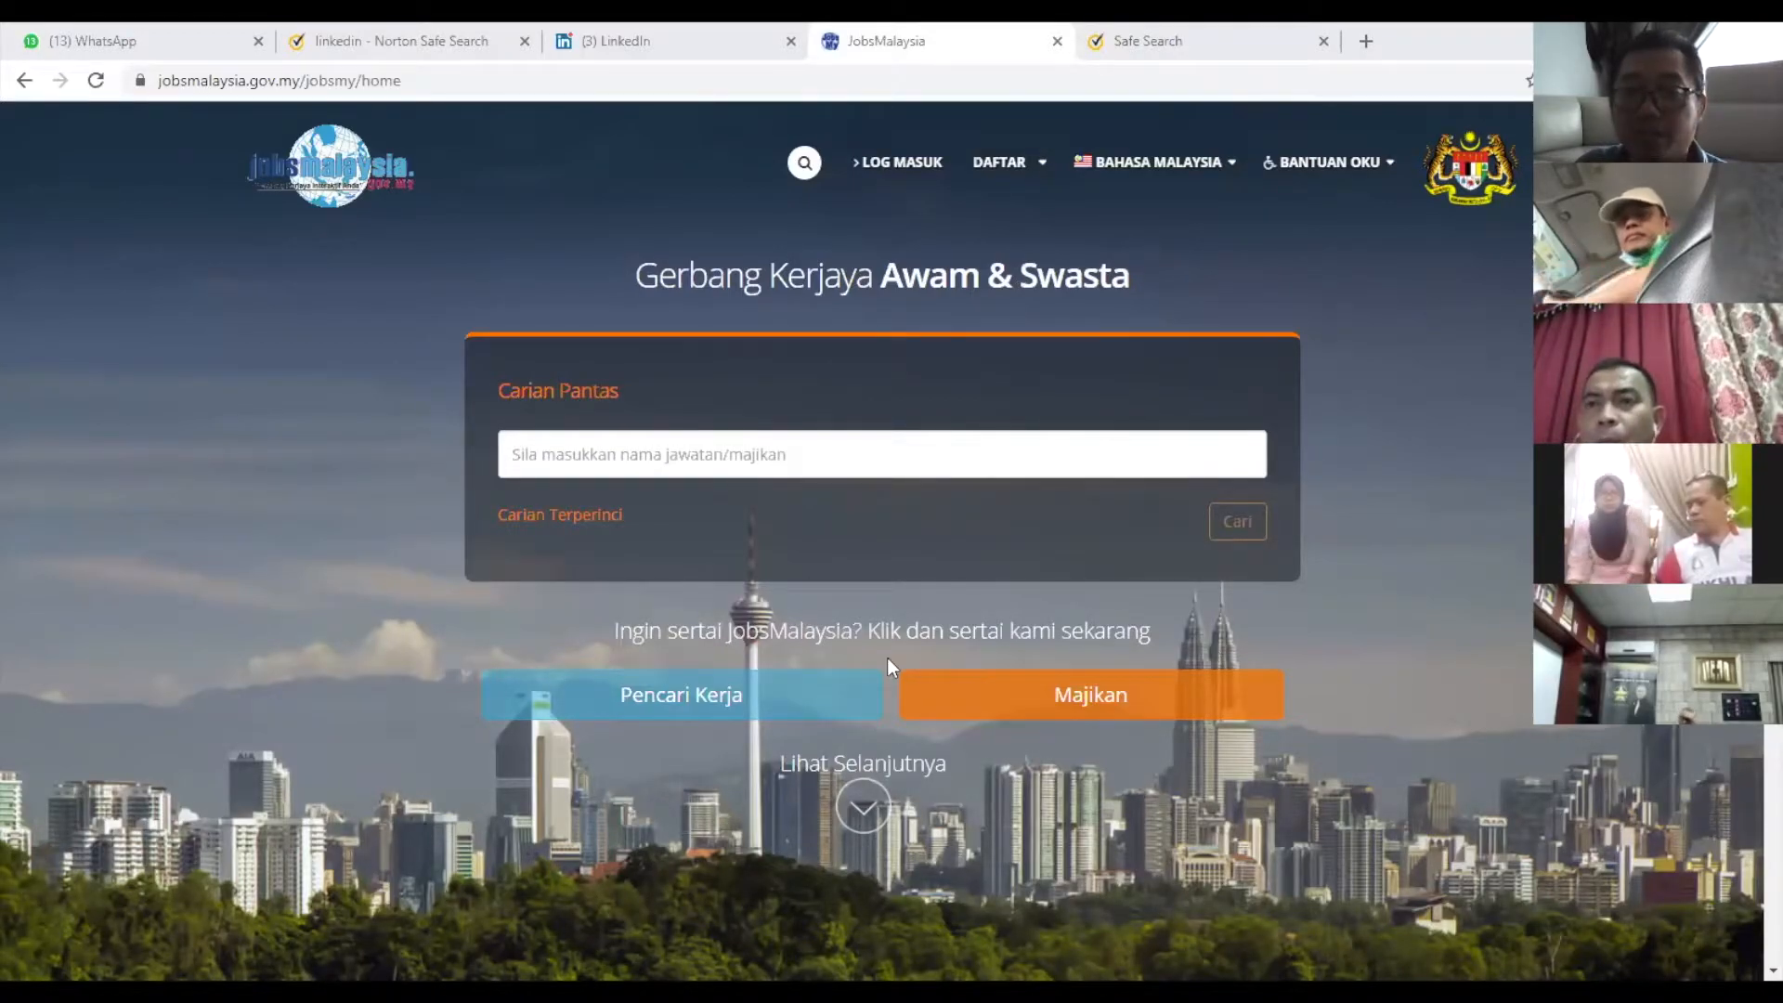
Go to the Majikan section and reach the Pendaftaran Majikan form via DAFTAR > Majikan.
{"action": "left_click", "coordinate": [1110, 701]}
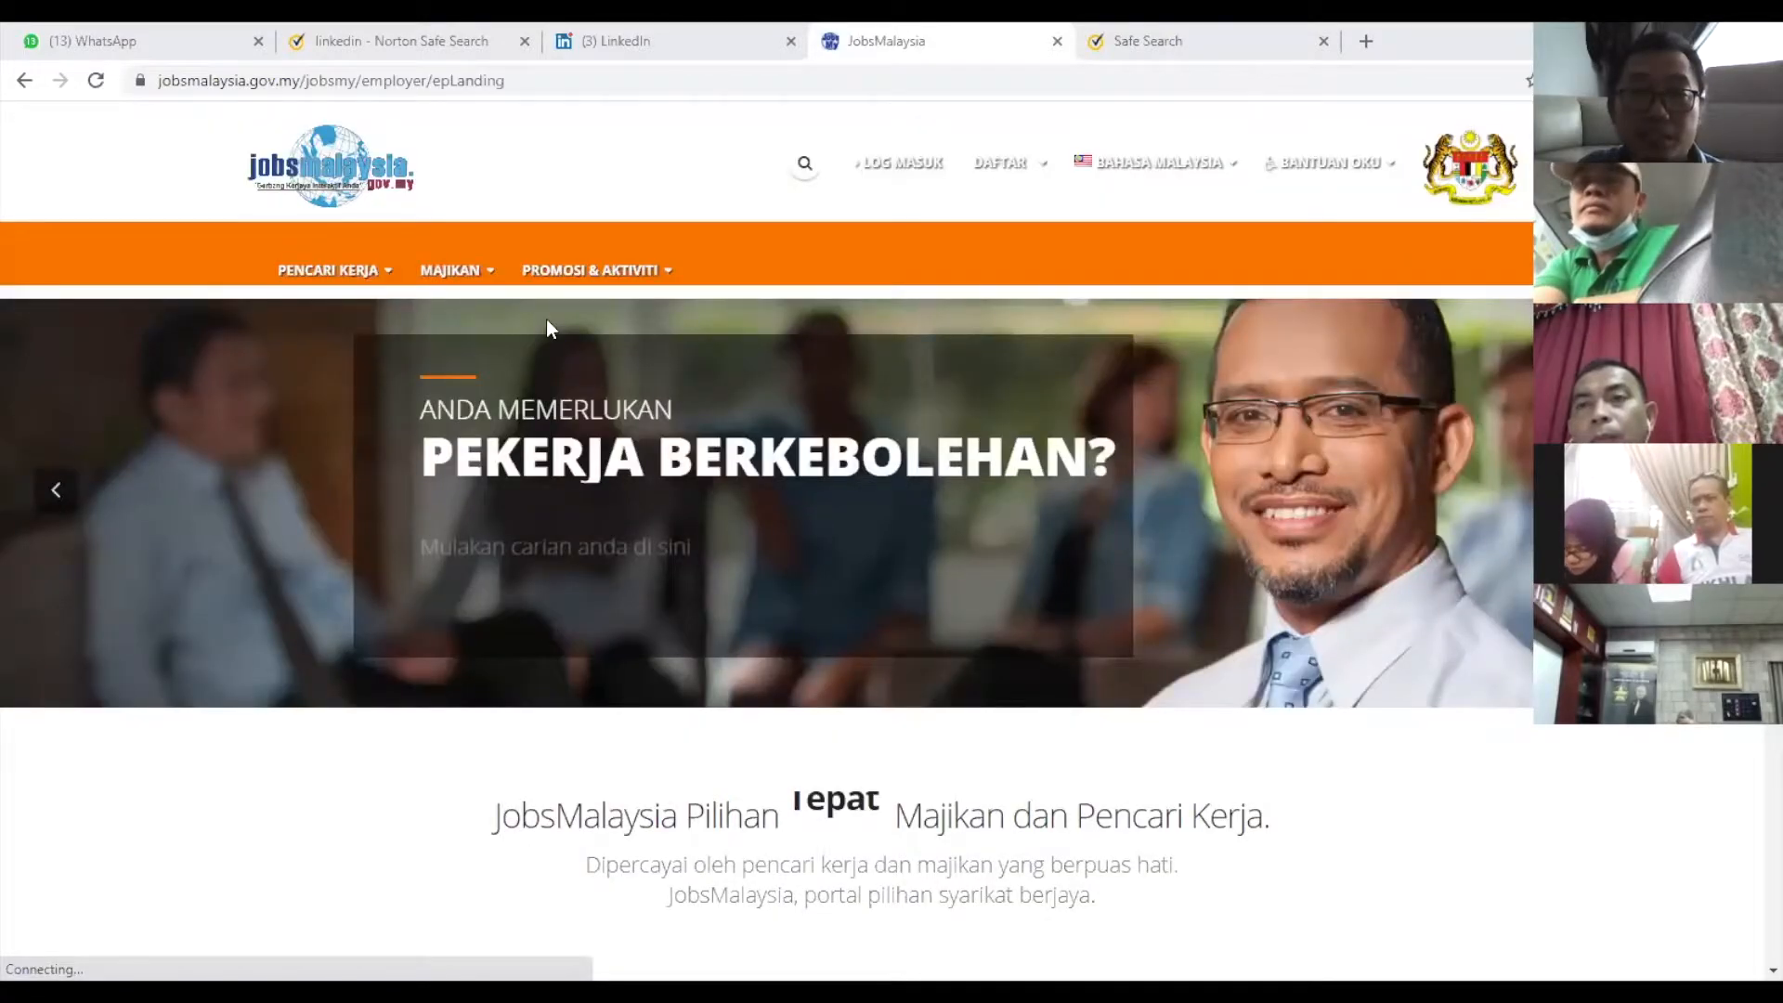
{"action": "left_click", "coordinate": [1015, 170]}
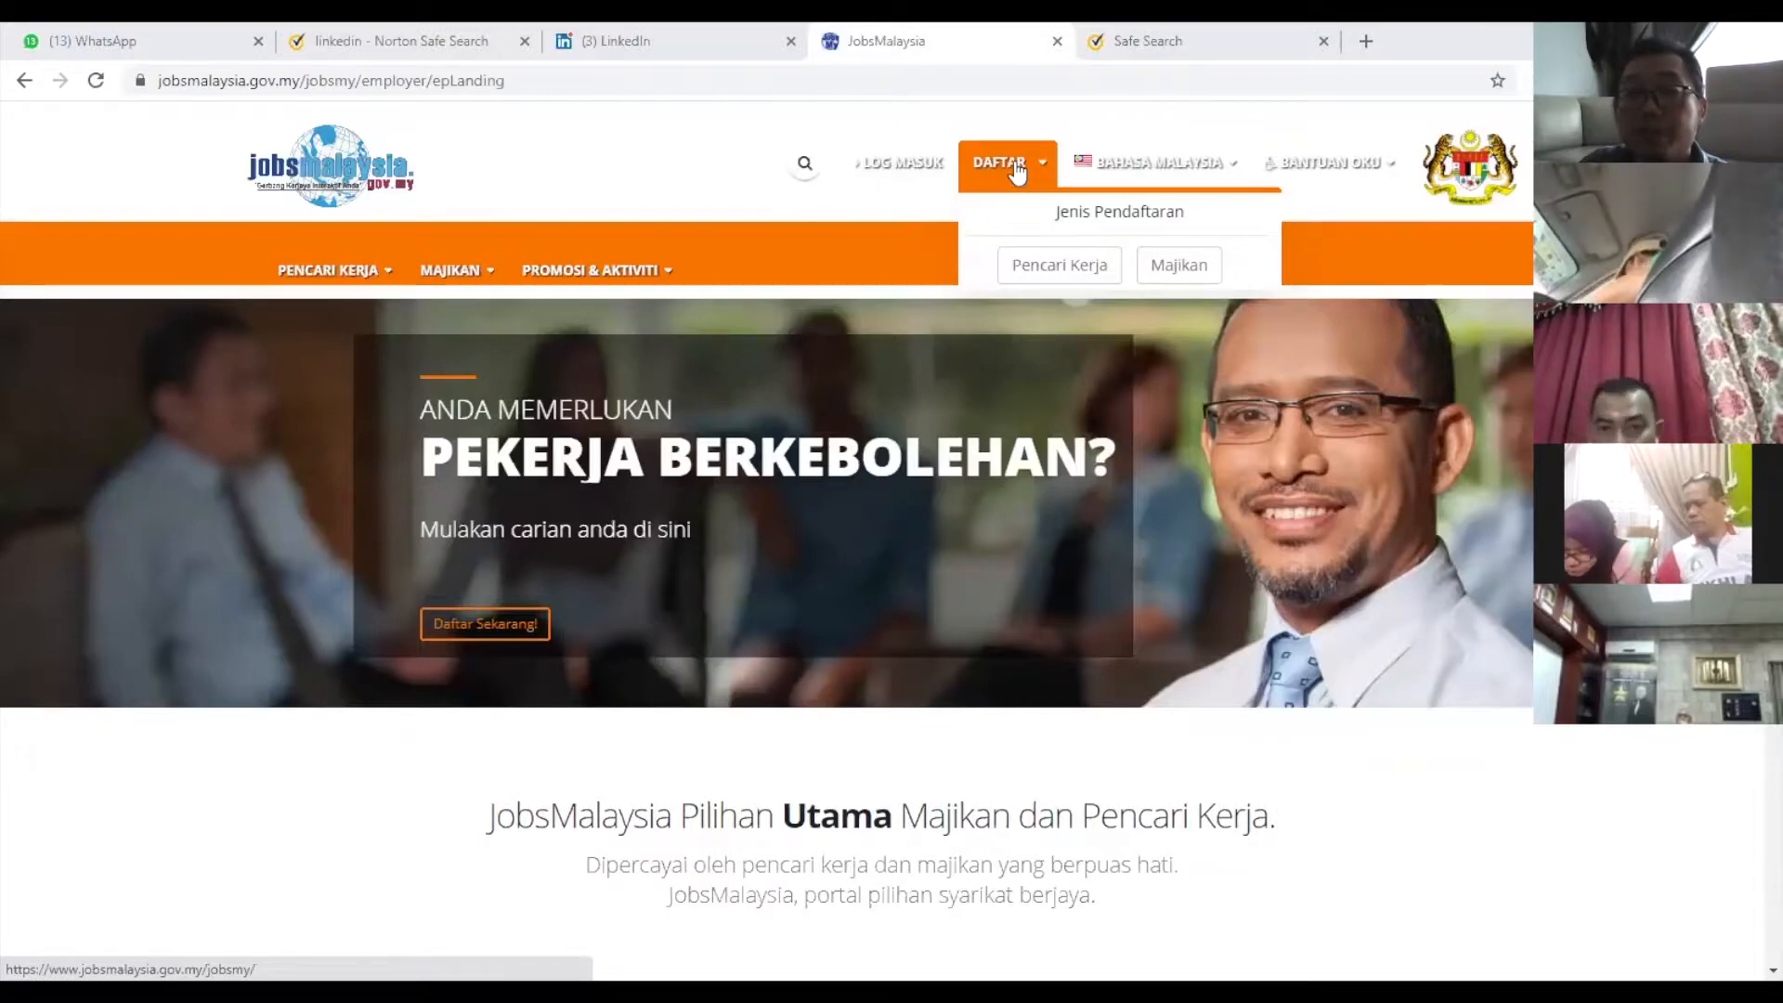
{"action": "left_click", "coordinate": [1174, 266]}
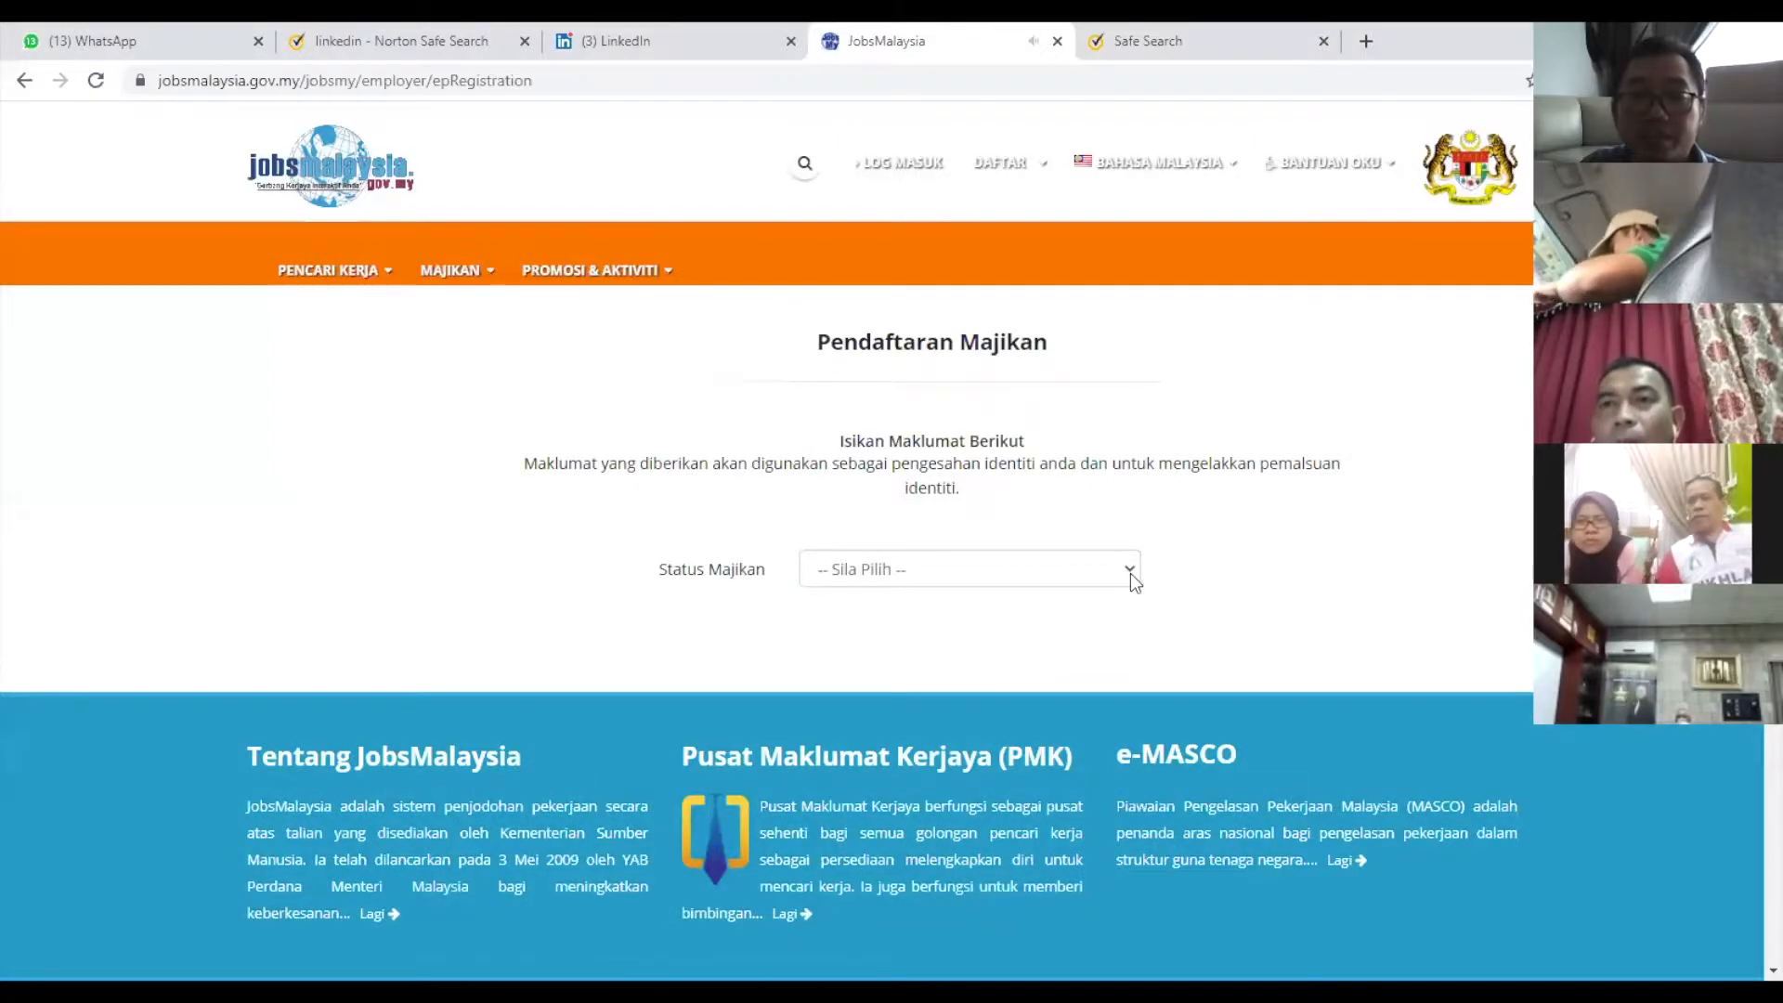
Choose Individu/Perseorangan from the Status Majikan list.
{"action": "left_click", "coordinate": [1129, 572]}
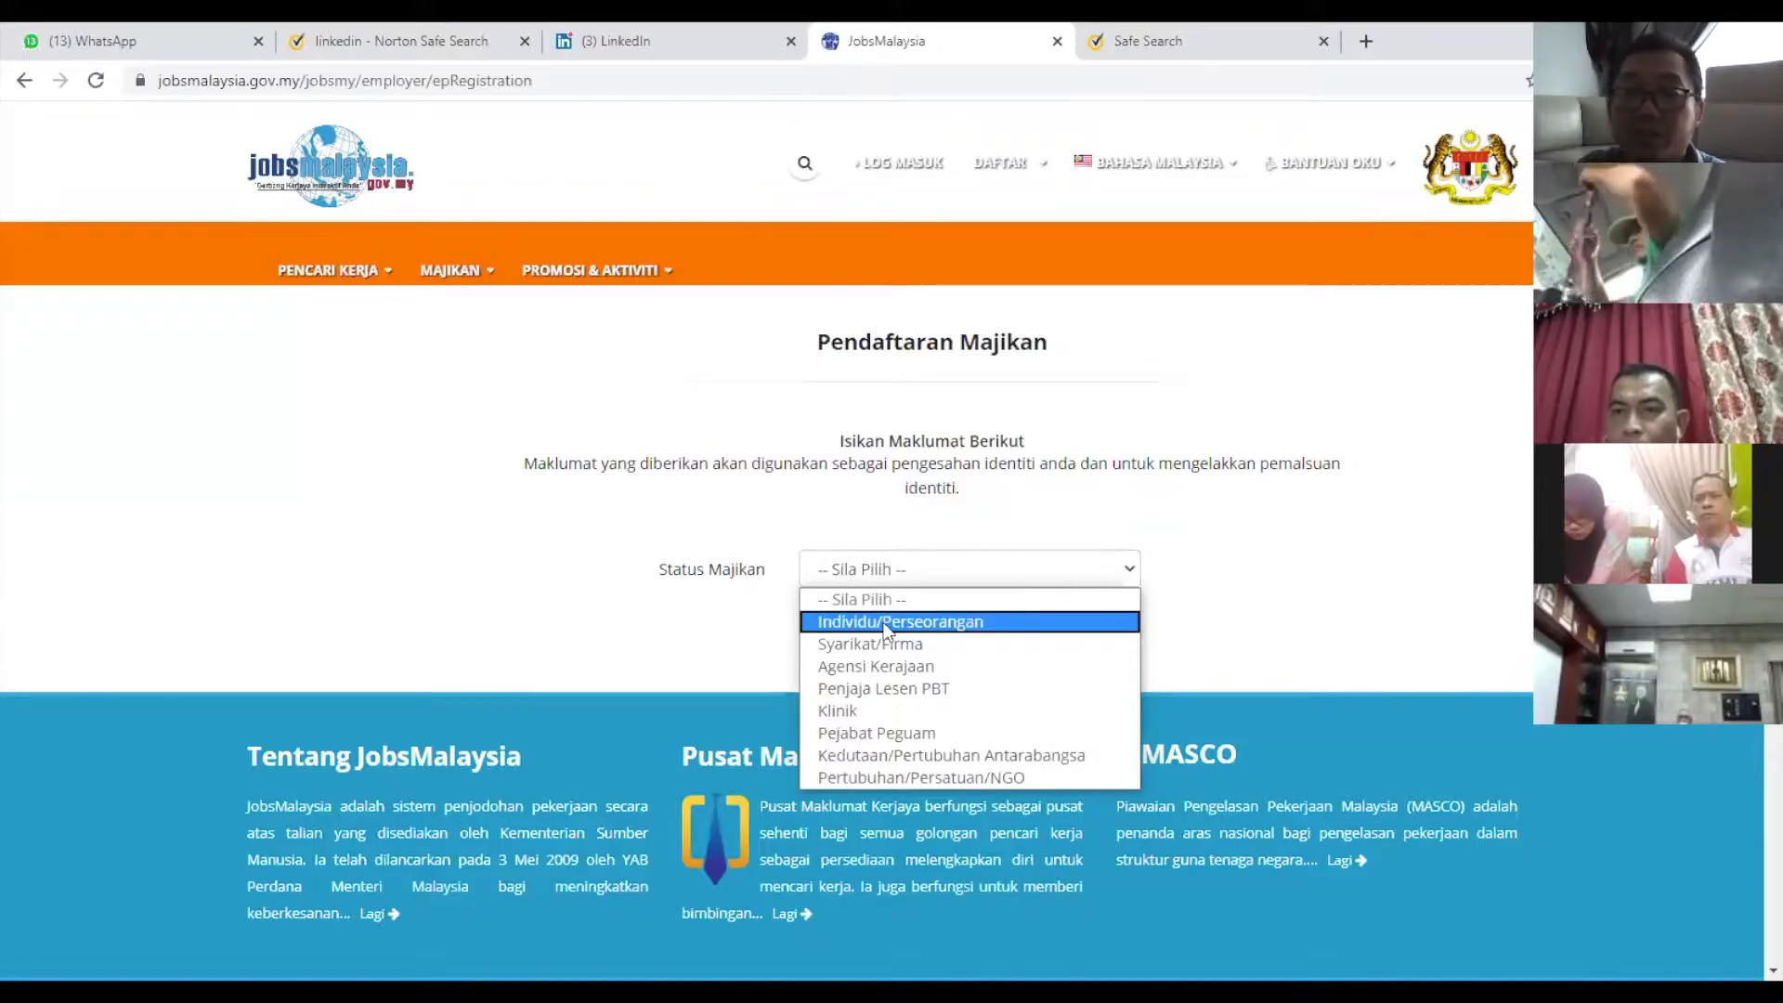
{"action": "key", "text": "Down"}
{"action": "key", "text": "Down"}
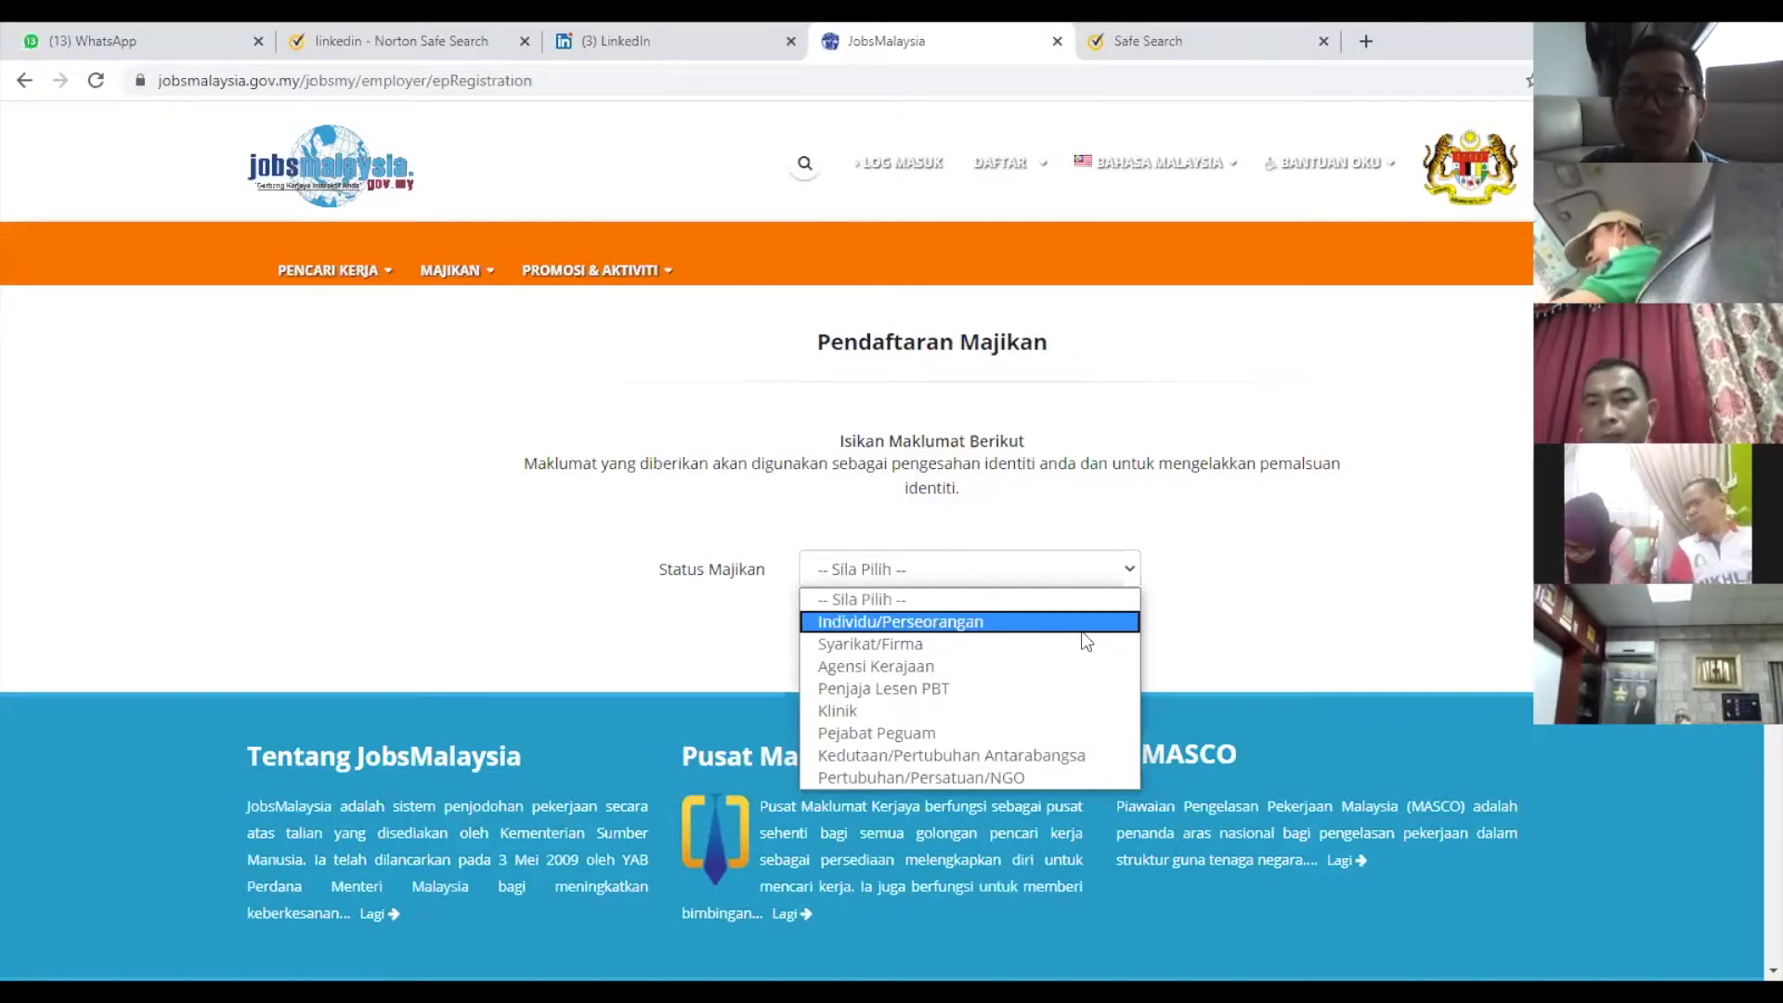
{"action": "left_click", "coordinate": [1137, 567]}
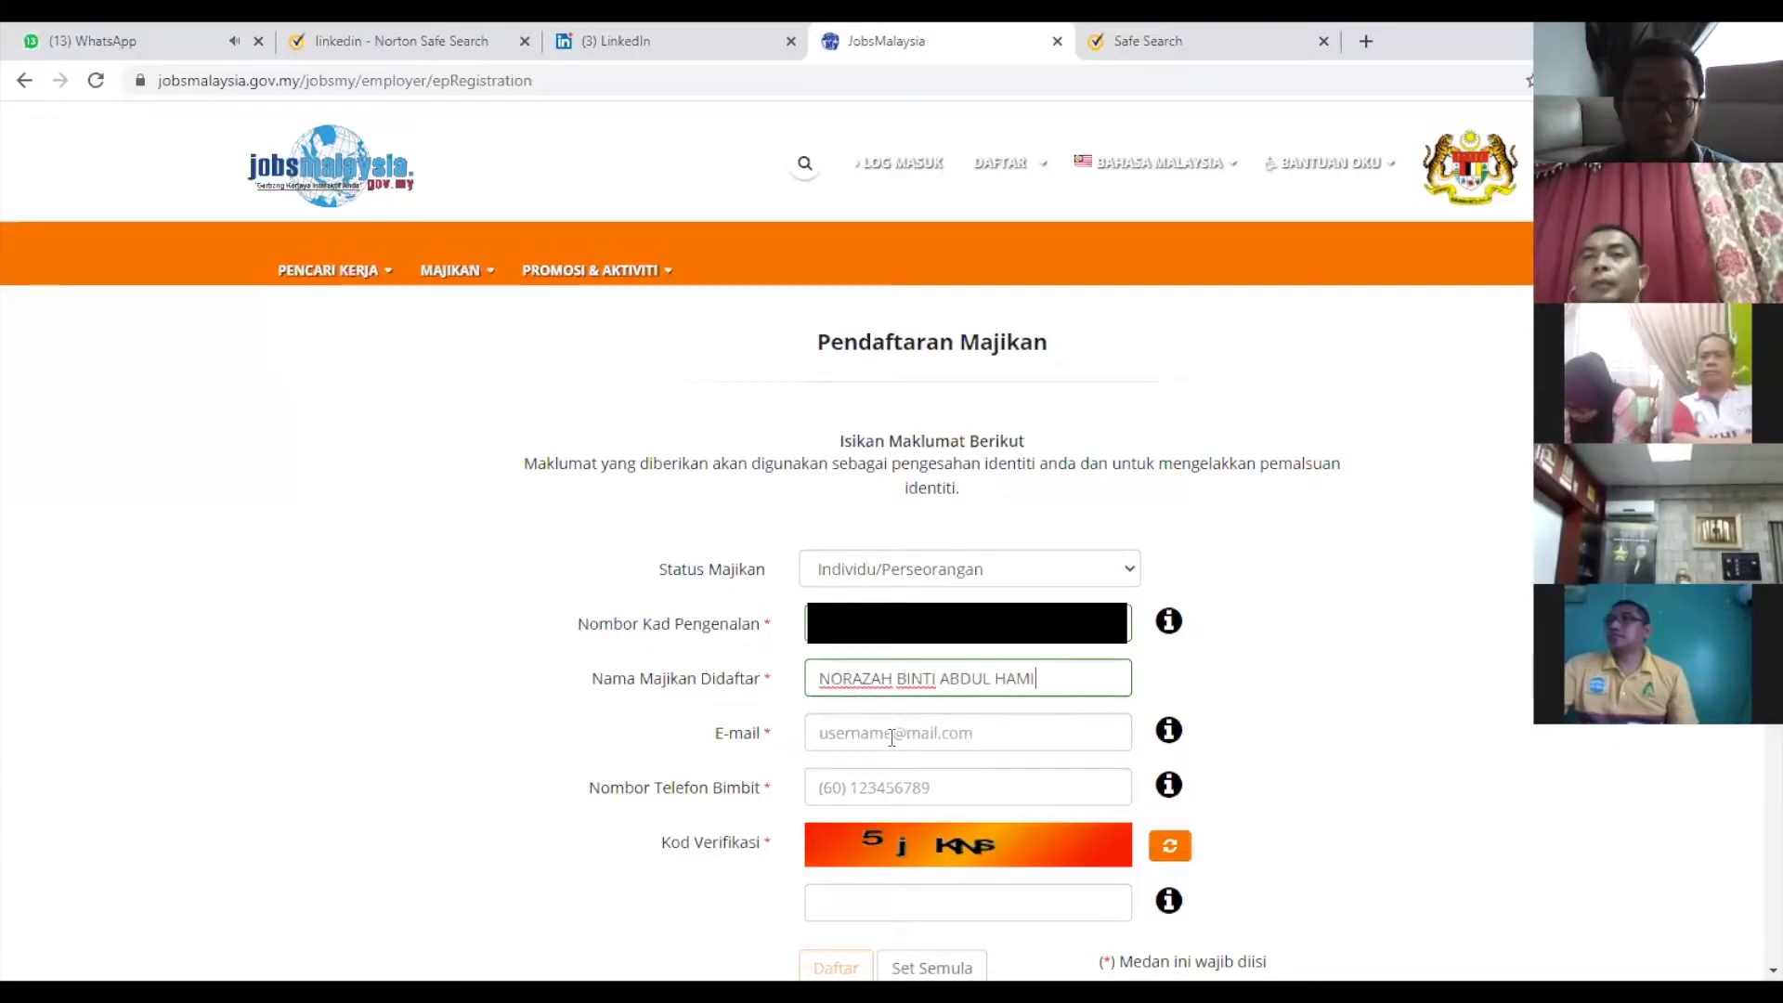
Enter the employer's e-mail address and mobile phone number on the registration form.
{"action": "left_click", "coordinate": [884, 737]}
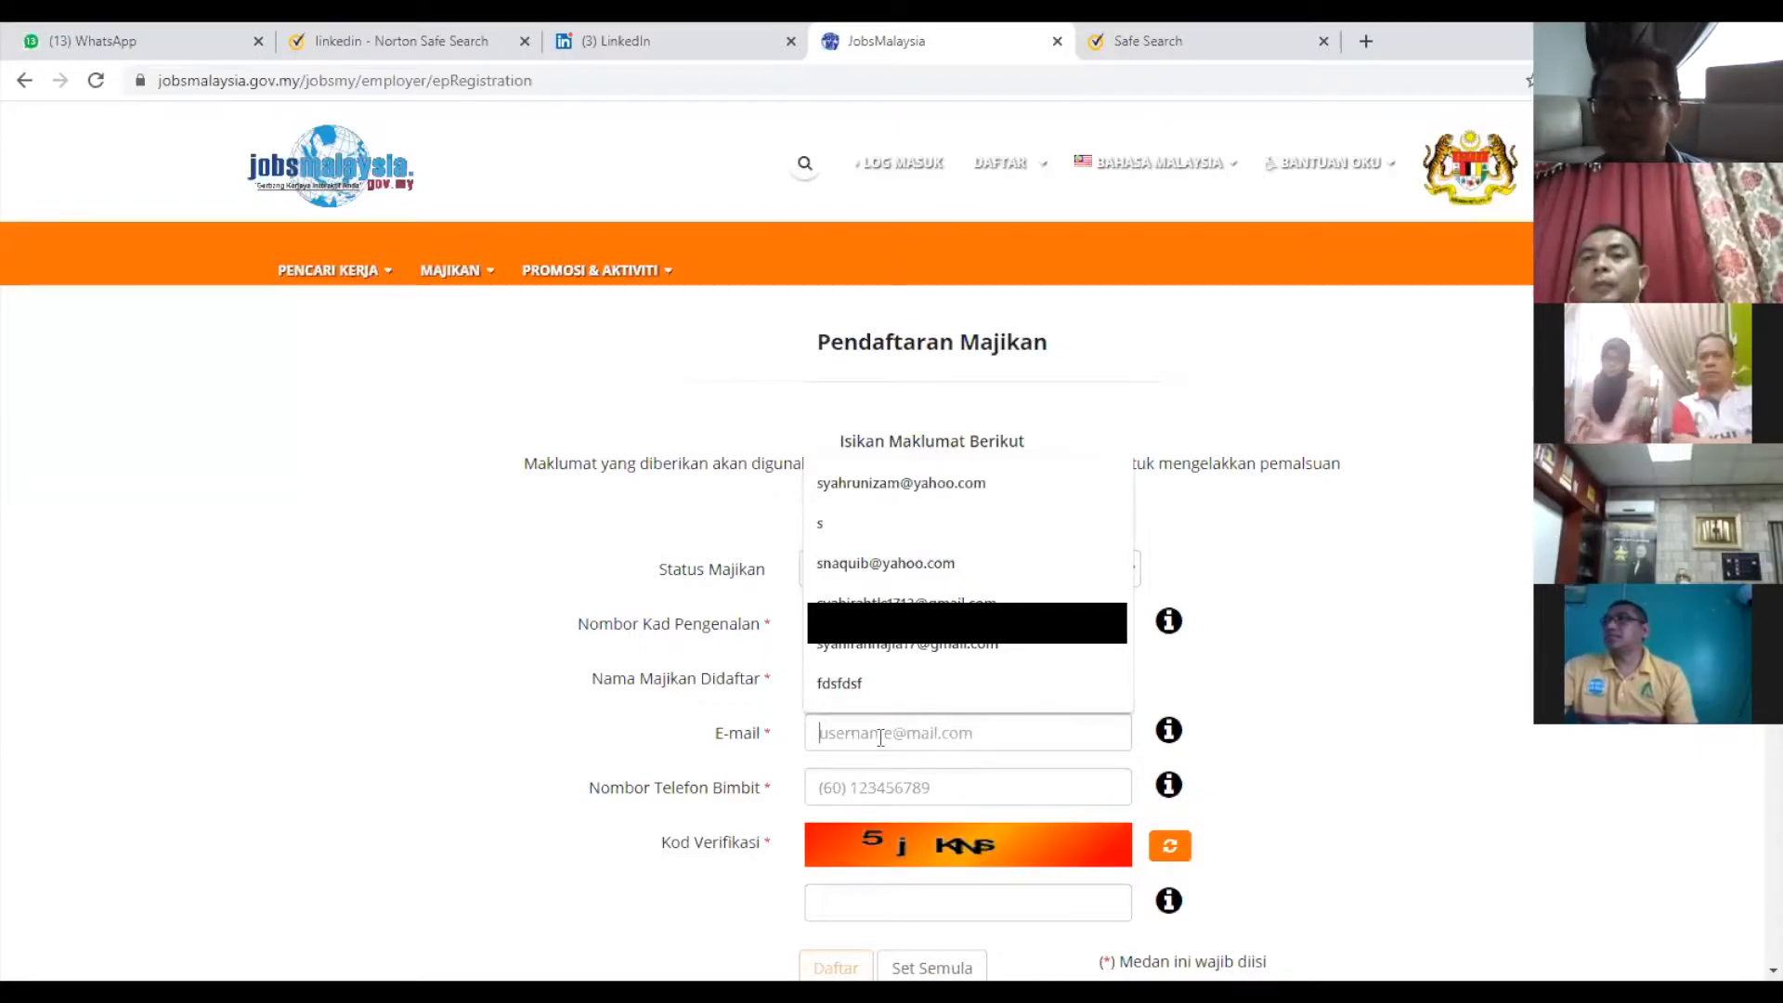
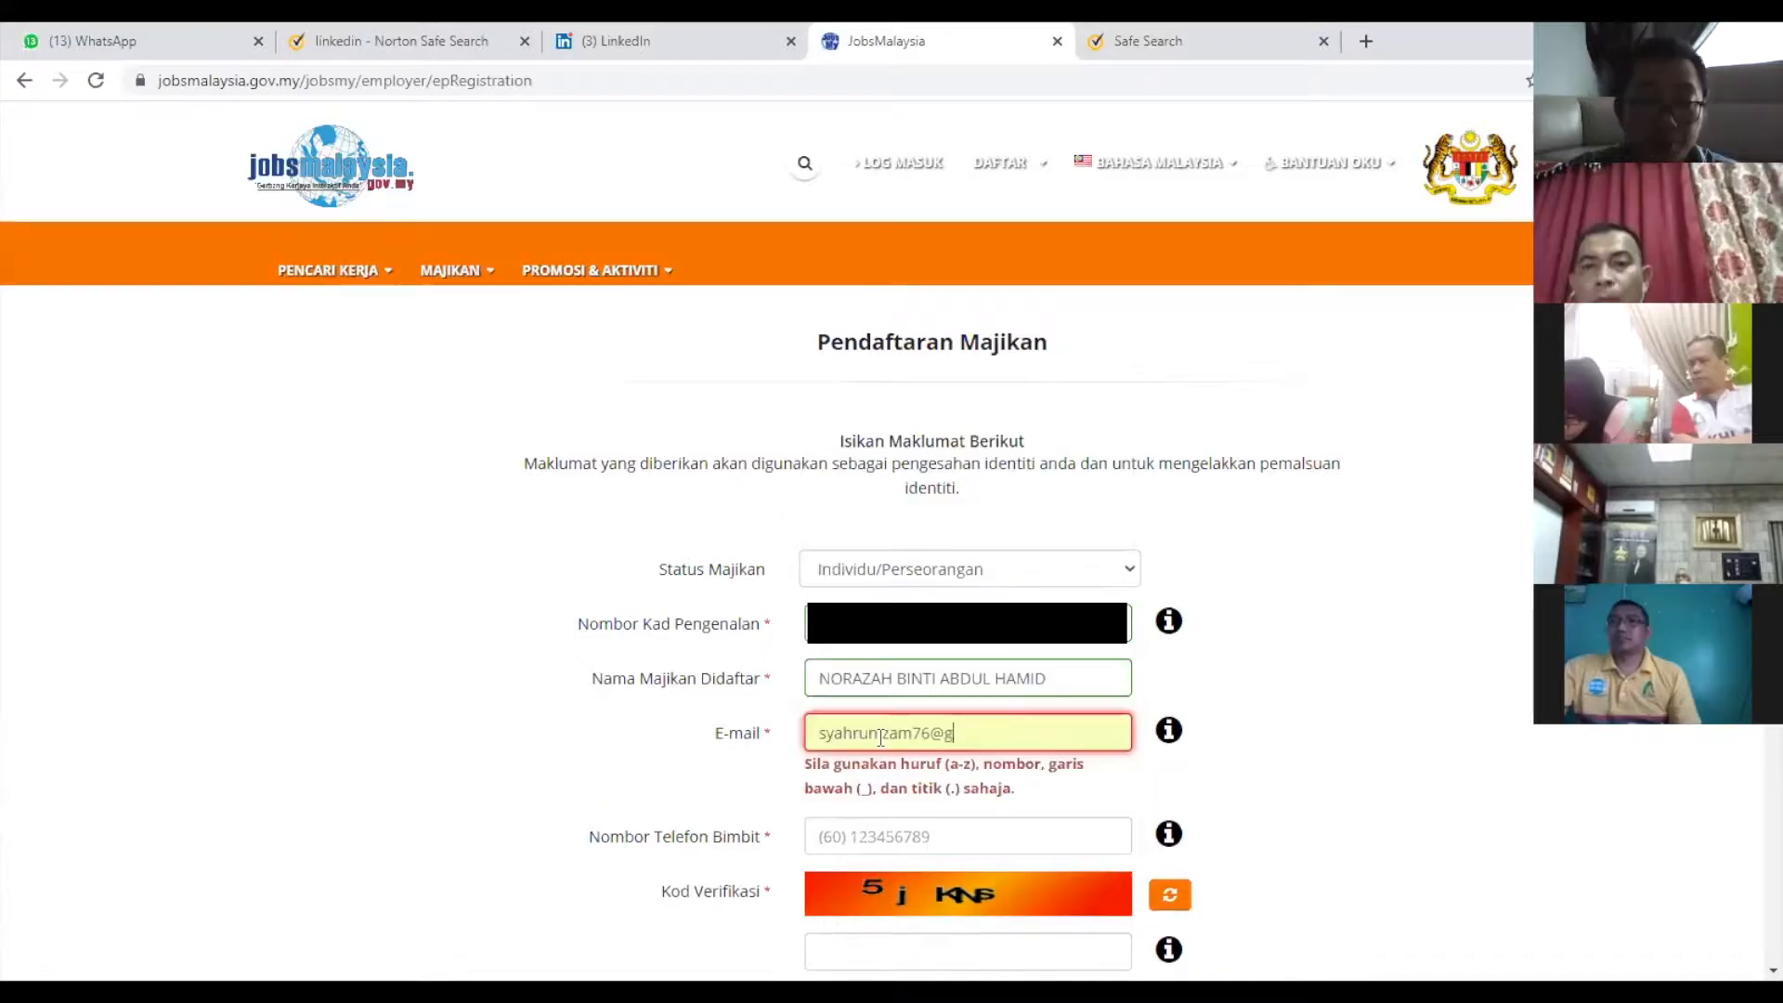
{"action": "left_click", "coordinate": [908, 787]}
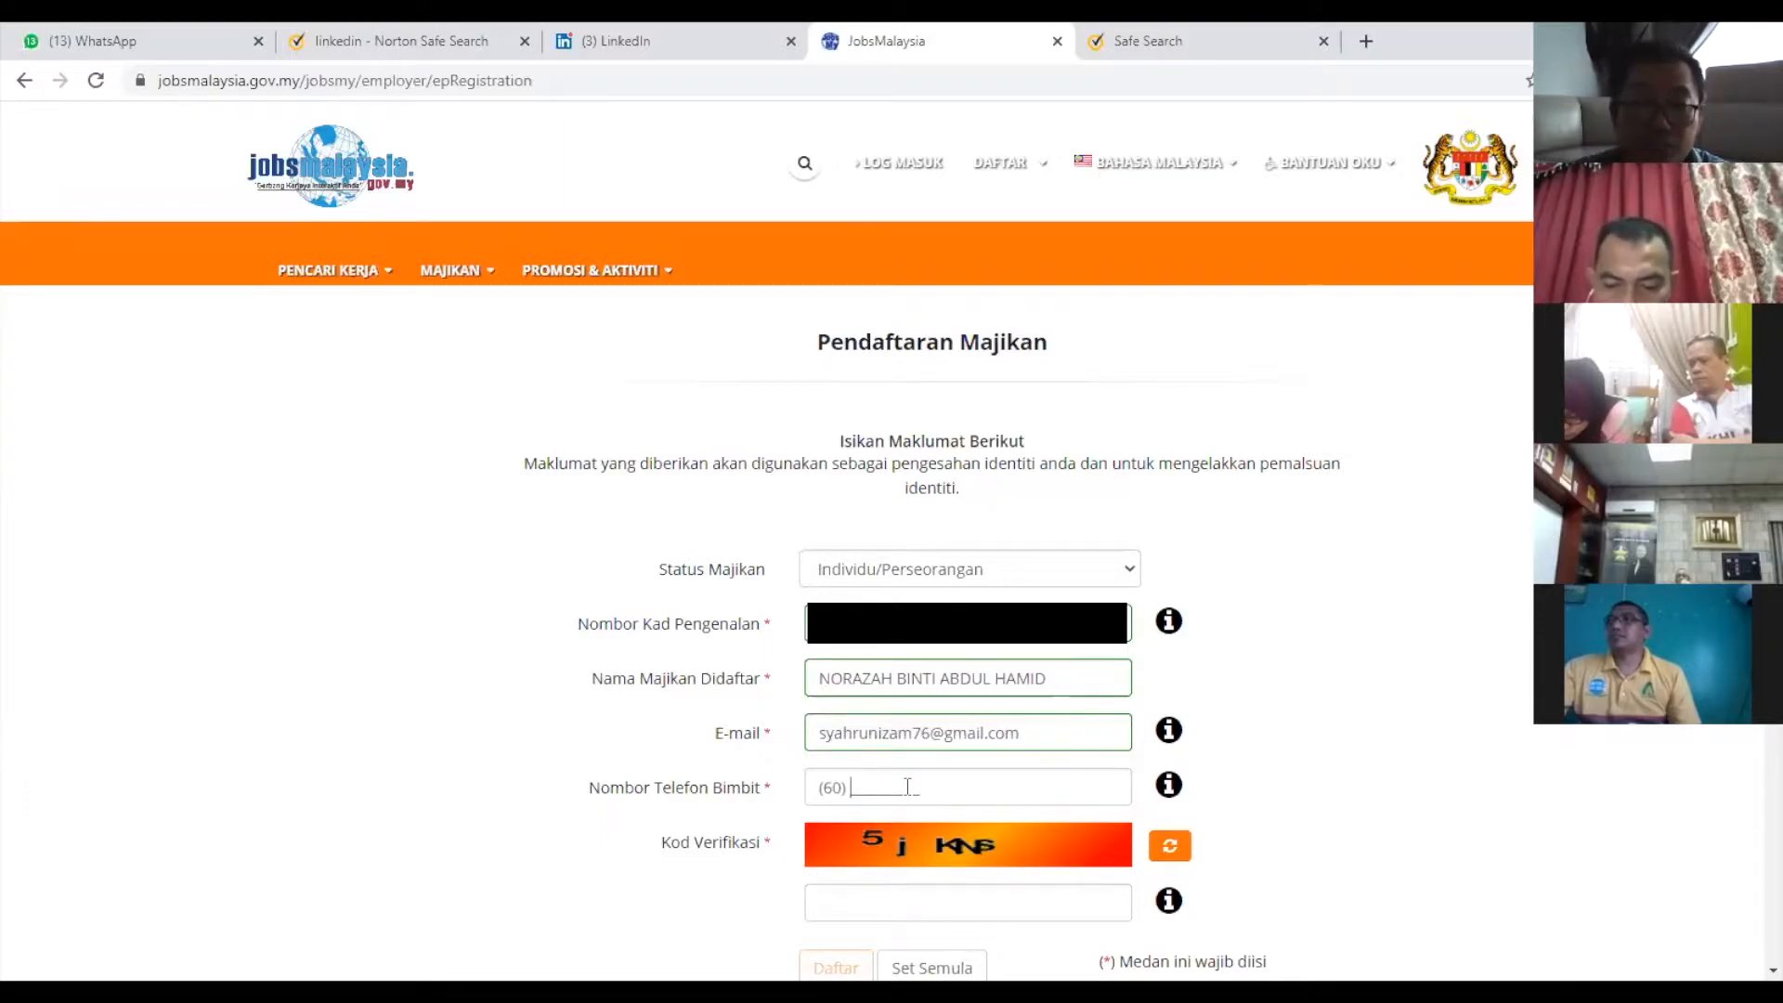
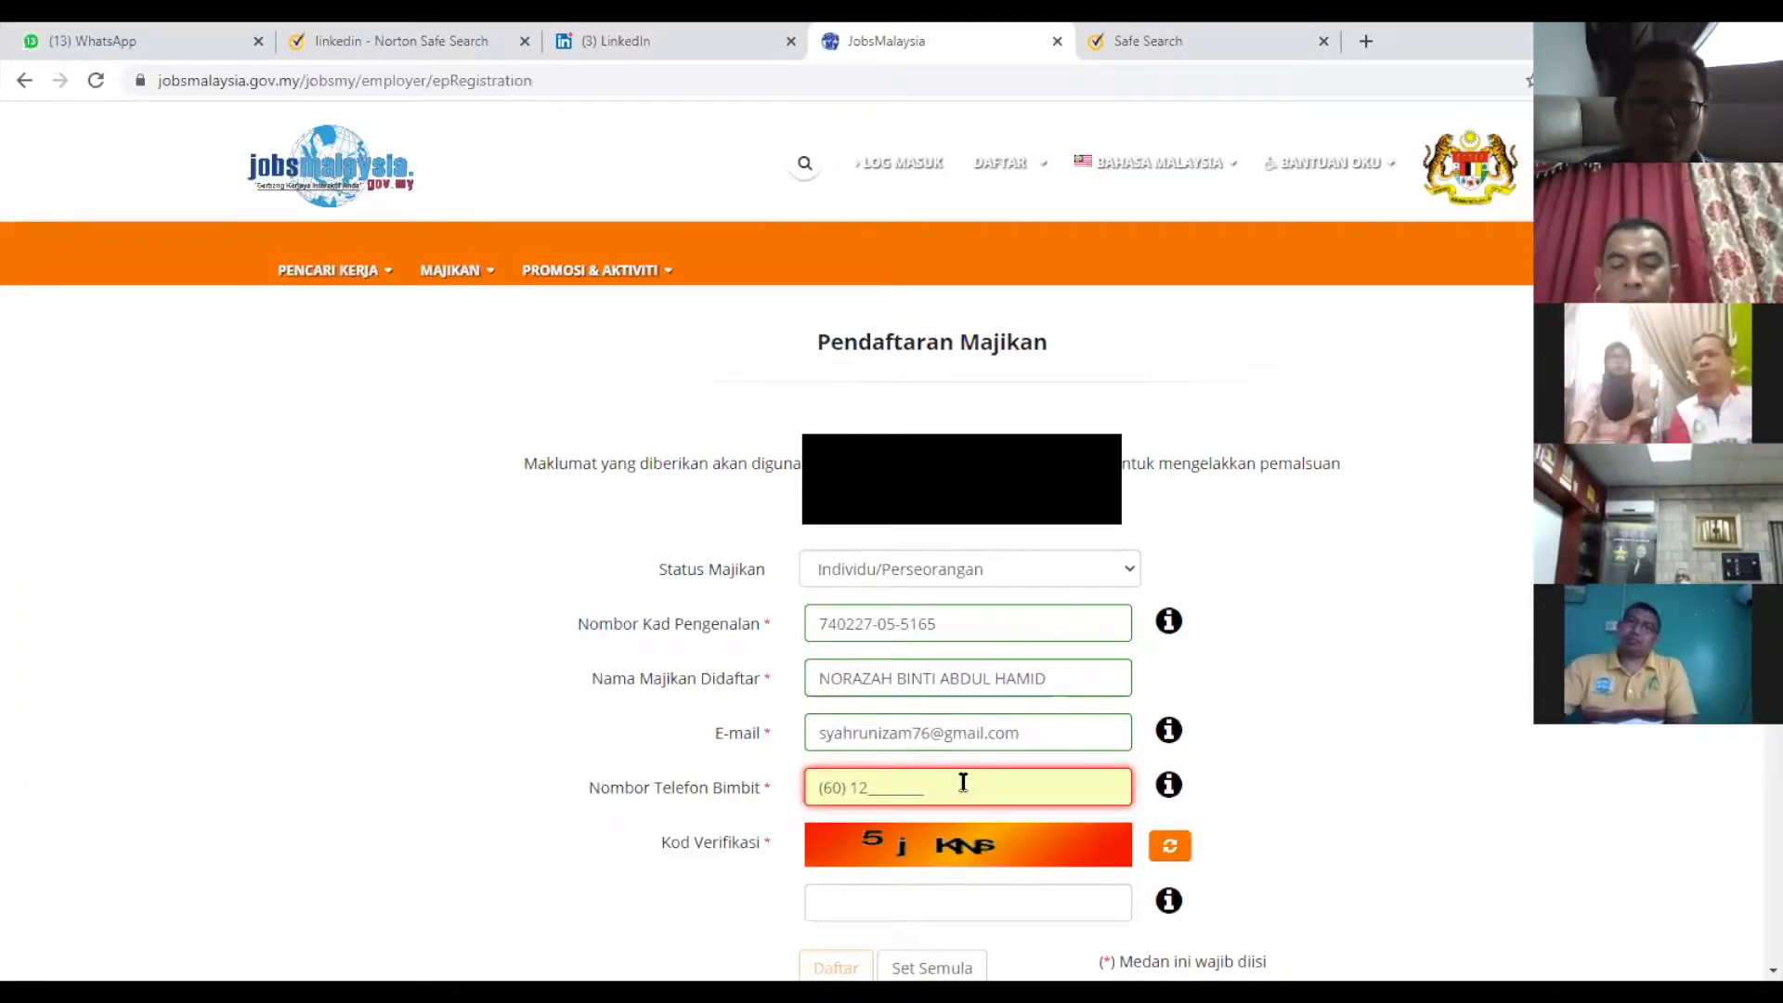
{"action": "scroll", "coordinate": [1012, 711], "scroll_direction": "down", "scroll_amount": 2}
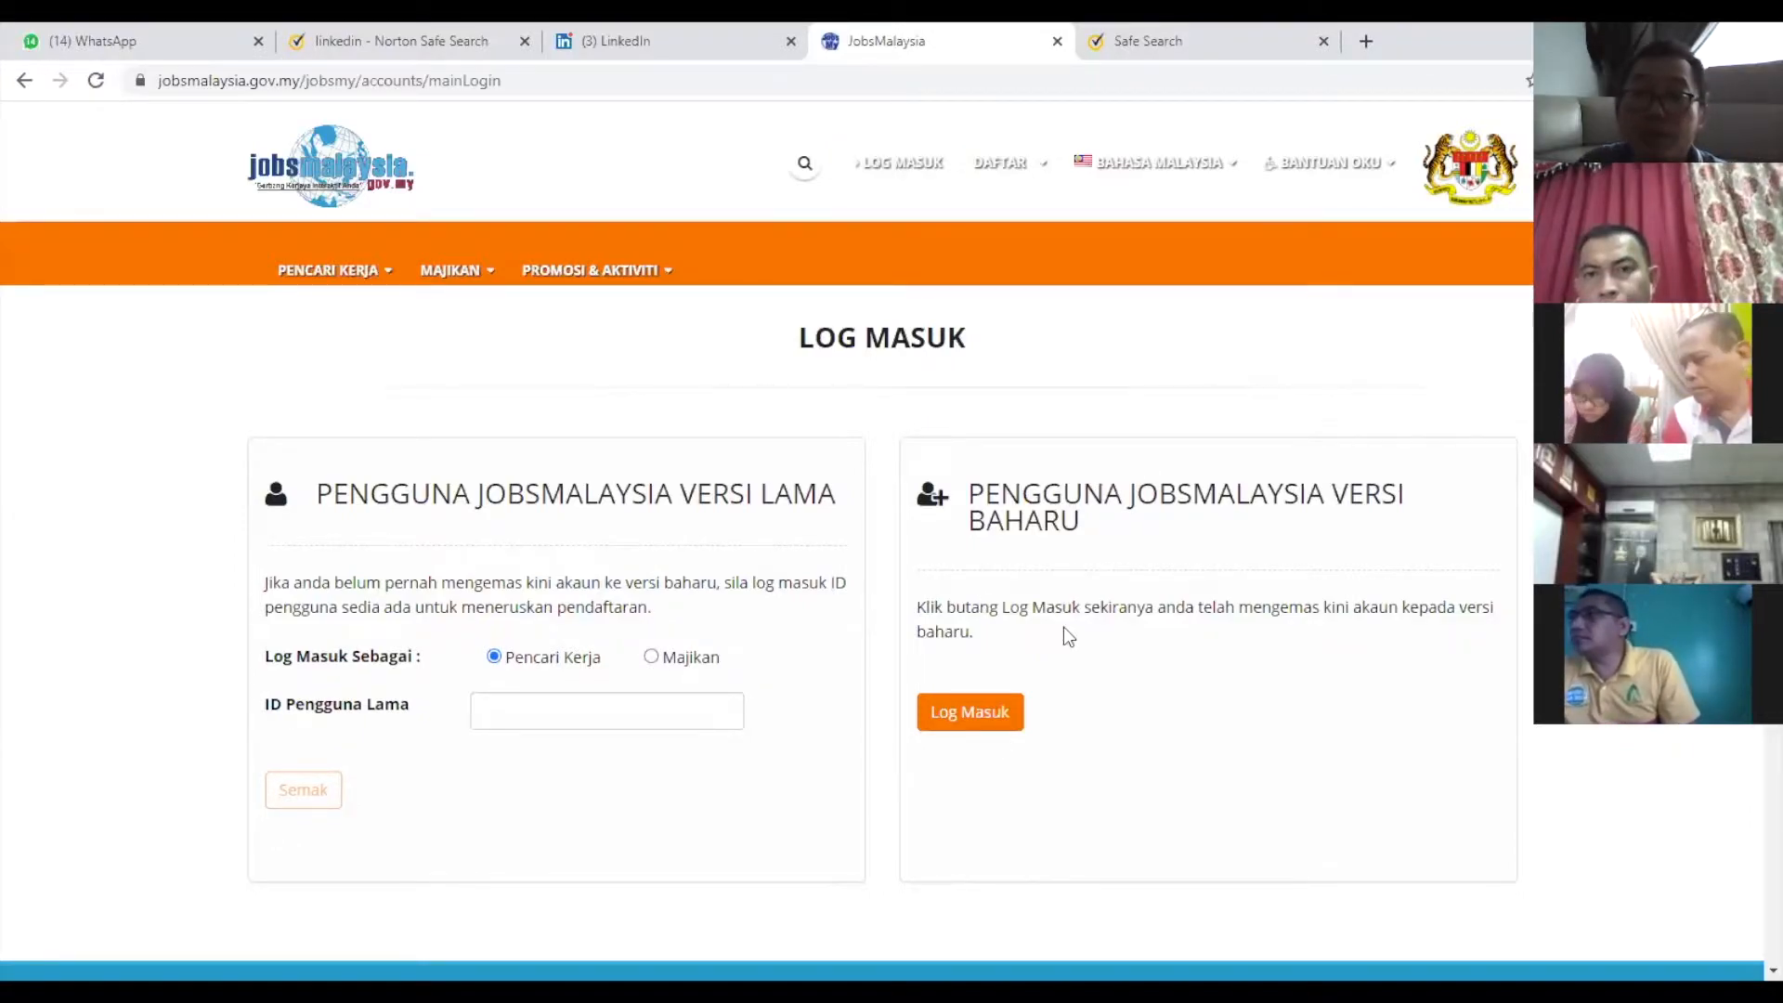
Sign in through the new-version users Log Masuk, then browse the employer dashboard and account menu.
{"action": "left_click", "coordinate": [996, 725]}
{"action": "left_click", "coordinate": [907, 578]}
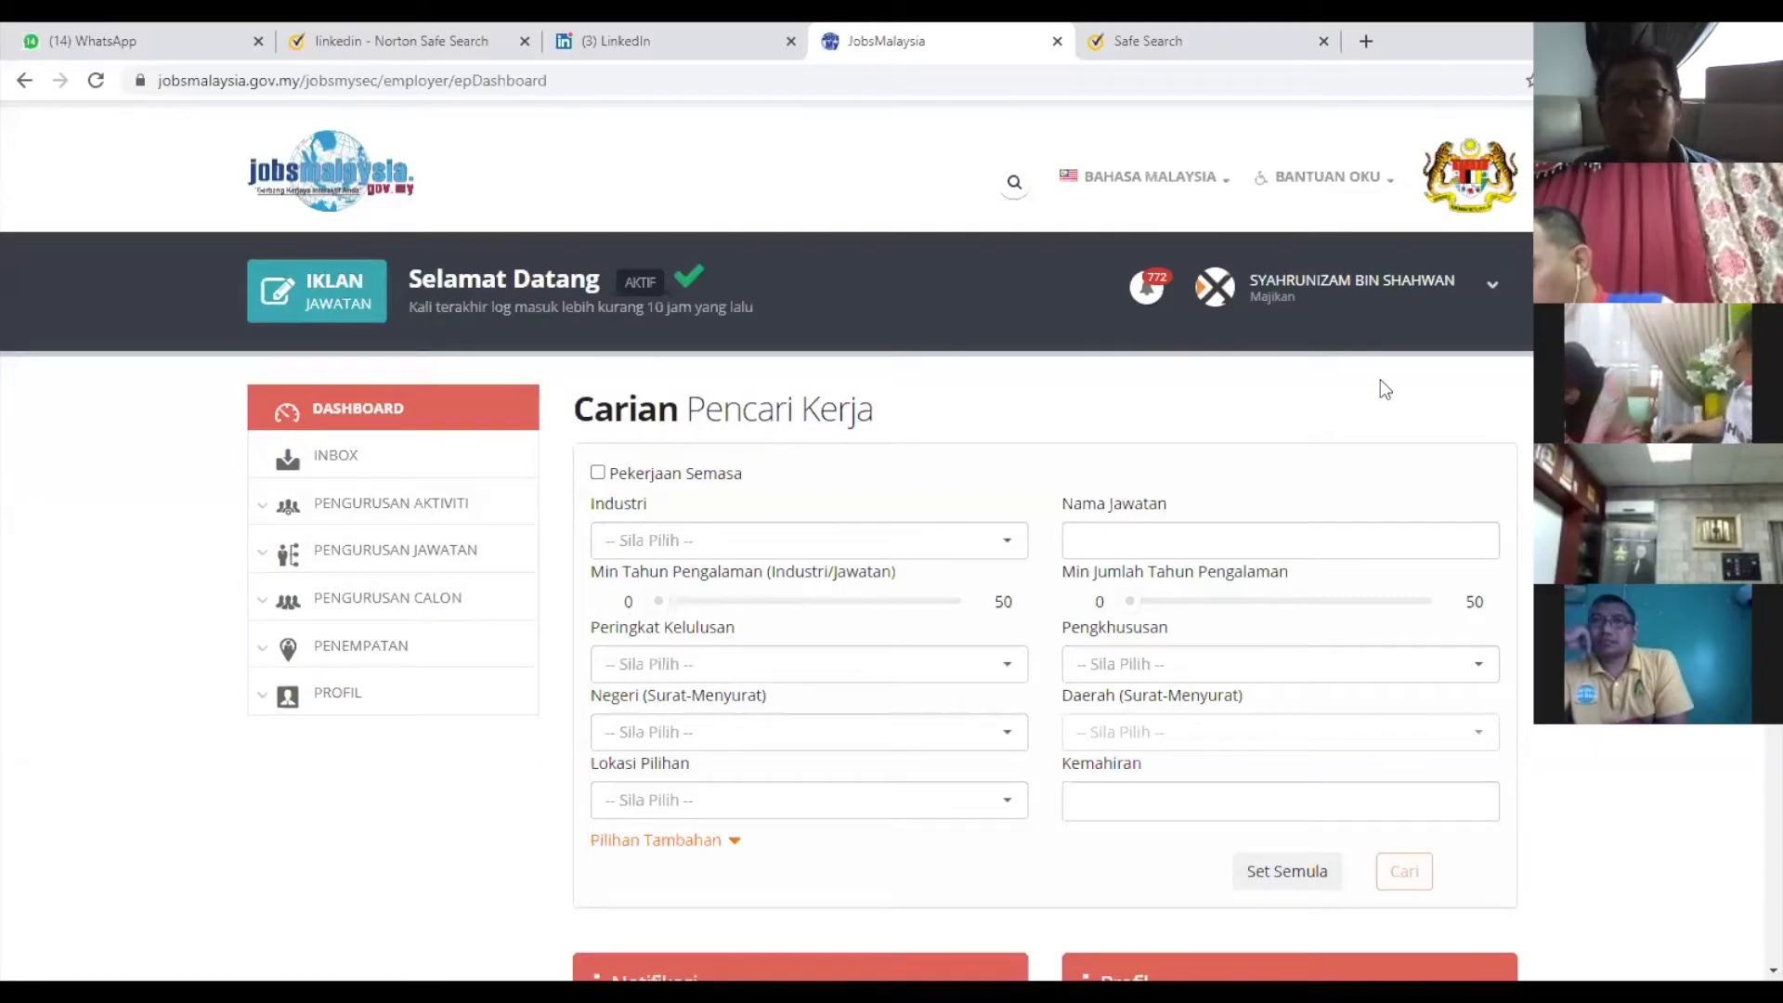
{"action": "left_click", "coordinate": [1472, 299]}
{"action": "scroll", "coordinate": [1424, 727], "scroll_direction": "down", "scroll_amount": 8}
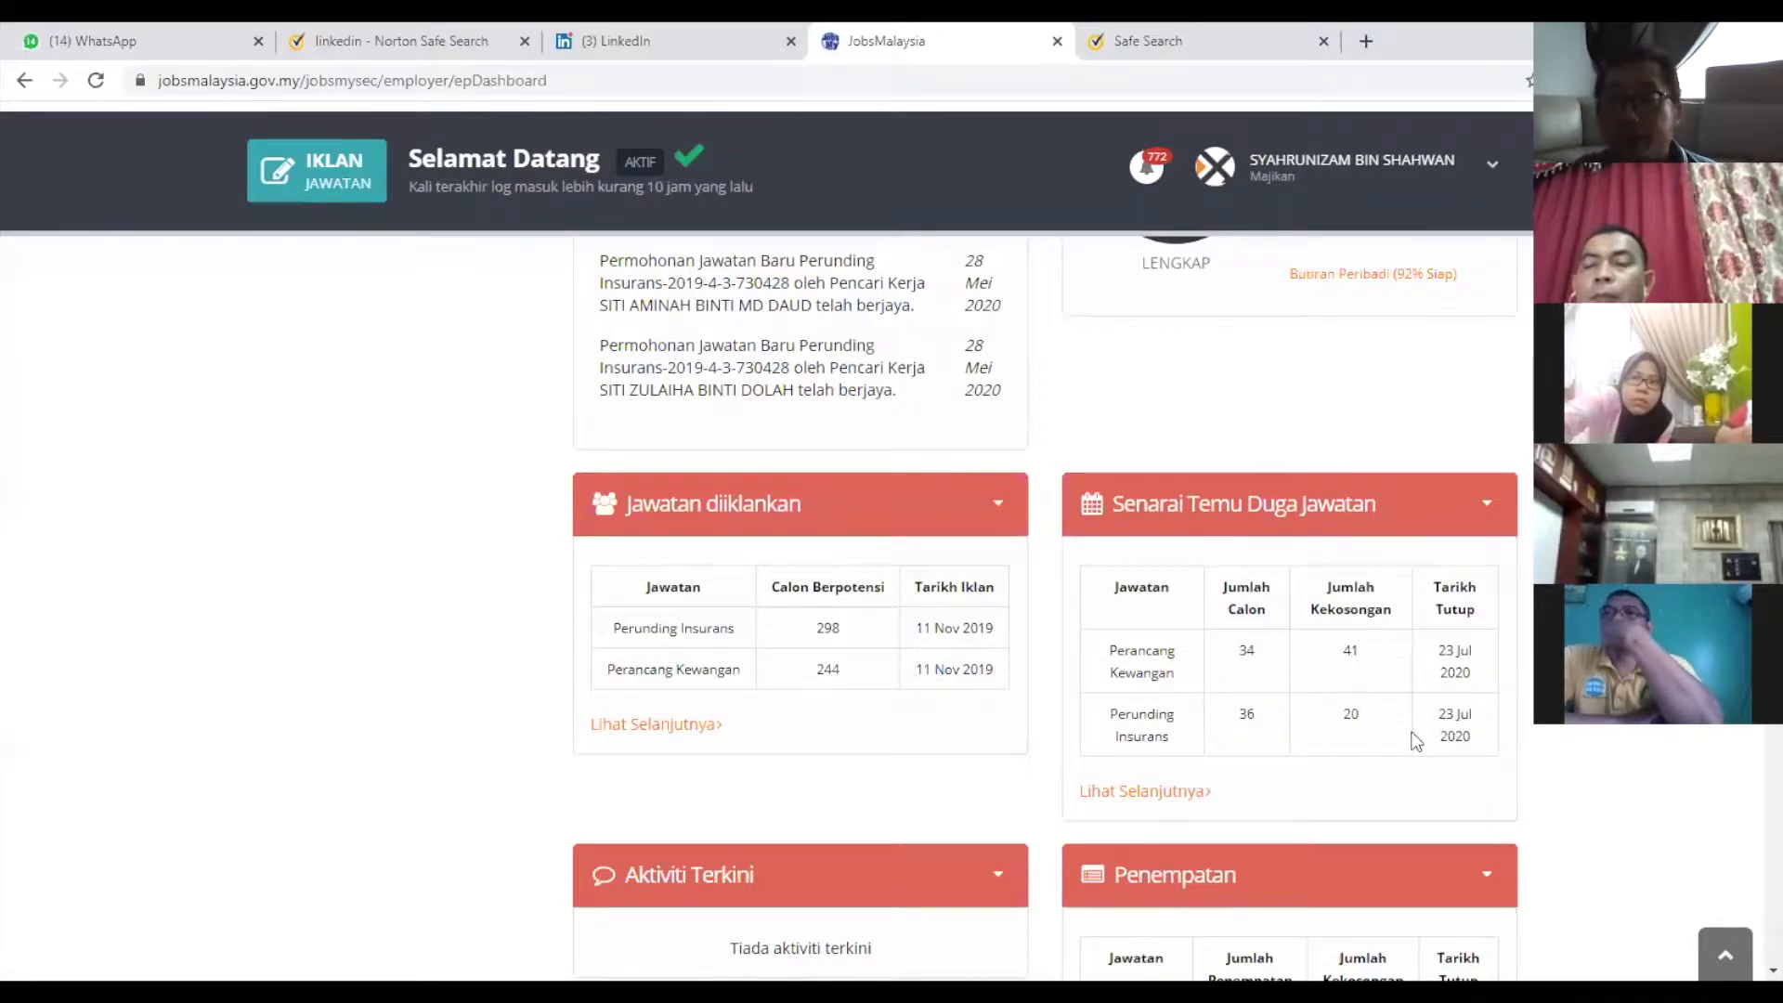
{"action": "scroll", "coordinate": [1416, 740], "scroll_direction": "up", "scroll_amount": 10}
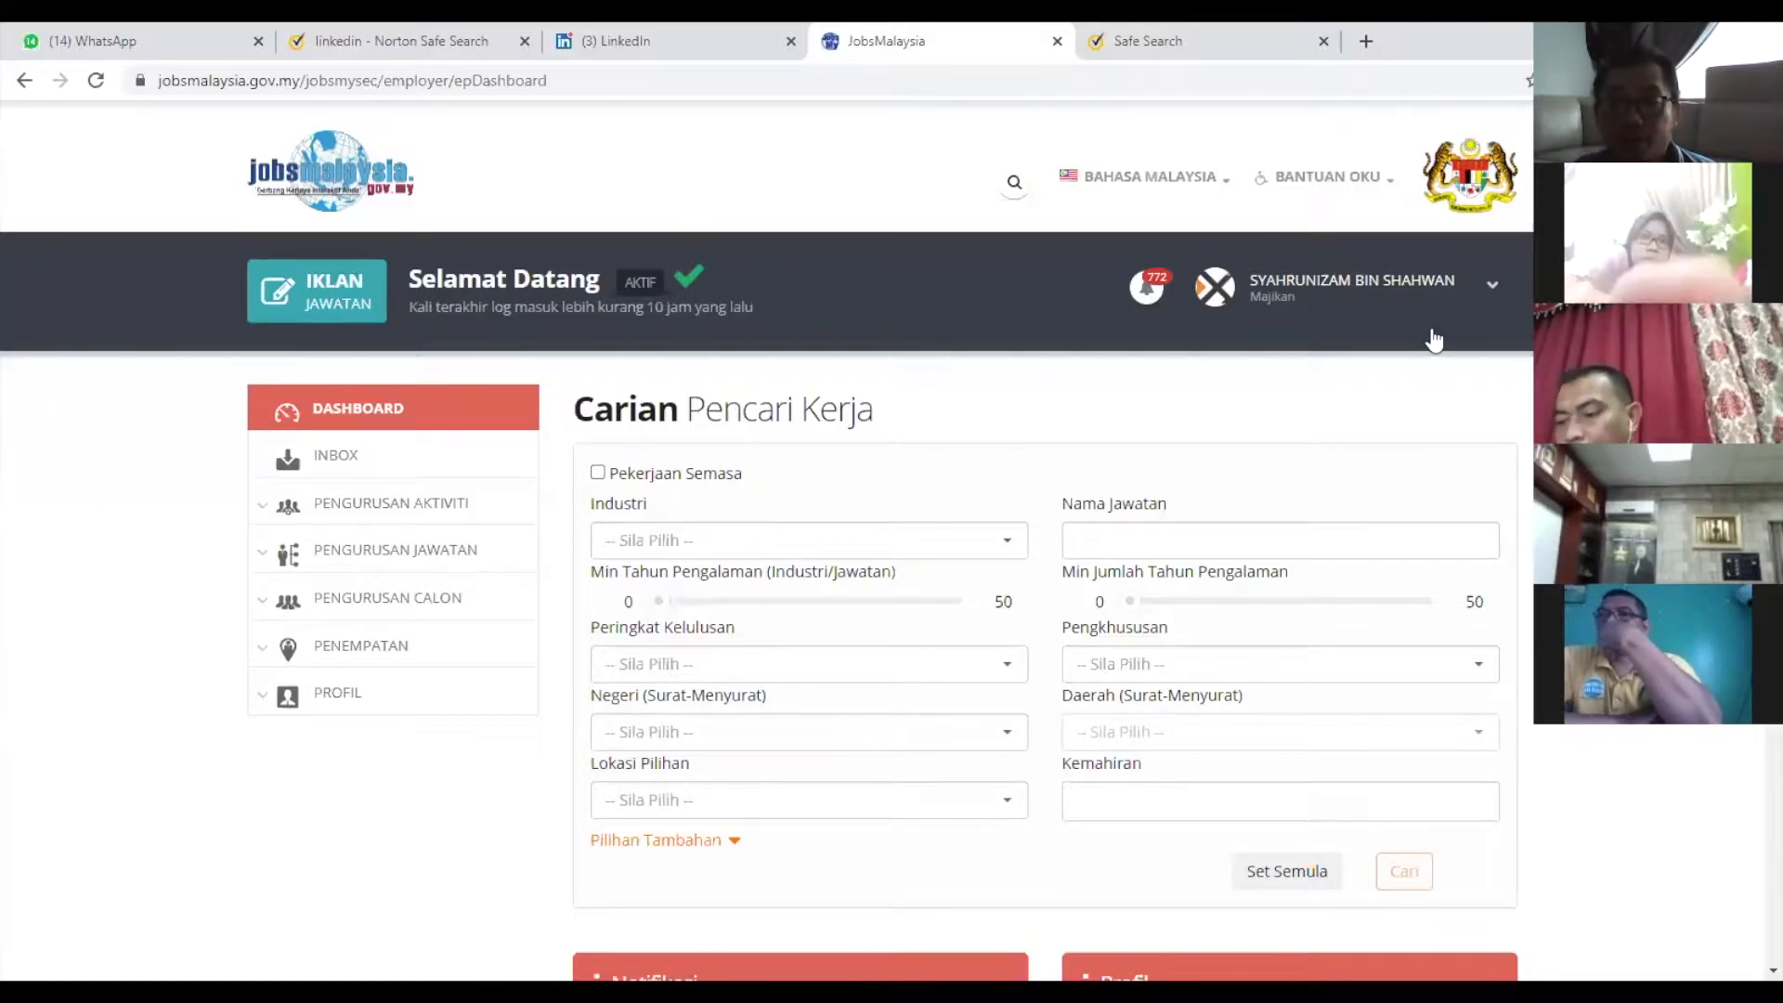
{"action": "scroll", "coordinate": [1170, 557], "scroll_direction": "down", "scroll_amount": 6}
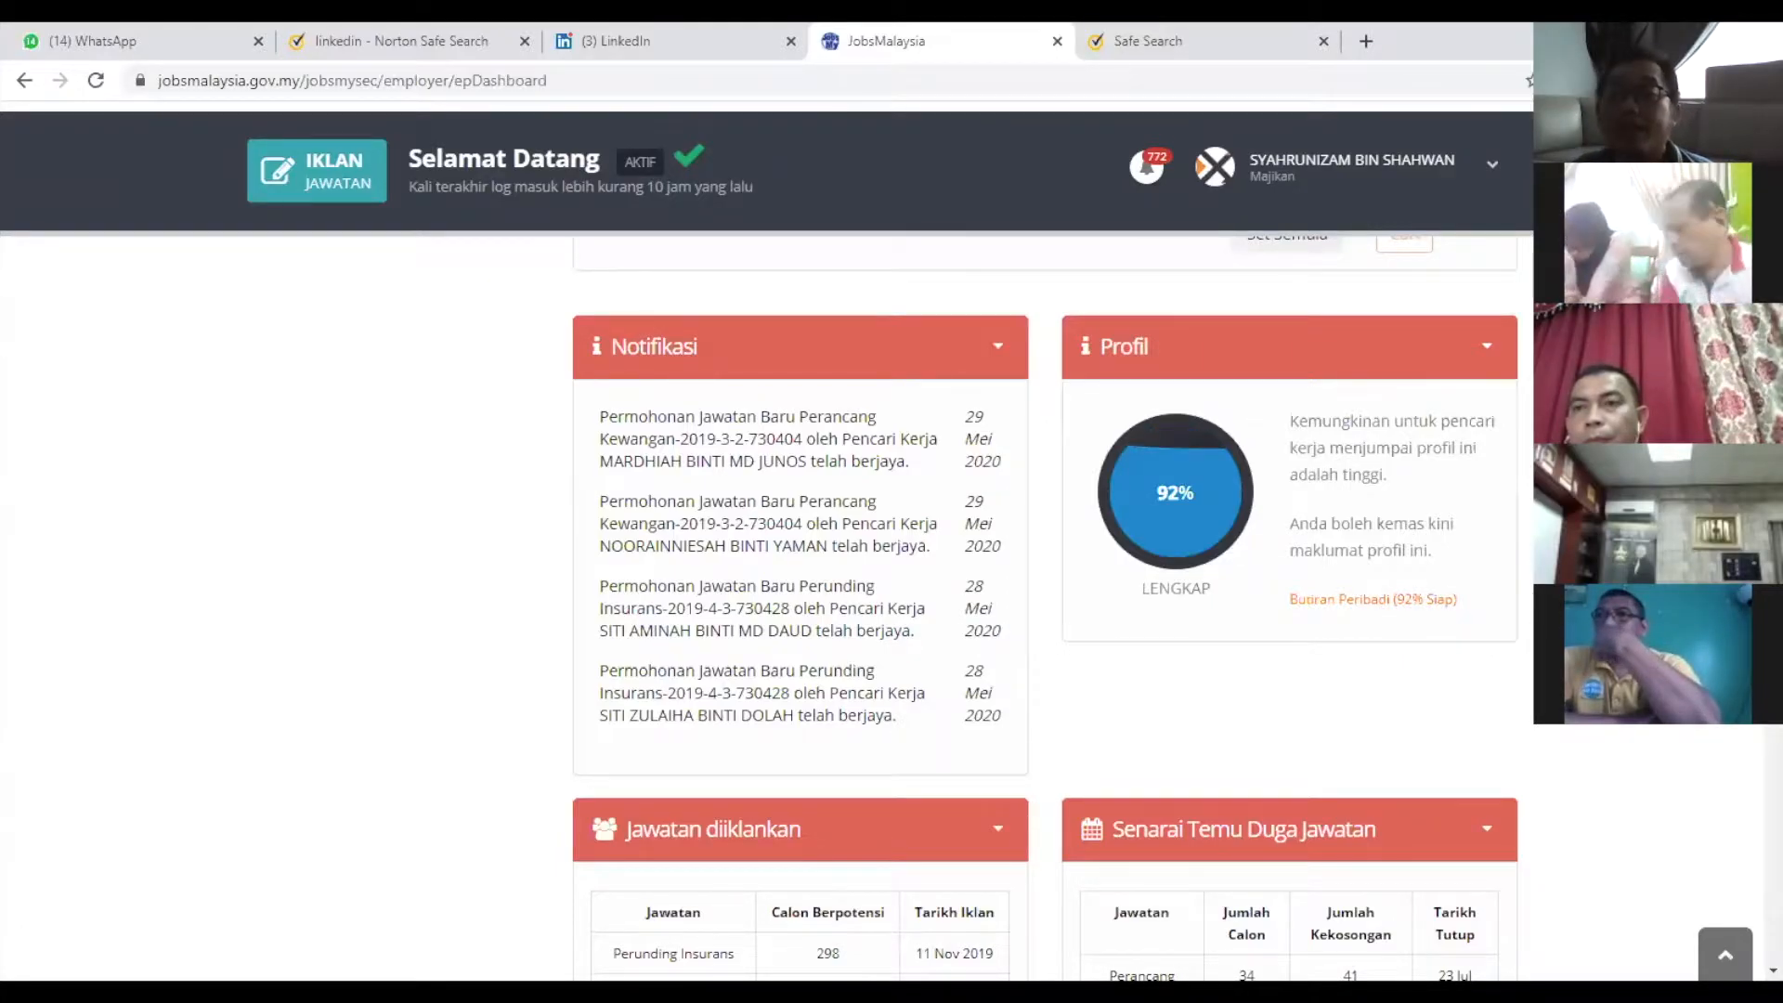
{"action": "scroll", "coordinate": [892, 576], "scroll_direction": "up", "scroll_amount": 6}
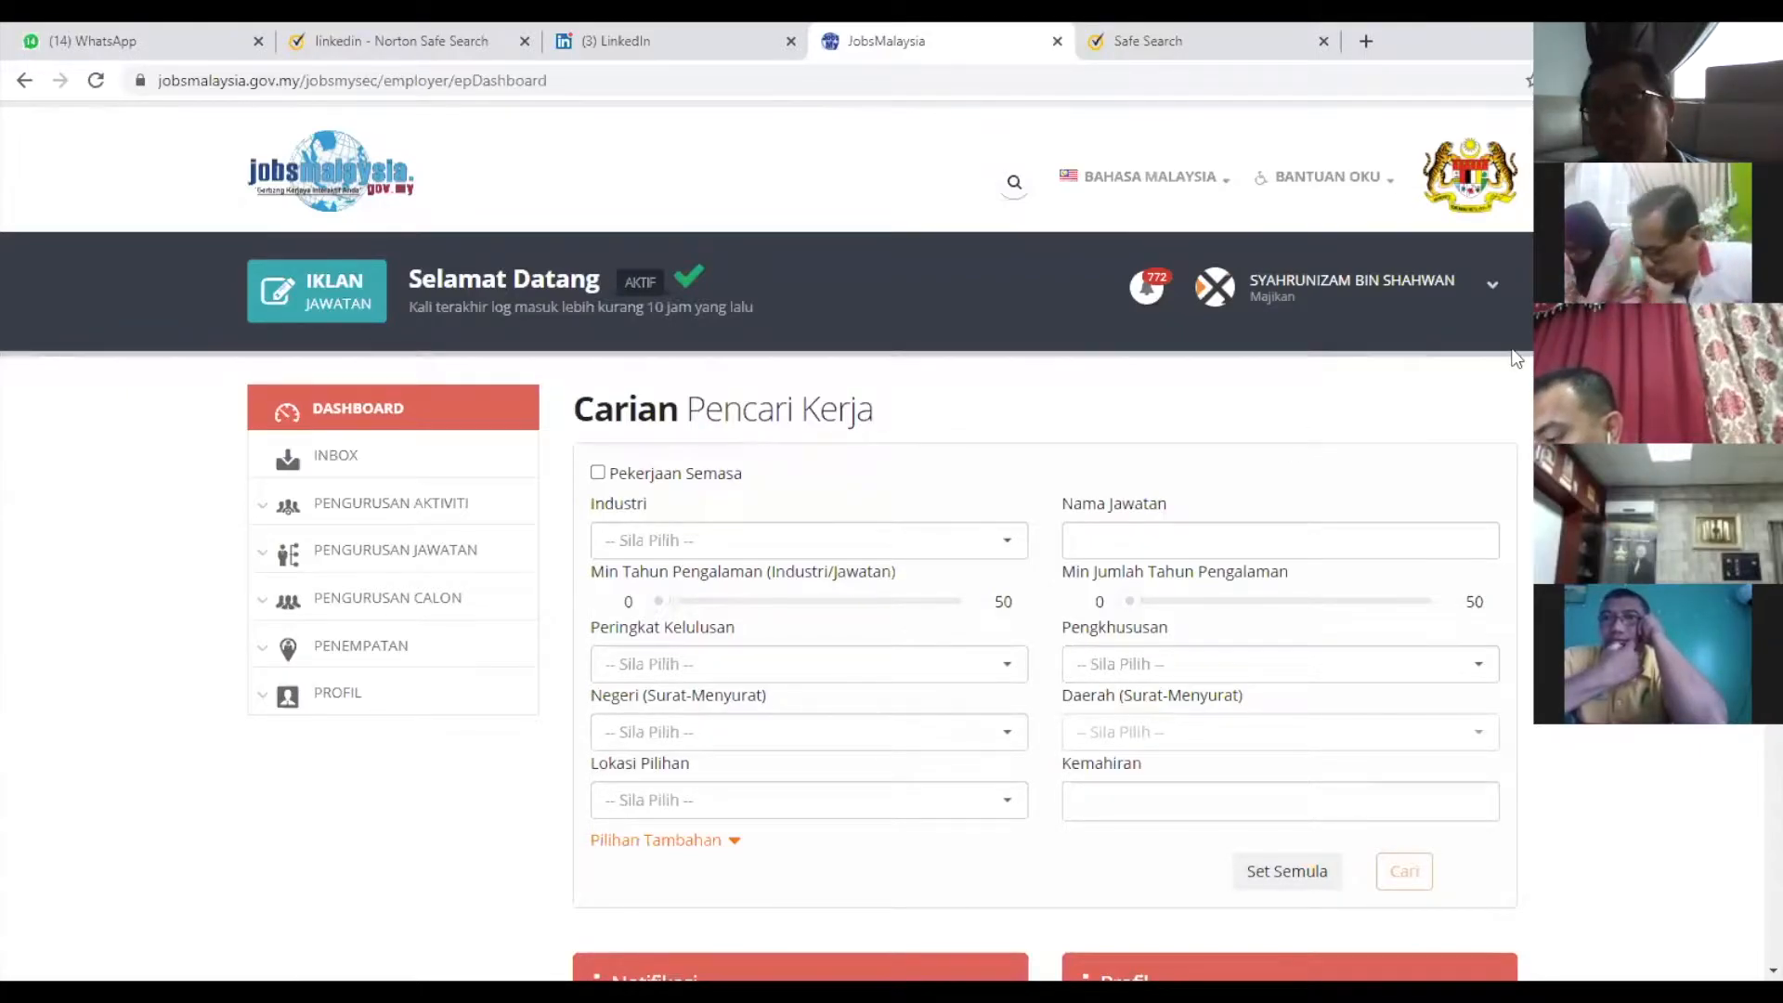
{"action": "left_click", "coordinate": [1347, 283]}
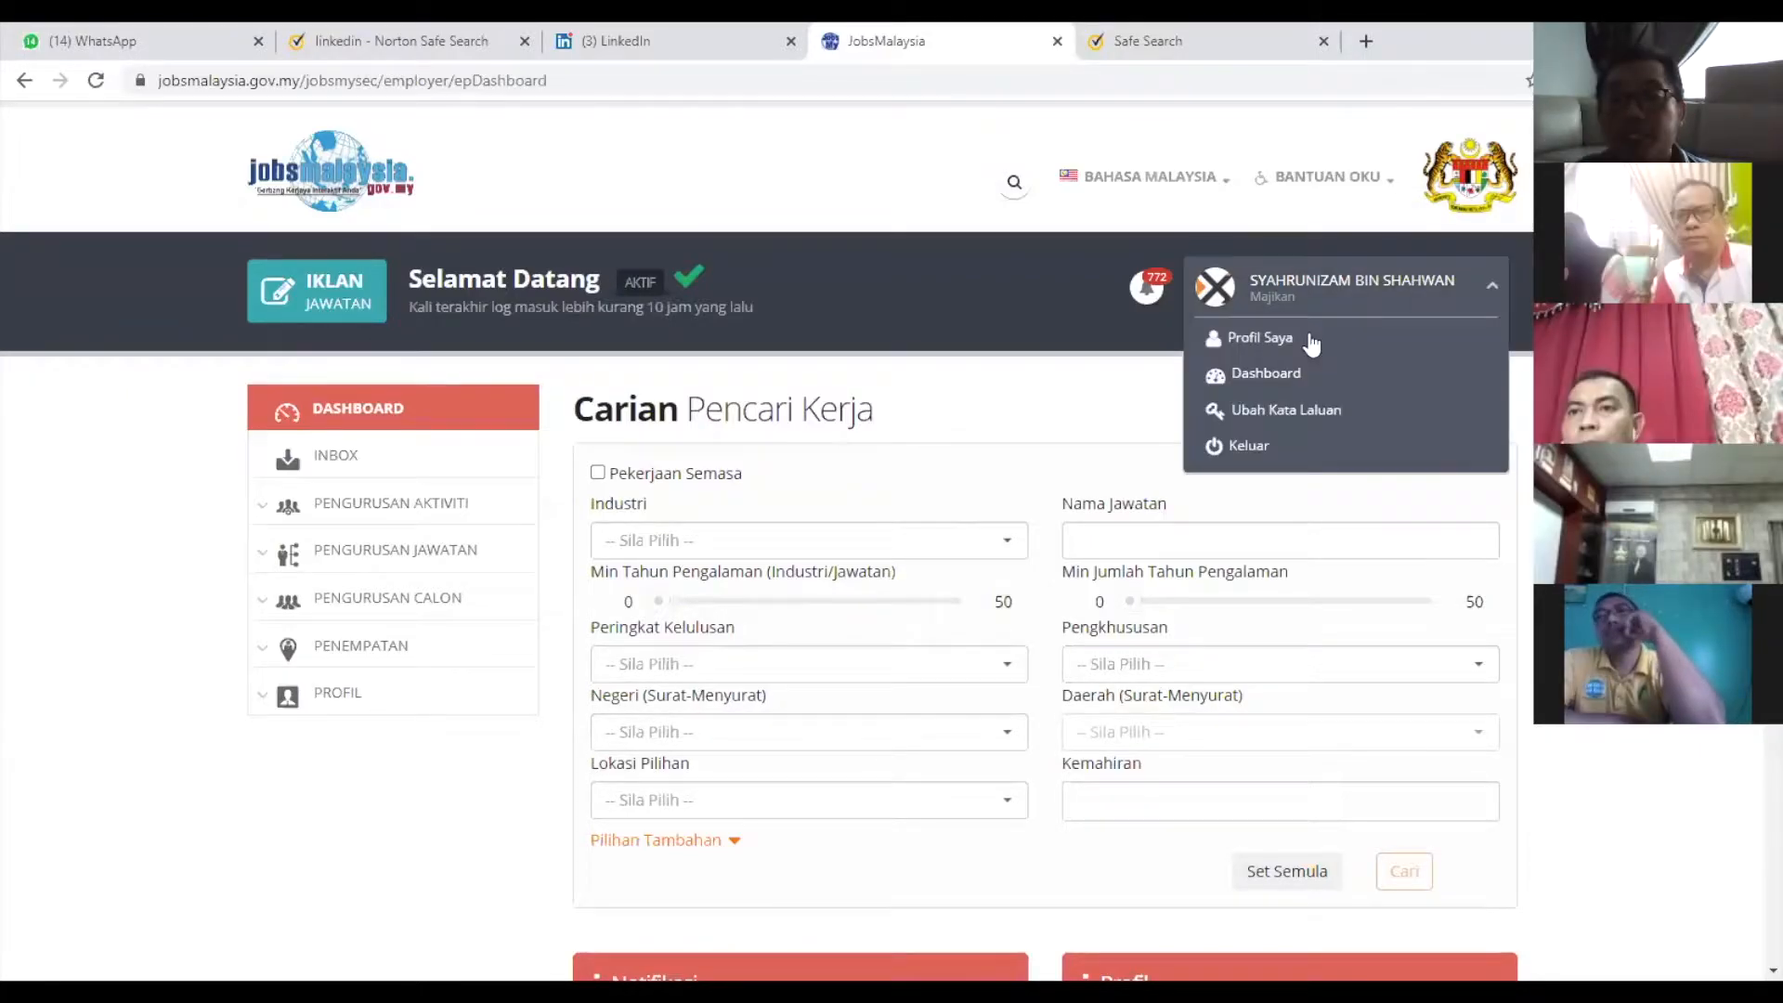
Open Profil Saya and scroll through Butiran Syarikat and Maklumat Untuk Dihubungi.
{"action": "left_click", "coordinate": [1240, 340]}
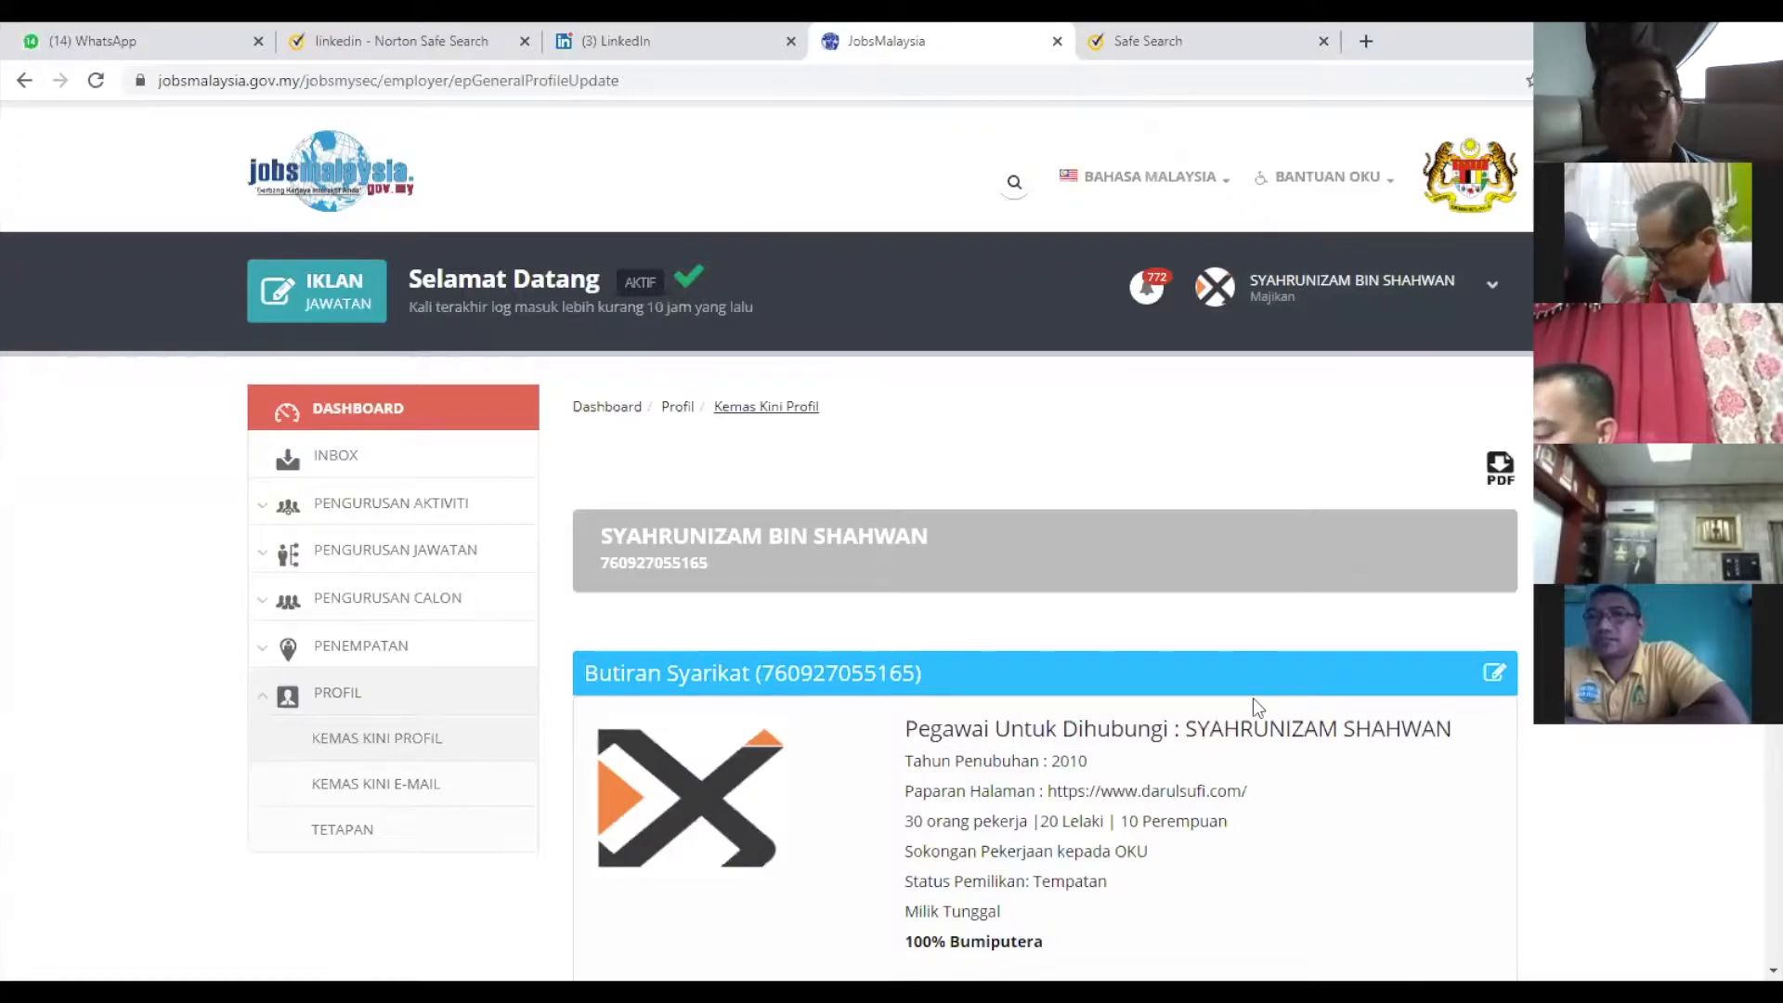
{"action": "scroll", "coordinate": [1253, 698], "scroll_direction": "down", "scroll_amount": 1}
{"action": "scroll", "coordinate": [1046, 380], "scroll_direction": "down", "scroll_amount": 4}
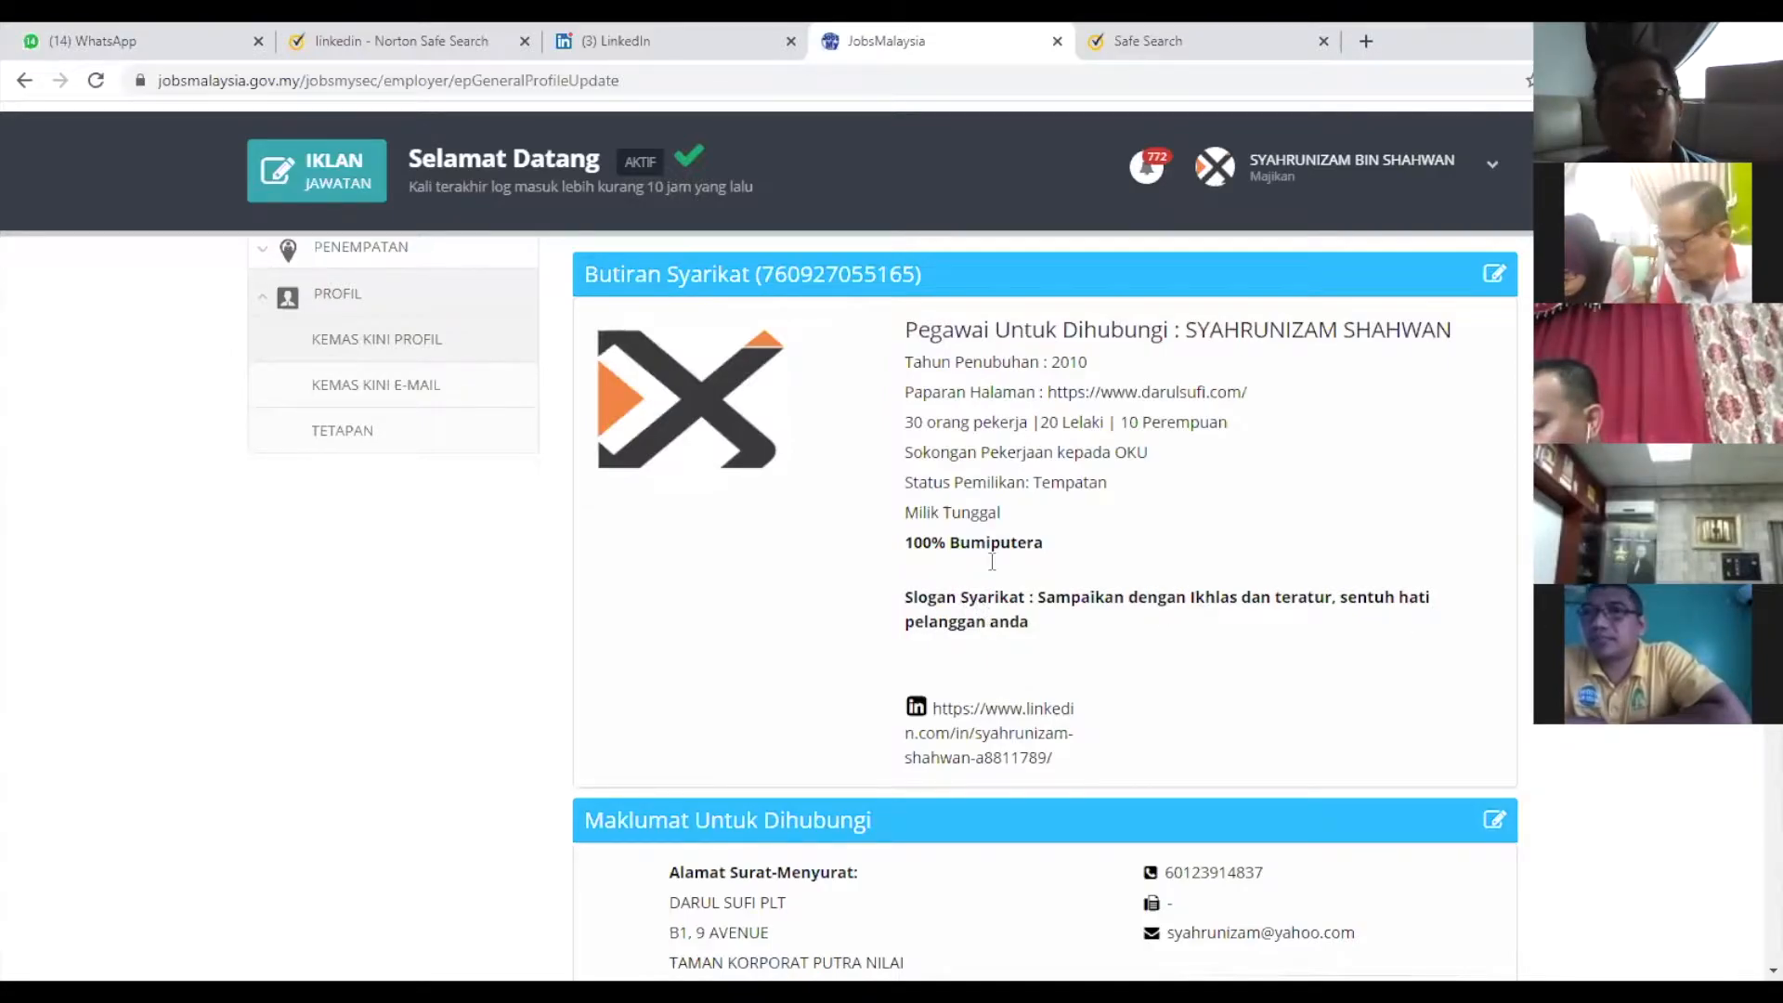
{"action": "scroll", "coordinate": [992, 561], "scroll_direction": "down", "scroll_amount": 2}
{"action": "scroll", "coordinate": [929, 715], "scroll_direction": "up", "scroll_amount": 2}
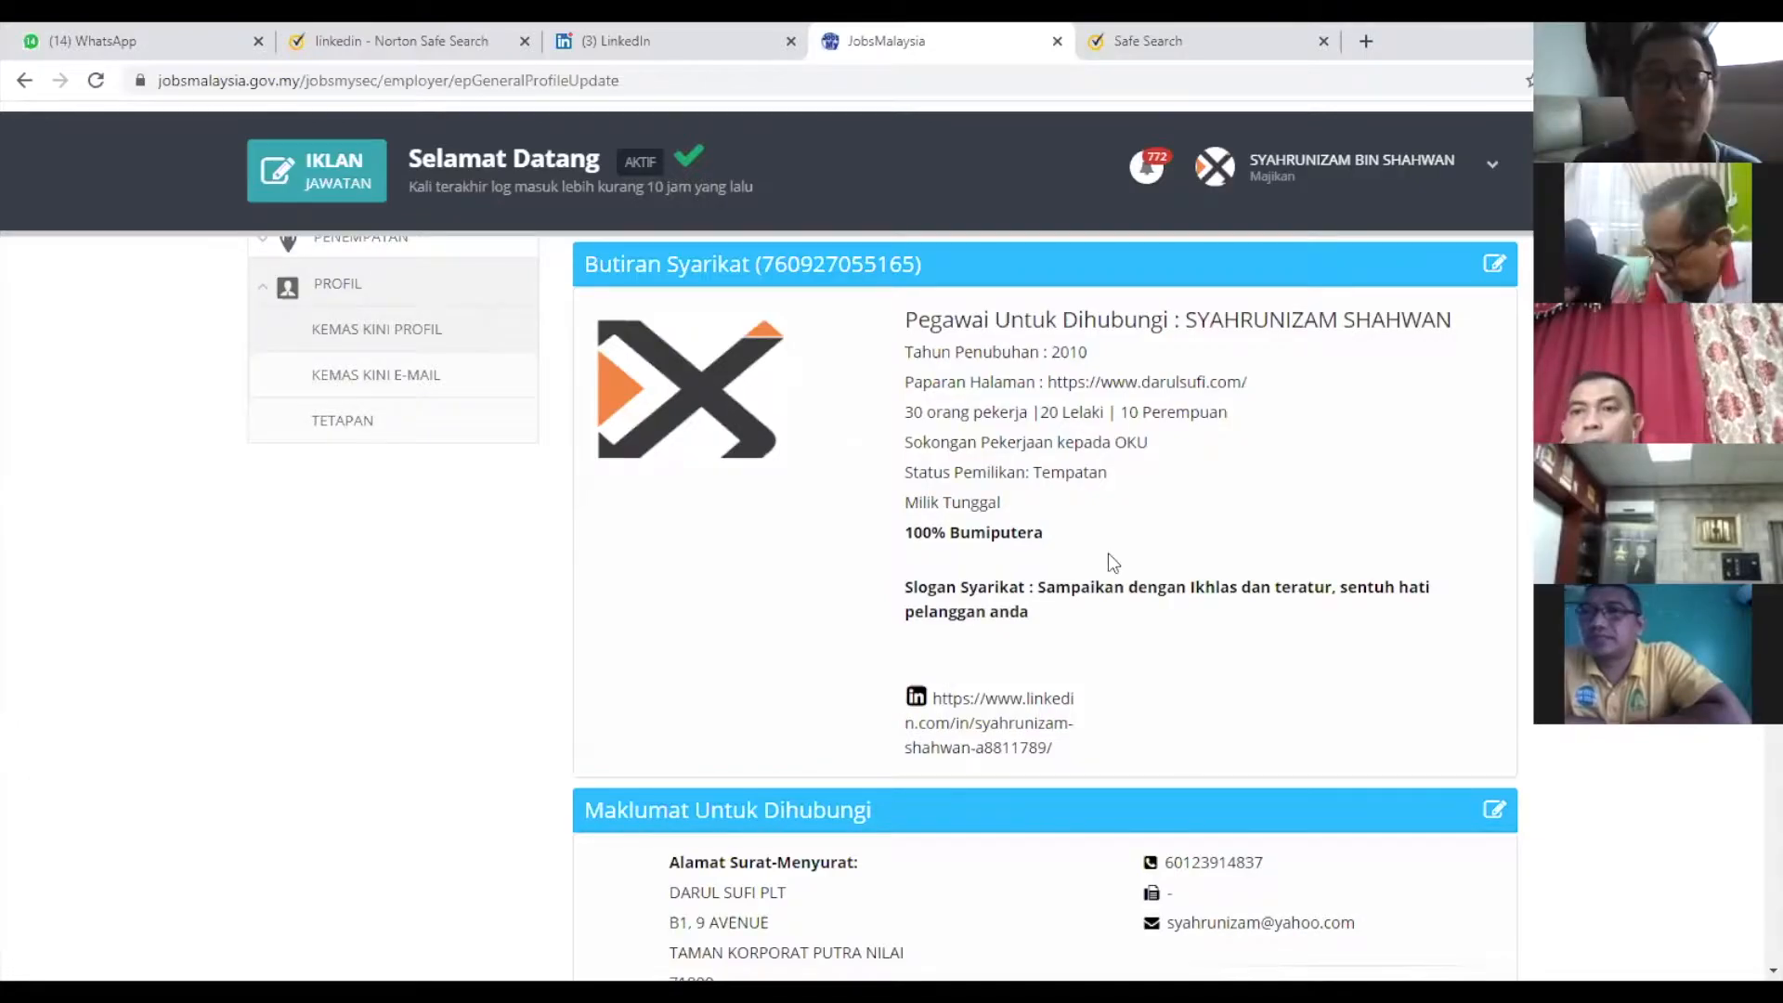
{"action": "scroll", "coordinate": [783, 756], "scroll_direction": "down", "scroll_amount": 2}
{"action": "scroll", "coordinate": [780, 691], "scroll_direction": "down", "scroll_amount": 1}
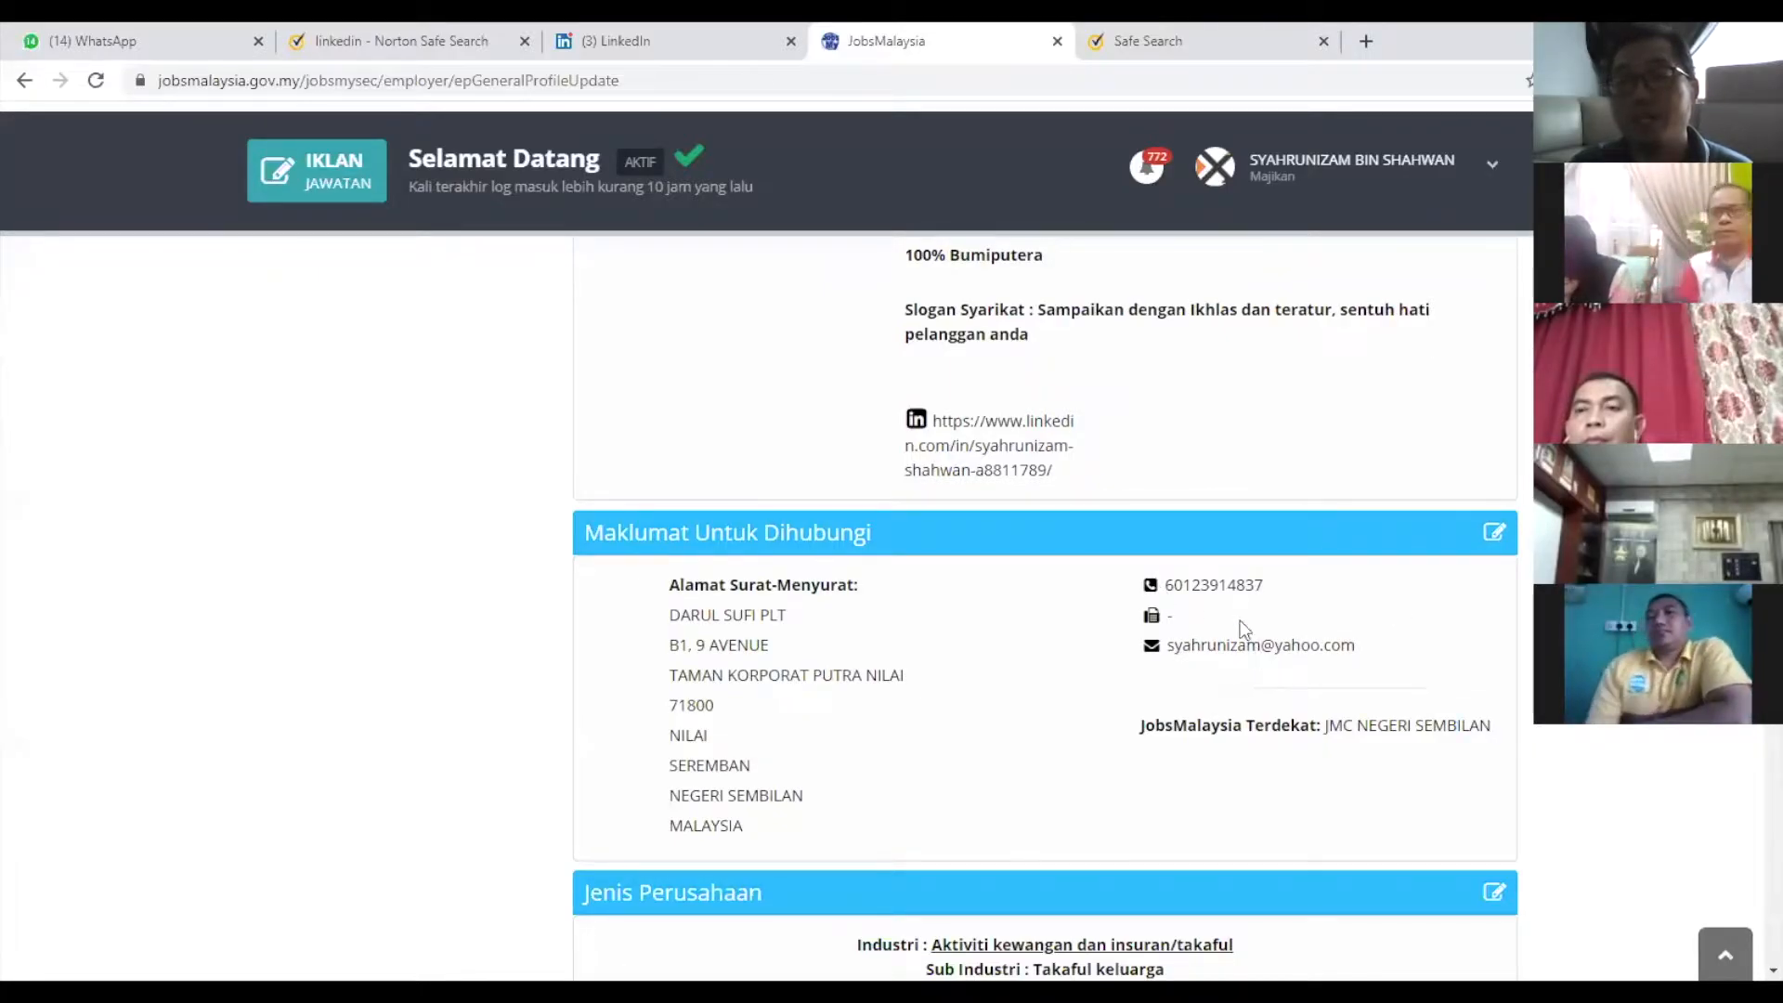
{"action": "scroll", "coordinate": [1259, 639], "scroll_direction": "up", "scroll_amount": 7}
{"action": "scroll", "coordinate": [1259, 639], "scroll_direction": "down", "scroll_amount": 4}
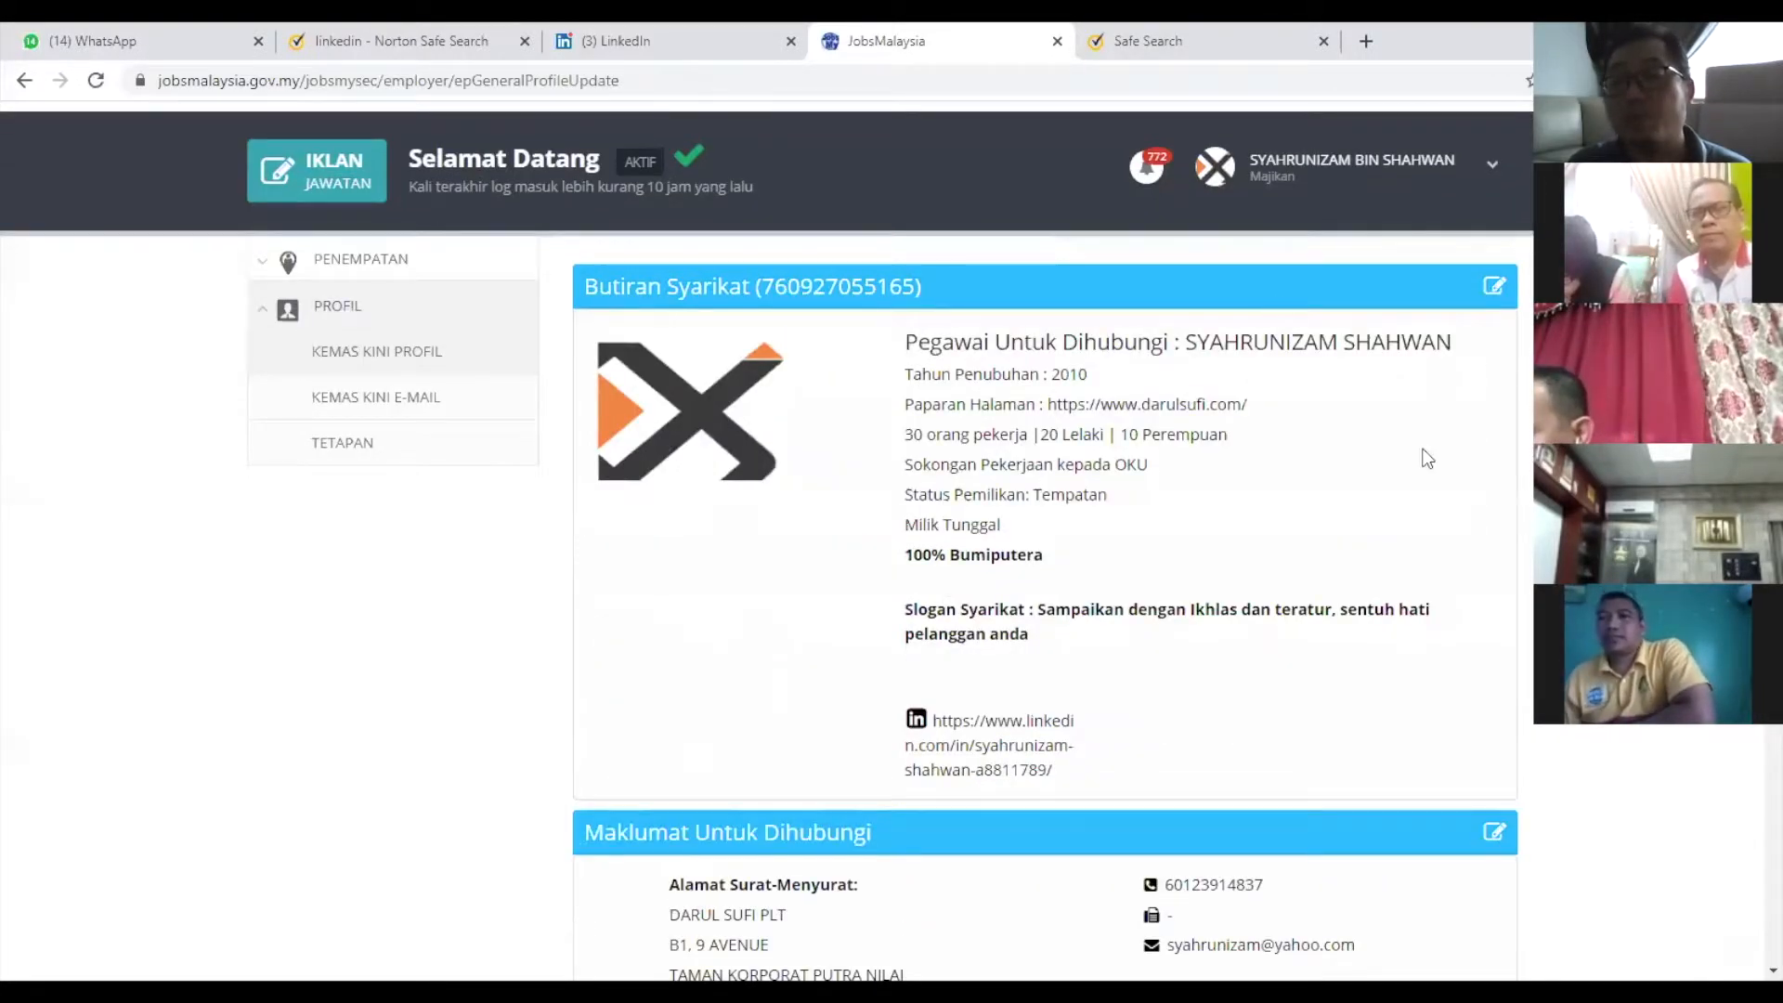
{"action": "scroll", "coordinate": [1437, 459], "scroll_direction": "up", "scroll_amount": 4}
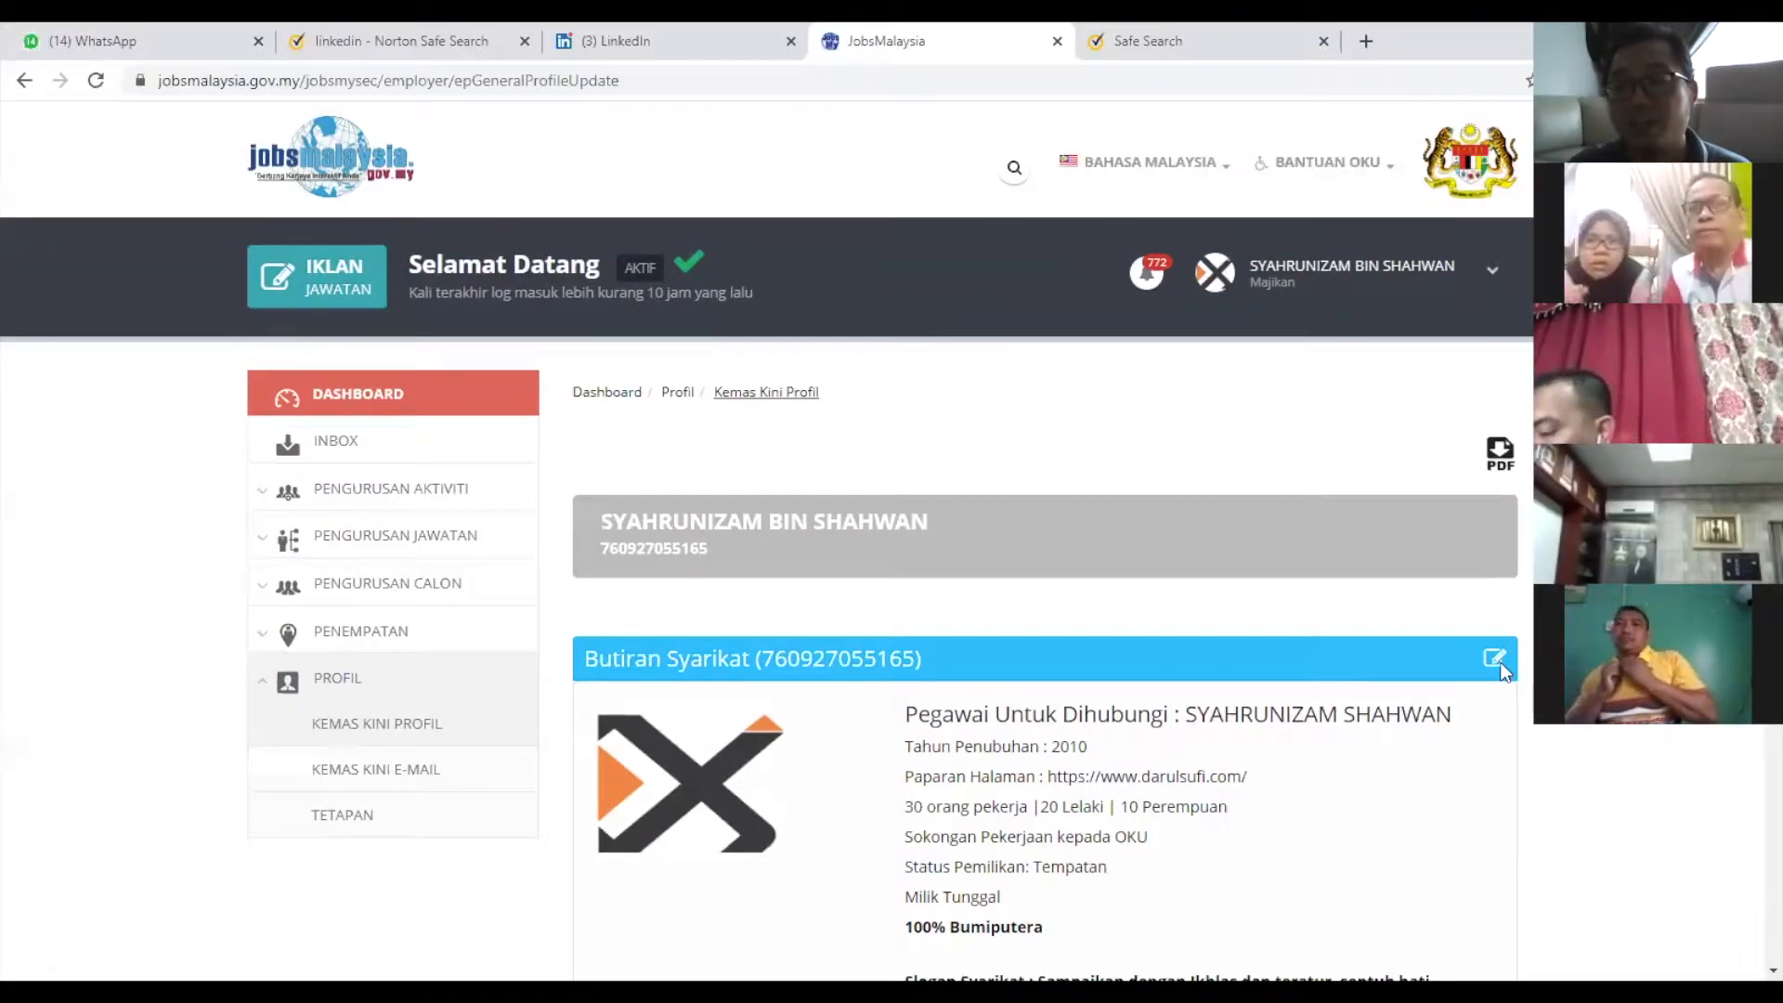
Edit the company details and set Sertai Program Berkaitan to SL1M.
{"action": "left_click", "coordinate": [1497, 659]}
{"action": "scroll", "coordinate": [1126, 668], "scroll_direction": "down", "scroll_amount": 4}
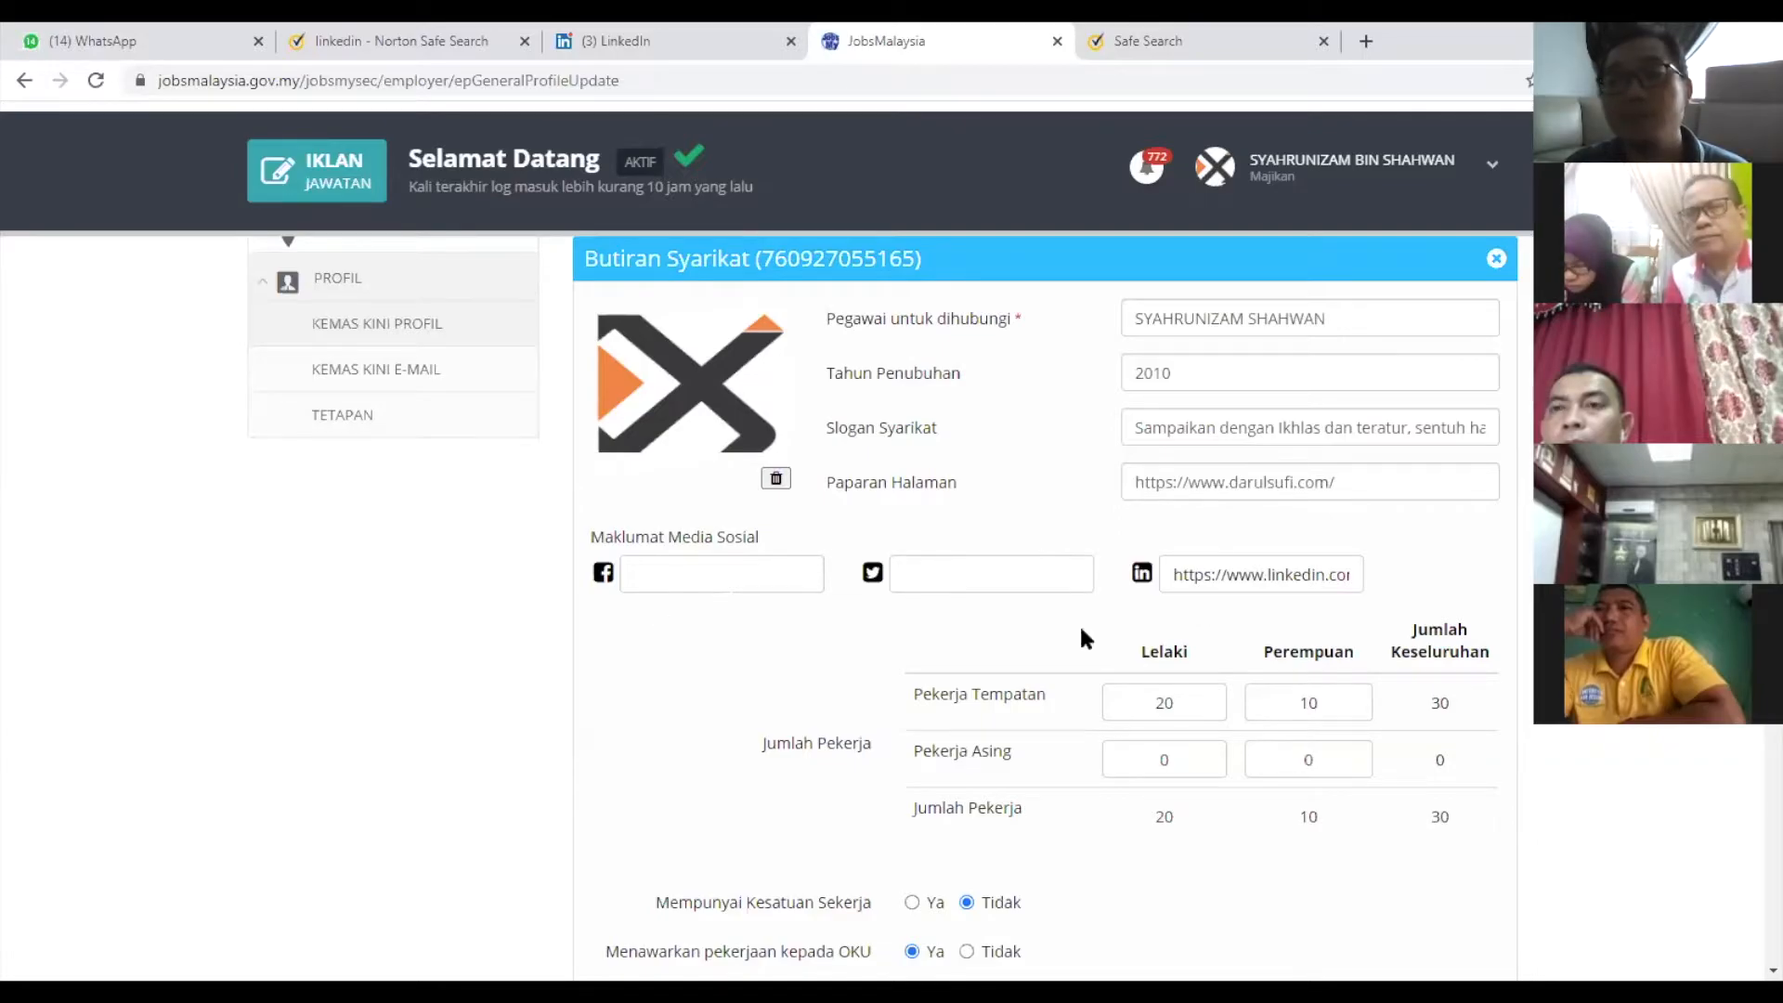
{"action": "scroll", "coordinate": [1207, 627], "scroll_direction": "down", "scroll_amount": 2}
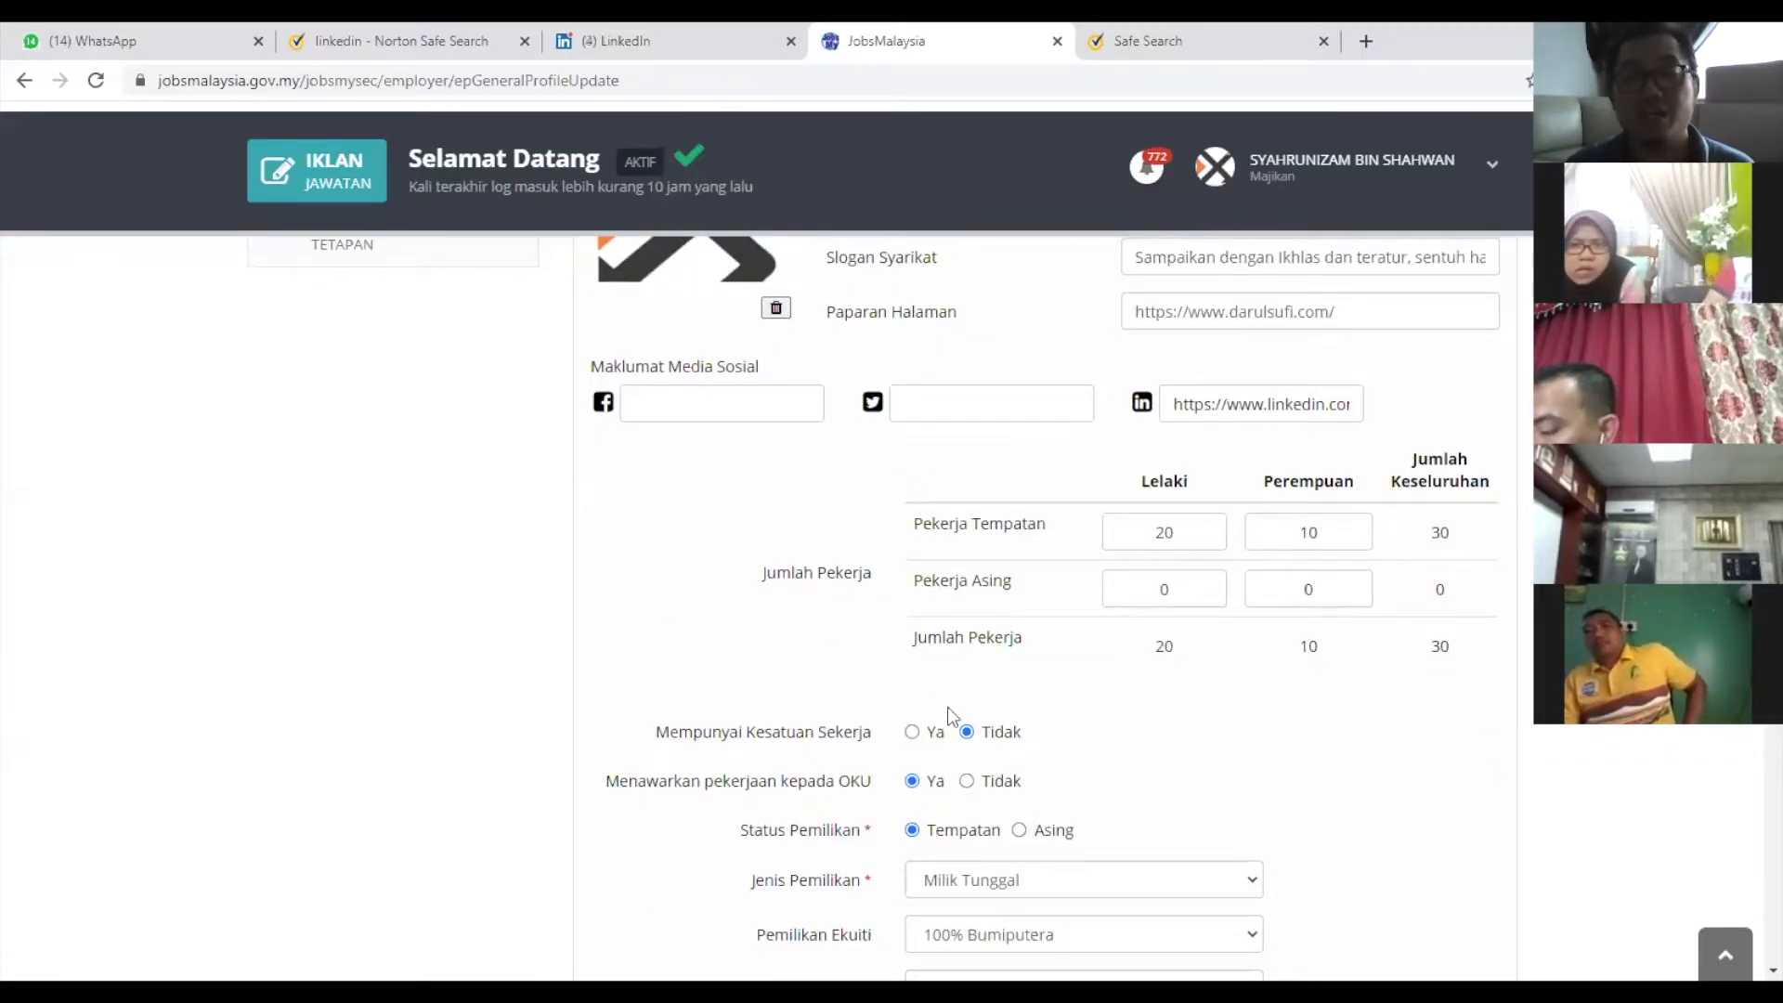
{"action": "scroll", "coordinate": [1081, 725], "scroll_direction": "down", "scroll_amount": 2}
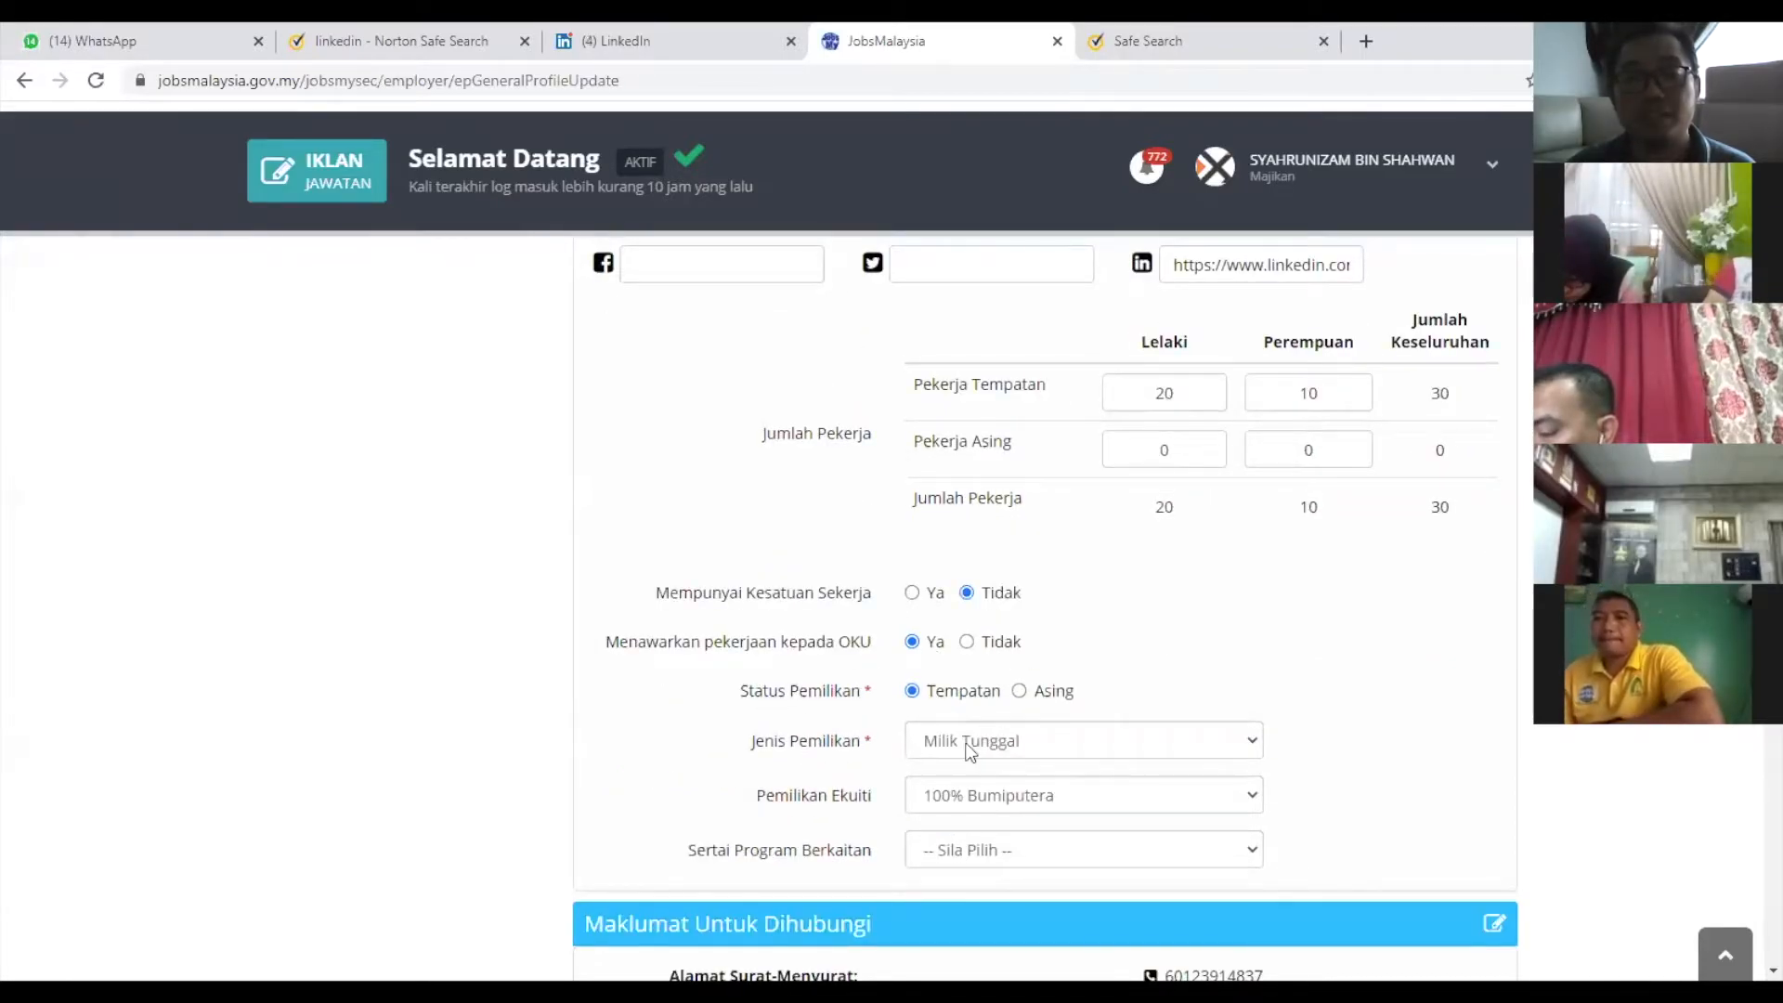
{"action": "scroll", "coordinate": [1318, 846], "scroll_direction": "down", "scroll_amount": 2}
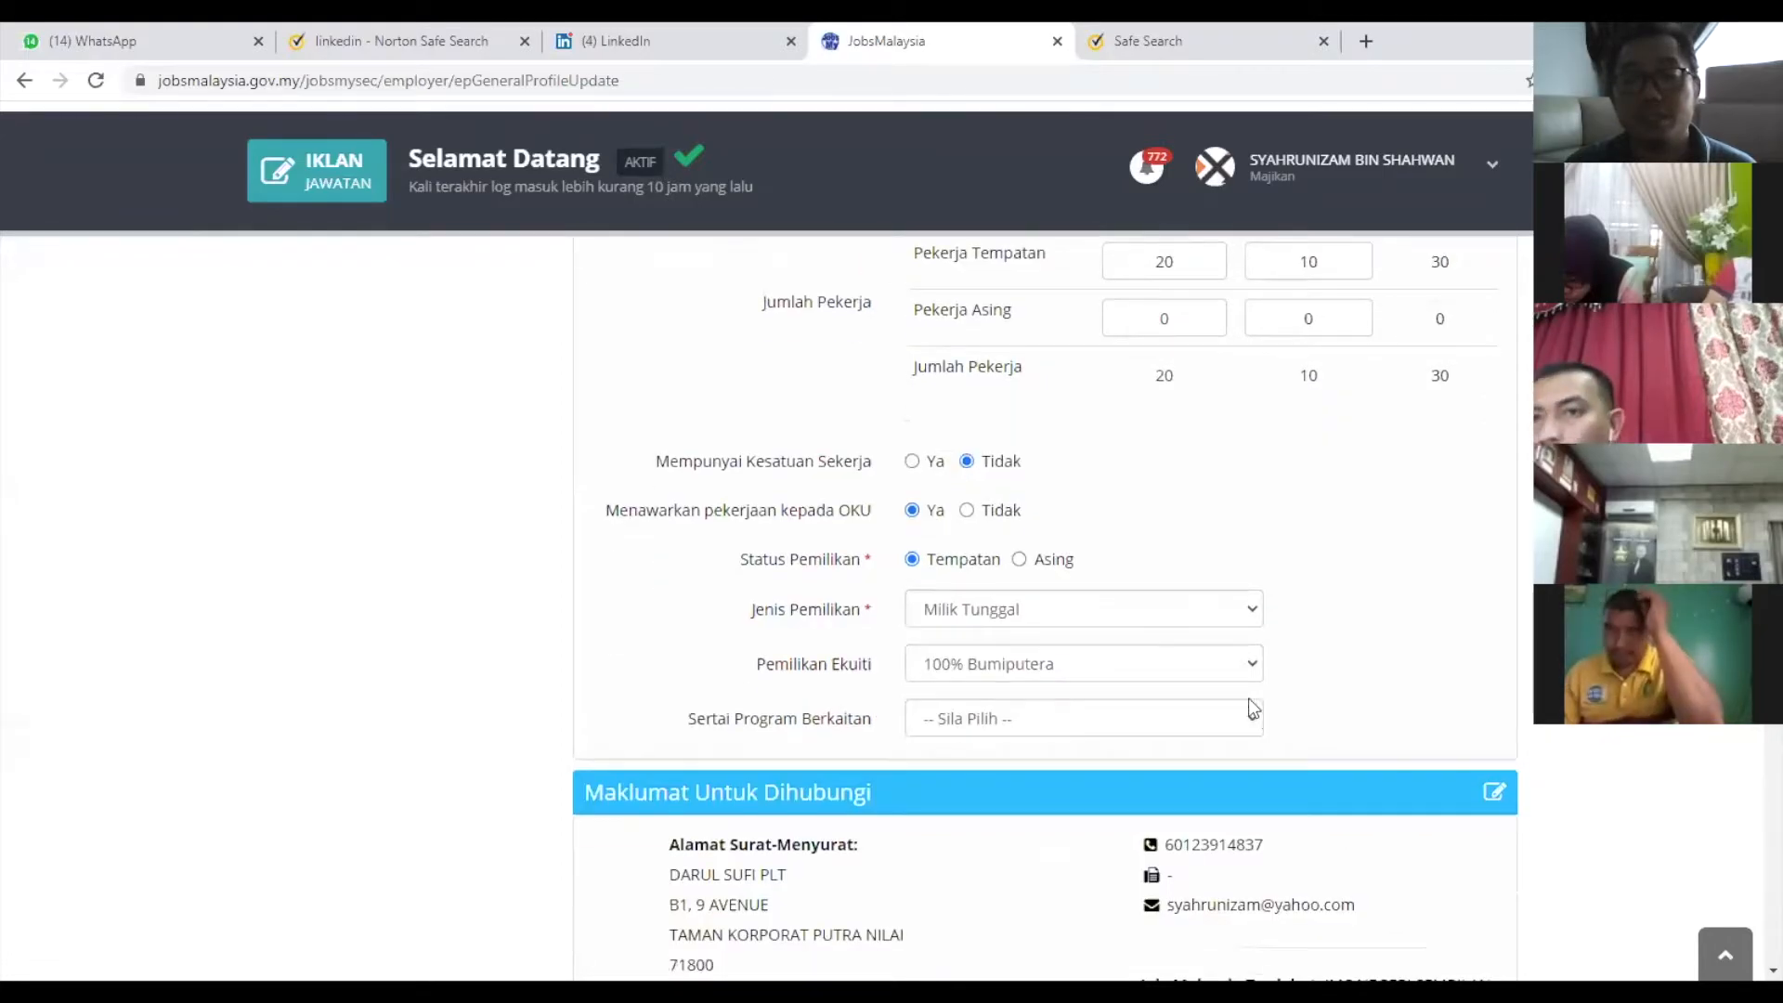
{"action": "left_click", "coordinate": [1251, 719]}
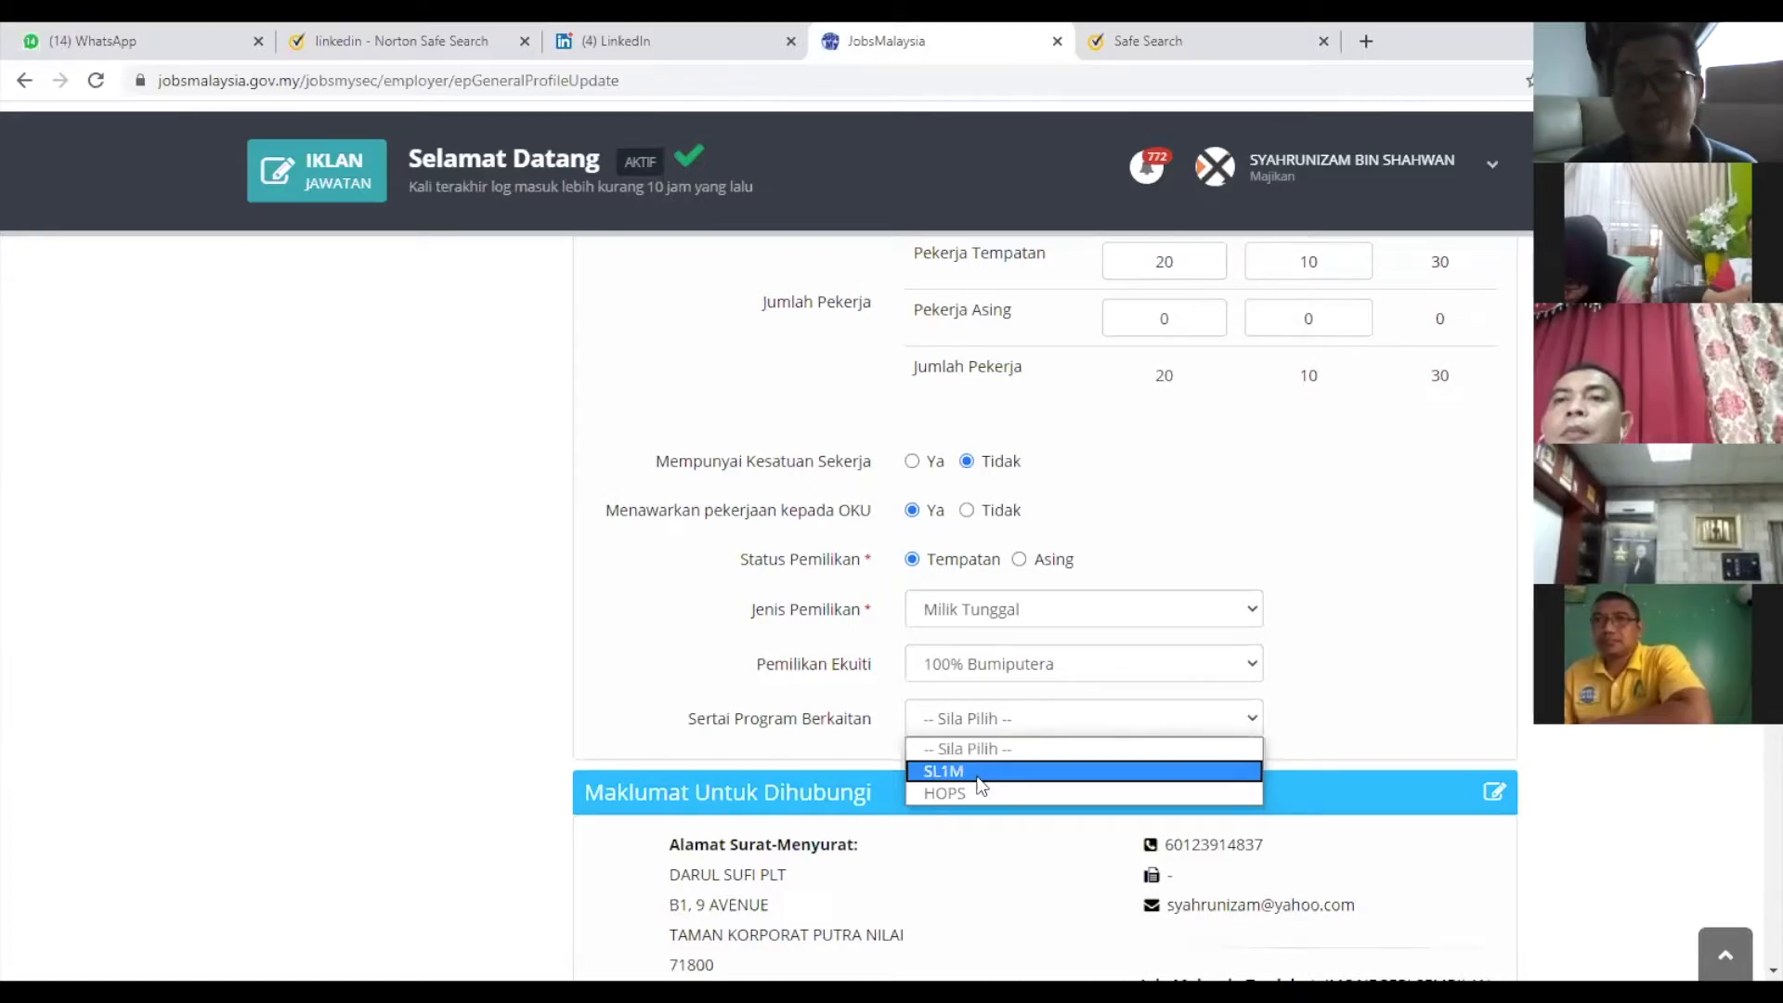
{"action": "left_click", "coordinate": [1038, 772]}
{"action": "scroll", "coordinate": [1300, 734], "scroll_direction": "down", "scroll_amount": 2}
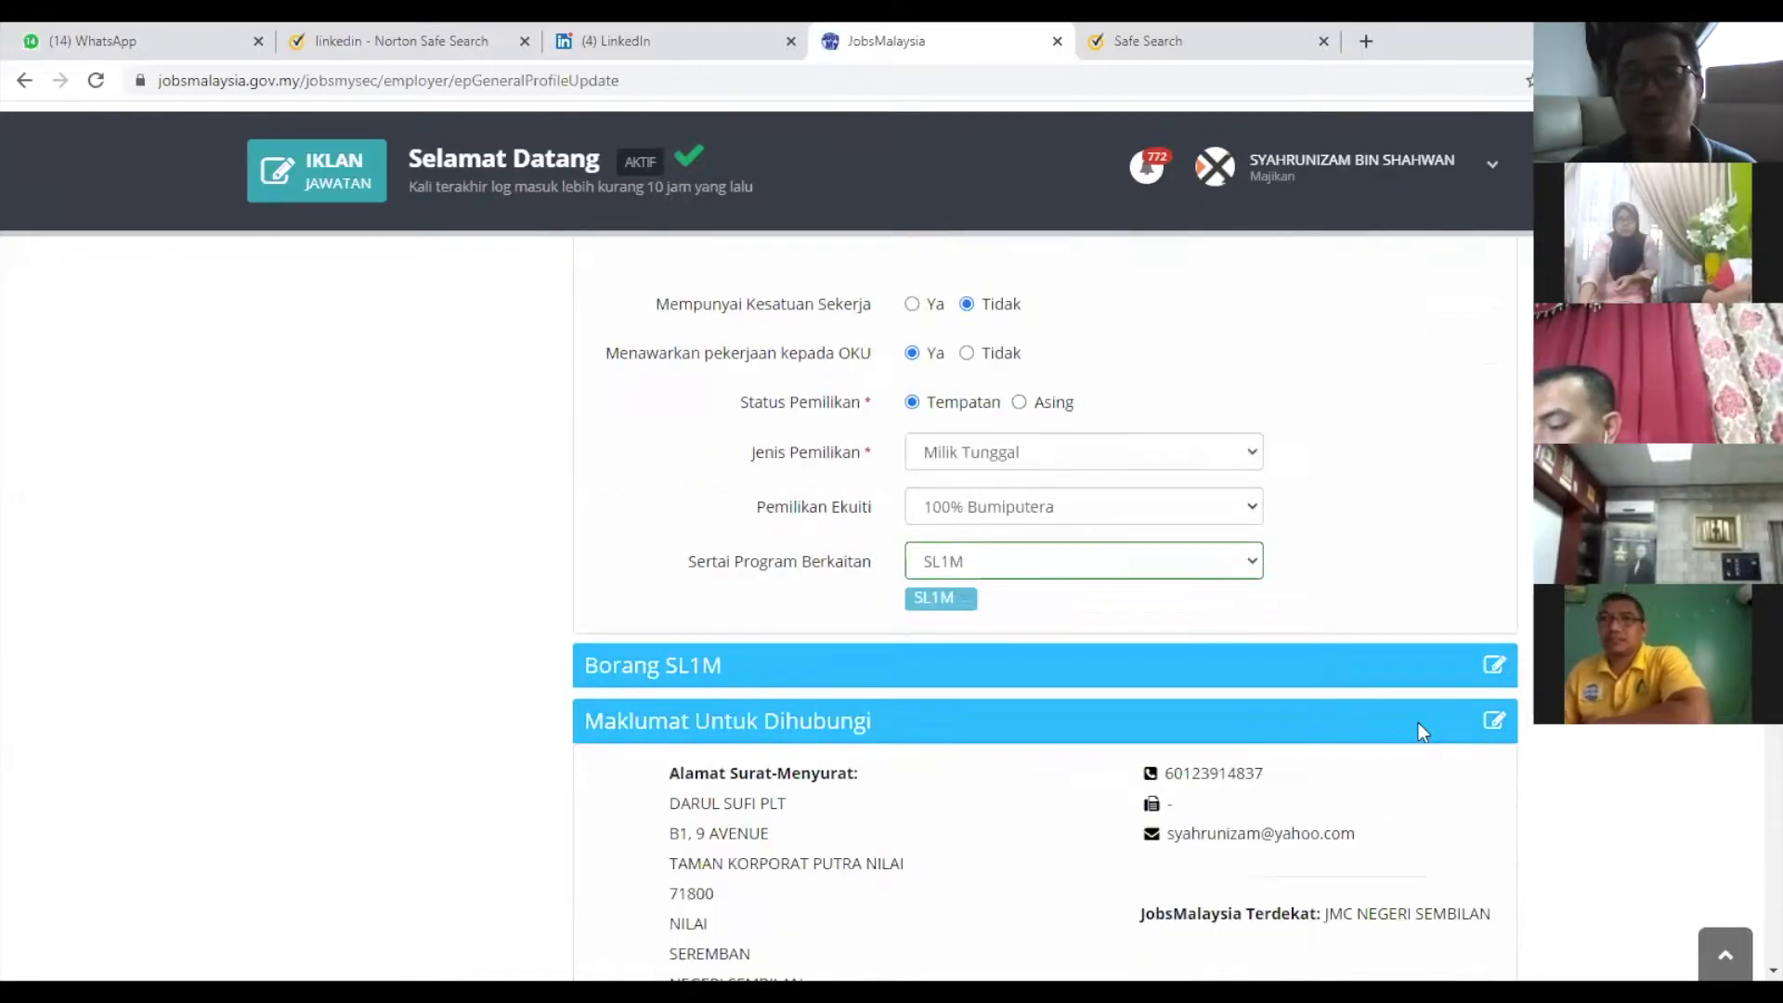
Look over the Borang SL1M training-details form, then collapse it.
{"action": "left_click", "coordinate": [1494, 663]}
{"action": "scroll", "coordinate": [1300, 706], "scroll_direction": "down", "scroll_amount": 2}
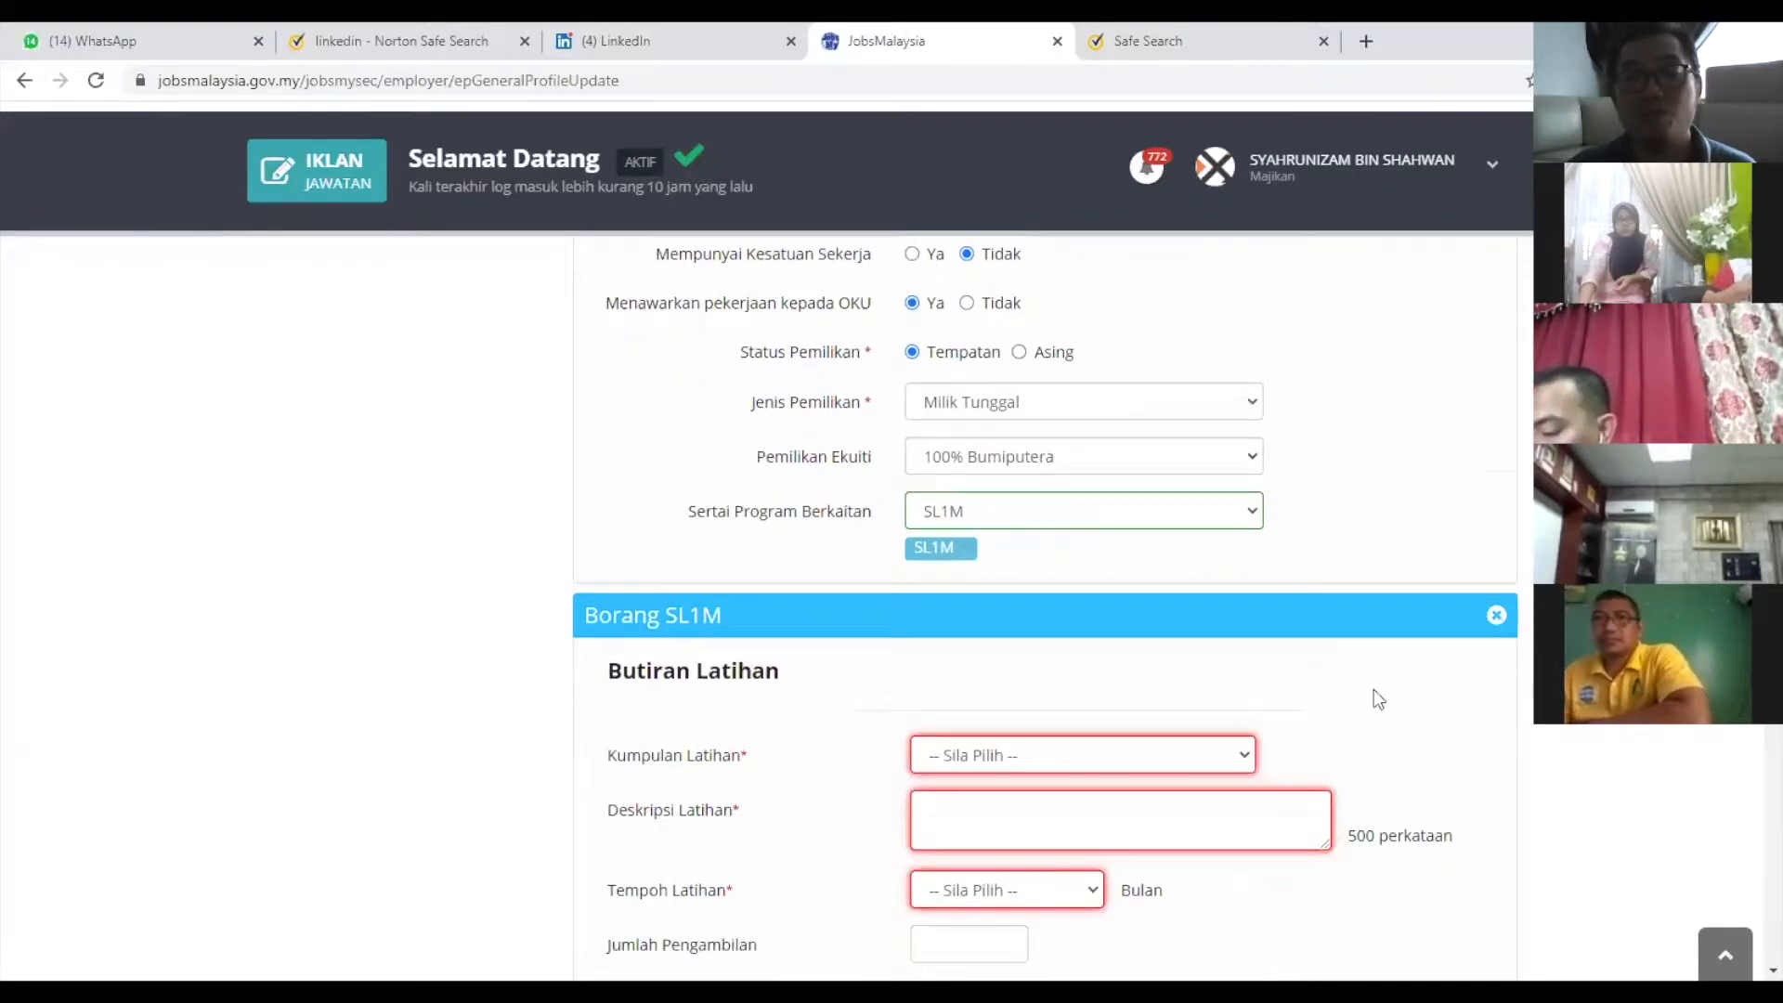
{"action": "scroll", "coordinate": [1252, 517], "scroll_direction": "down", "scroll_amount": 2}
{"action": "scroll", "coordinate": [1191, 517], "scroll_direction": "down", "scroll_amount": 7}
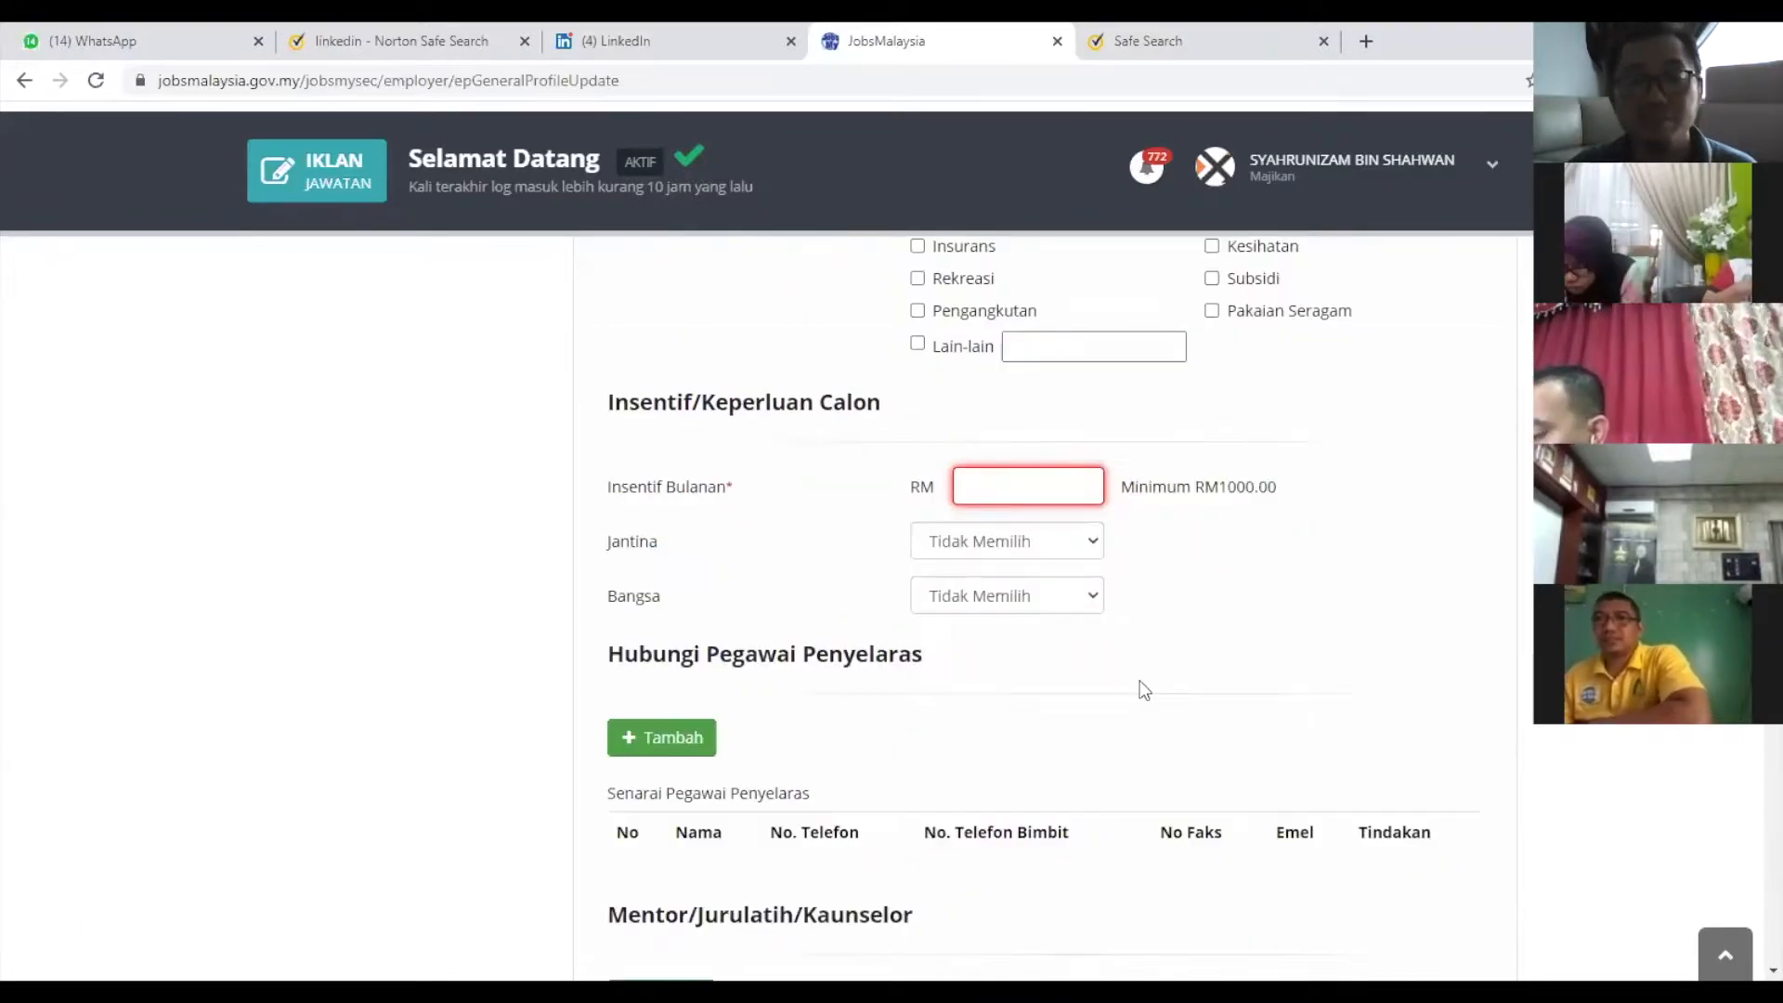
{"action": "scroll", "coordinate": [1143, 676], "scroll_direction": "up", "scroll_amount": 12}
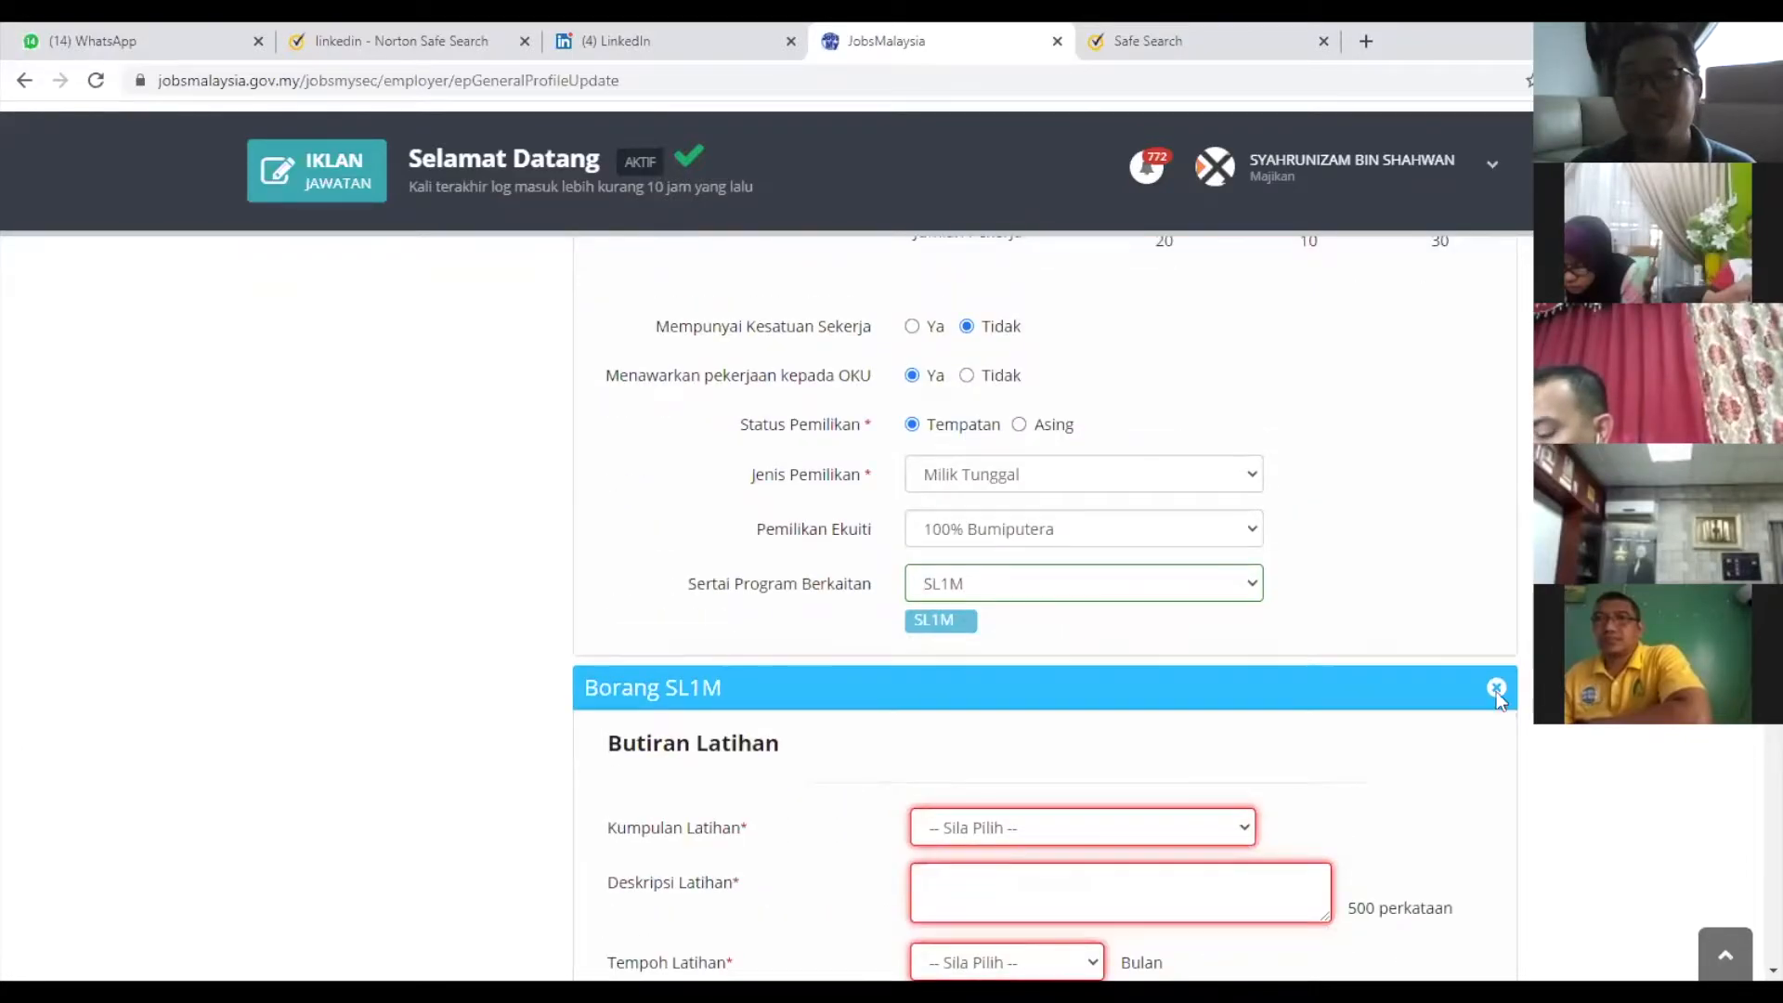
{"action": "left_click", "coordinate": [1497, 687]}
{"action": "scroll", "coordinate": [1291, 651], "scroll_direction": "down", "scroll_amount": 1}
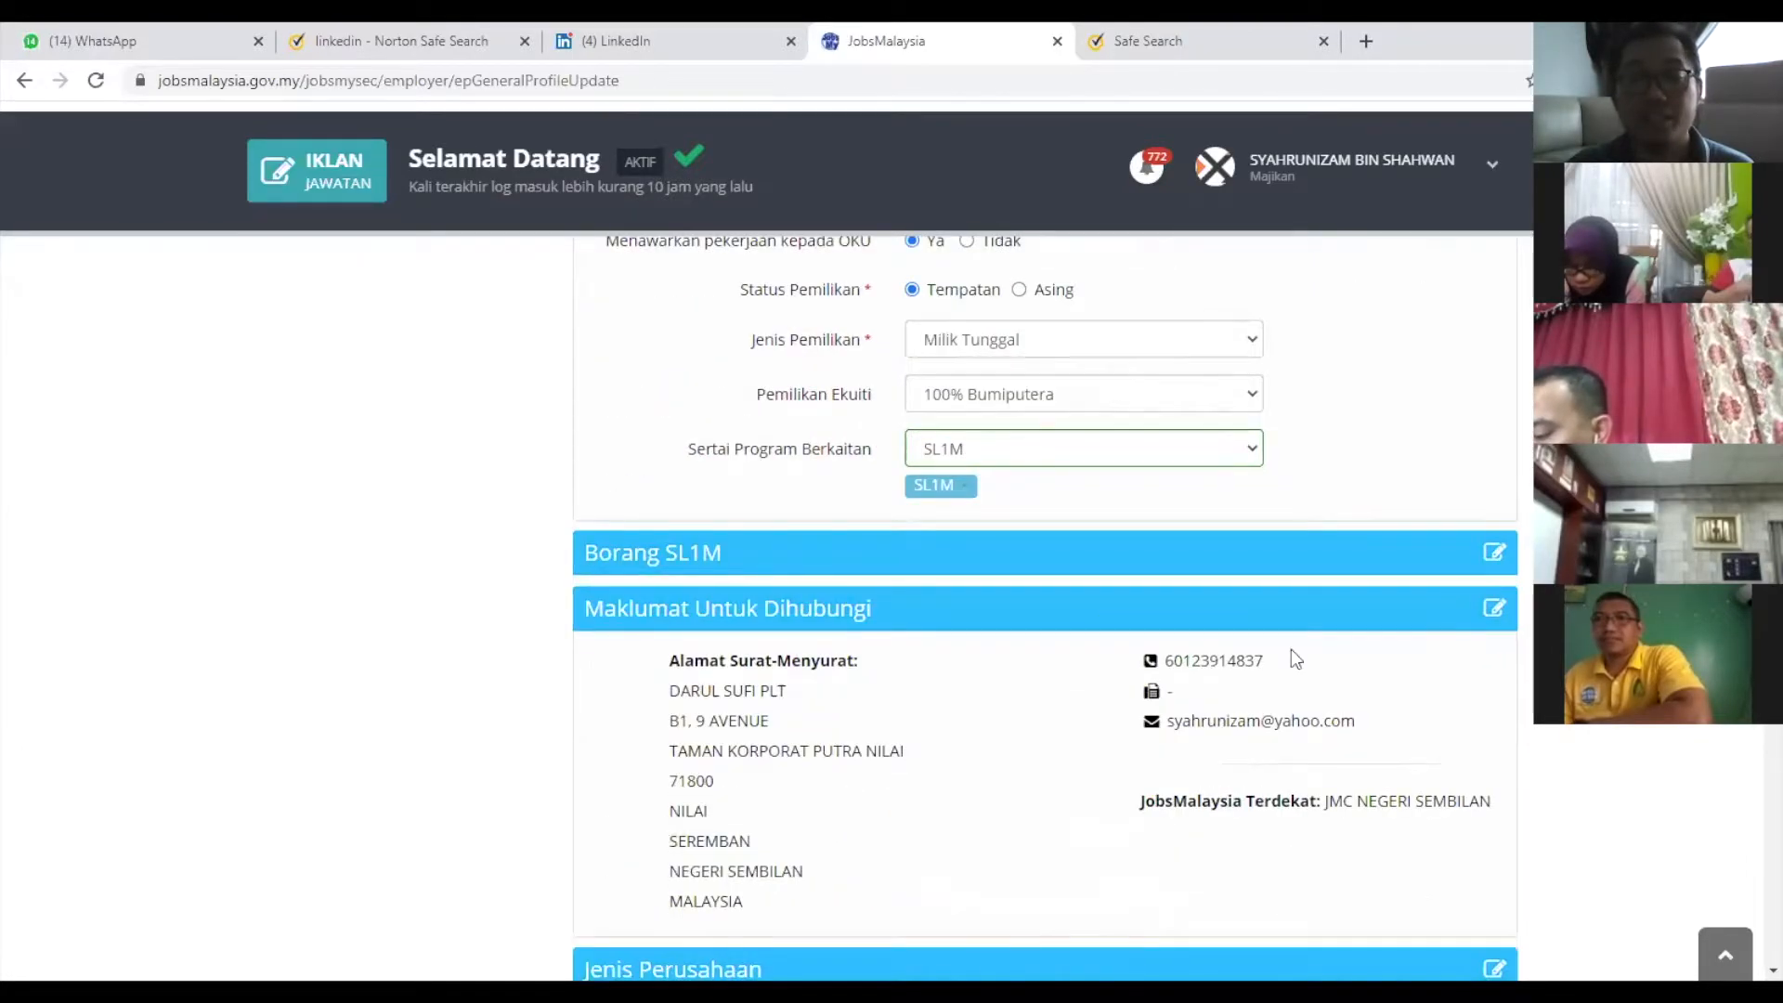
{"action": "scroll", "coordinate": [560, 690], "scroll_direction": "down", "scroll_amount": 1}
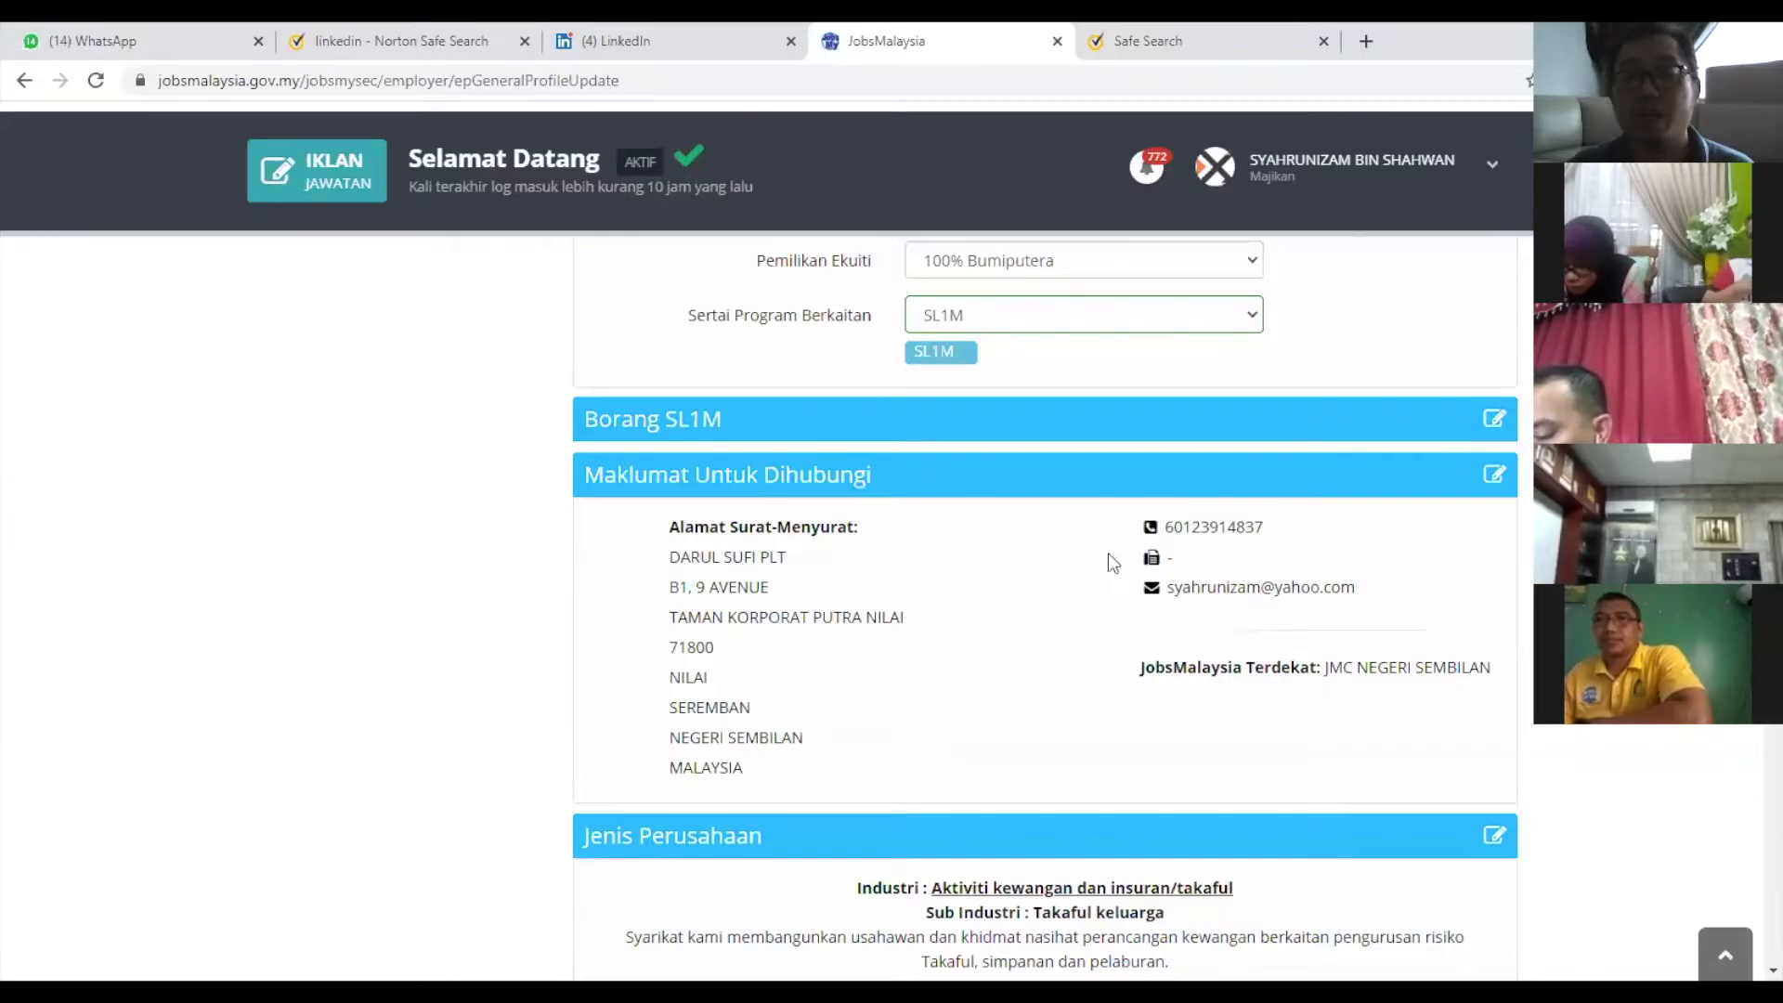
Open the Maklumat Untuk Dihubungi and Jenis Perusahaan edit forms, then close them.
{"action": "left_click", "coordinate": [1493, 476]}
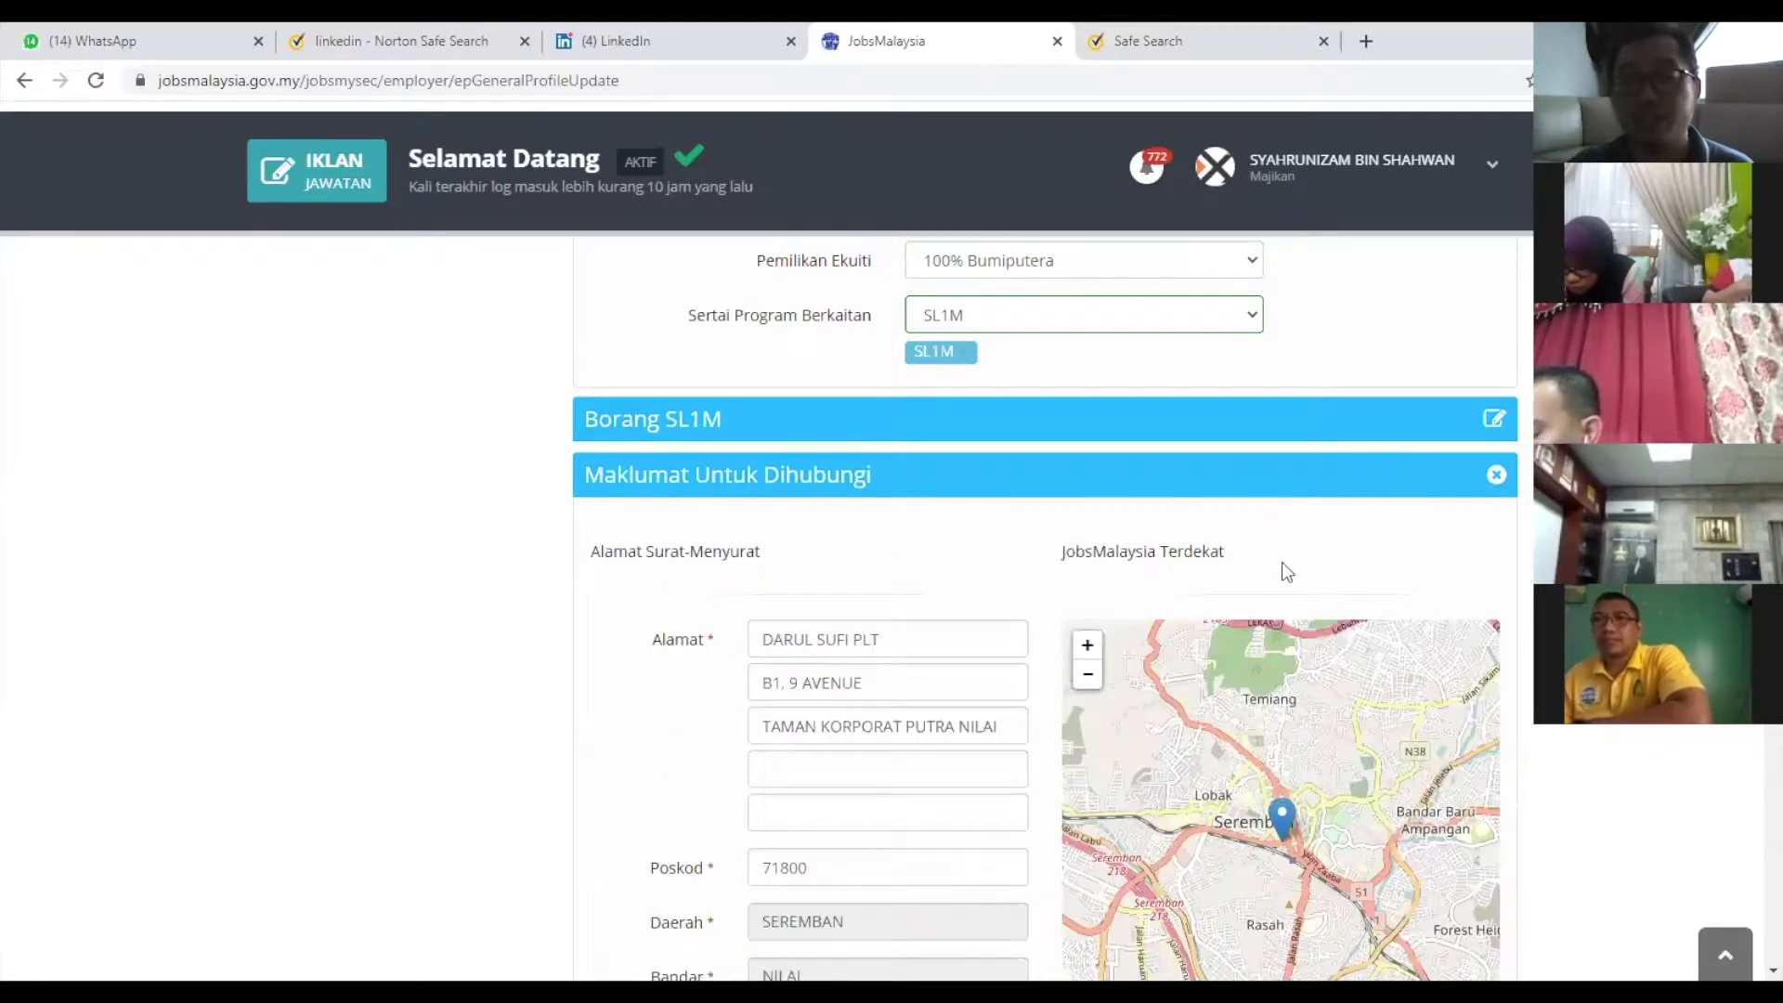
{"action": "scroll", "coordinate": [1282, 561], "scroll_direction": "down", "scroll_amount": 5}
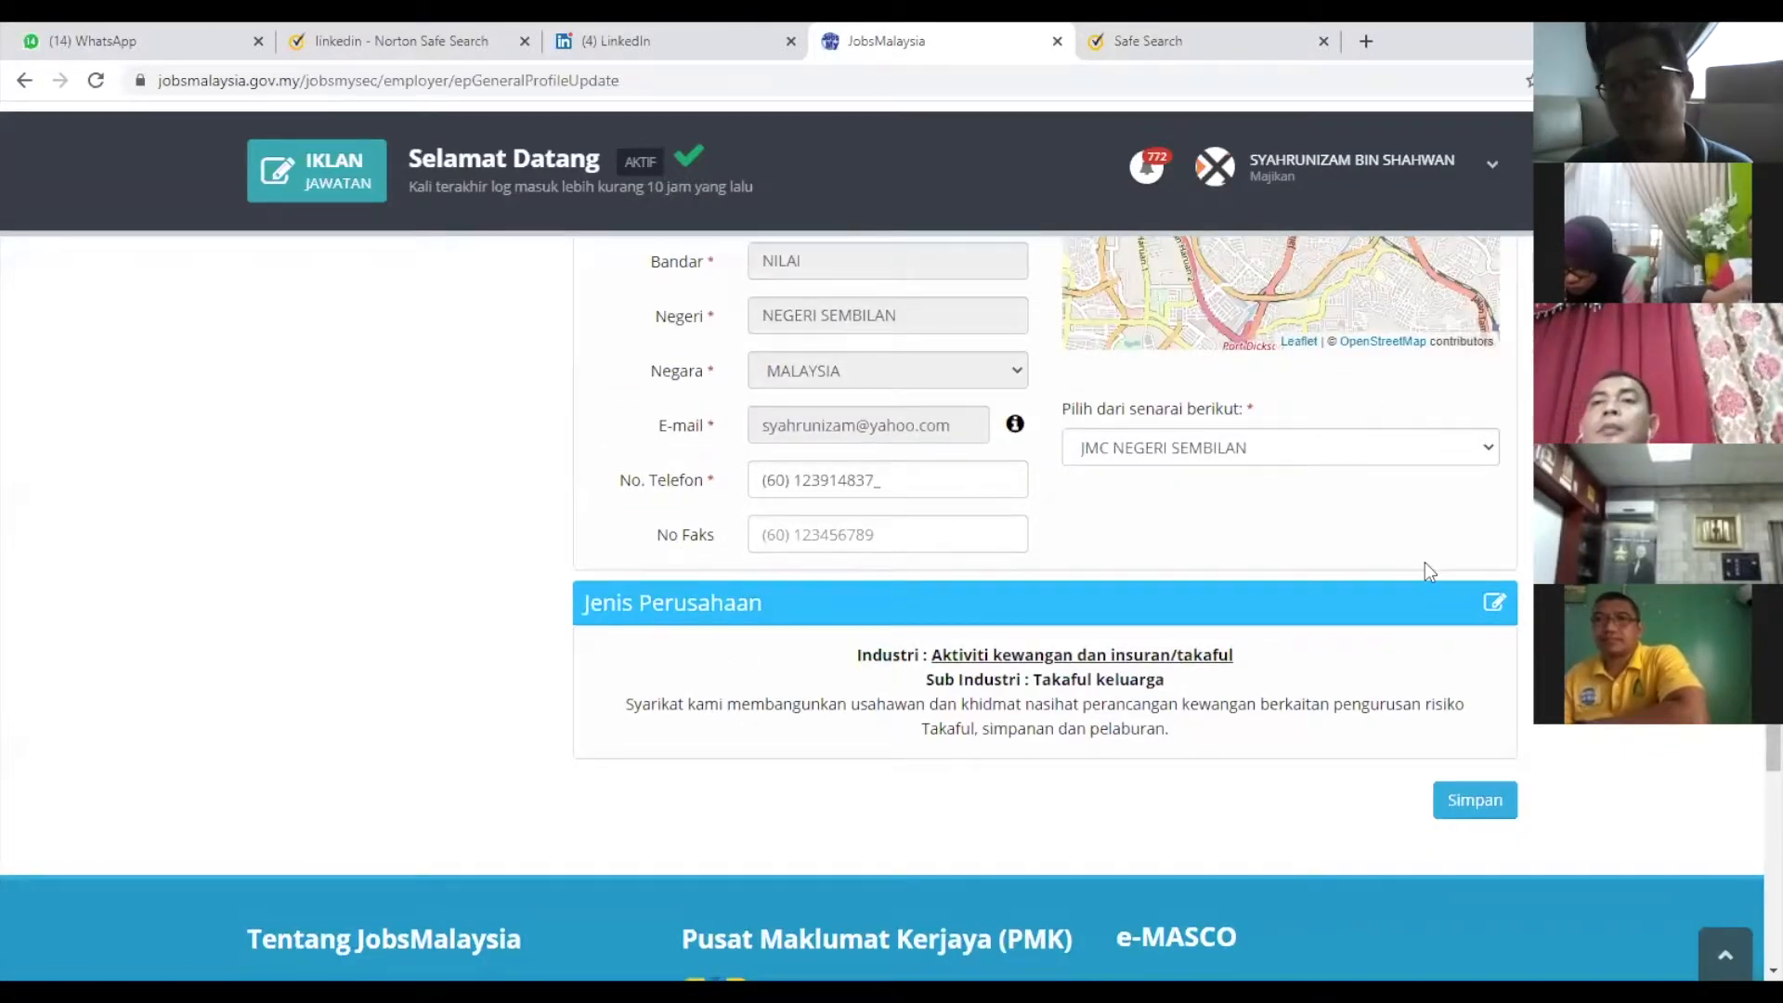
{"action": "left_click", "coordinate": [1497, 611]}
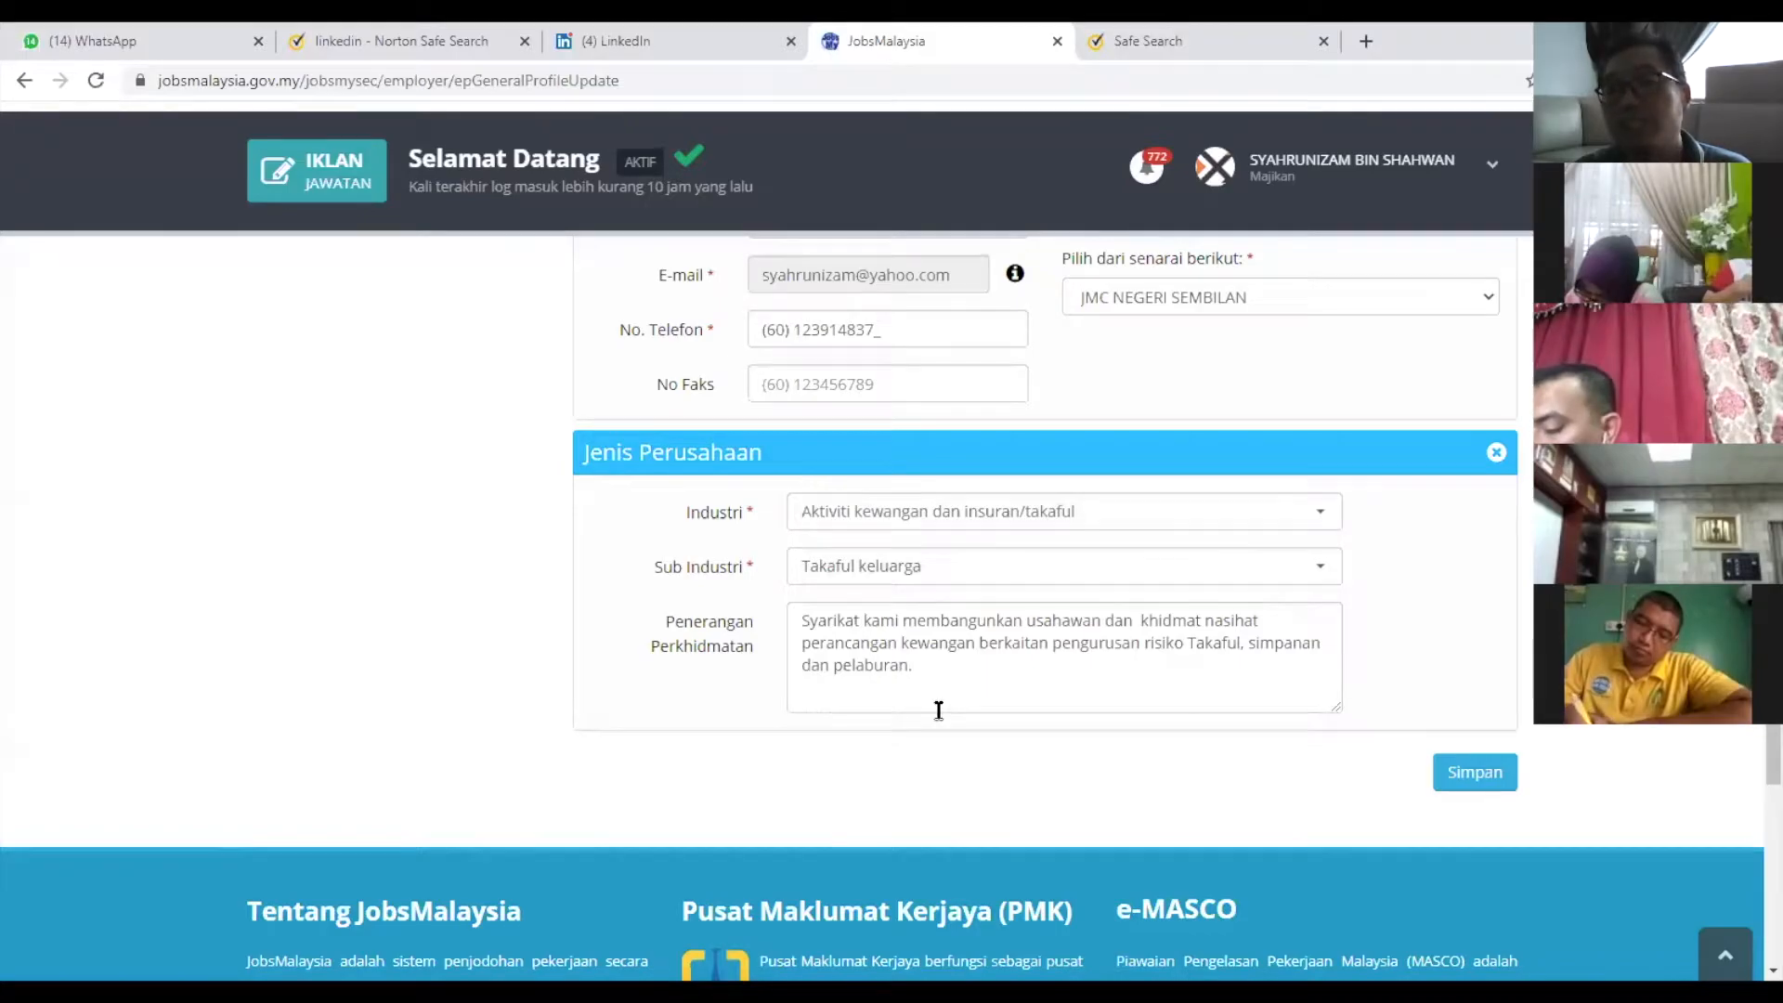
{"action": "left_click", "coordinate": [1496, 452]}
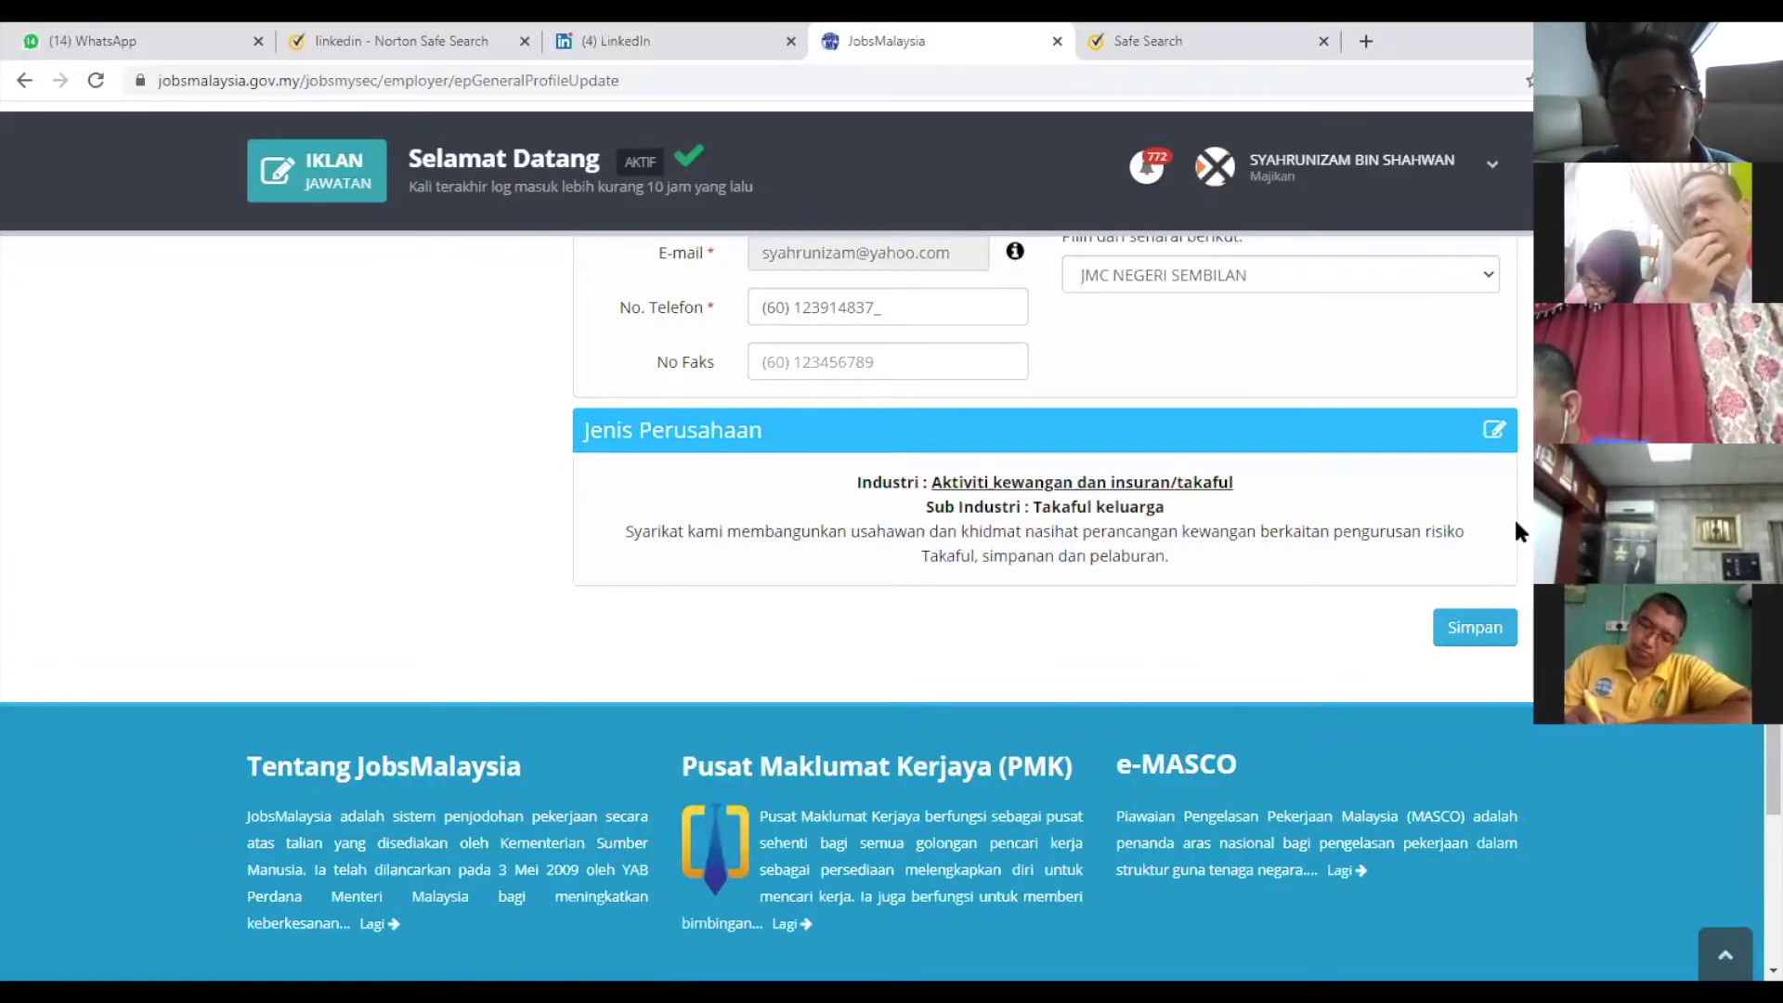
{"action": "scroll", "coordinate": [1324, 814], "scroll_direction": "up", "scroll_amount": 4}
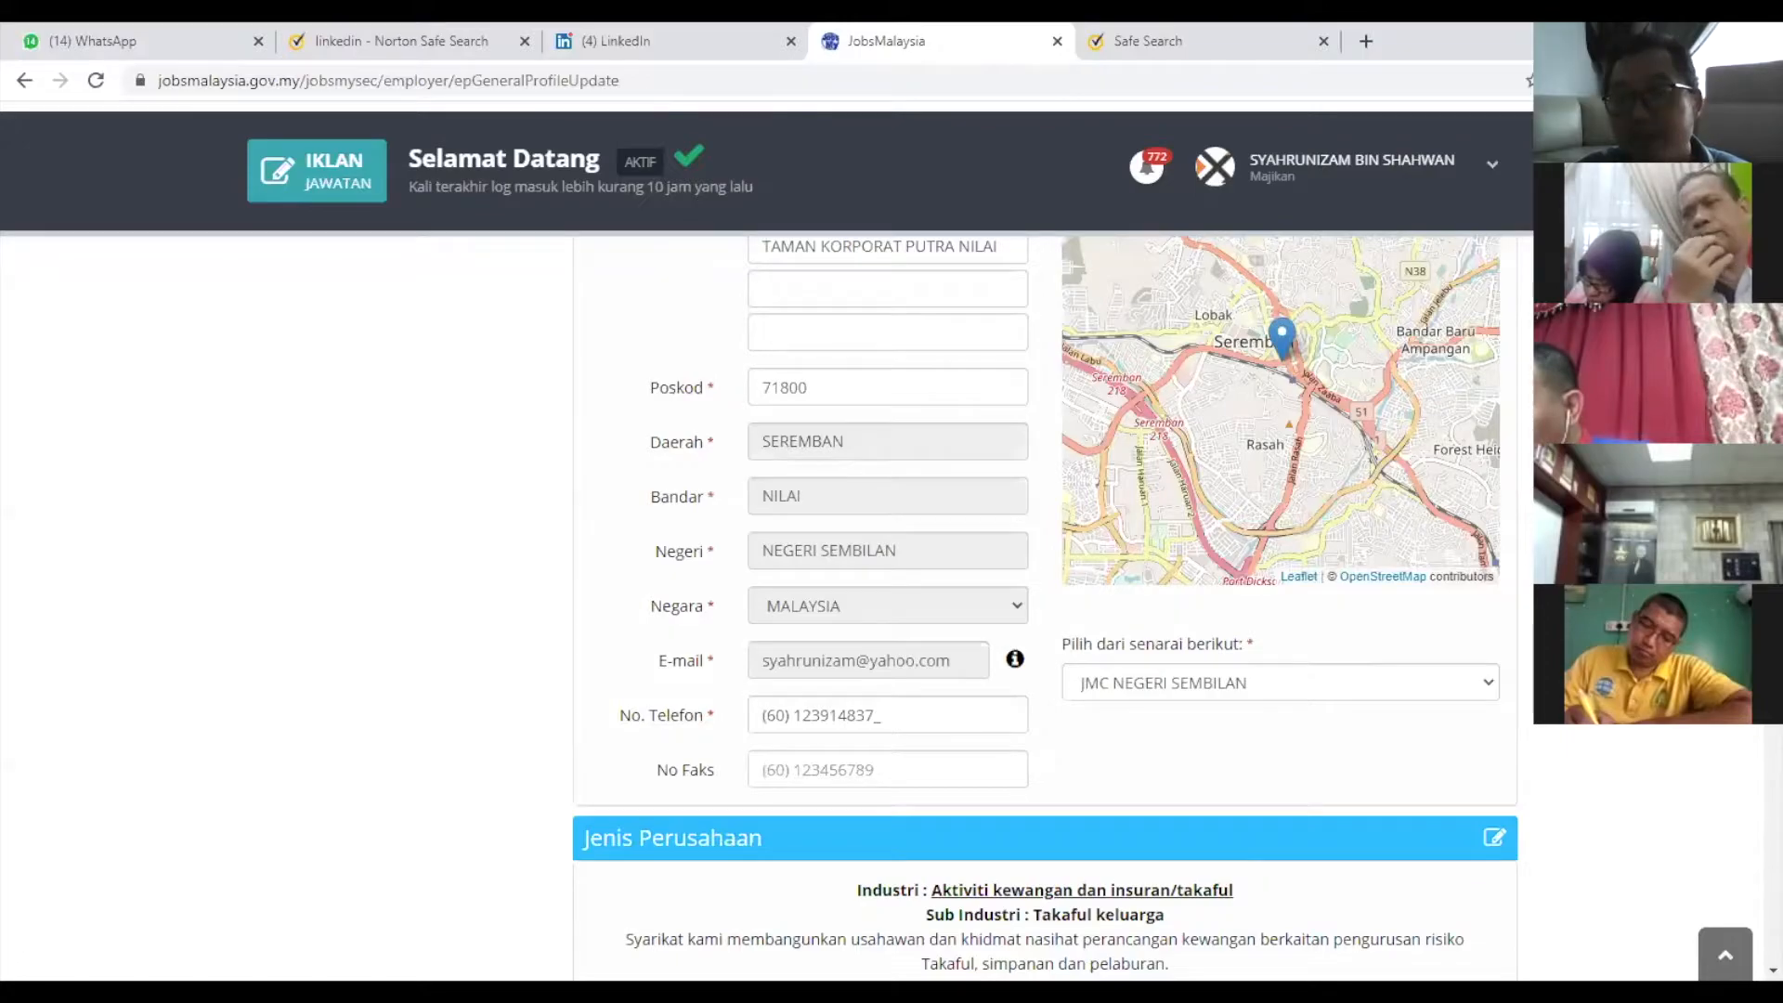
{"action": "scroll", "coordinate": [1356, 498], "scroll_direction": "up", "scroll_amount": 10}
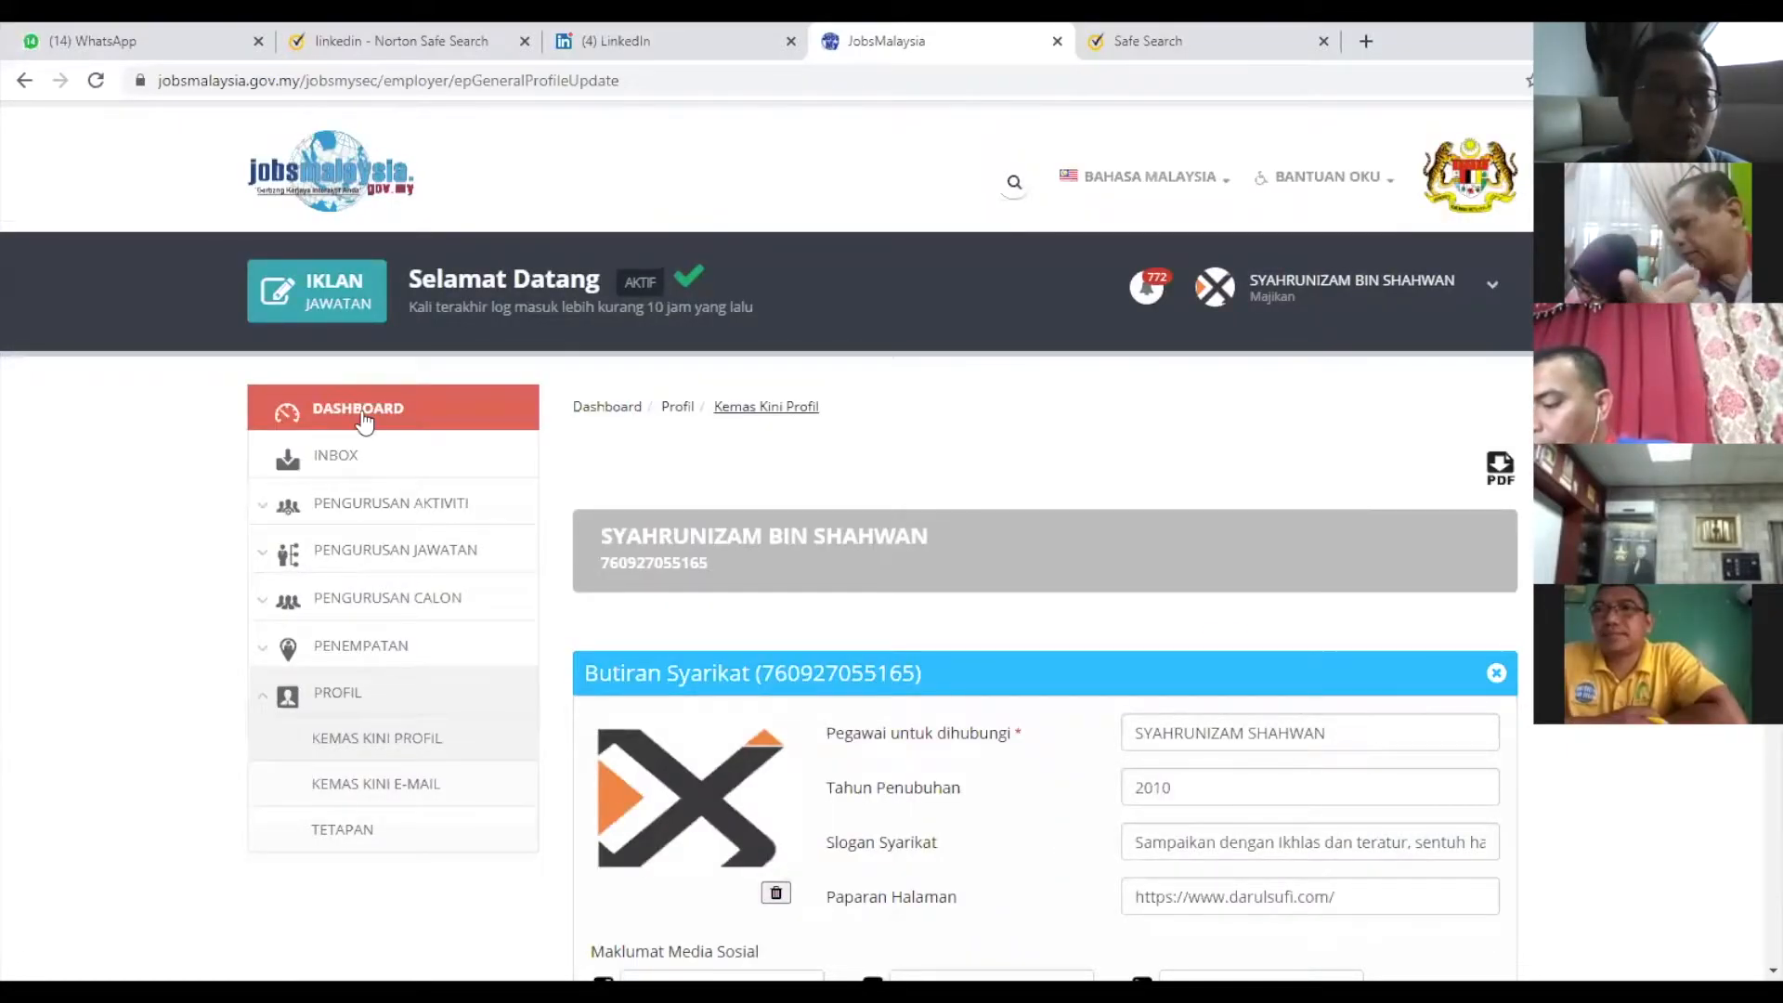
Return to the read-only company profile view from the user-name menu.
{"action": "left_click", "coordinate": [1389, 293]}
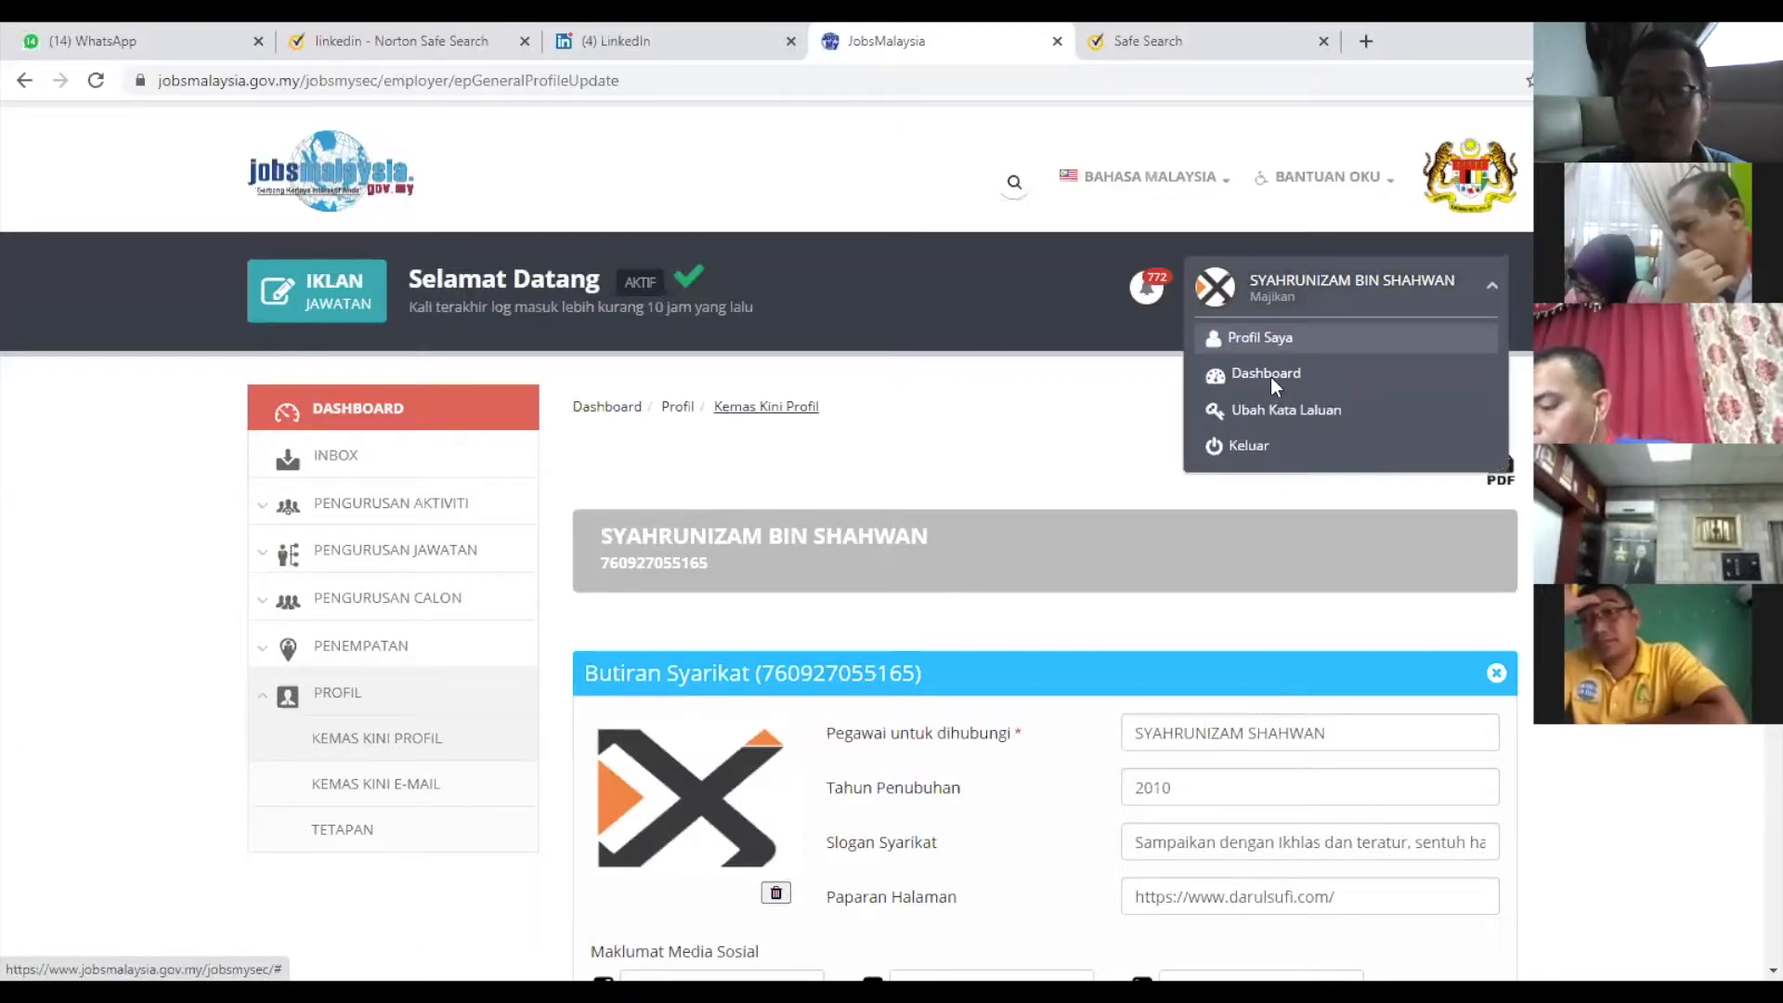
{"action": "left_click", "coordinate": [1271, 375]}
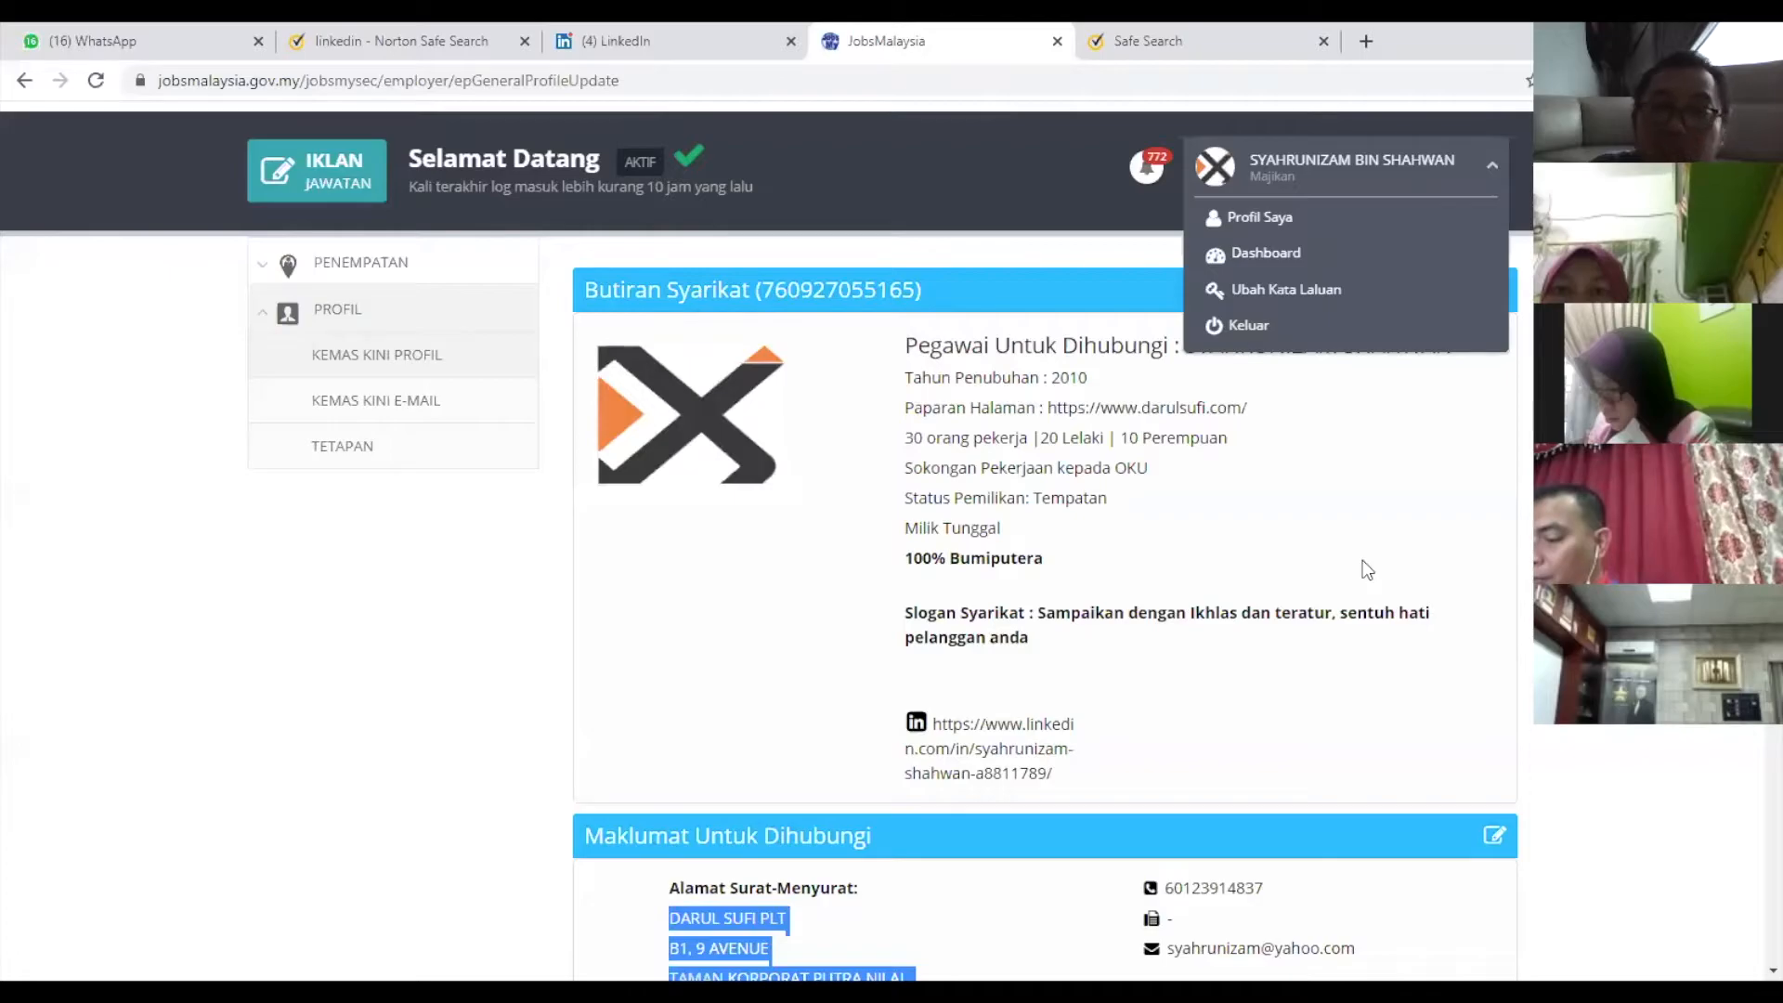
{"action": "scroll", "coordinate": [857, 428], "scroll_direction": "up", "scroll_amount": 3}
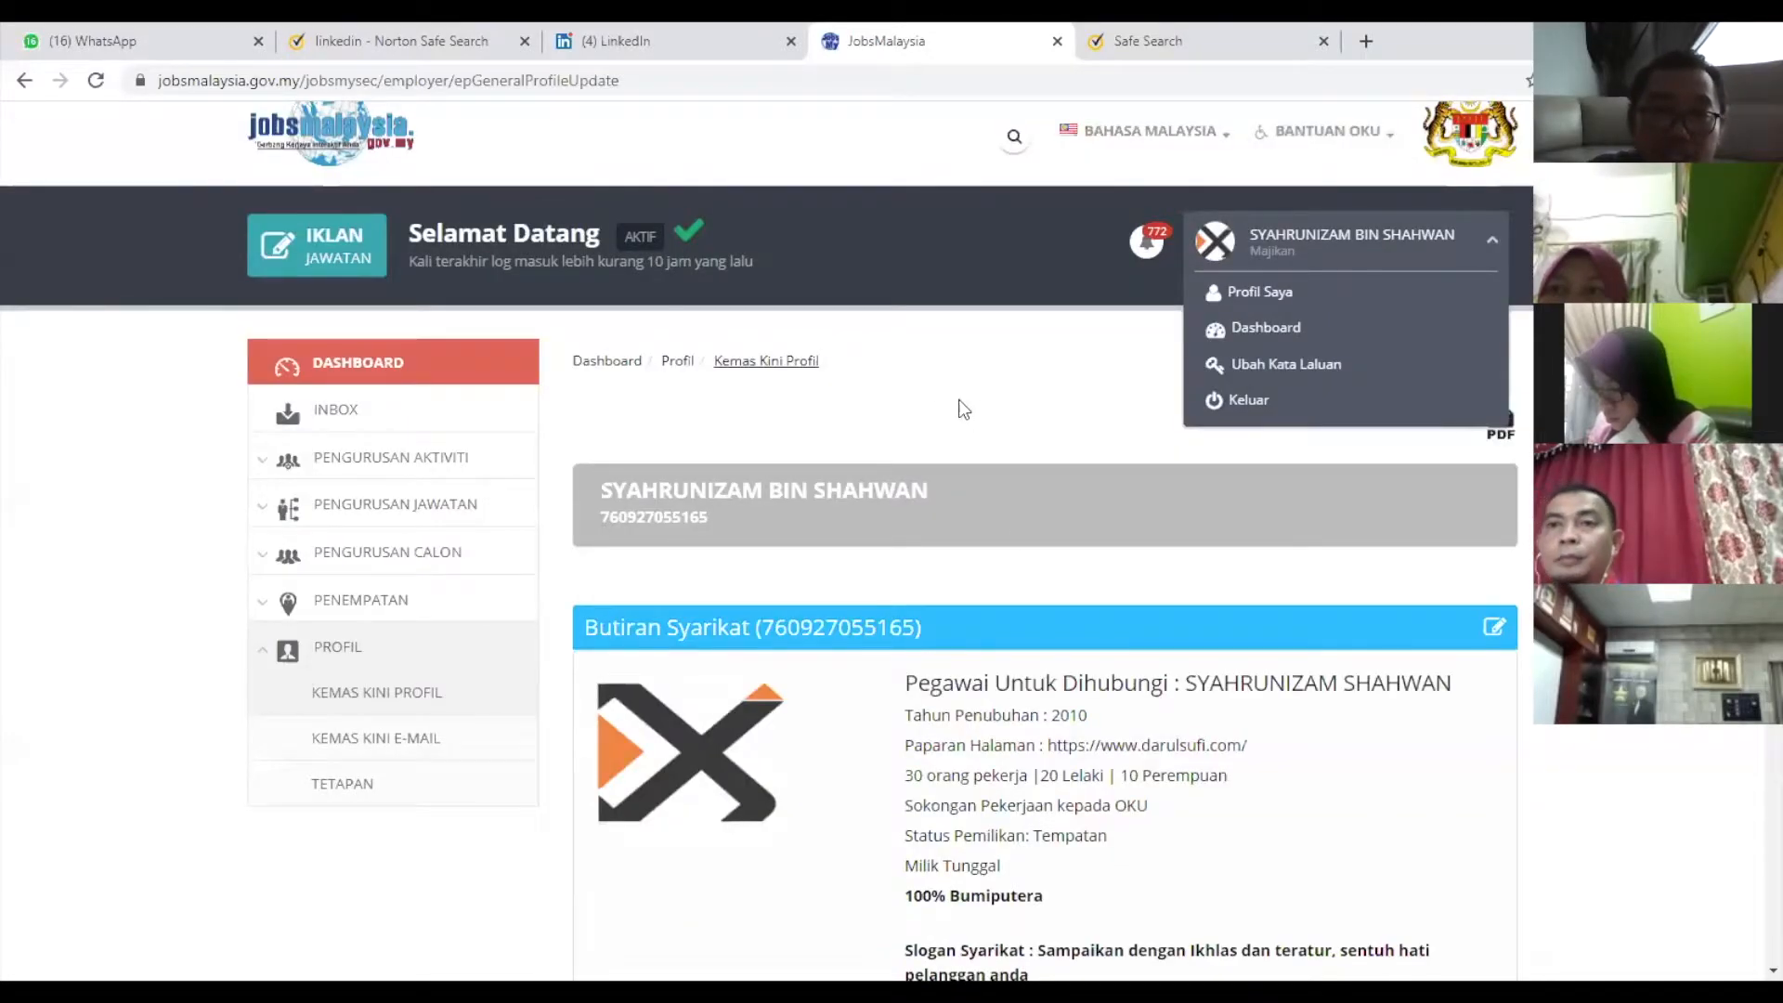
{"action": "left_click", "coordinate": [1073, 395]}
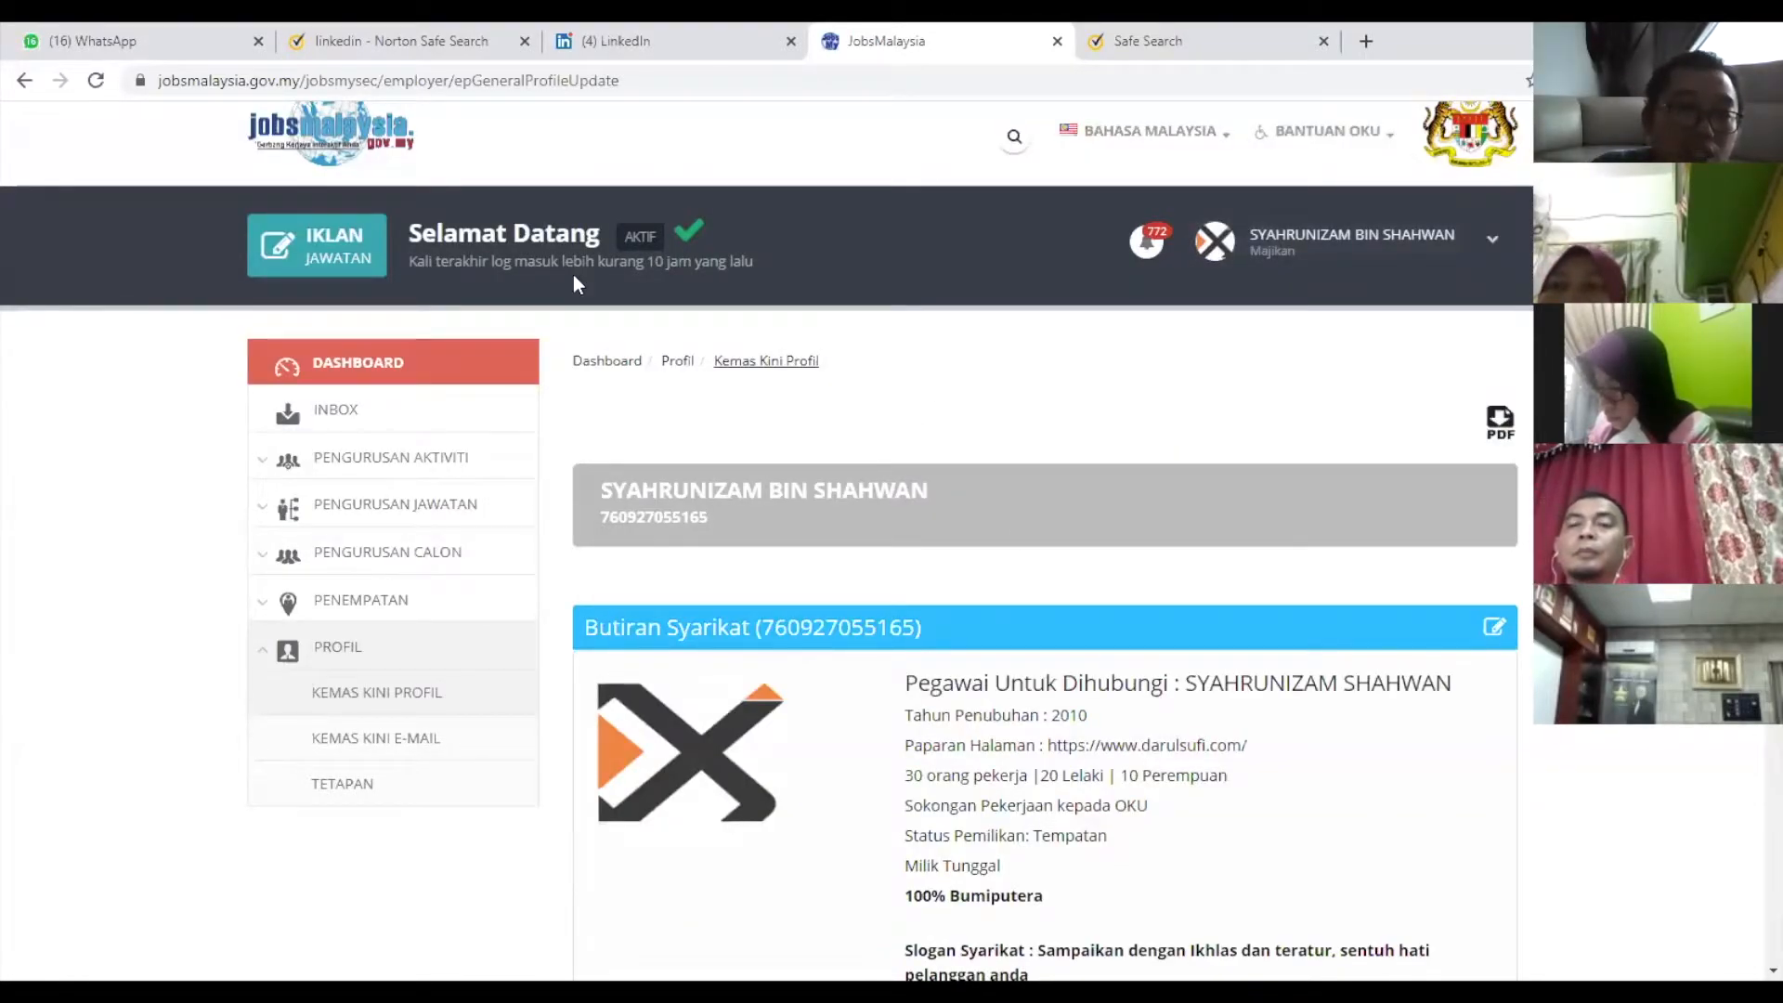
Open the second job ad for editing and go to its job description text.
{"action": "left_click", "coordinate": [286, 272]}
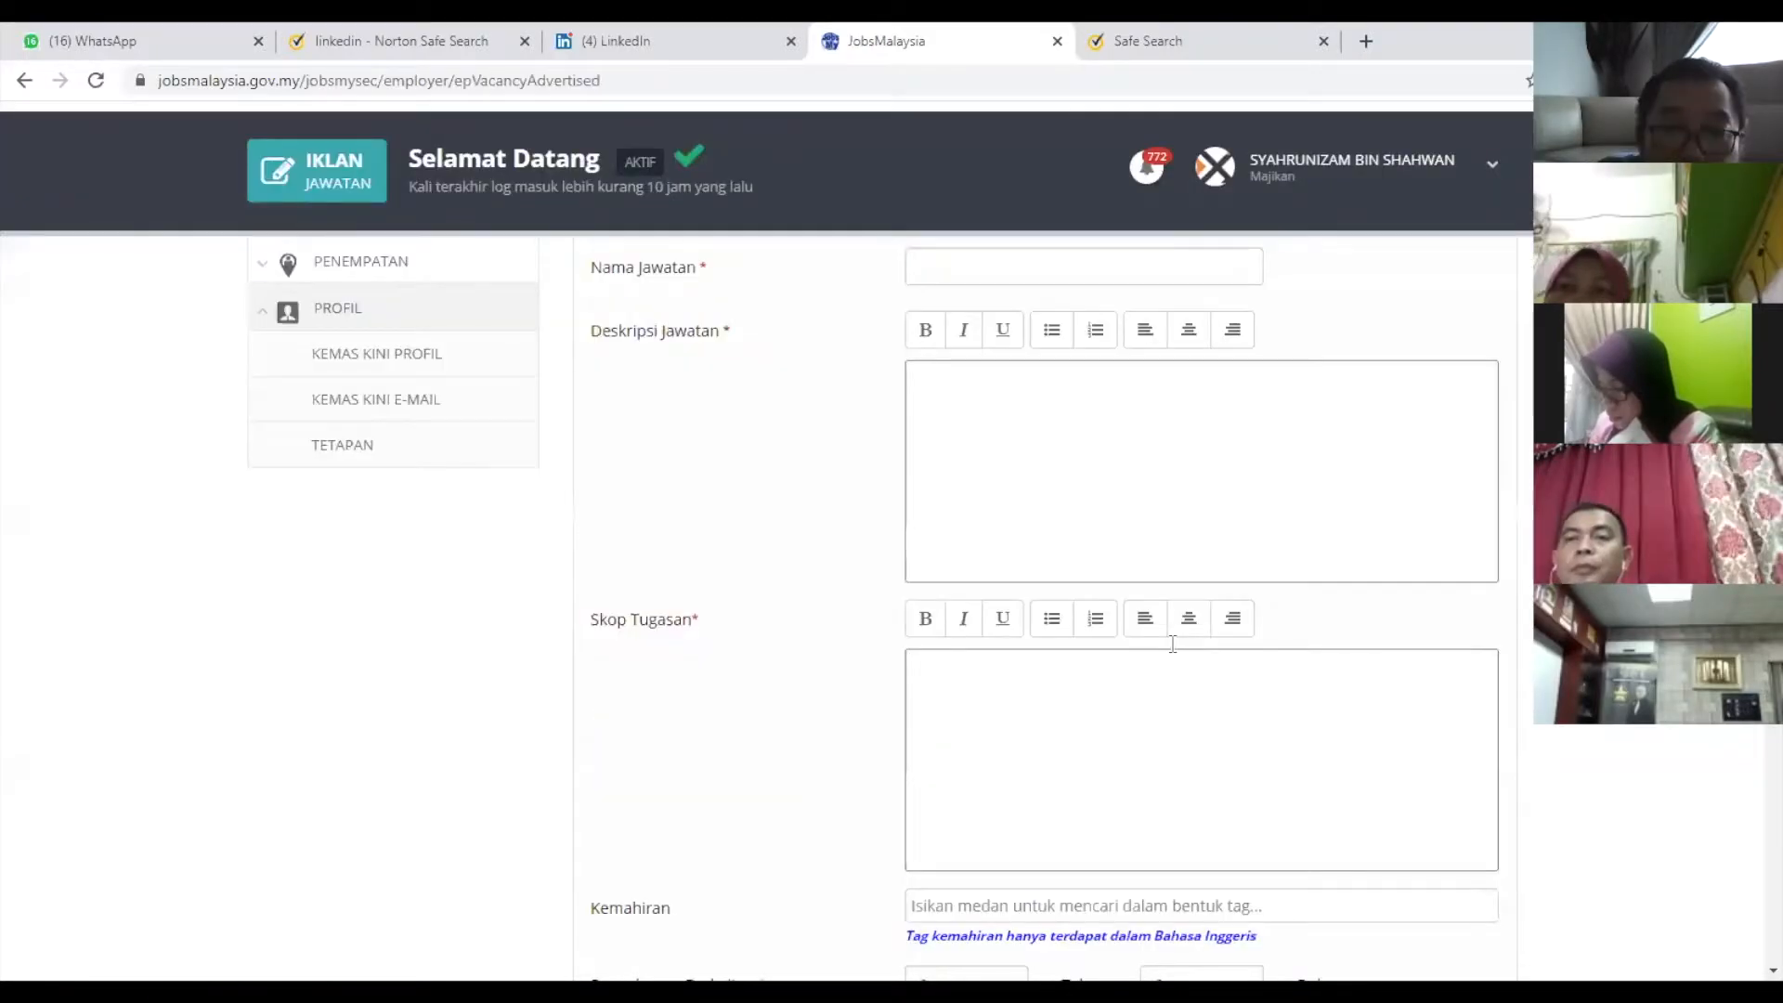
{"action": "scroll", "coordinate": [1290, 657], "scroll_direction": "up", "scroll_amount": 4}
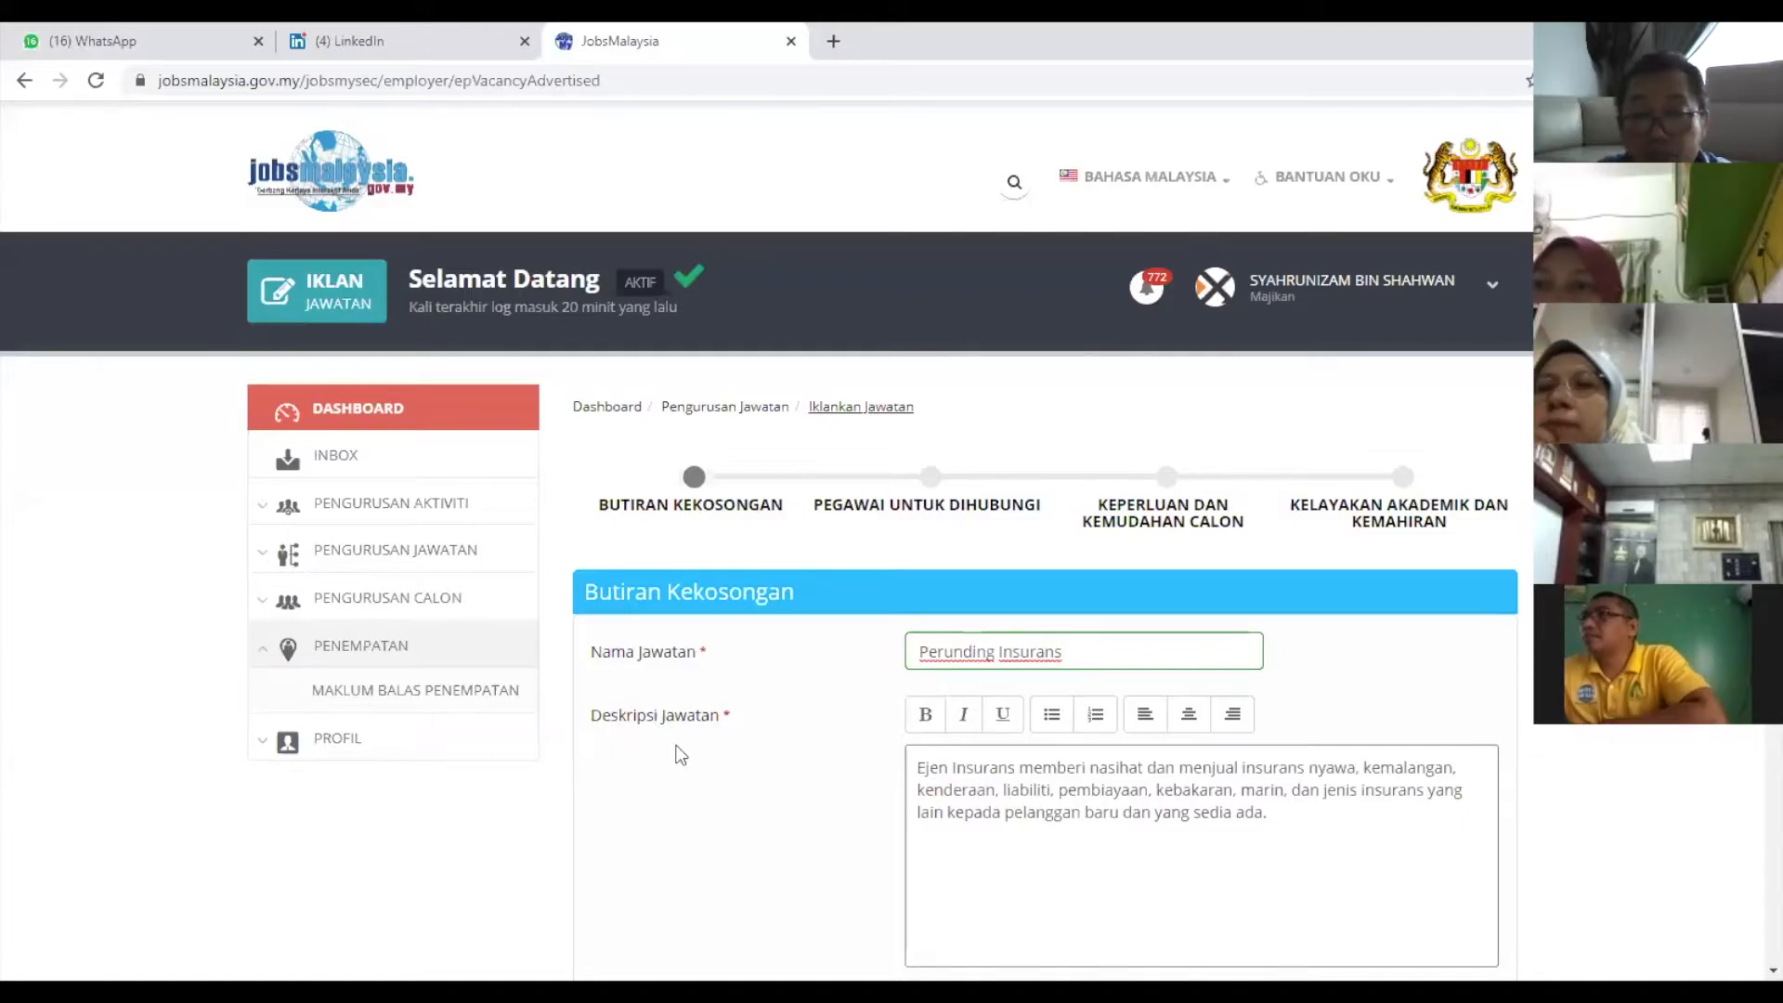
{"action": "left_click", "coordinate": [962, 790]}
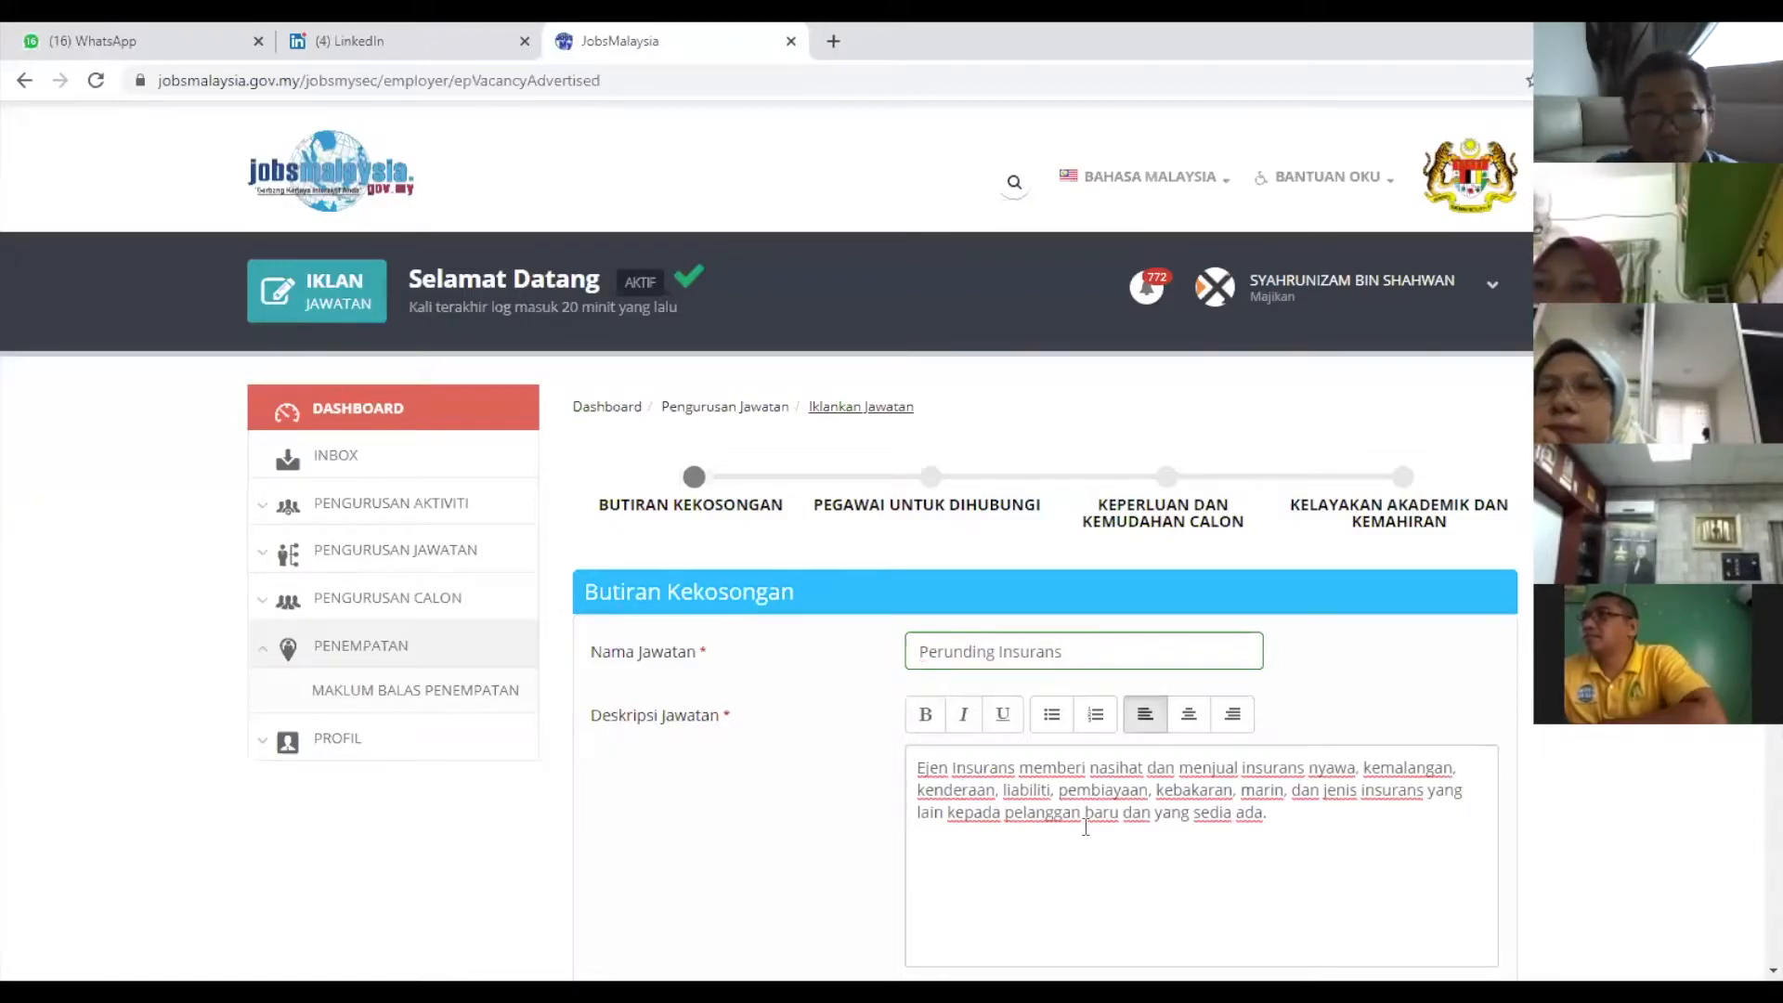
{"action": "scroll", "coordinate": [1086, 822], "scroll_direction": "down", "scroll_amount": 1}
{"action": "scroll", "coordinate": [1086, 822], "scroll_direction": "down", "scroll_amount": 3}
{"action": "scroll", "coordinate": [1041, 459], "scroll_direction": "up", "scroll_amount": 4}
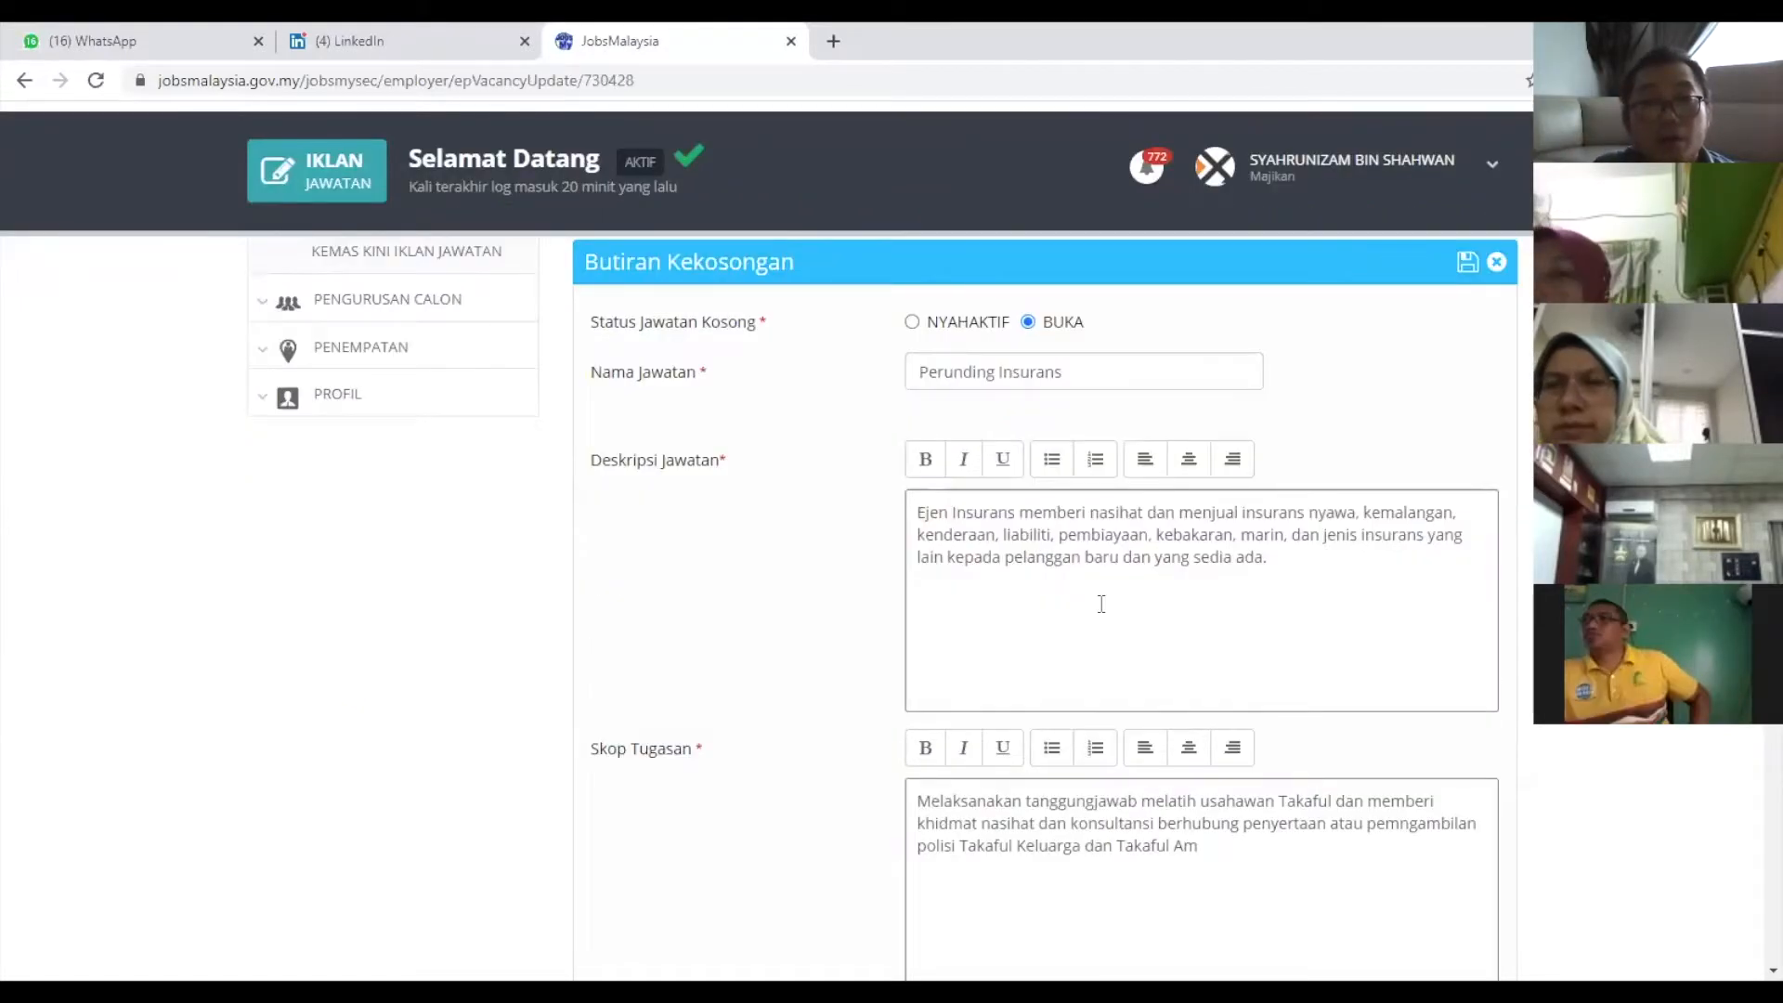
{"action": "scroll", "coordinate": [1160, 634], "scroll_direction": "down", "scroll_amount": 2}
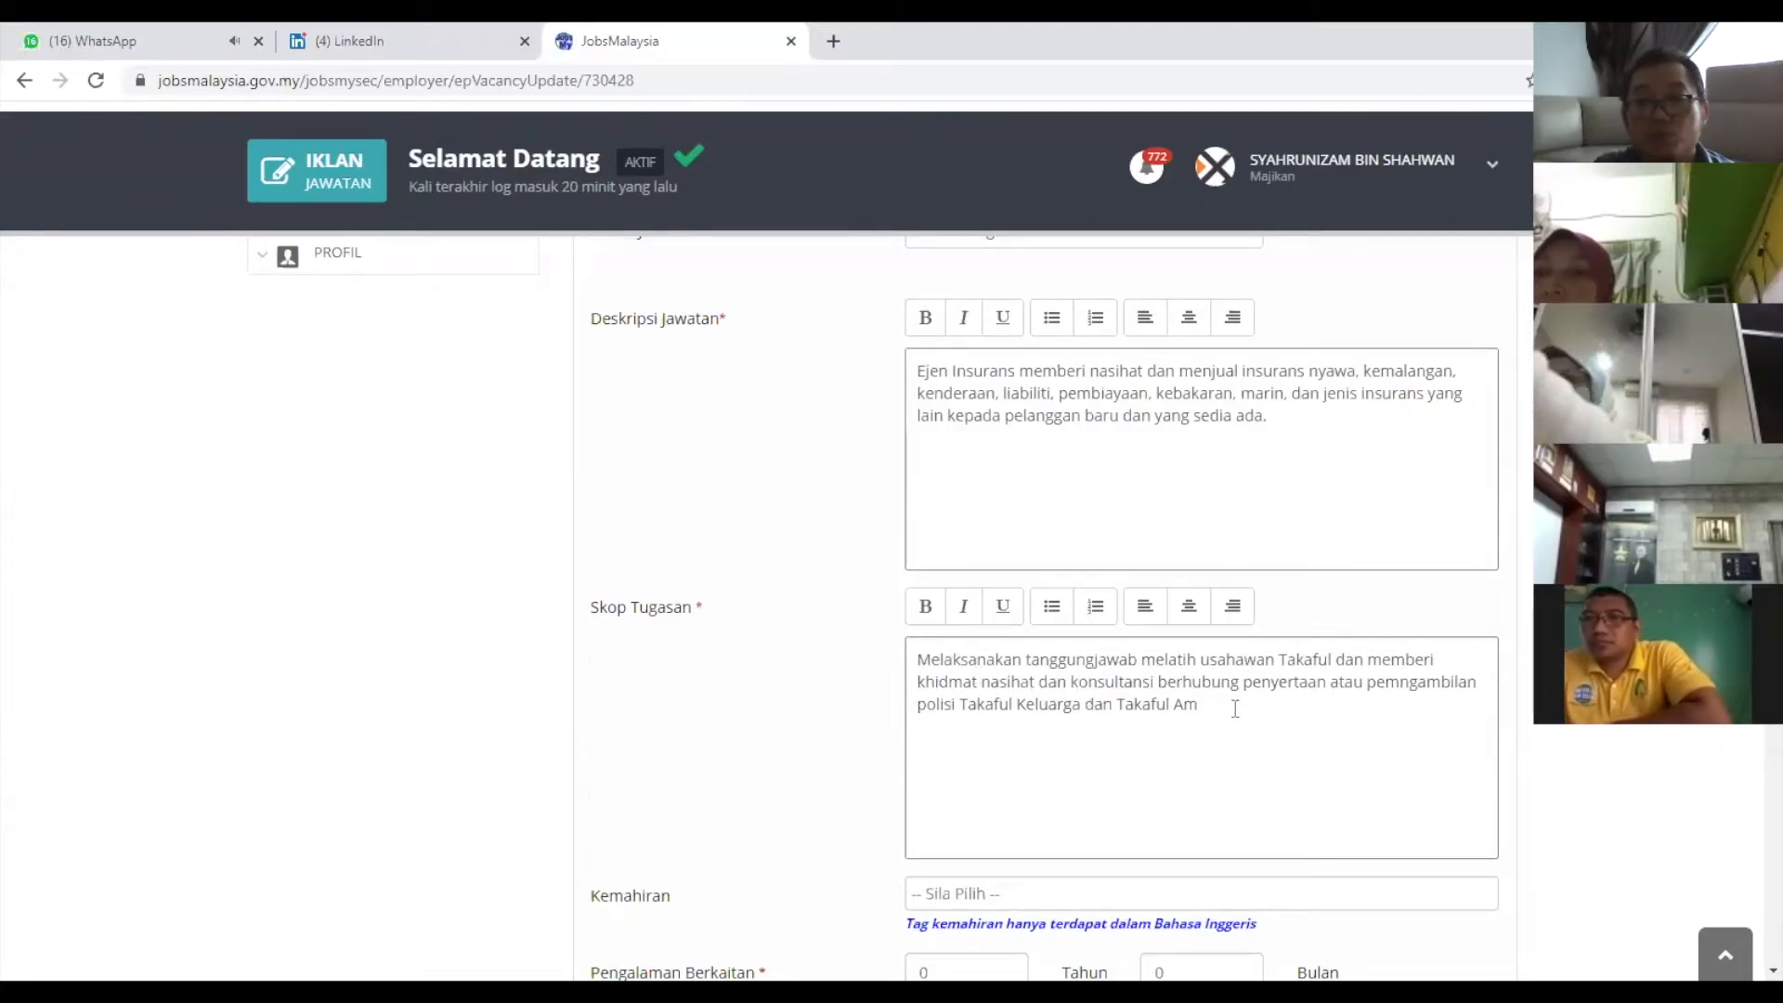
Correct the misspelled duties word to 'pengambilan'.
{"action": "left_click", "coordinate": [1396, 682]}
{"action": "key", "text": "BackSpace"}
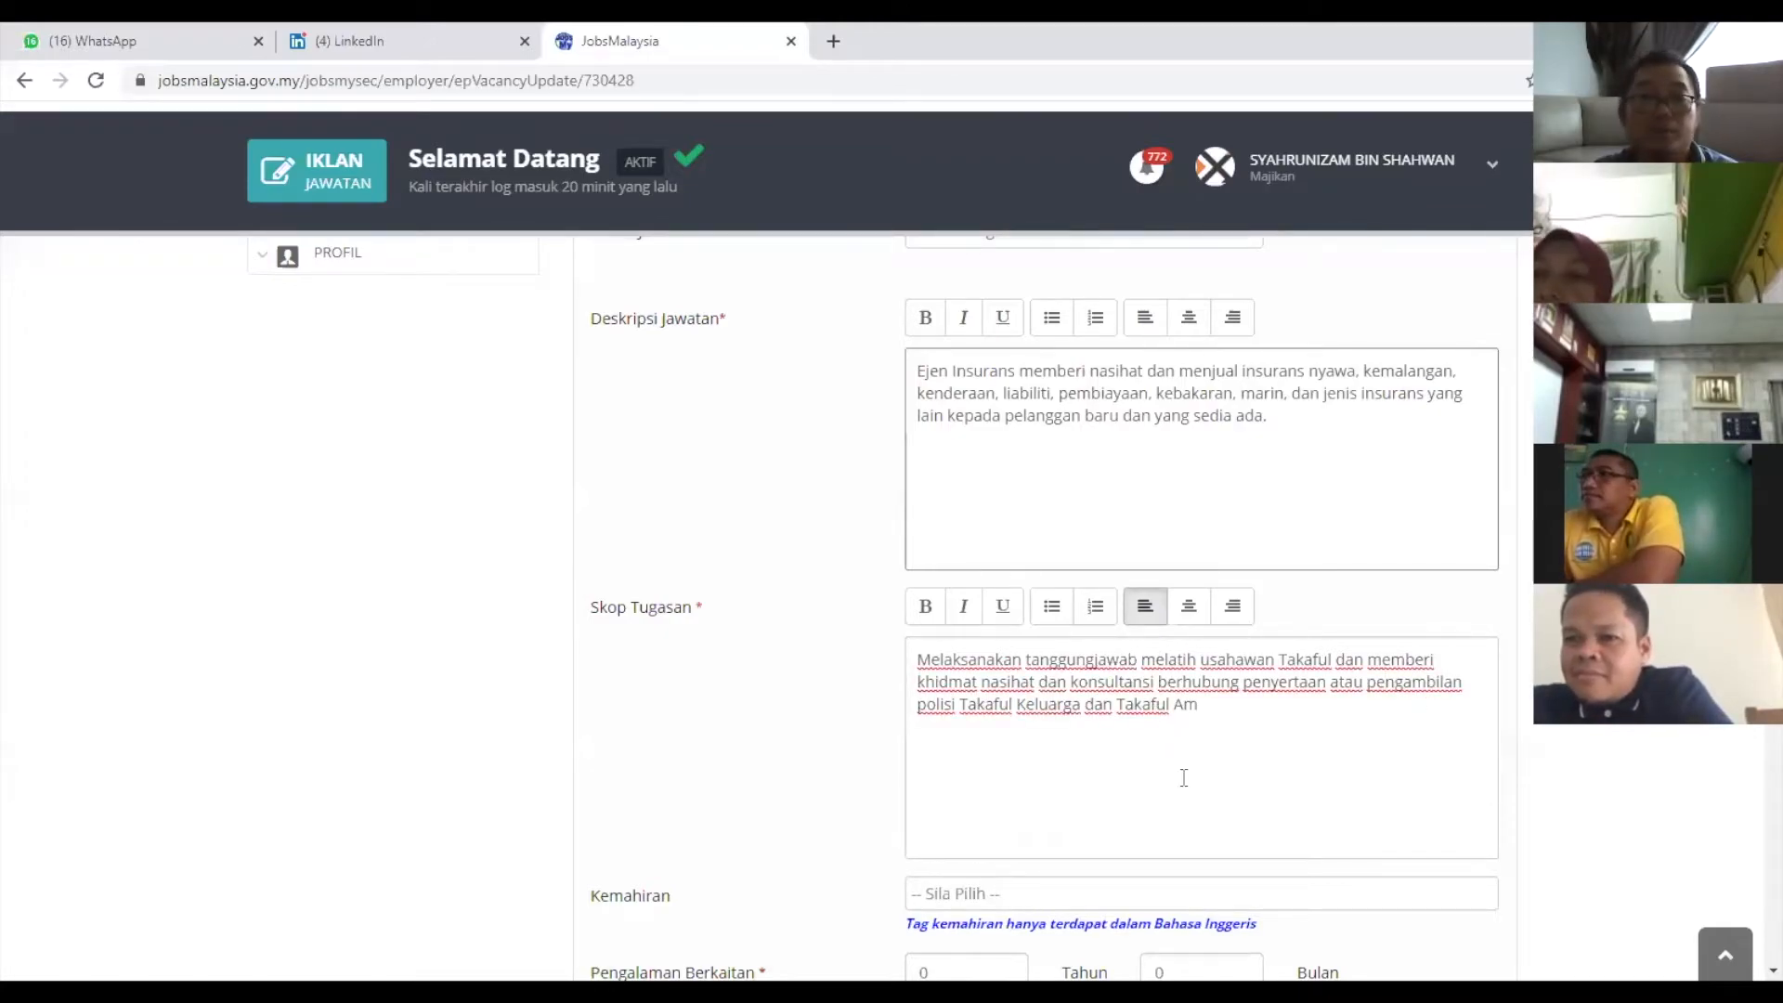
{"action": "scroll", "coordinate": [1161, 706], "scroll_direction": "up", "scroll_amount": 2}
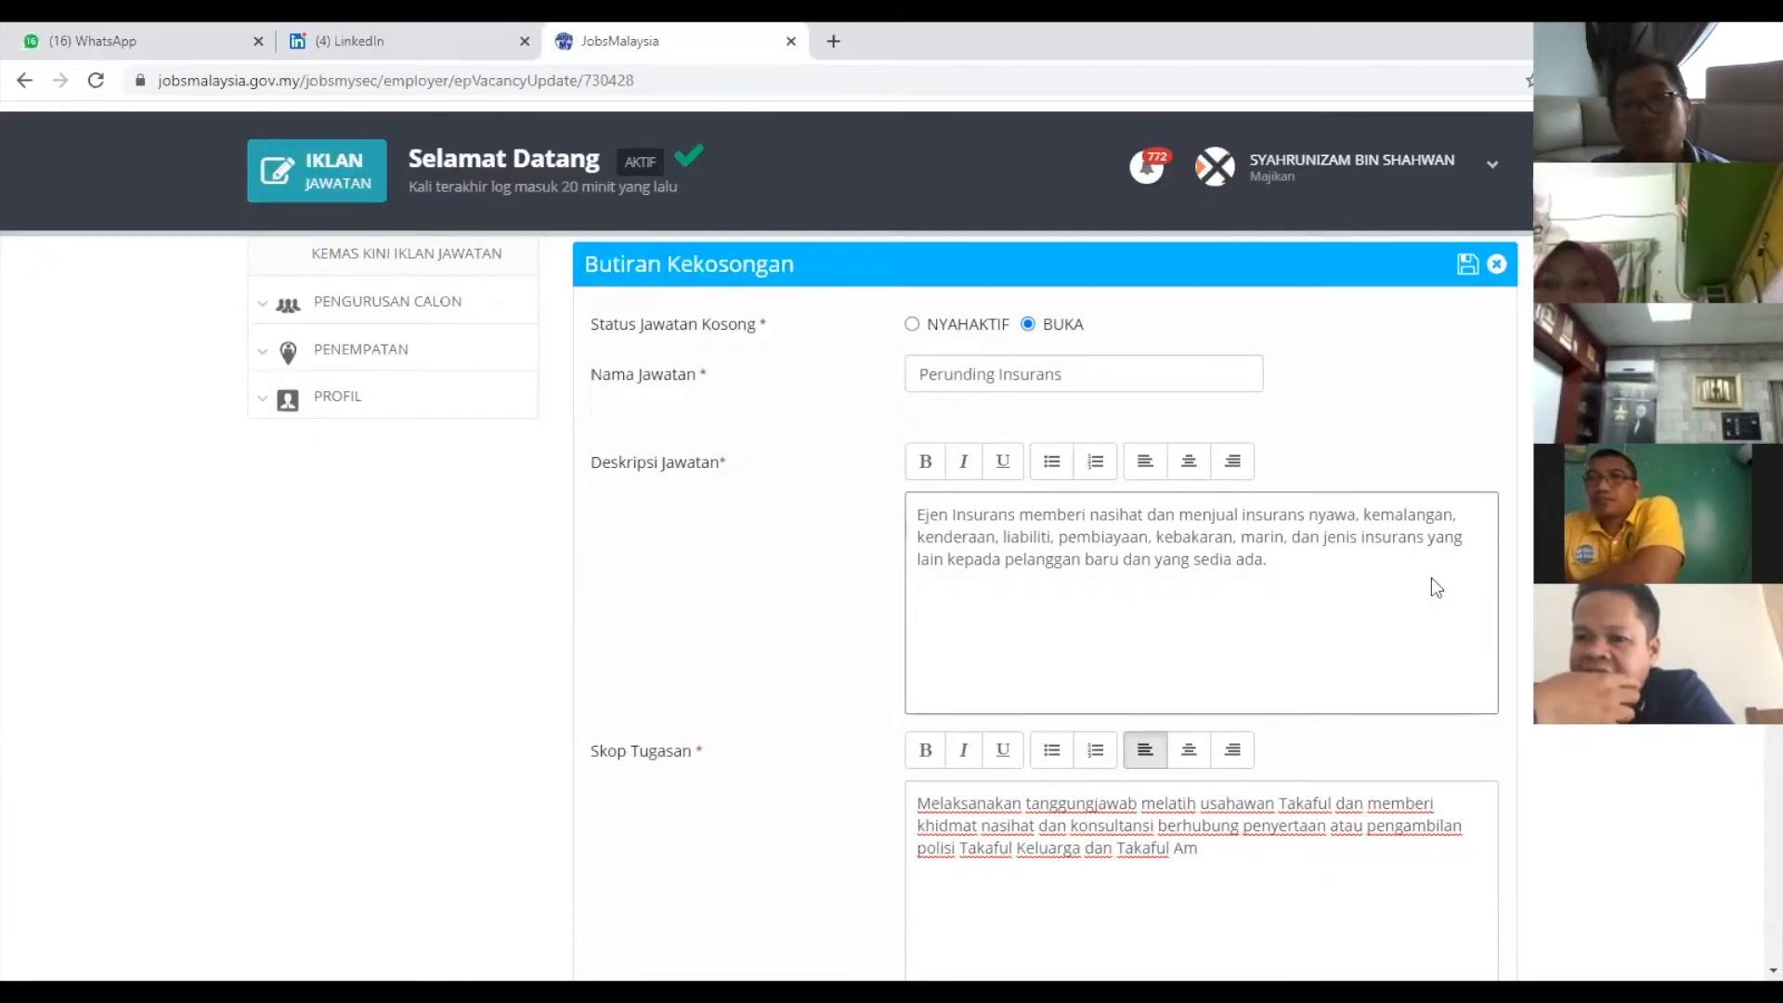
{"action": "scroll", "coordinate": [1215, 506], "scroll_direction": "down", "scroll_amount": 2}
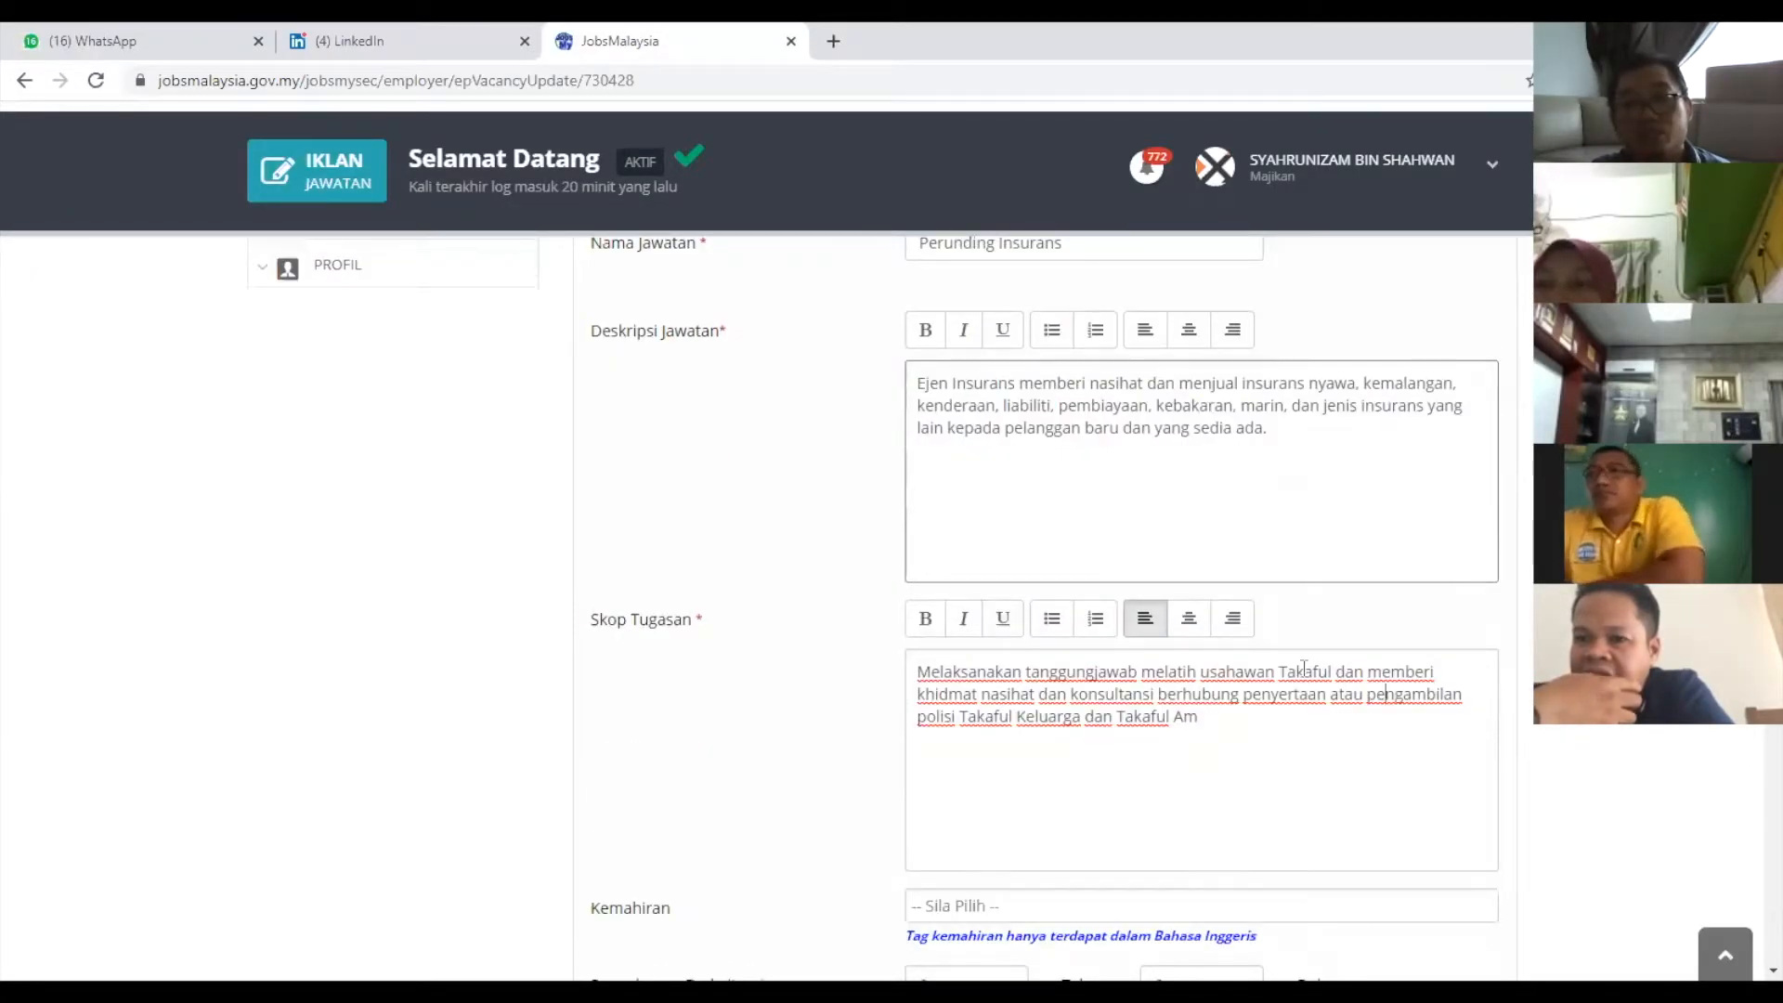
{"action": "scroll", "coordinate": [1184, 528], "scroll_direction": "down", "scroll_amount": 2}
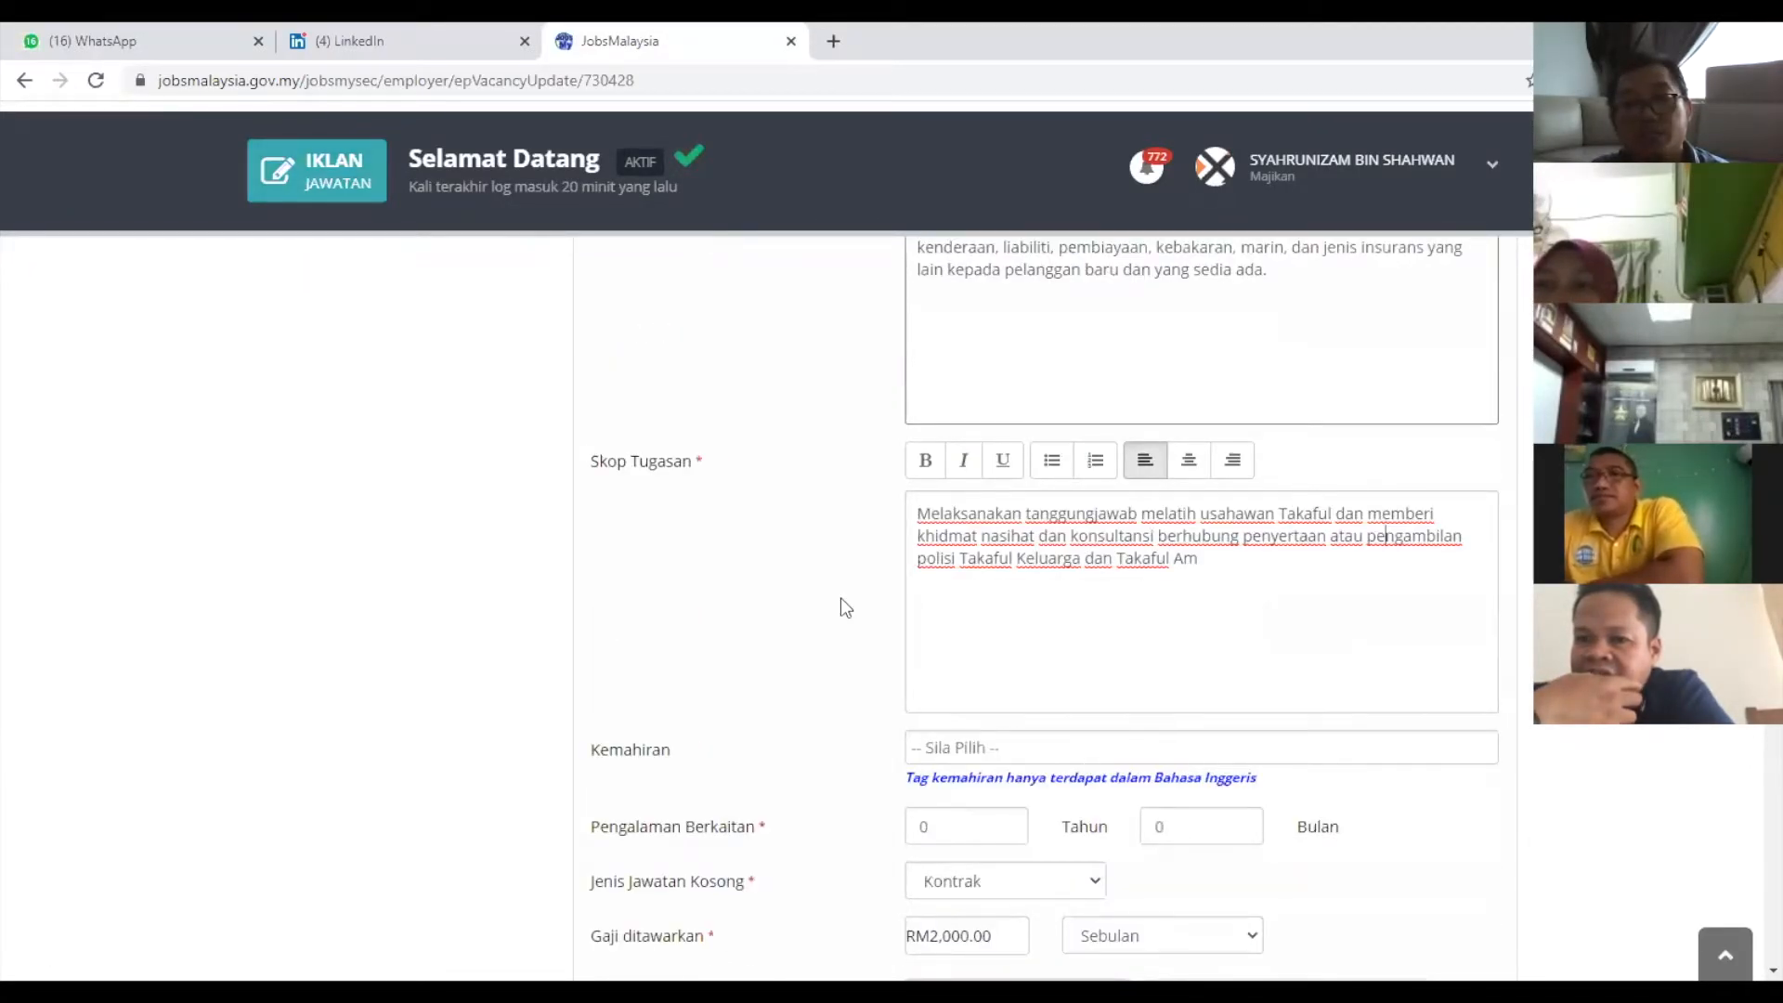
{"action": "scroll", "coordinate": [840, 650], "scroll_direction": "down", "scroll_amount": 2}
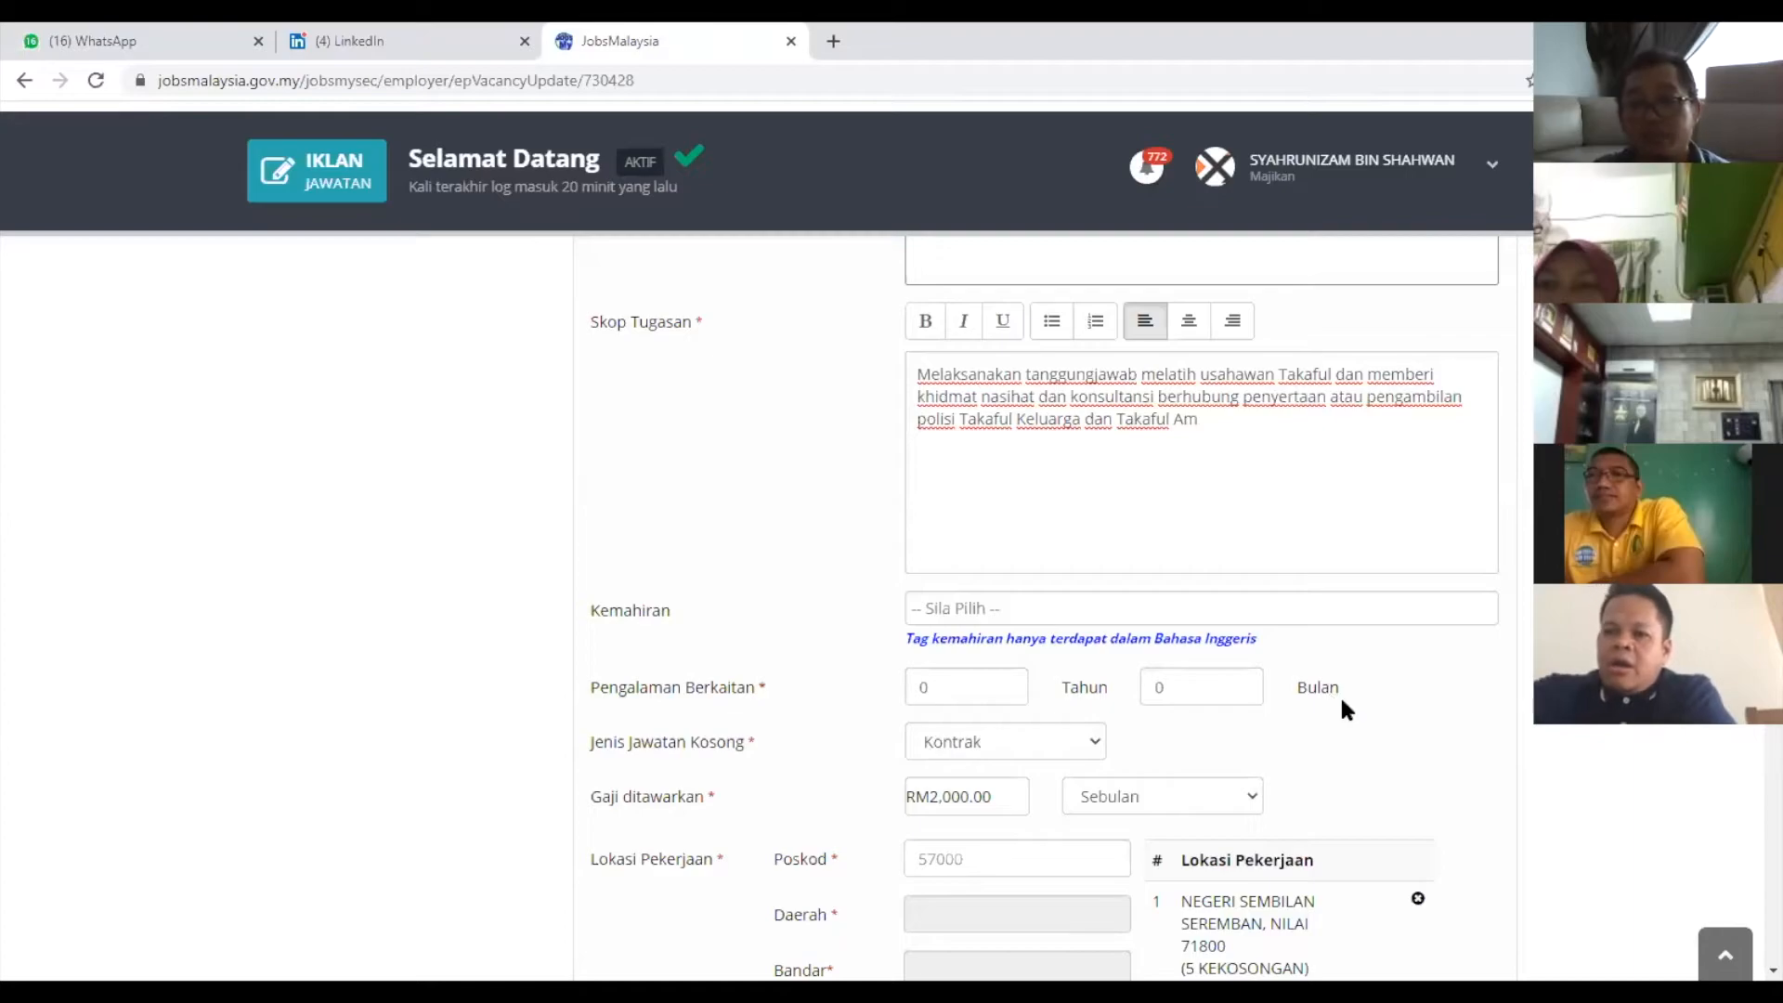
Edit the required years of experience and scroll to the Lokasi Pekerjaan list.
{"action": "left_click", "coordinate": [936, 696]}
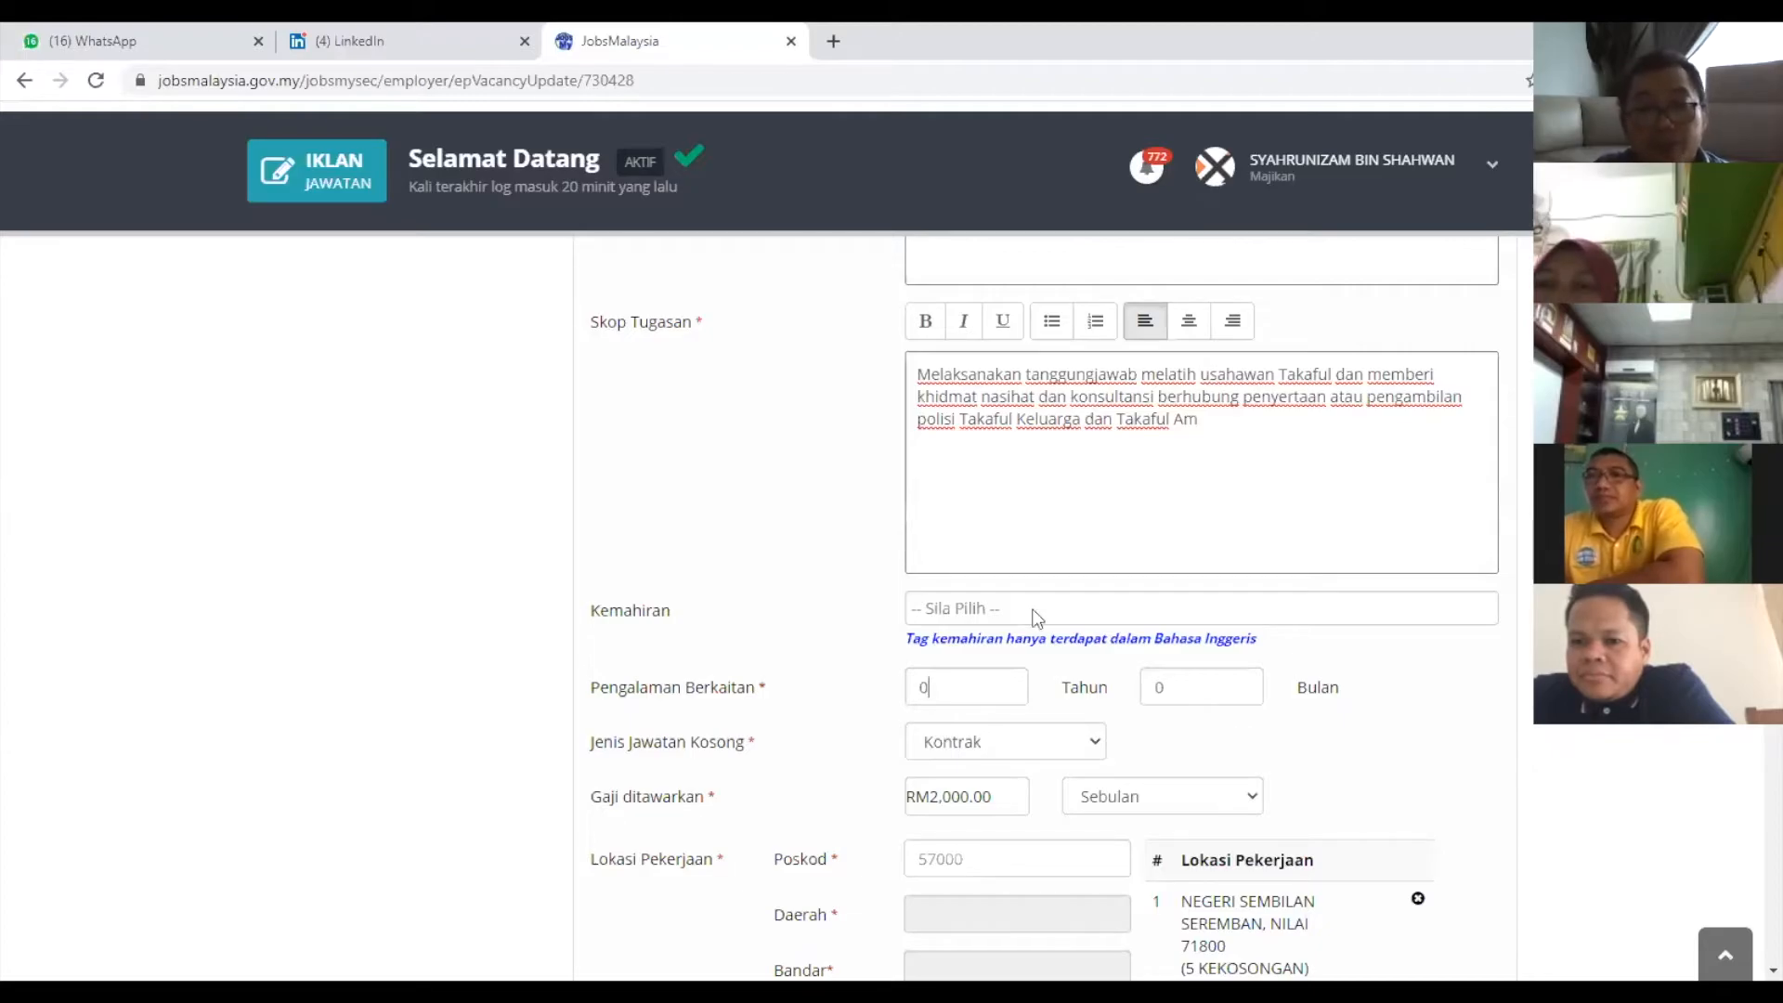
{"action": "scroll", "coordinate": [1151, 641], "scroll_direction": "down", "scroll_amount": 2}
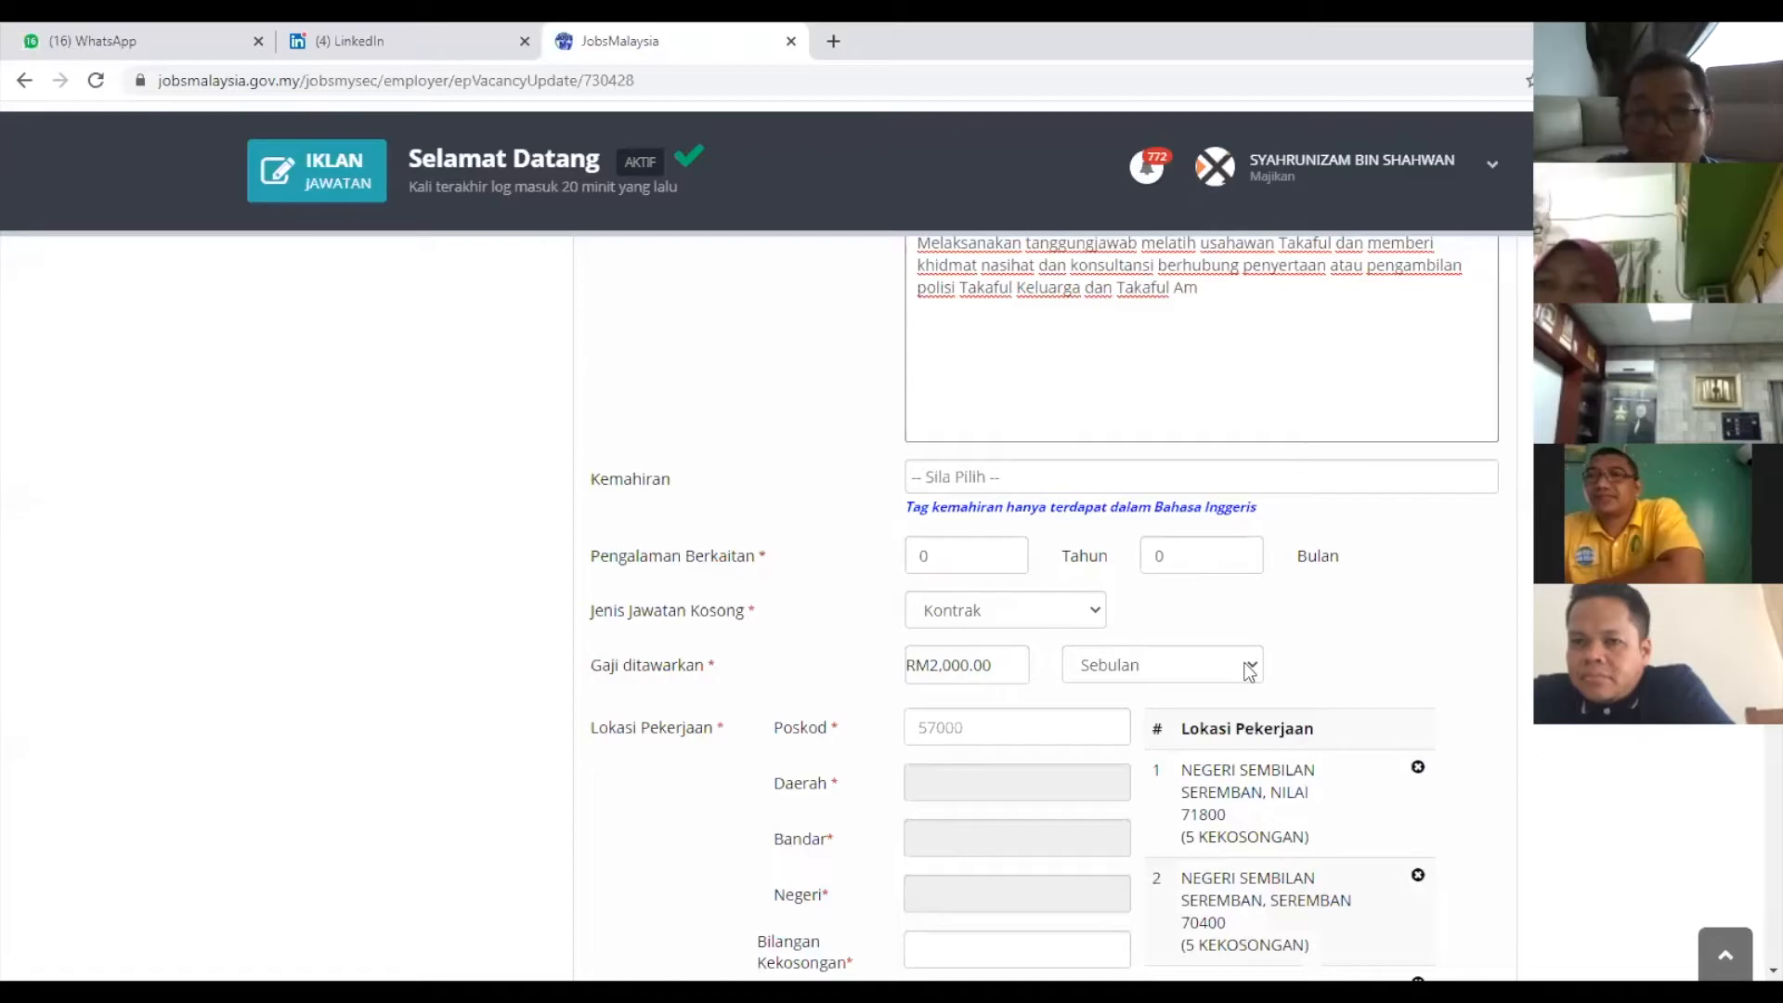
{"action": "scroll", "coordinate": [706, 568], "scroll_direction": "down", "scroll_amount": 2}
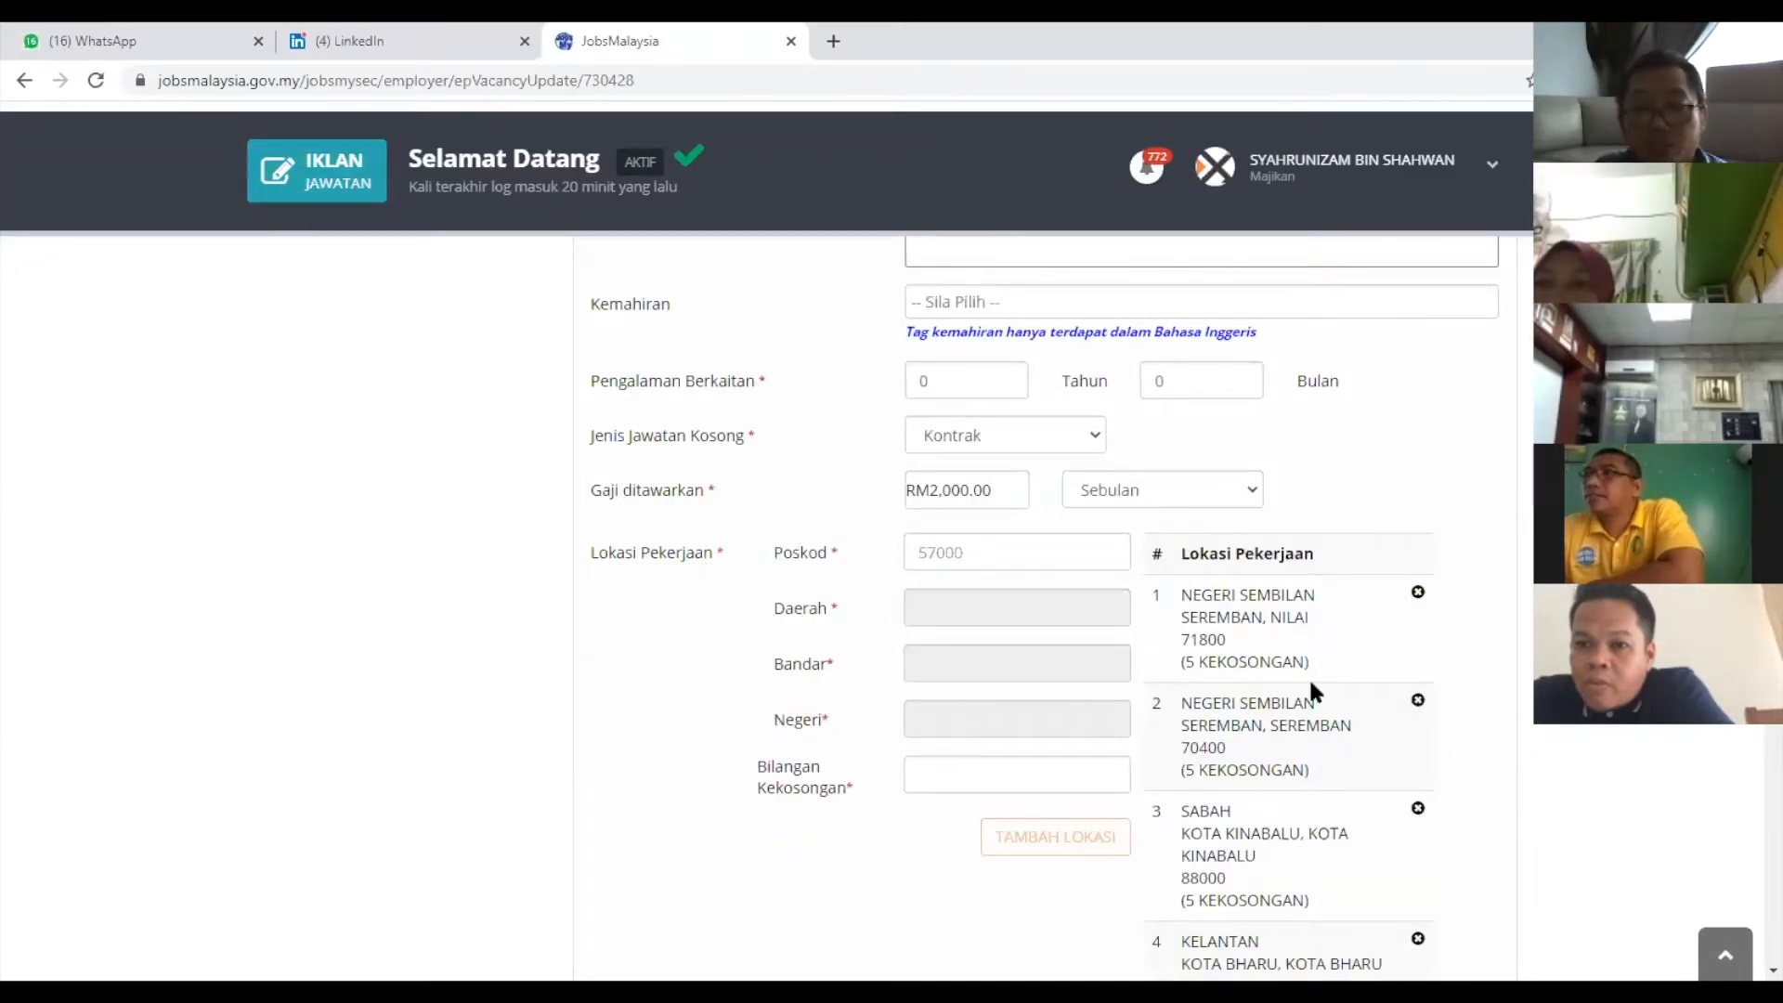
{"action": "scroll", "coordinate": [1304, 692], "scroll_direction": "down", "scroll_amount": 2}
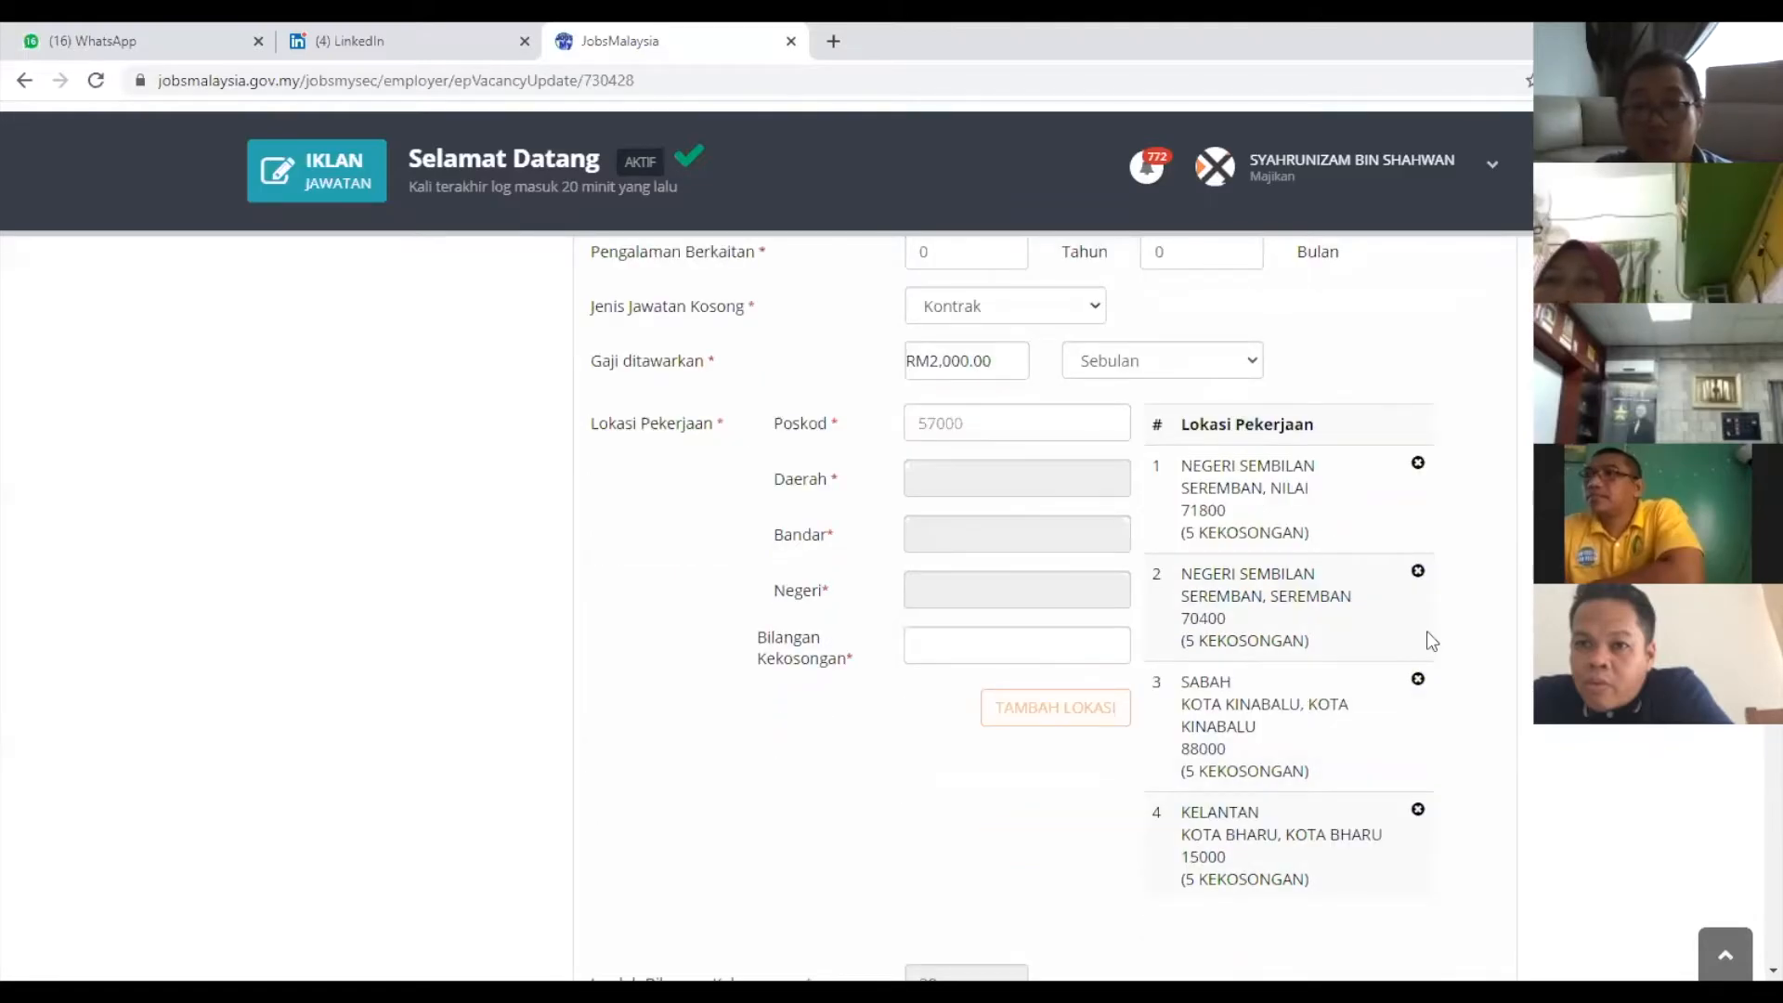
{"action": "scroll", "coordinate": [1209, 776], "scroll_direction": "down", "scroll_amount": 1}
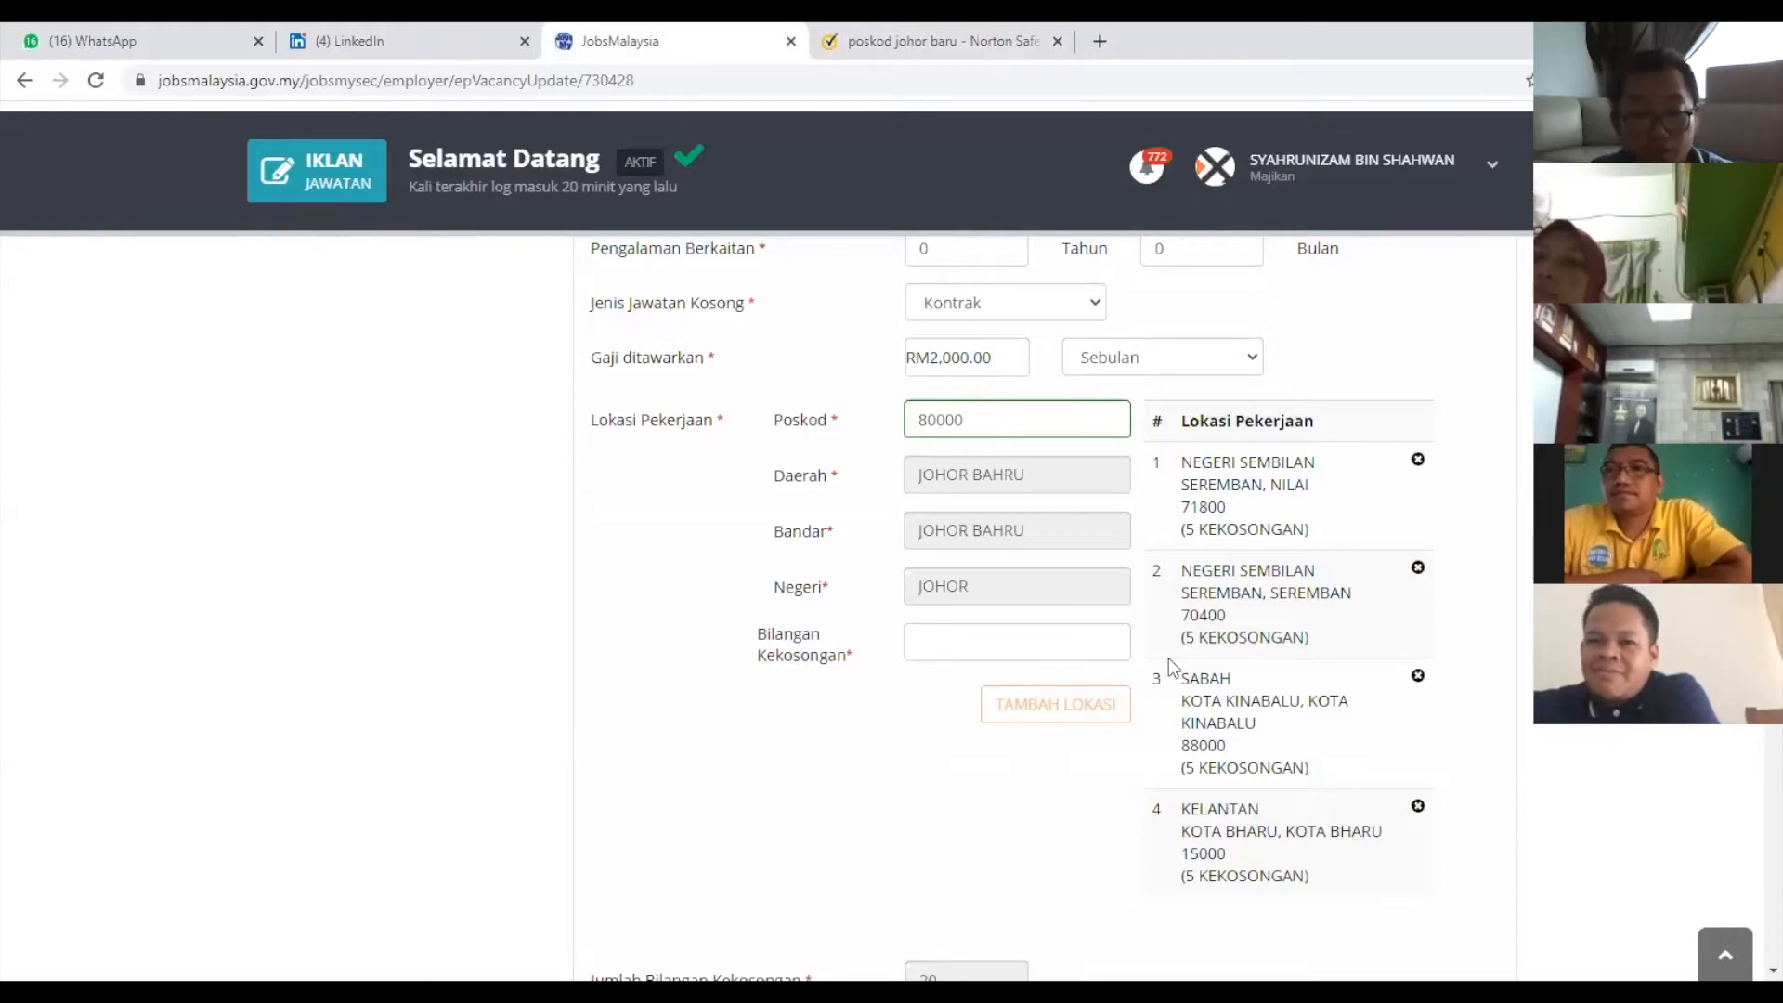
Give the Johor Bahru 80000 location 5 vacancies and add it, making 25 in total.
{"action": "key", "text": "Tab"}
{"action": "type", "text": "5"}
{"action": "left_click", "coordinate": [1080, 718]}
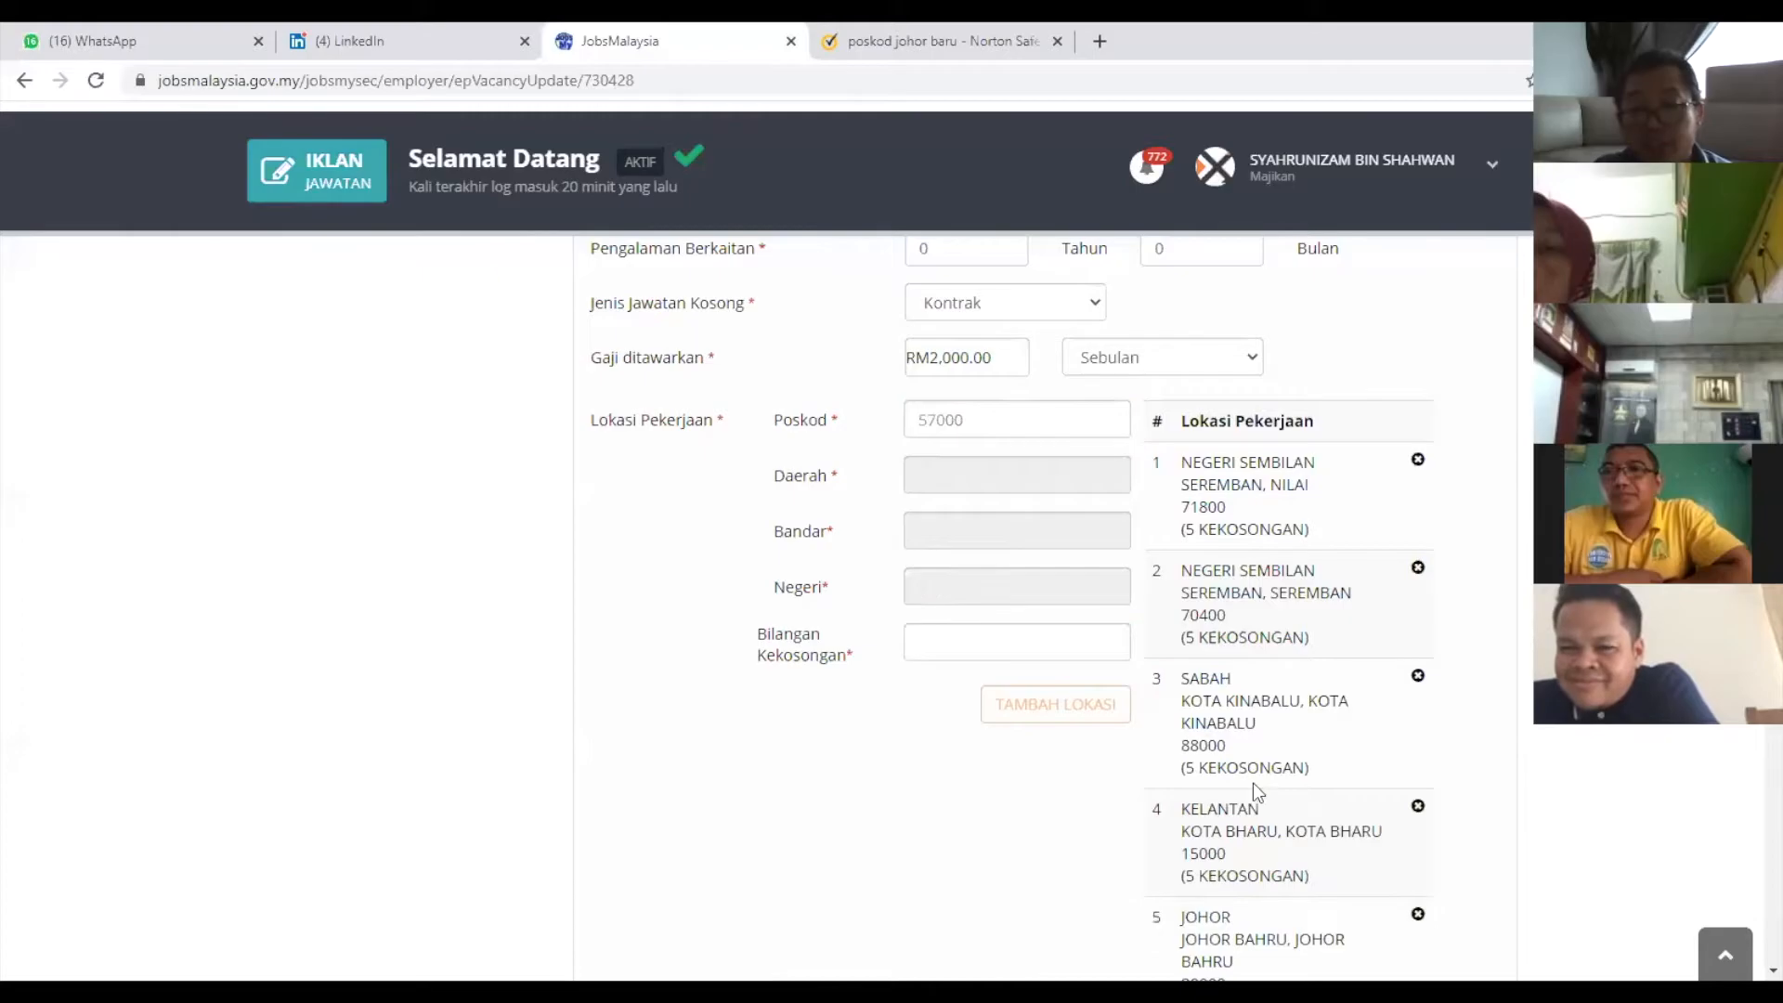
{"action": "scroll", "coordinate": [1302, 713], "scroll_direction": "down", "scroll_amount": 3}
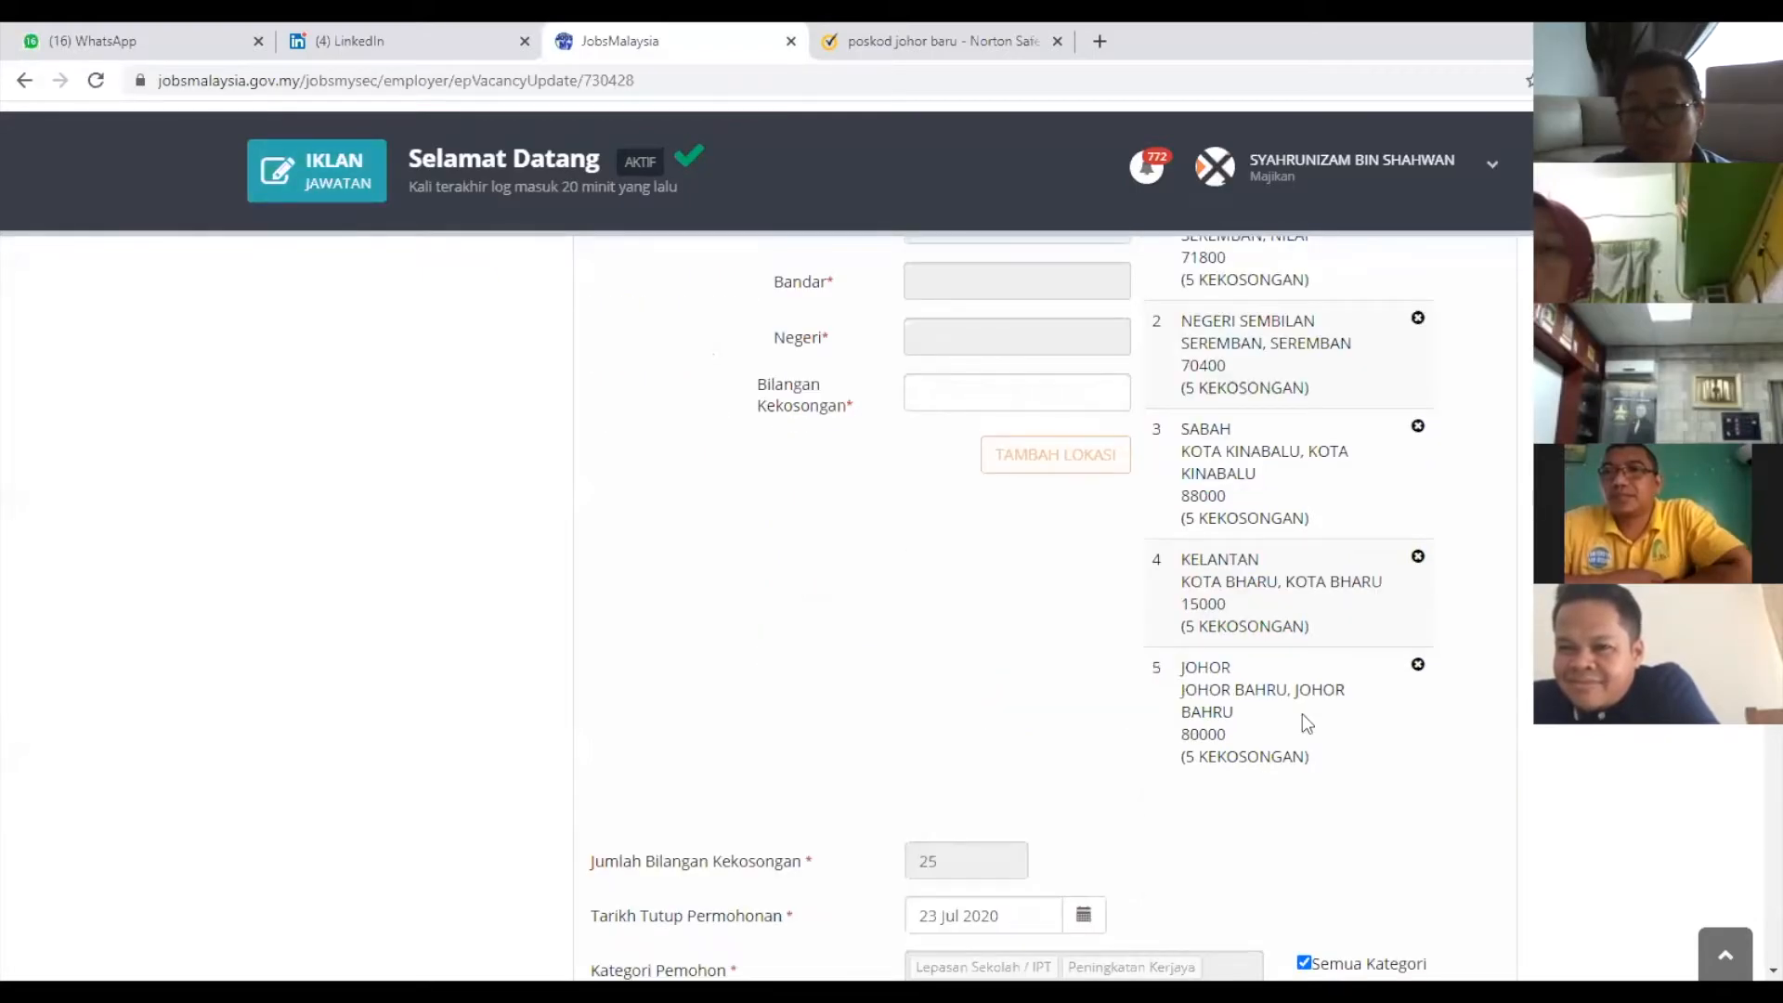
{"action": "scroll", "coordinate": [1262, 740], "scroll_direction": "down", "scroll_amount": 1}
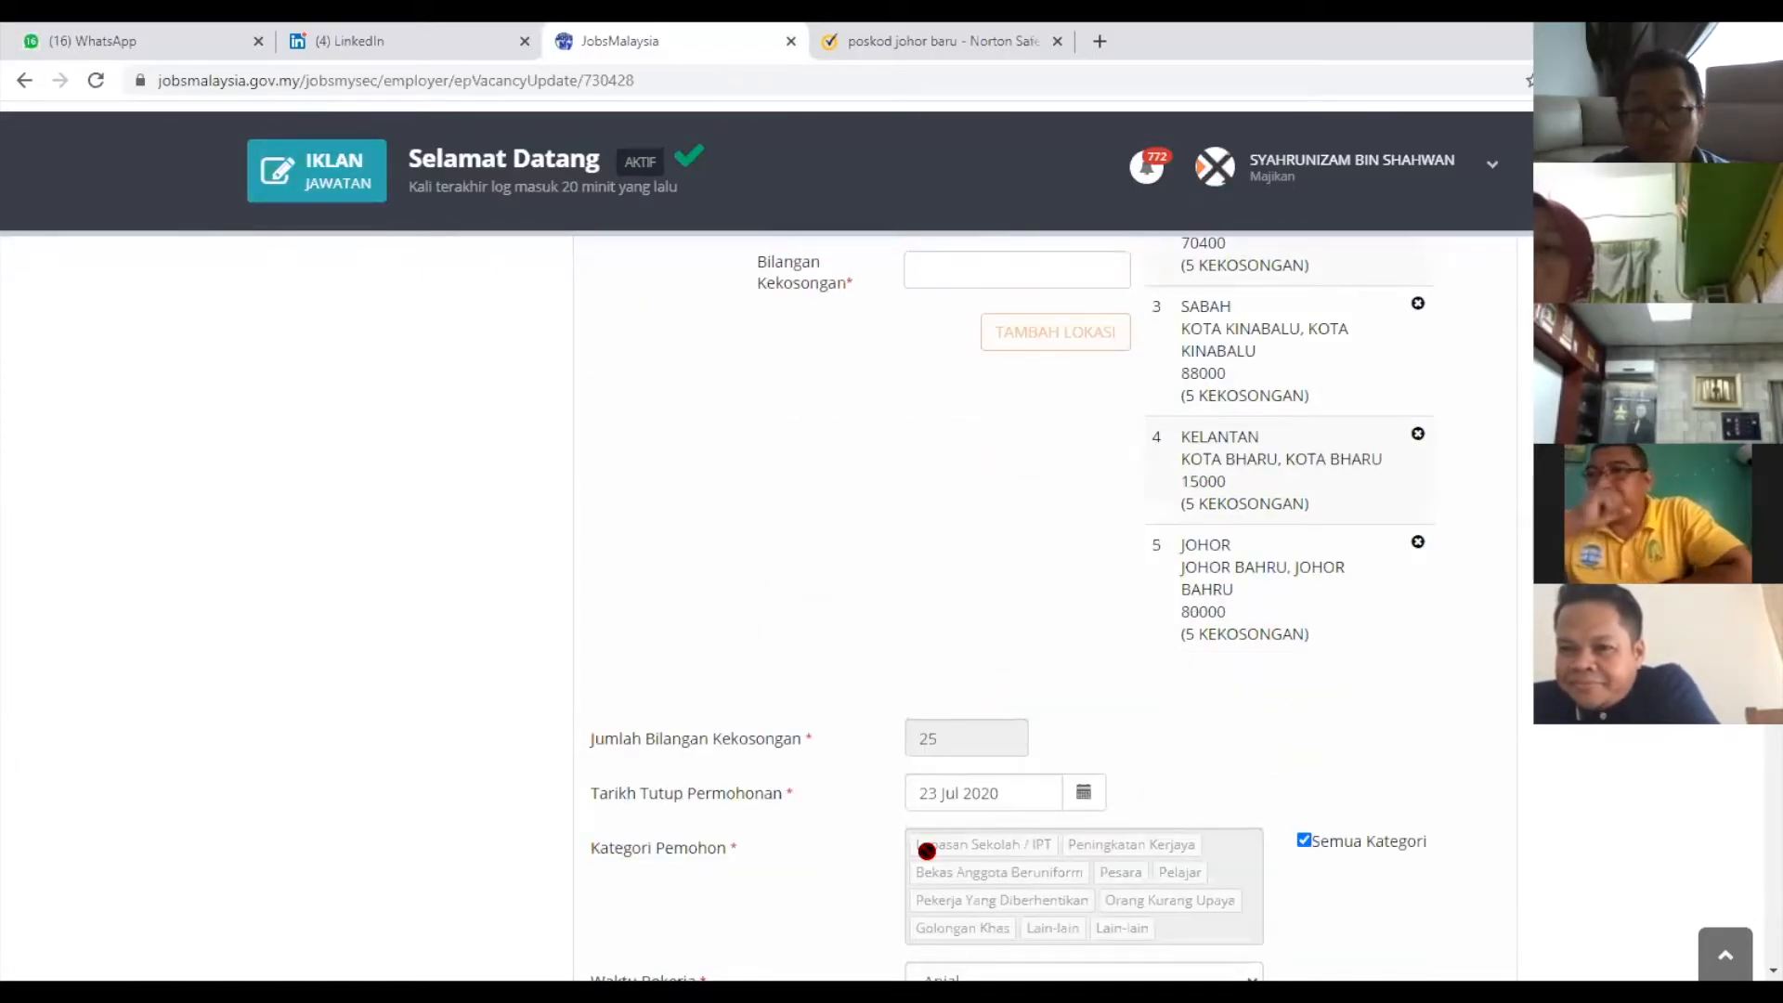
{"action": "scroll", "coordinate": [966, 678], "scroll_direction": "down", "scroll_amount": 1}
{"action": "scroll", "coordinate": [955, 676], "scroll_direction": "down", "scroll_amount": 1}
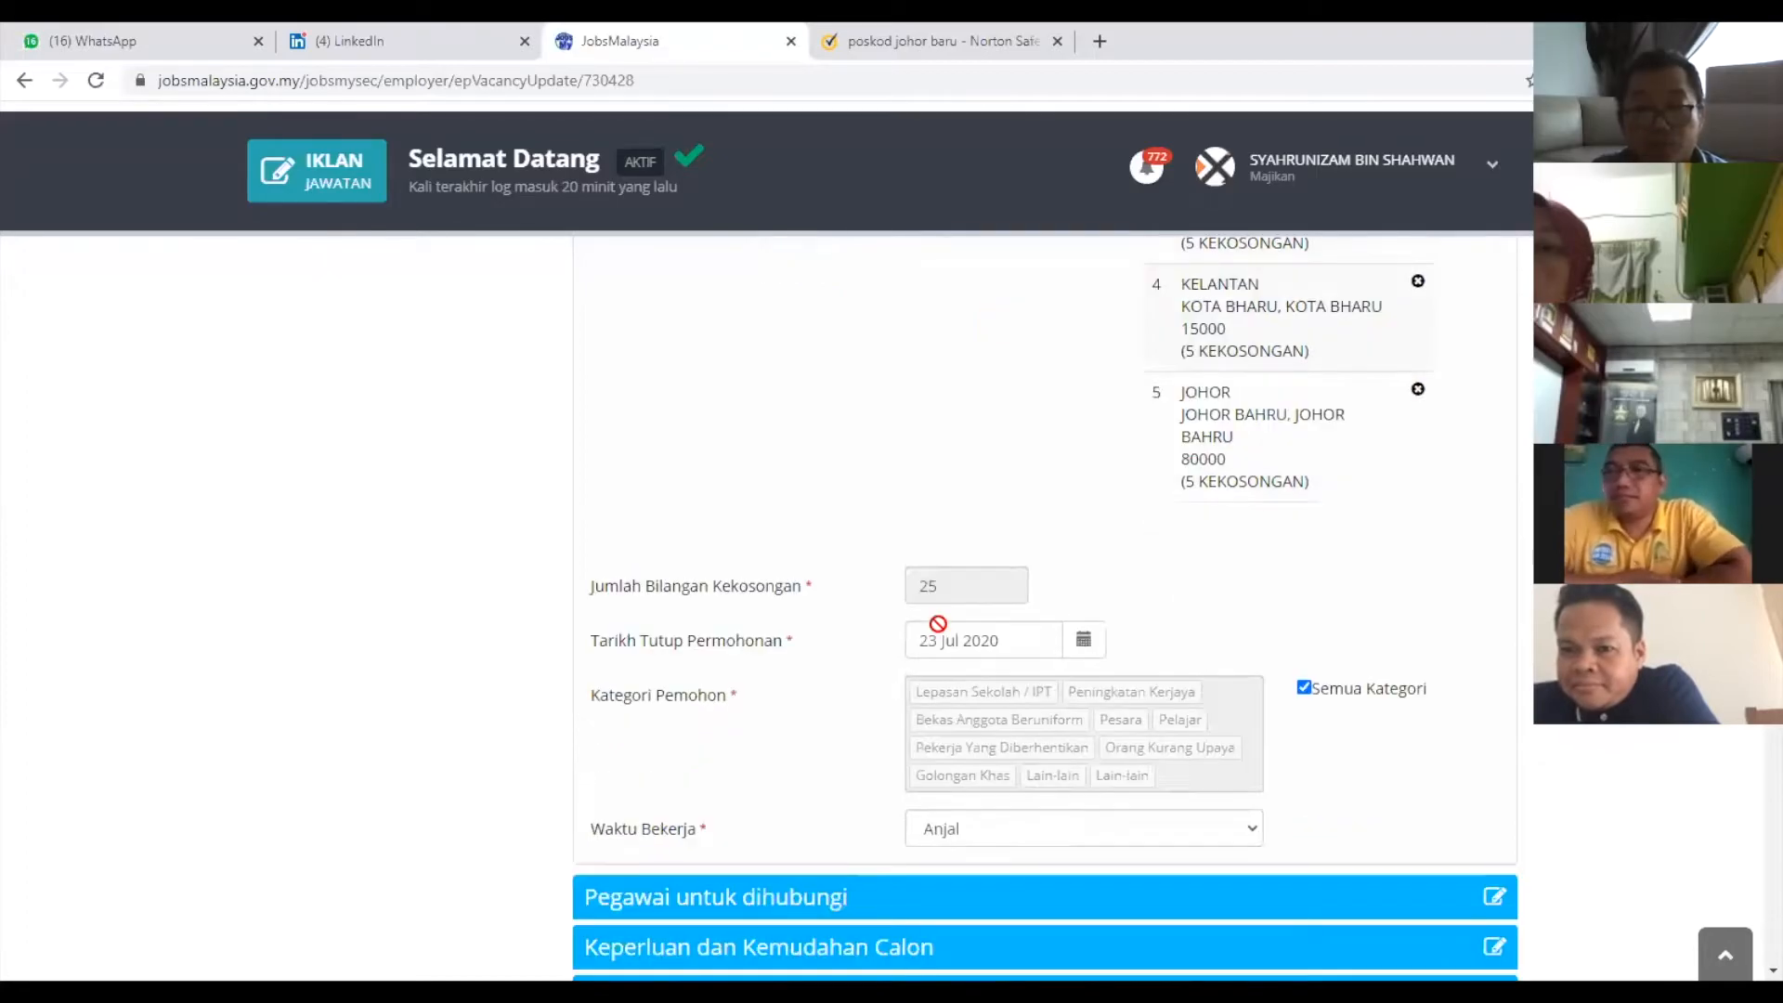
Set Tarikh Tutup Permohonan to 27 Jul 2020 and untick Semua Kategori for applicants.
{"action": "left_click", "coordinate": [1094, 643]}
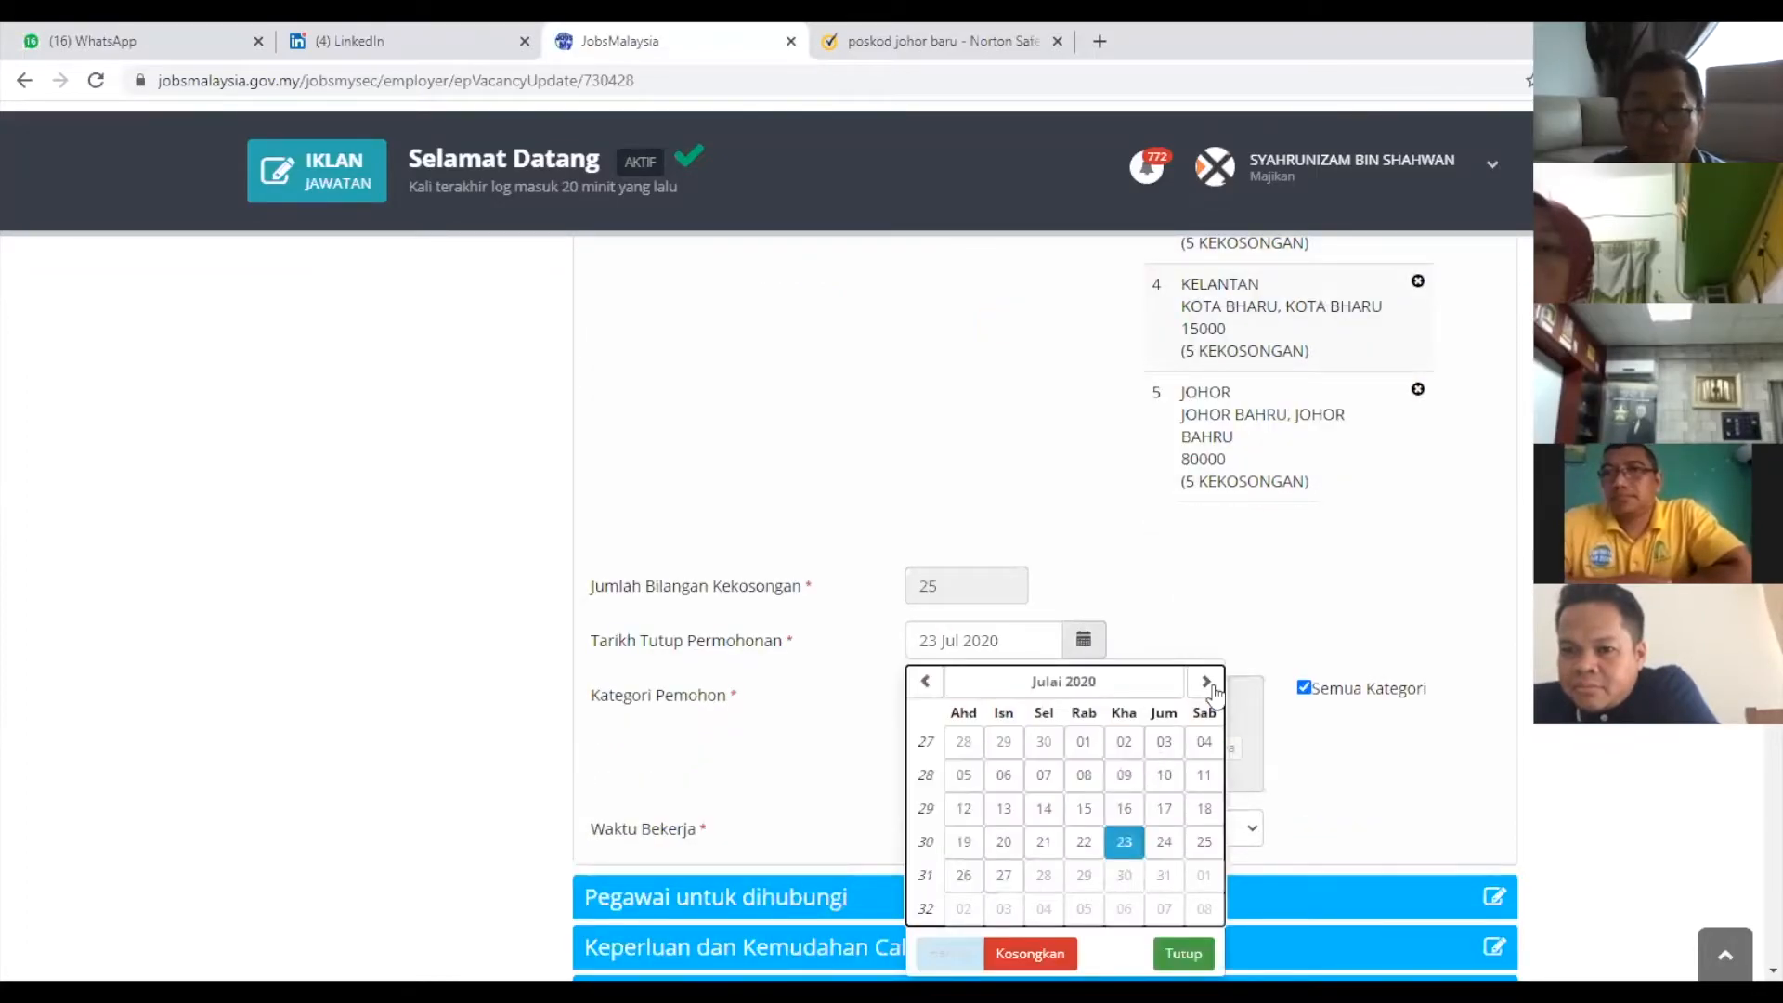
{"action": "left_click", "coordinate": [1206, 683]}
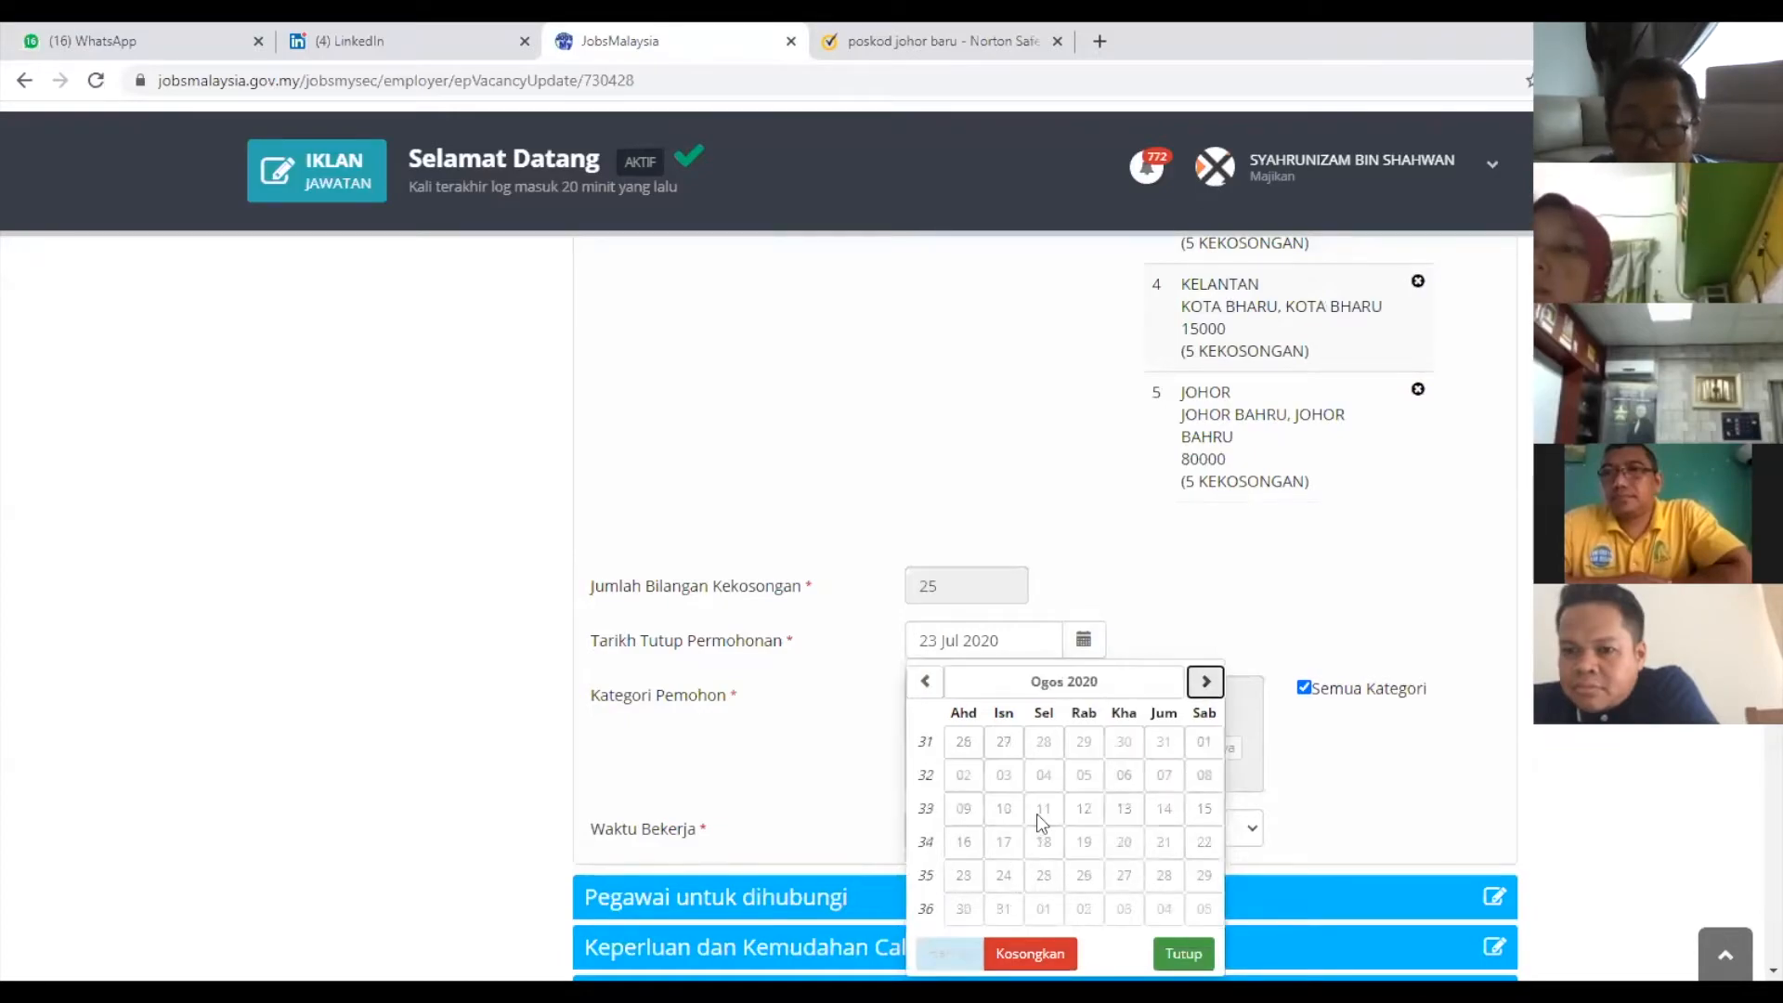
{"action": "left_click", "coordinate": [936, 682]}
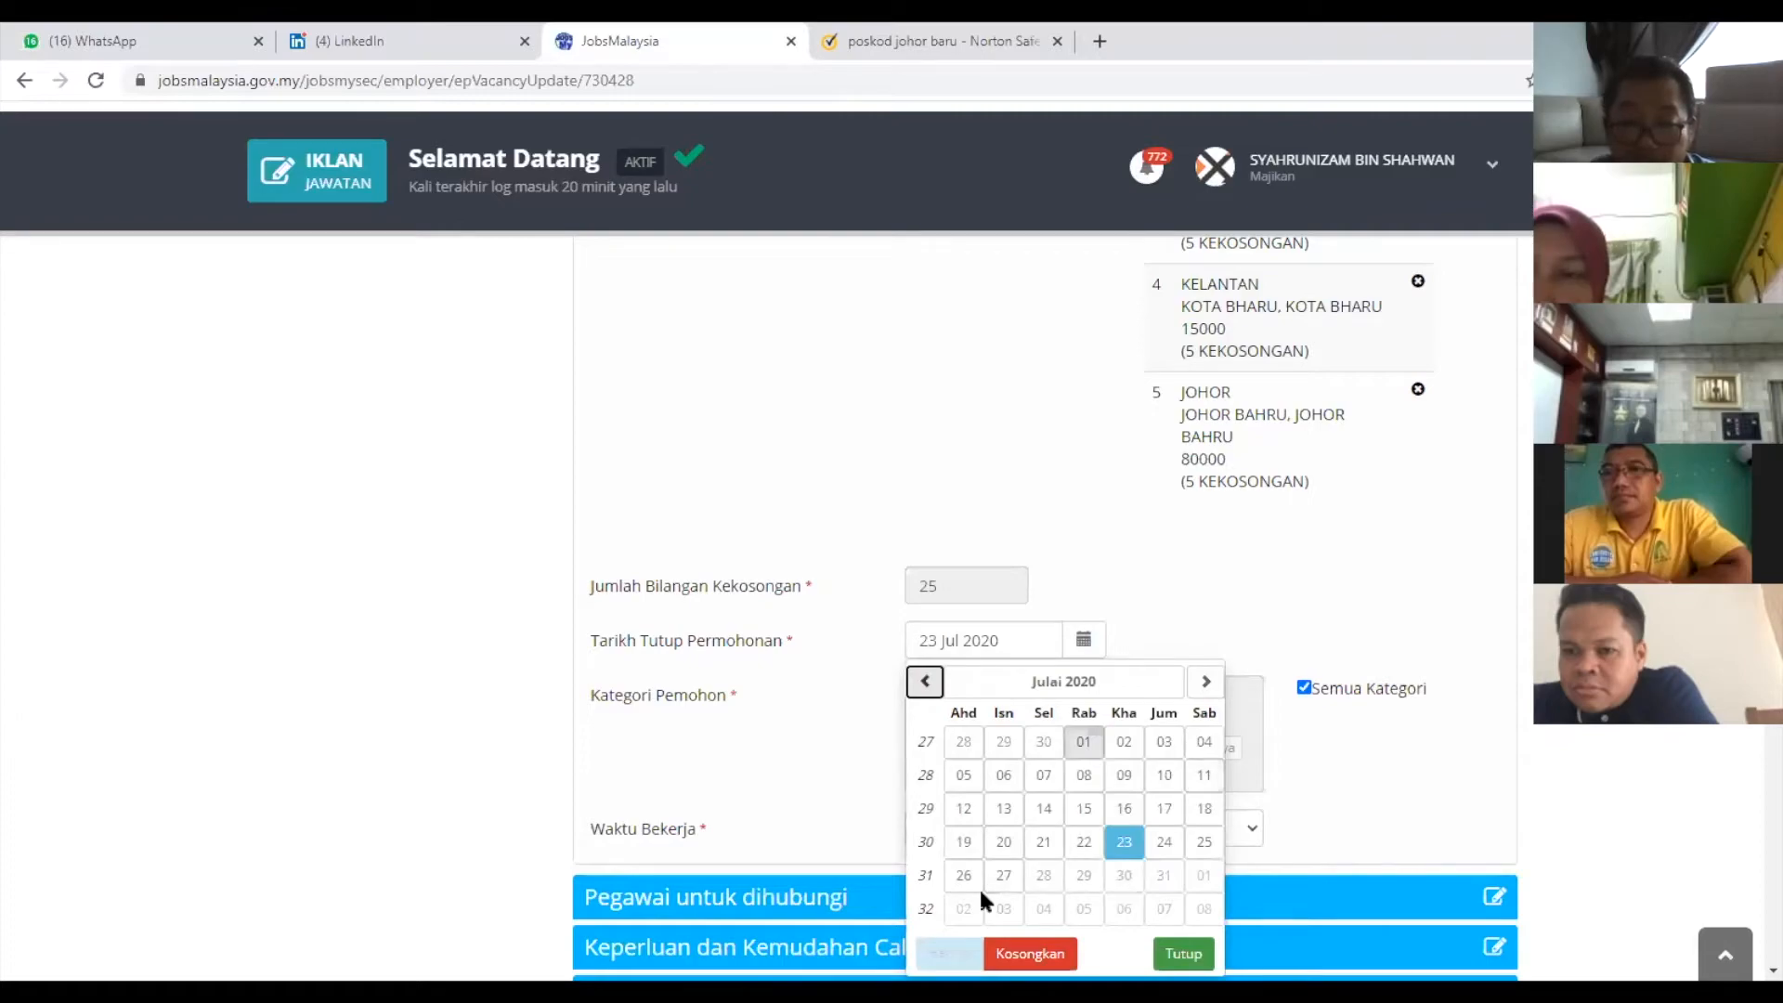
{"action": "left_click", "coordinate": [1004, 876]}
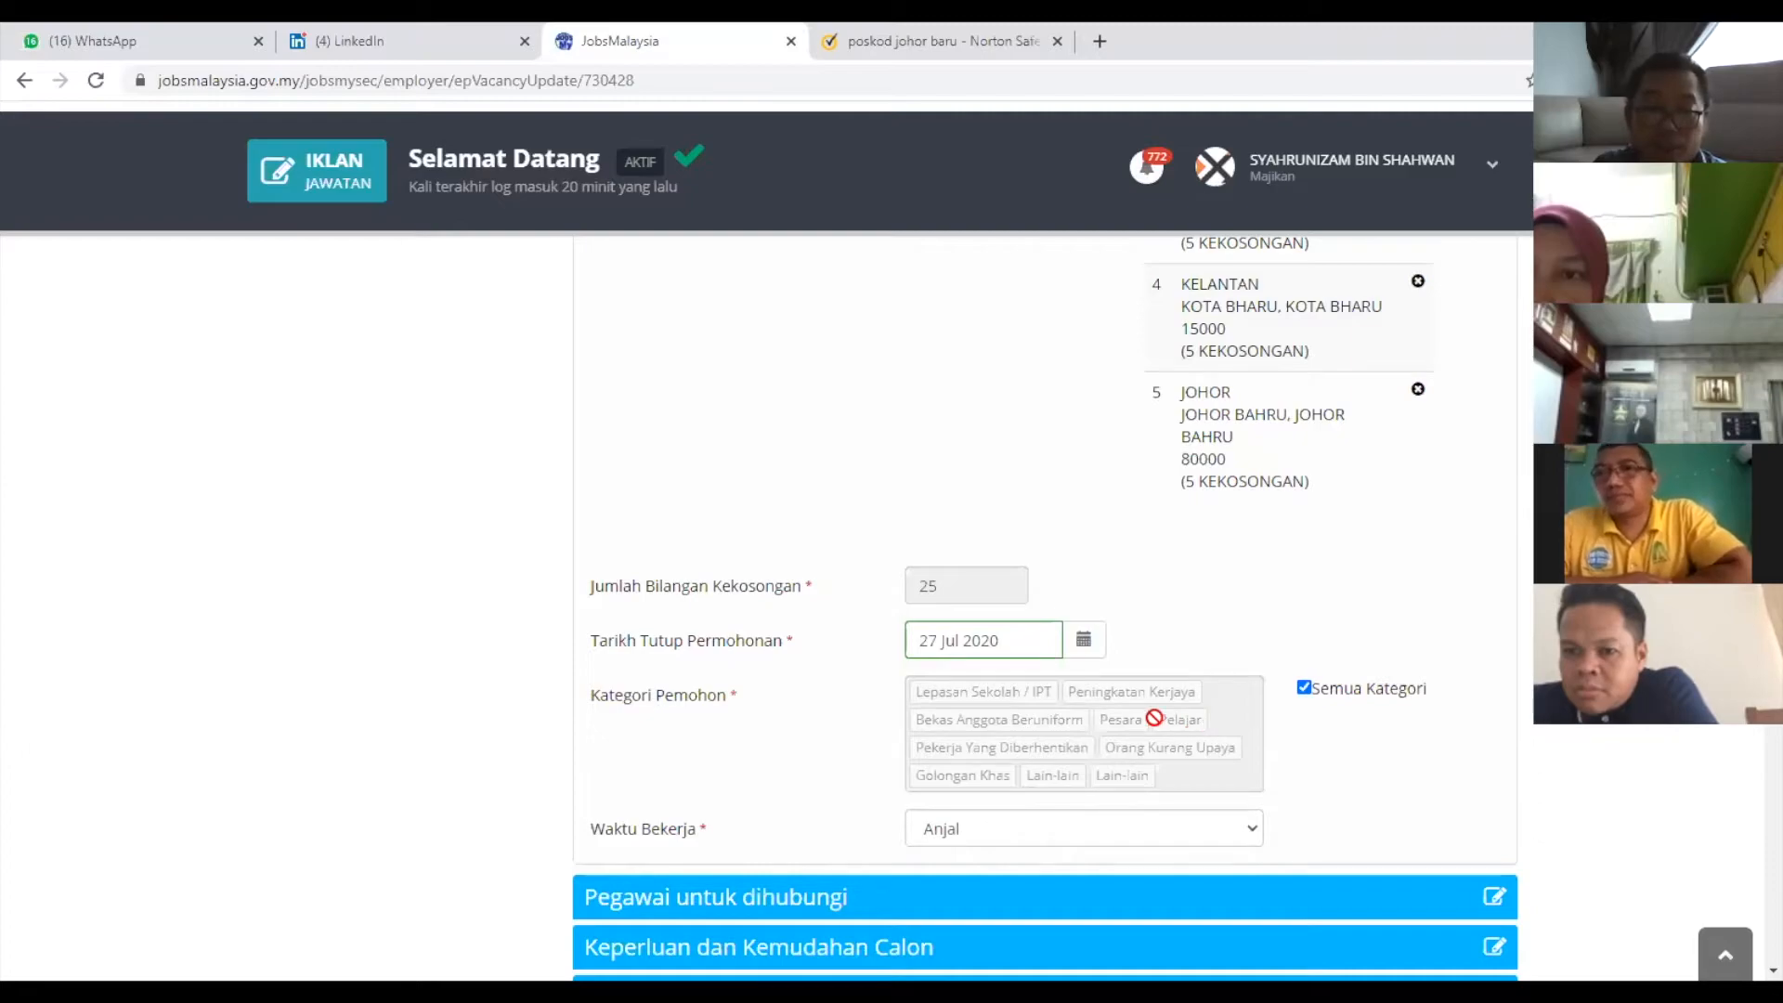
{"action": "left_click", "coordinate": [1306, 688]}
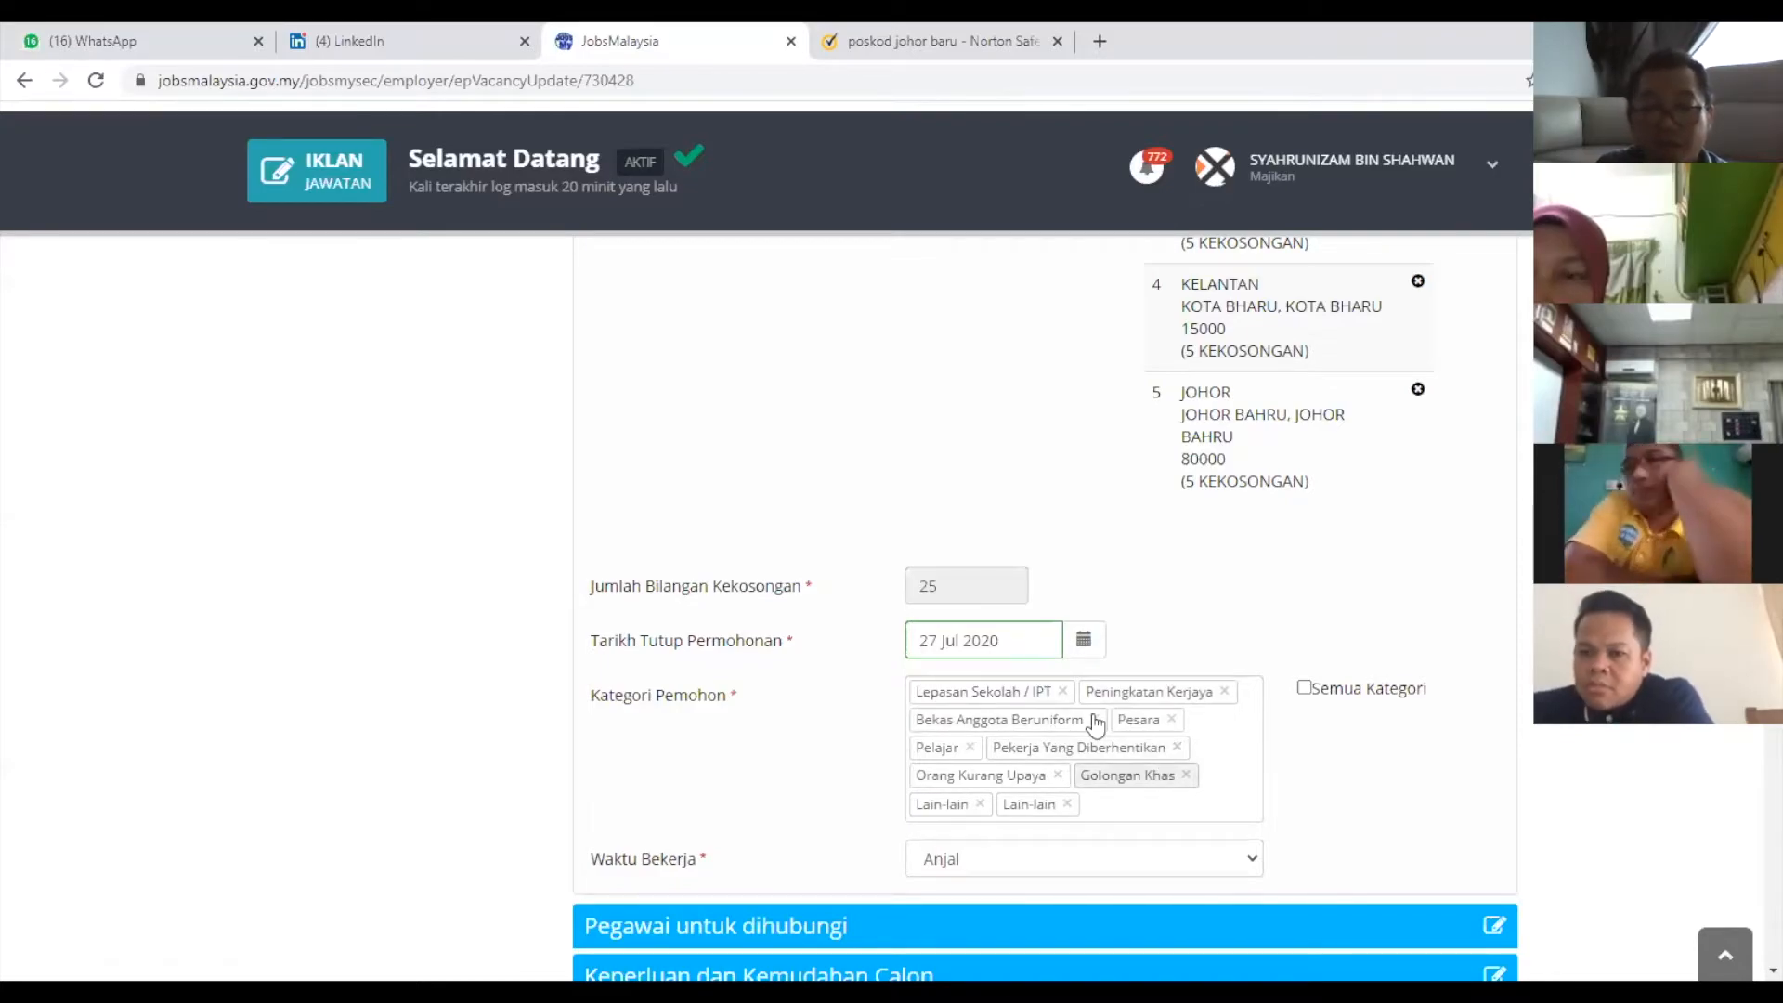
{"action": "left_click", "coordinate": [1064, 692]}
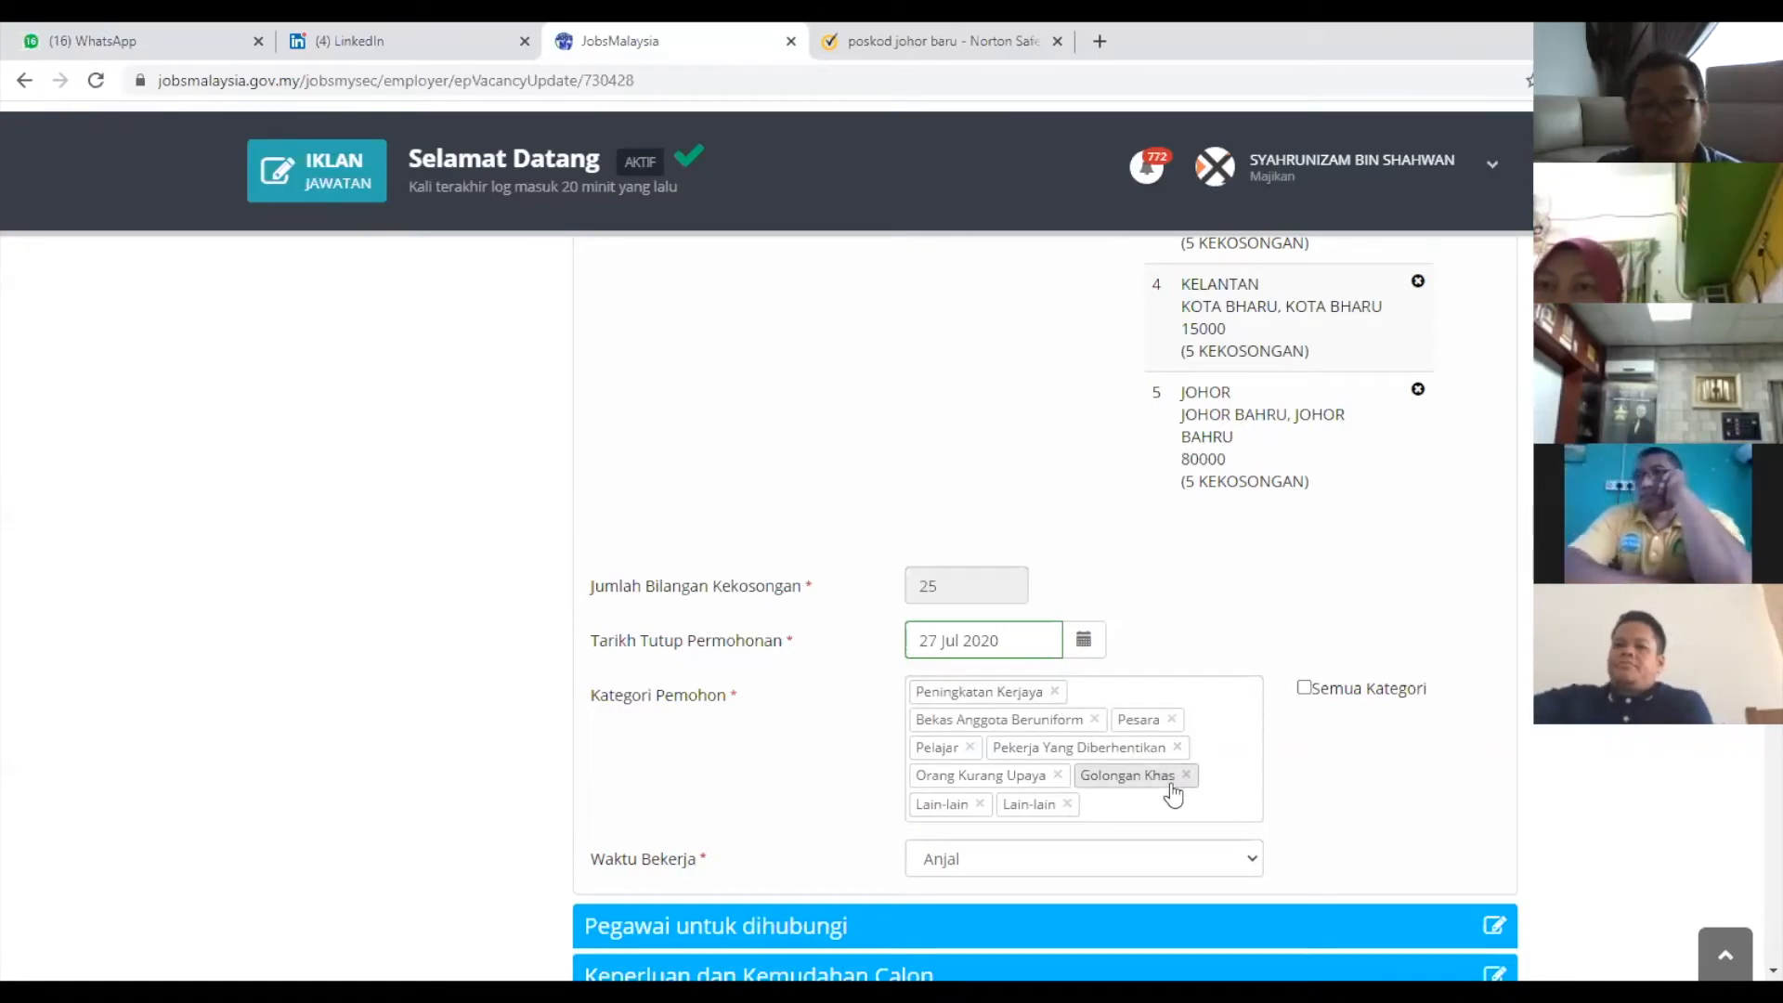
{"action": "left_click", "coordinate": [1097, 720]}
{"action": "left_click", "coordinate": [1132, 692]}
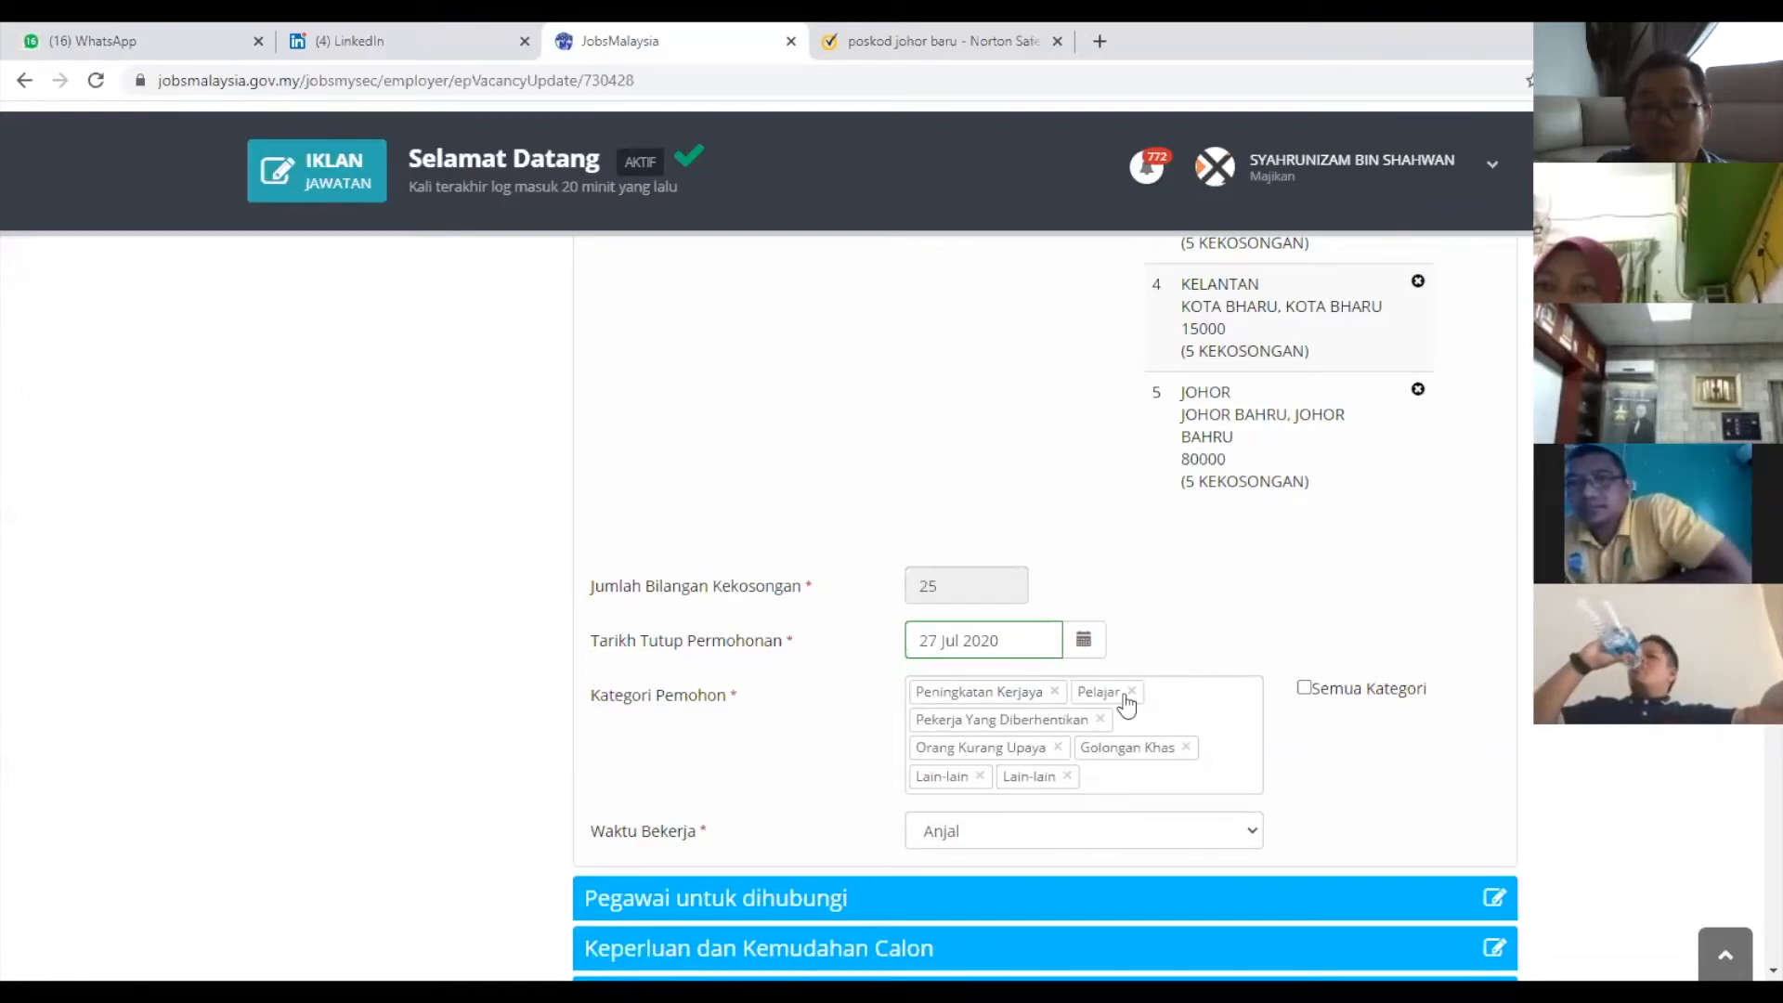
{"action": "left_click", "coordinate": [1132, 692]}
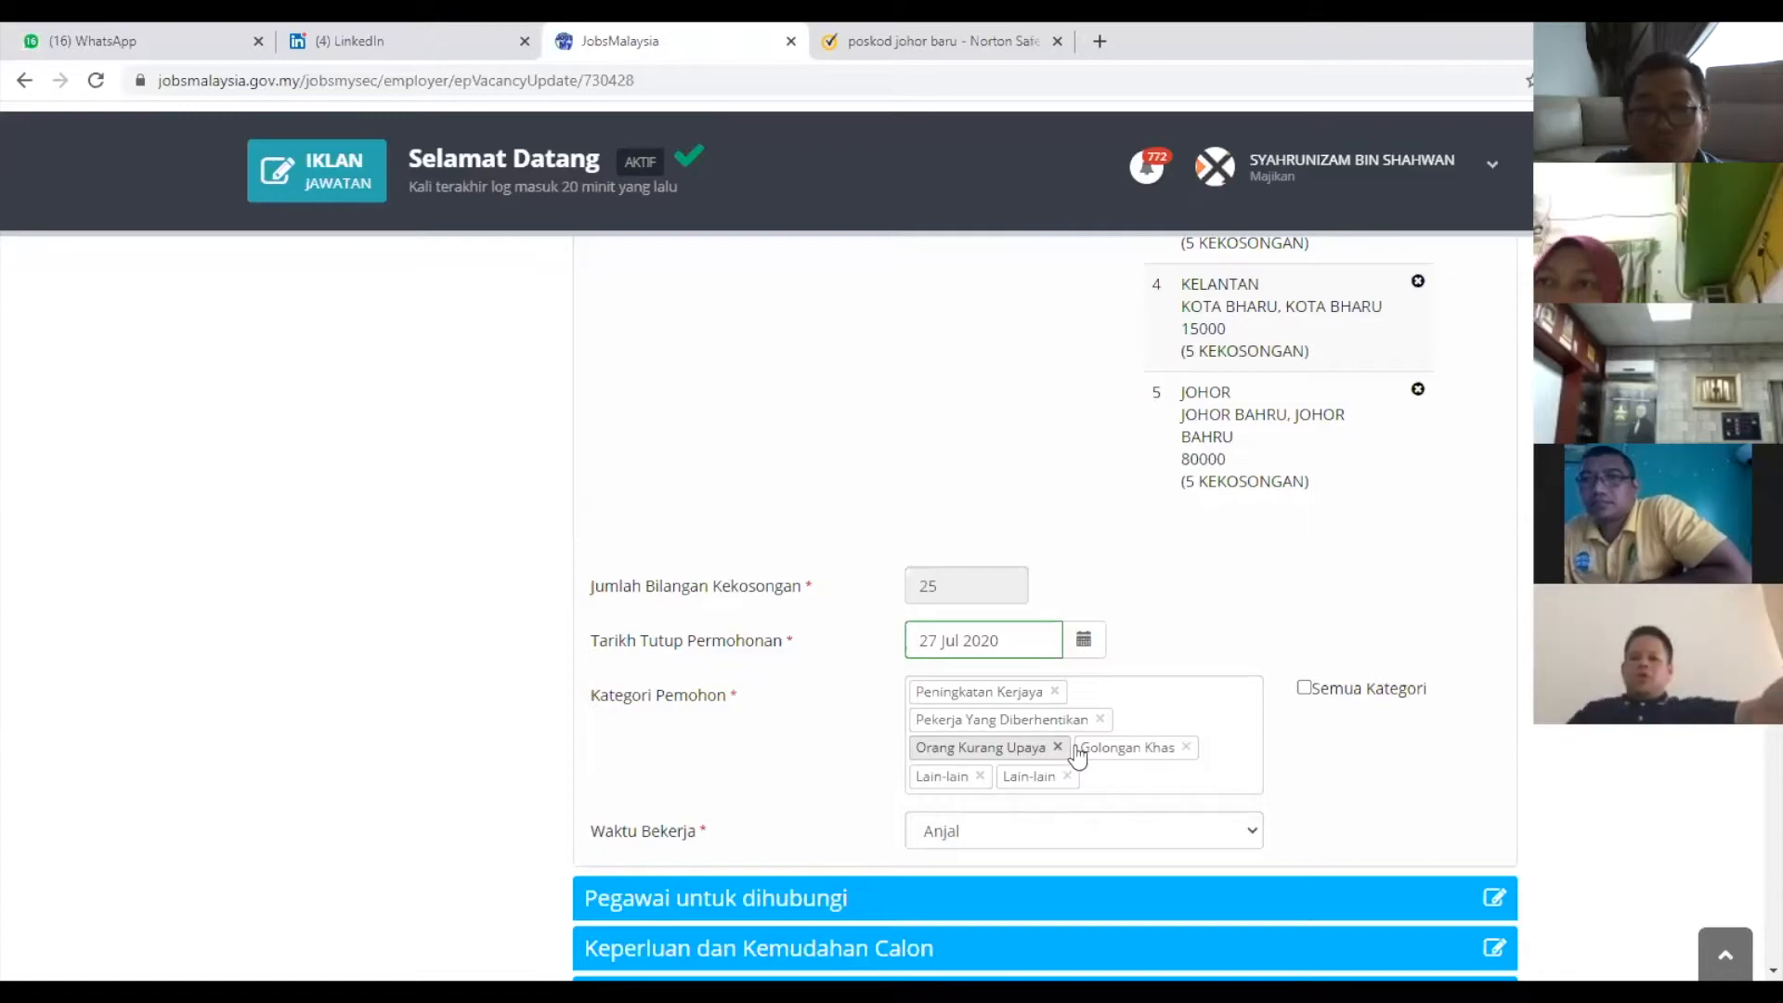
{"action": "left_click", "coordinate": [1058, 747]}
{"action": "left_click", "coordinate": [1232, 719]}
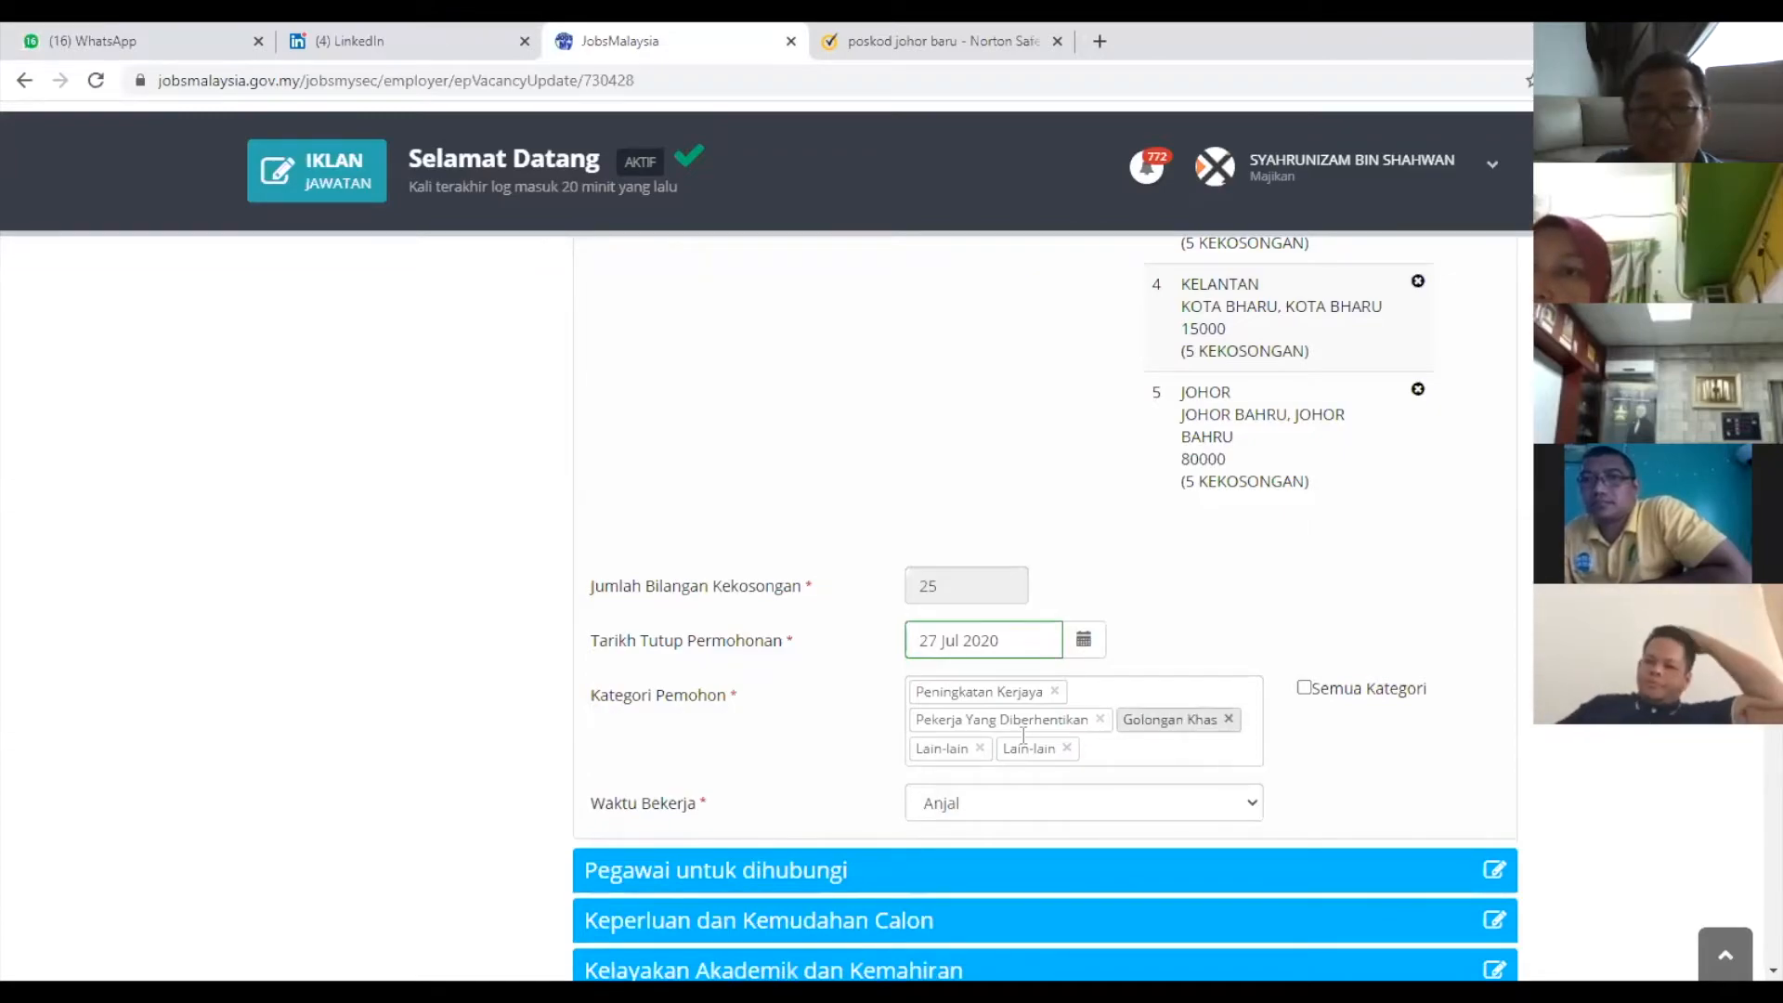
{"action": "left_click", "coordinate": [980, 749]}
{"action": "left_click", "coordinate": [1188, 720]}
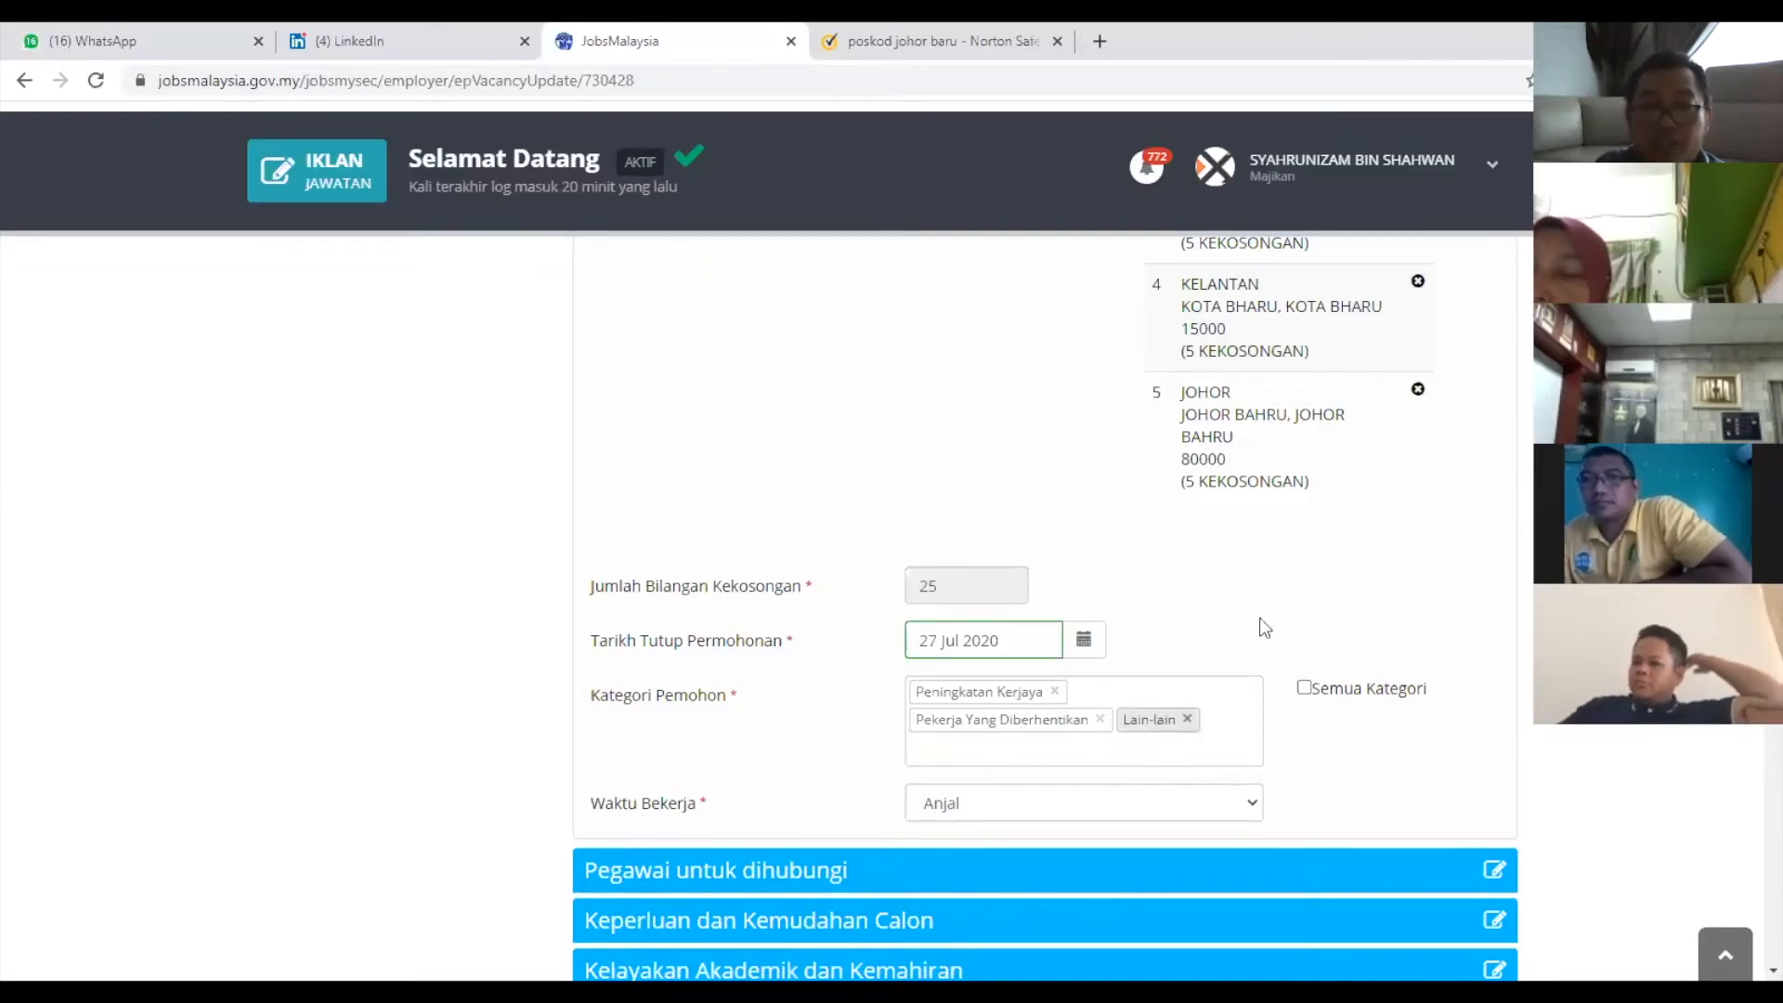
{"action": "key", "text": "BackSpace"}
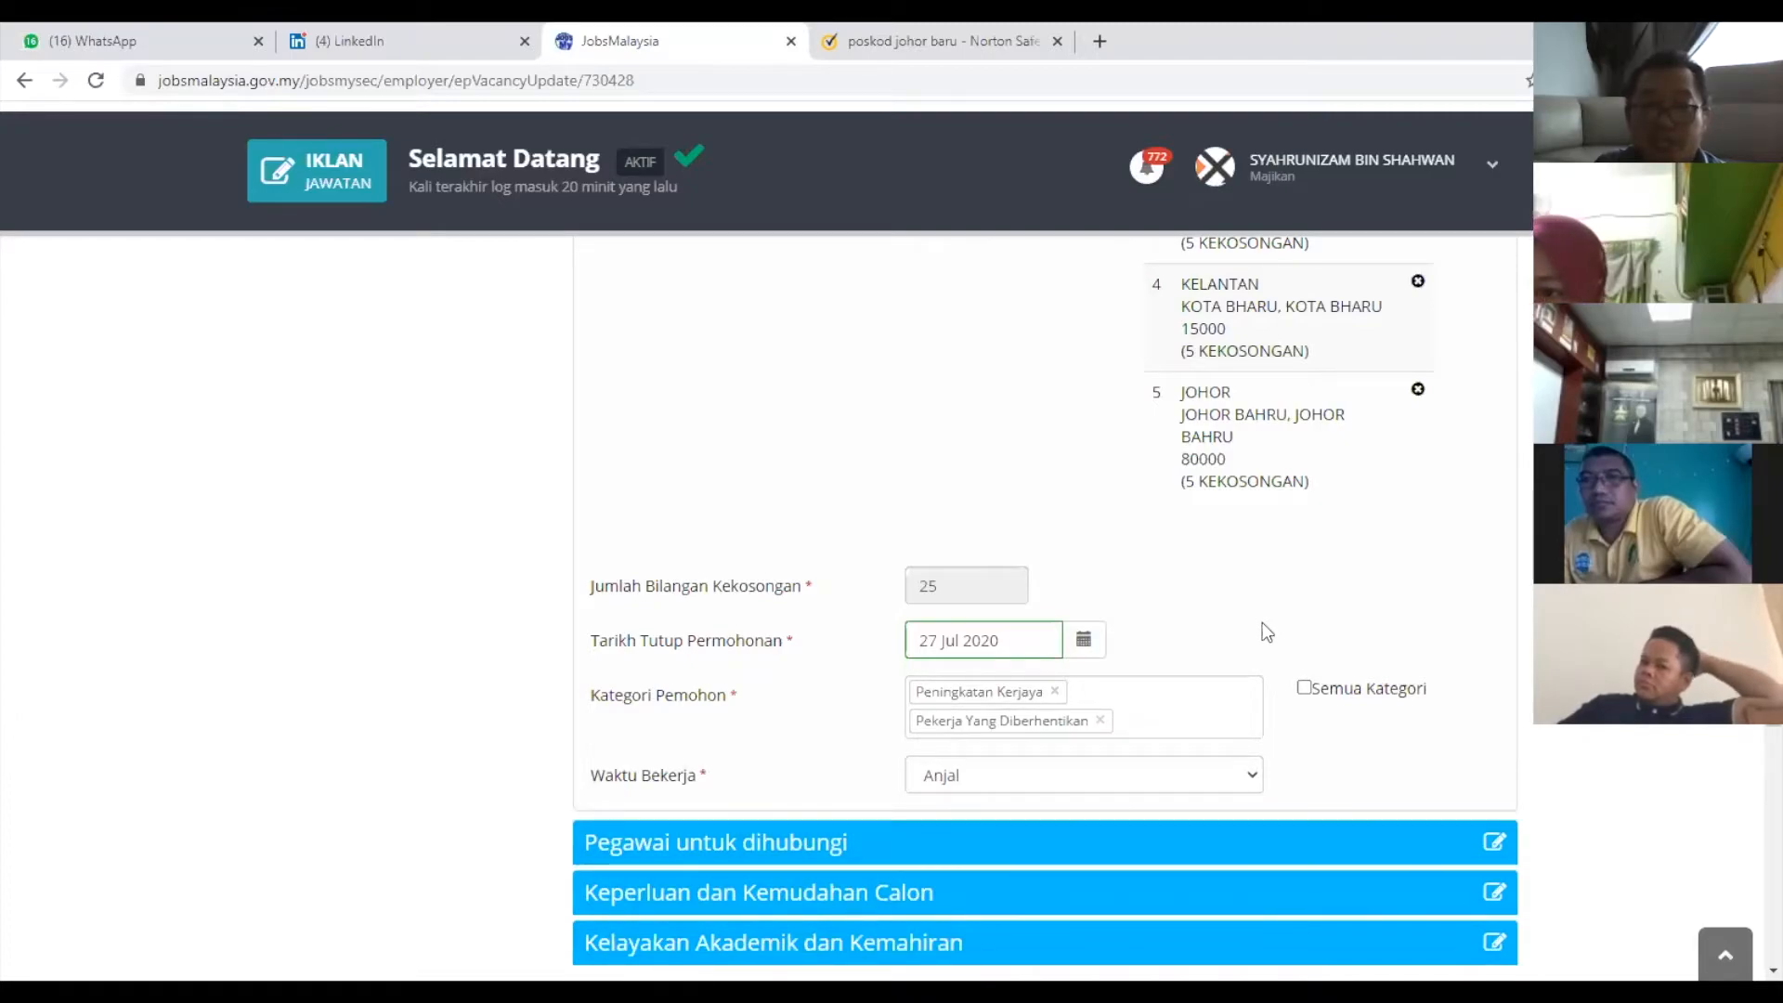
{"action": "left_click", "coordinate": [937, 695]}
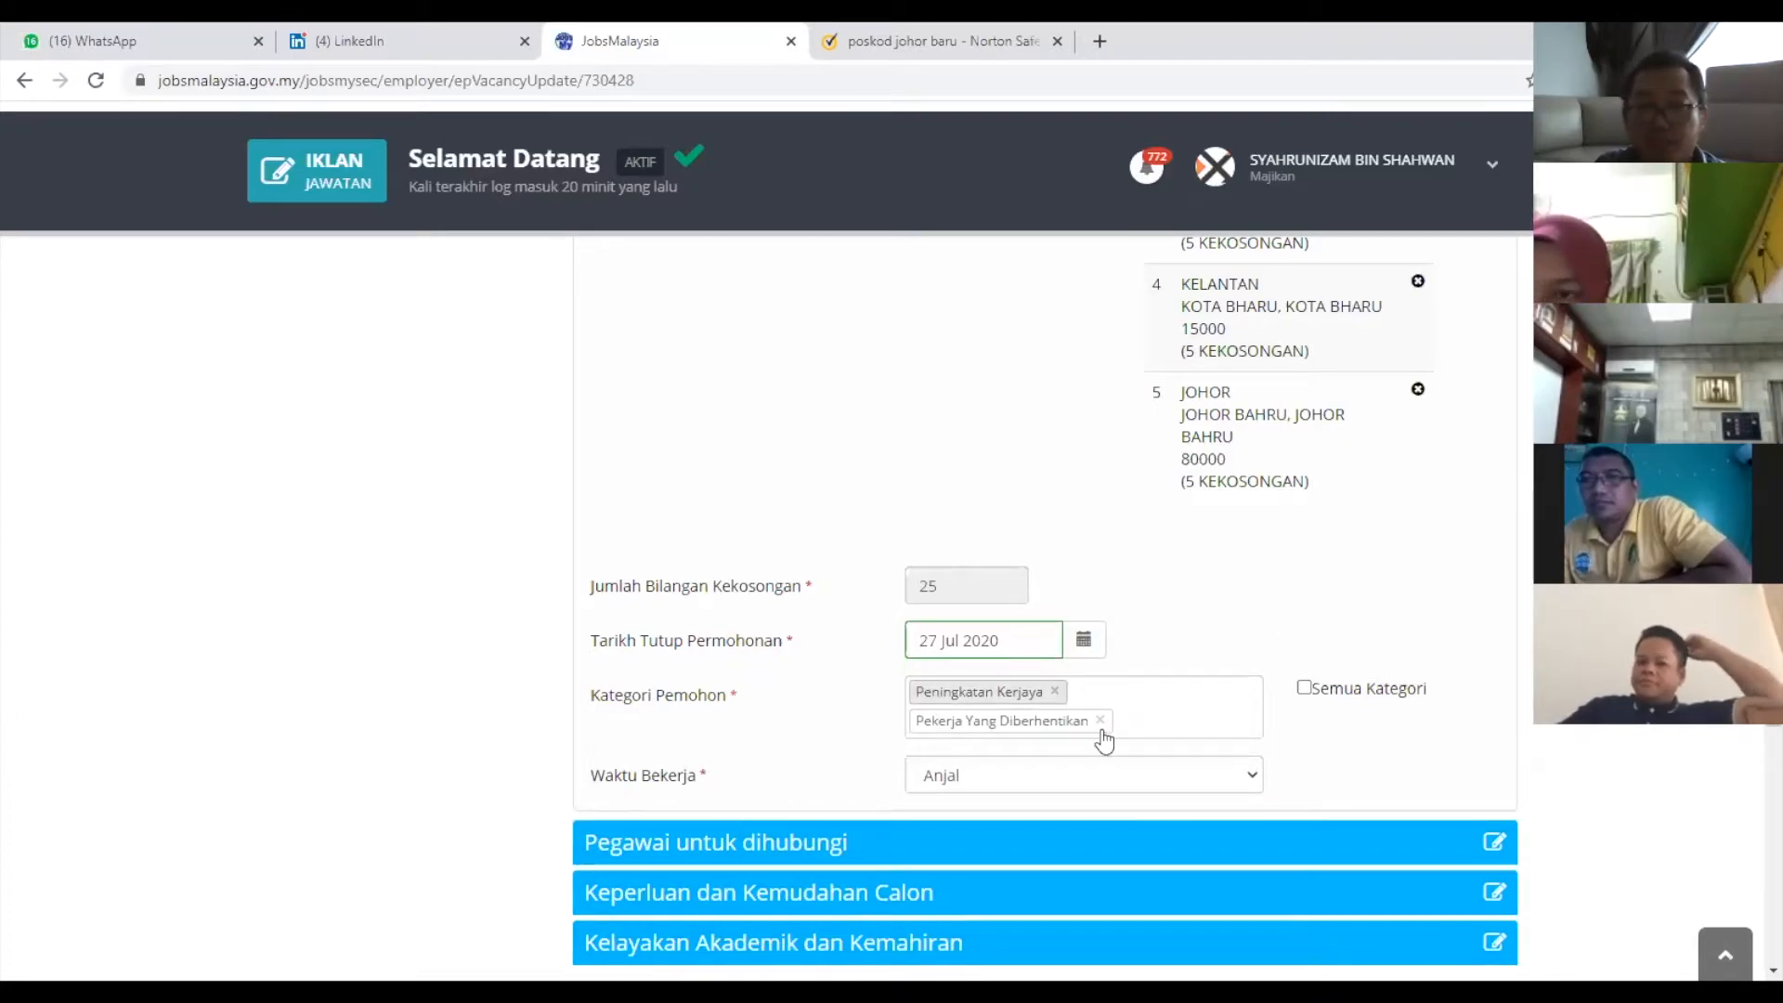
{"action": "left_click", "coordinate": [1068, 724]}
{"action": "left_click", "coordinate": [1330, 689]}
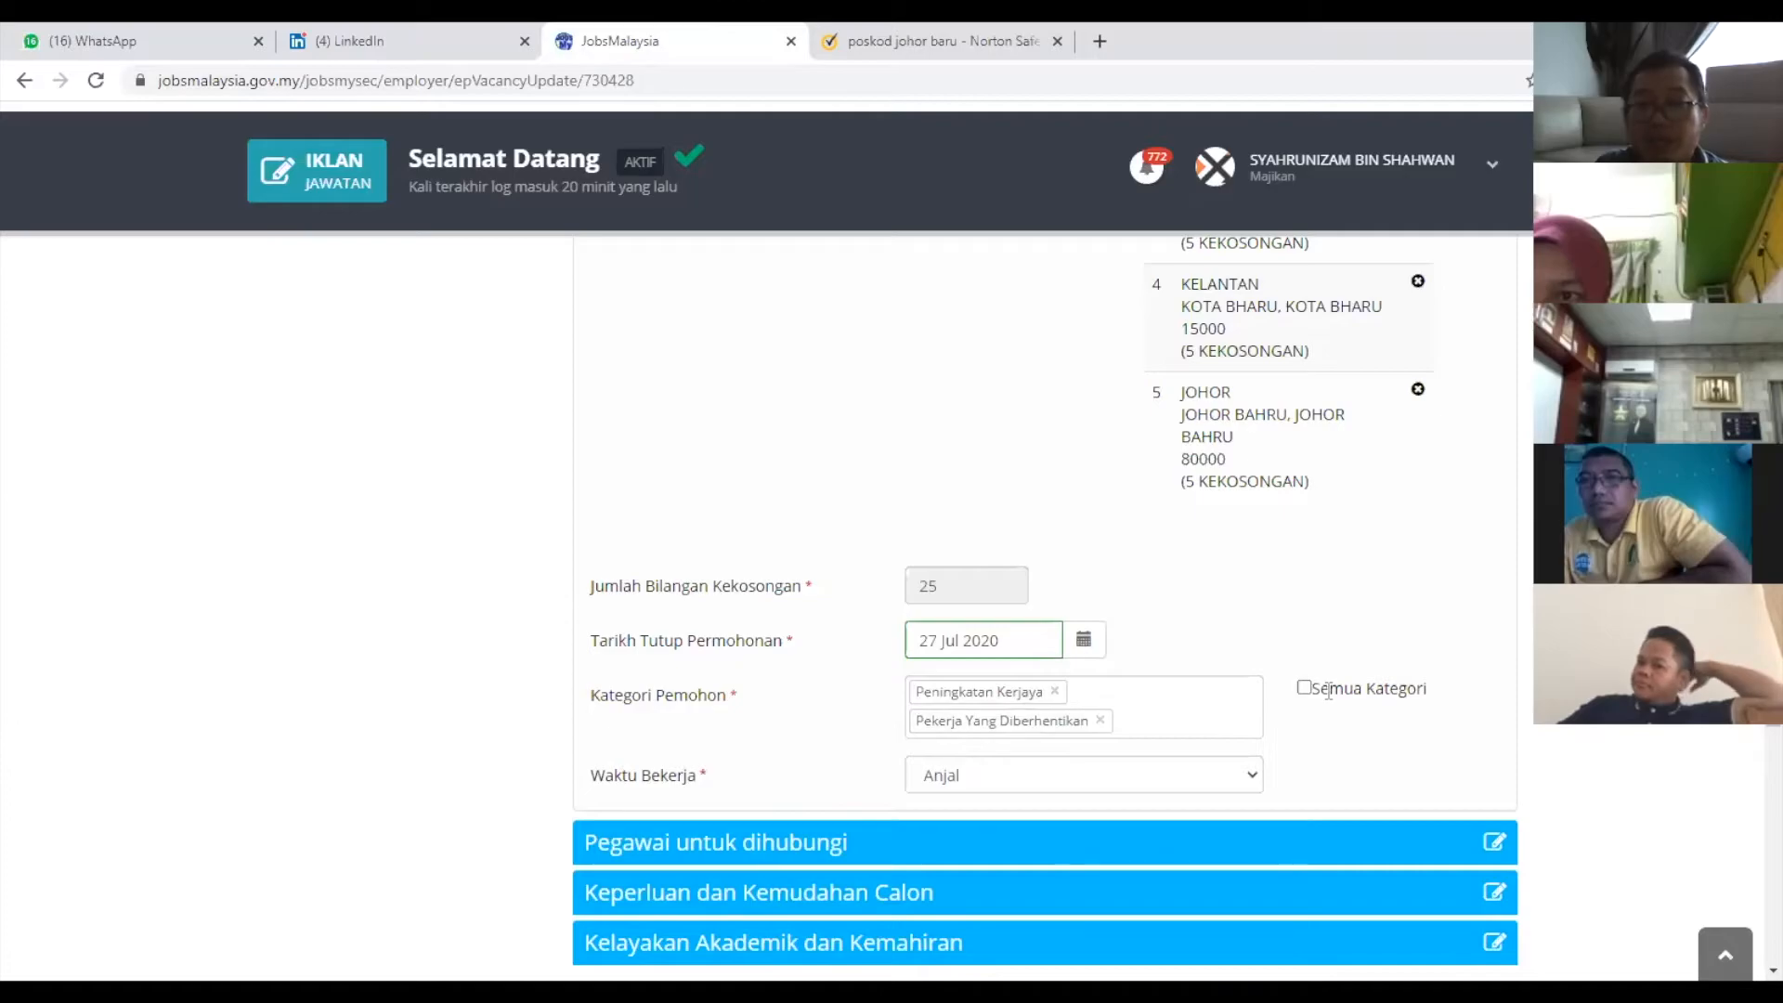
{"action": "left_click", "coordinate": [1307, 692]}
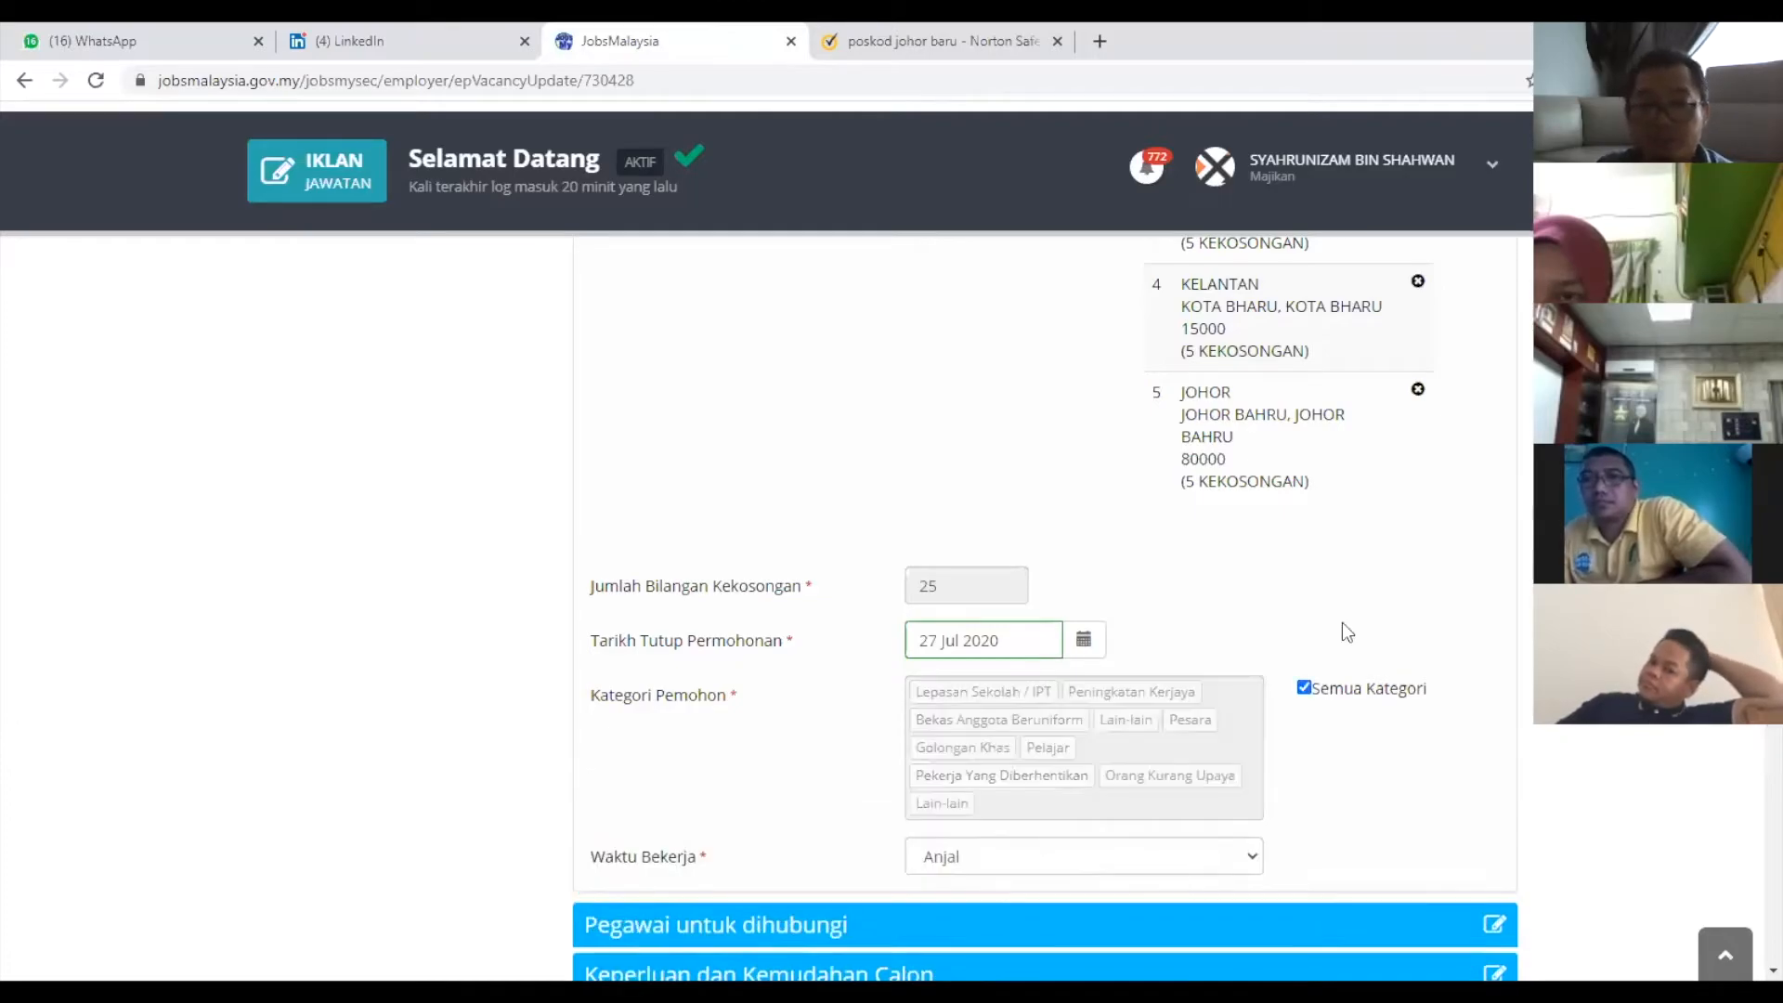
{"action": "scroll", "coordinate": [1269, 717], "scroll_direction": "down", "scroll_amount": 1}
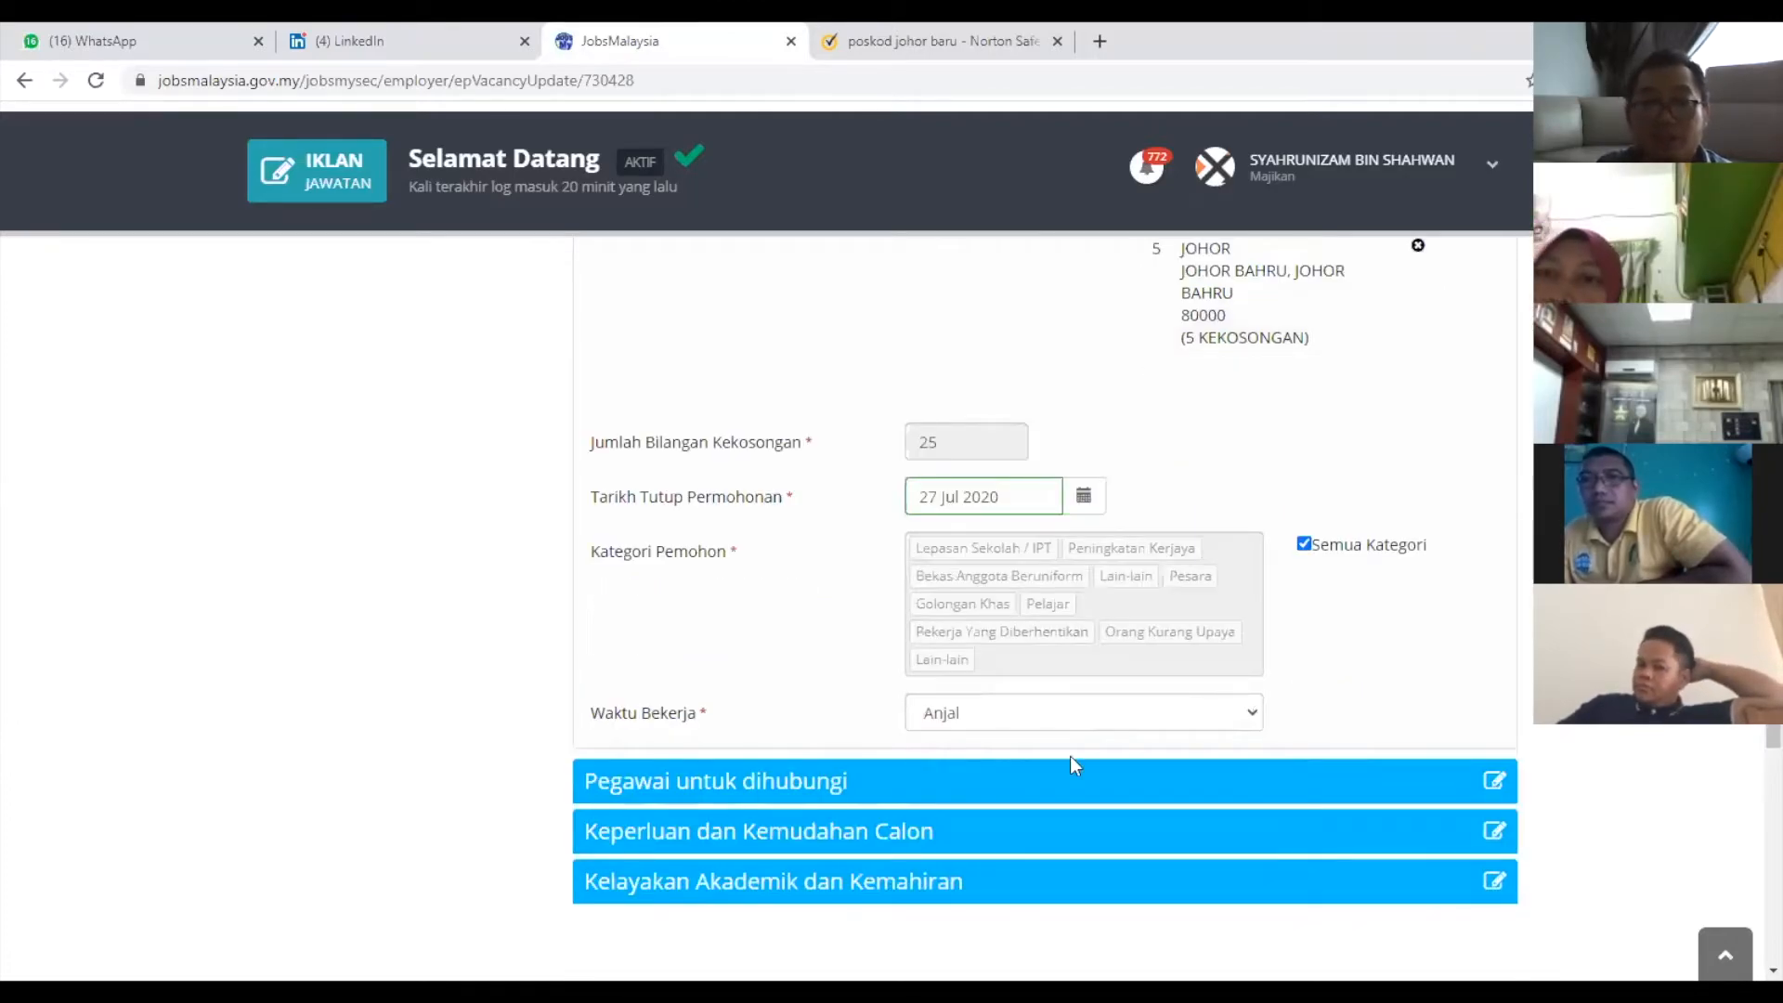
{"action": "left_click", "coordinate": [1249, 713]}
{"action": "left_click", "coordinate": [1418, 672]}
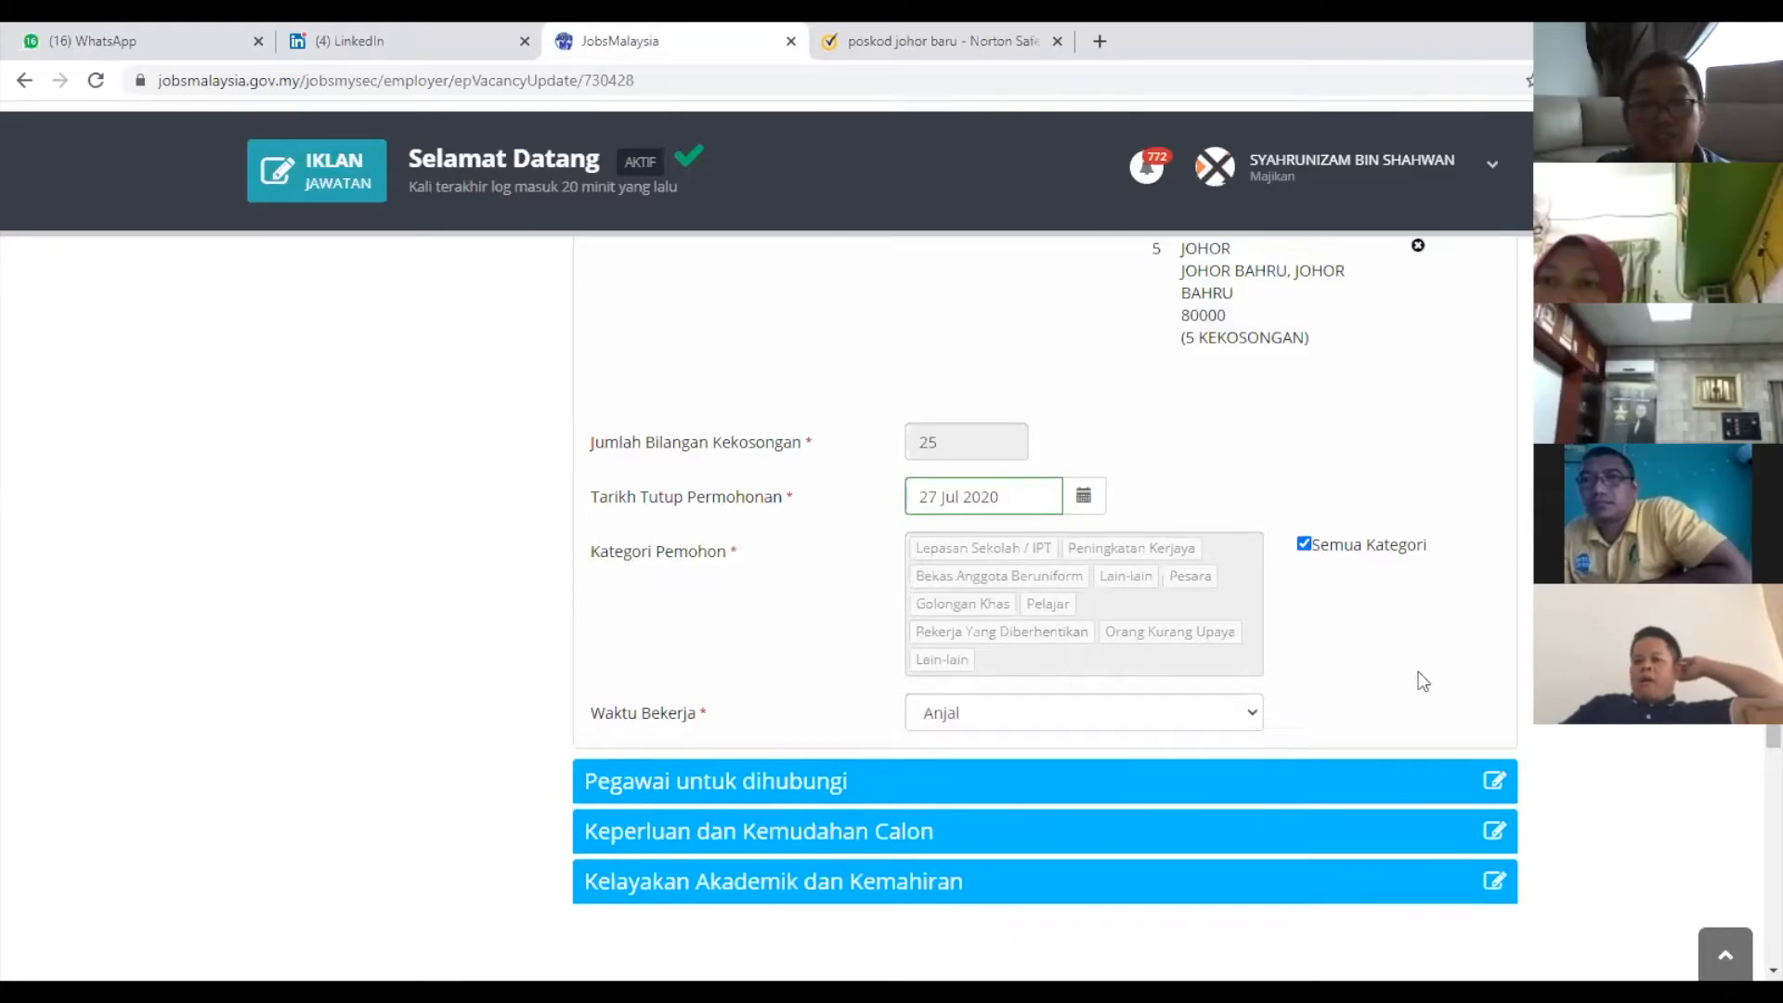
{"action": "scroll", "coordinate": [1419, 681], "scroll_direction": "down", "scroll_amount": 1}
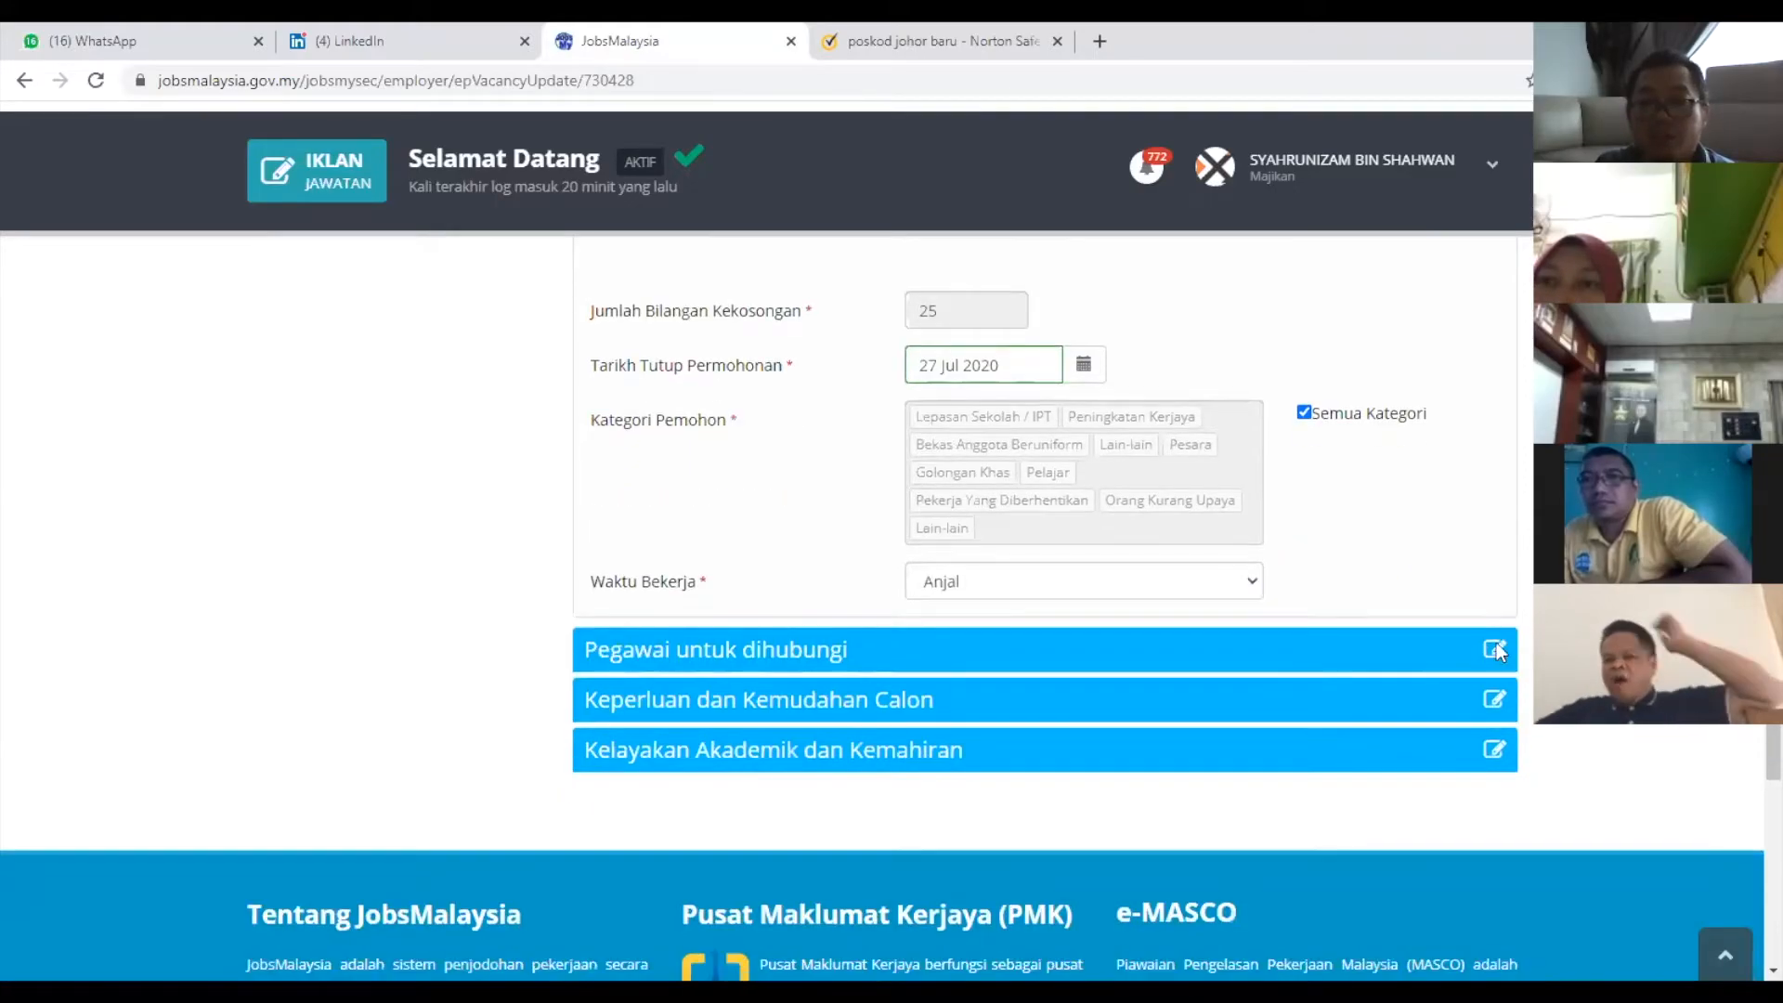
Scroll down to the contact-officer and candidate requirements and benefits sections of the ad.
{"action": "scroll", "coordinate": [1242, 649], "scroll_direction": "down", "scroll_amount": 1}
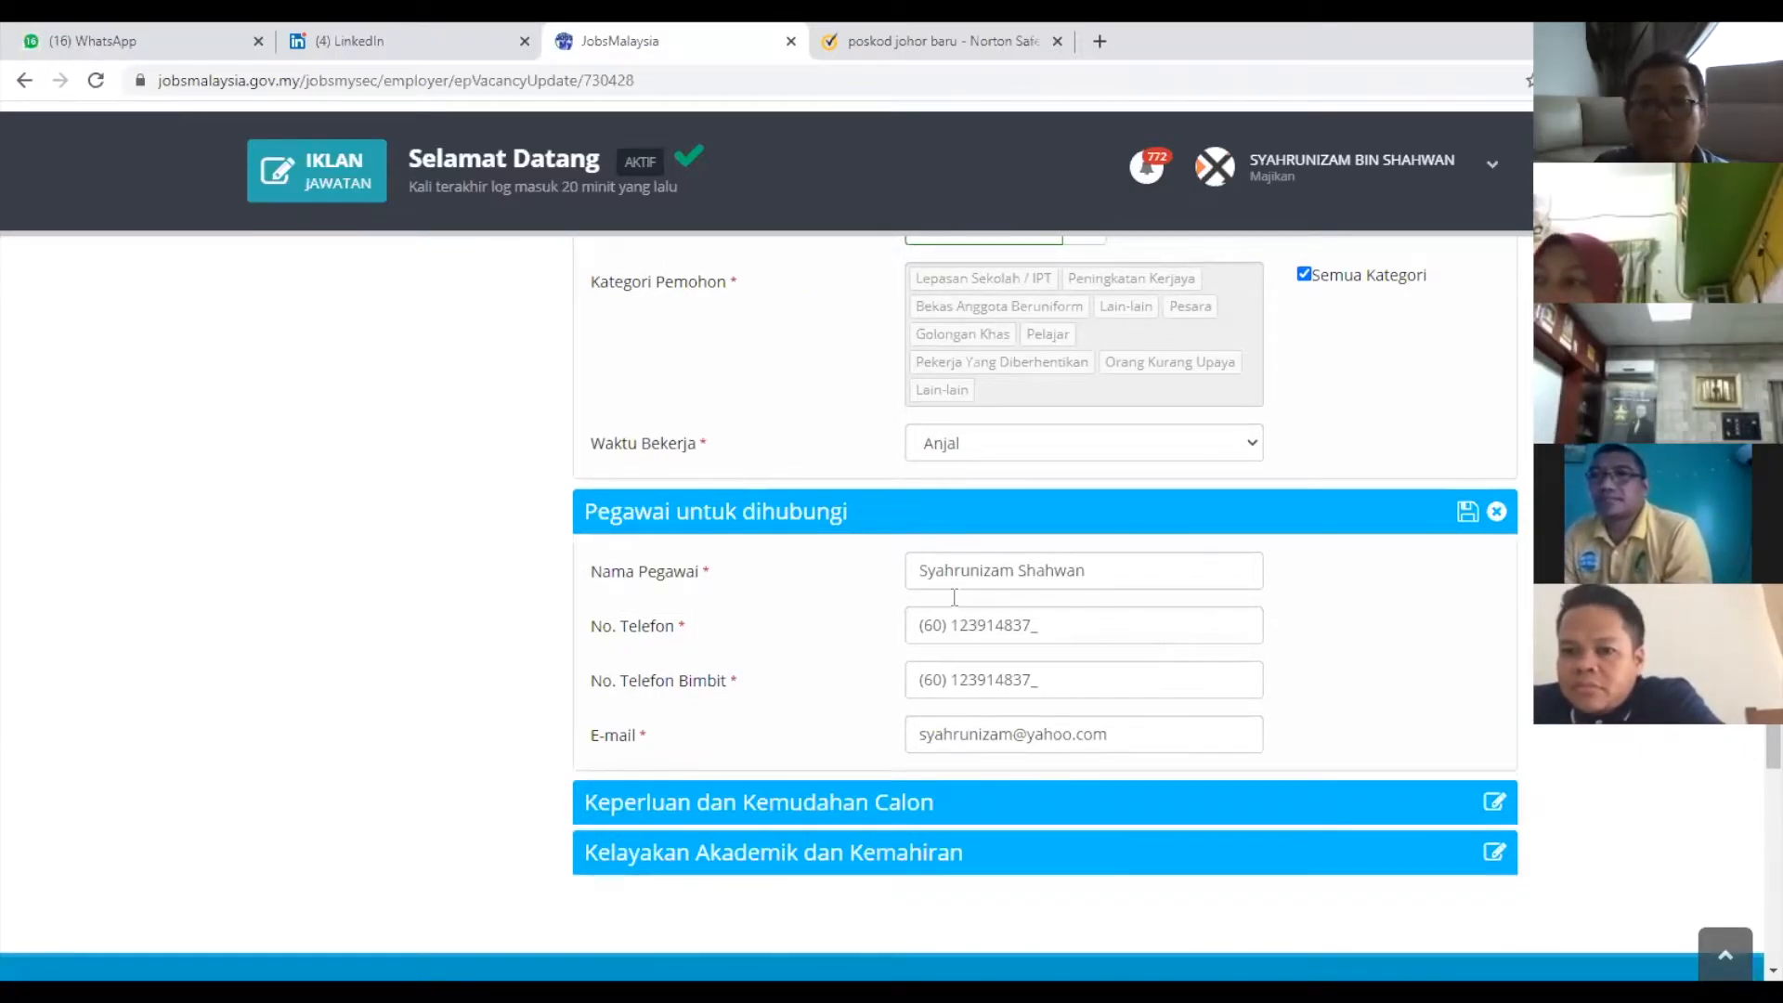
{"action": "scroll", "coordinate": [1346, 613], "scroll_direction": "down", "scroll_amount": 1}
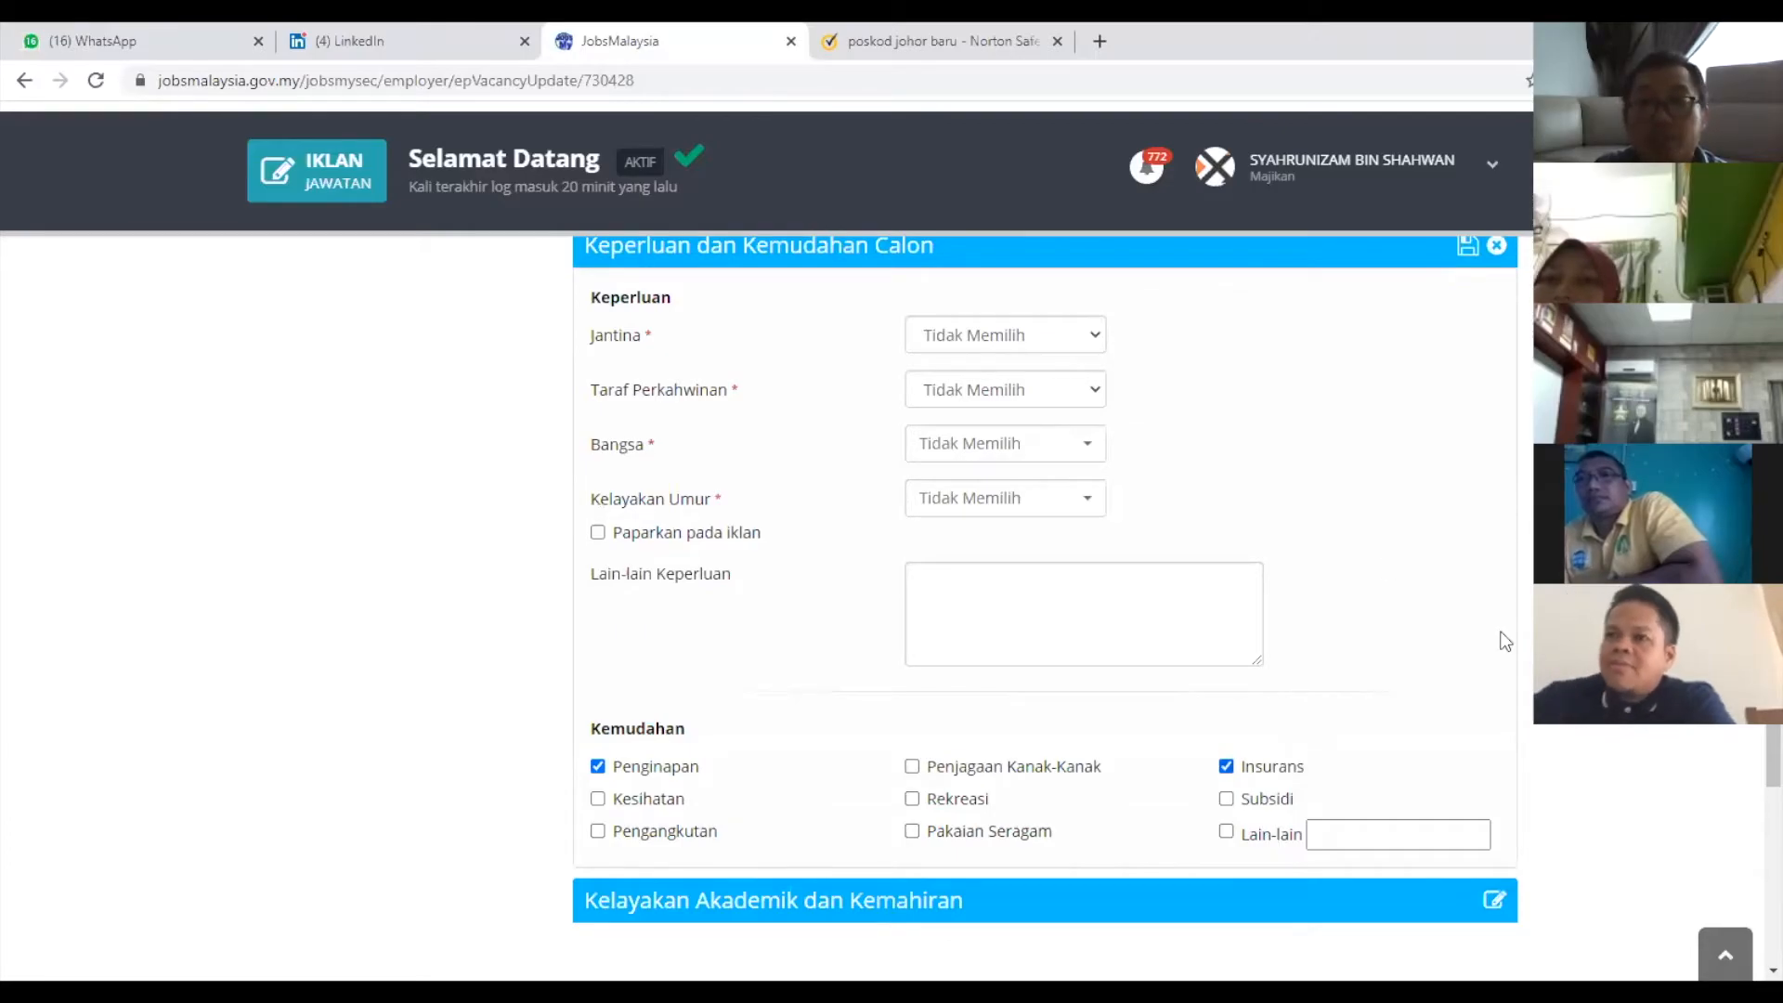
Add Ijazah Sarjana (Masters) in ACC. & FINANCIAL MANAGEMENT & ECONOMICS to the academic qualifications list.
{"action": "scroll", "coordinate": [1497, 637], "scroll_direction": "down", "scroll_amount": 3}
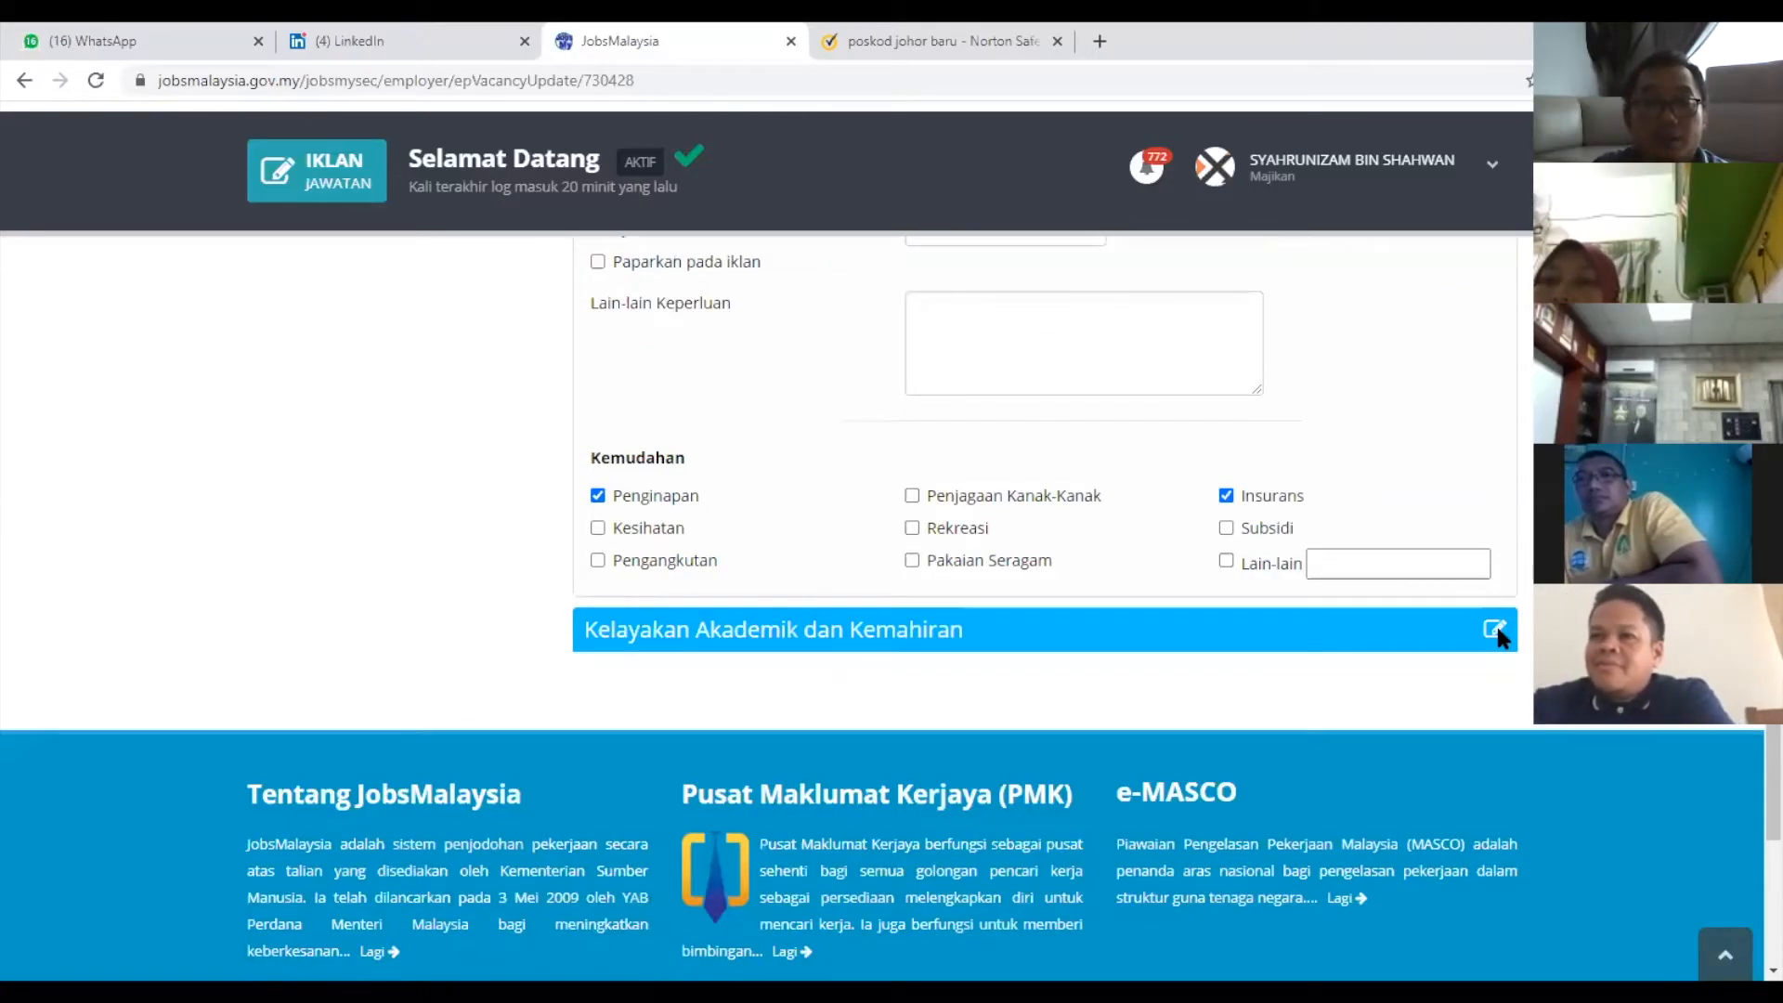
{"action": "left_click", "coordinate": [1495, 632]}
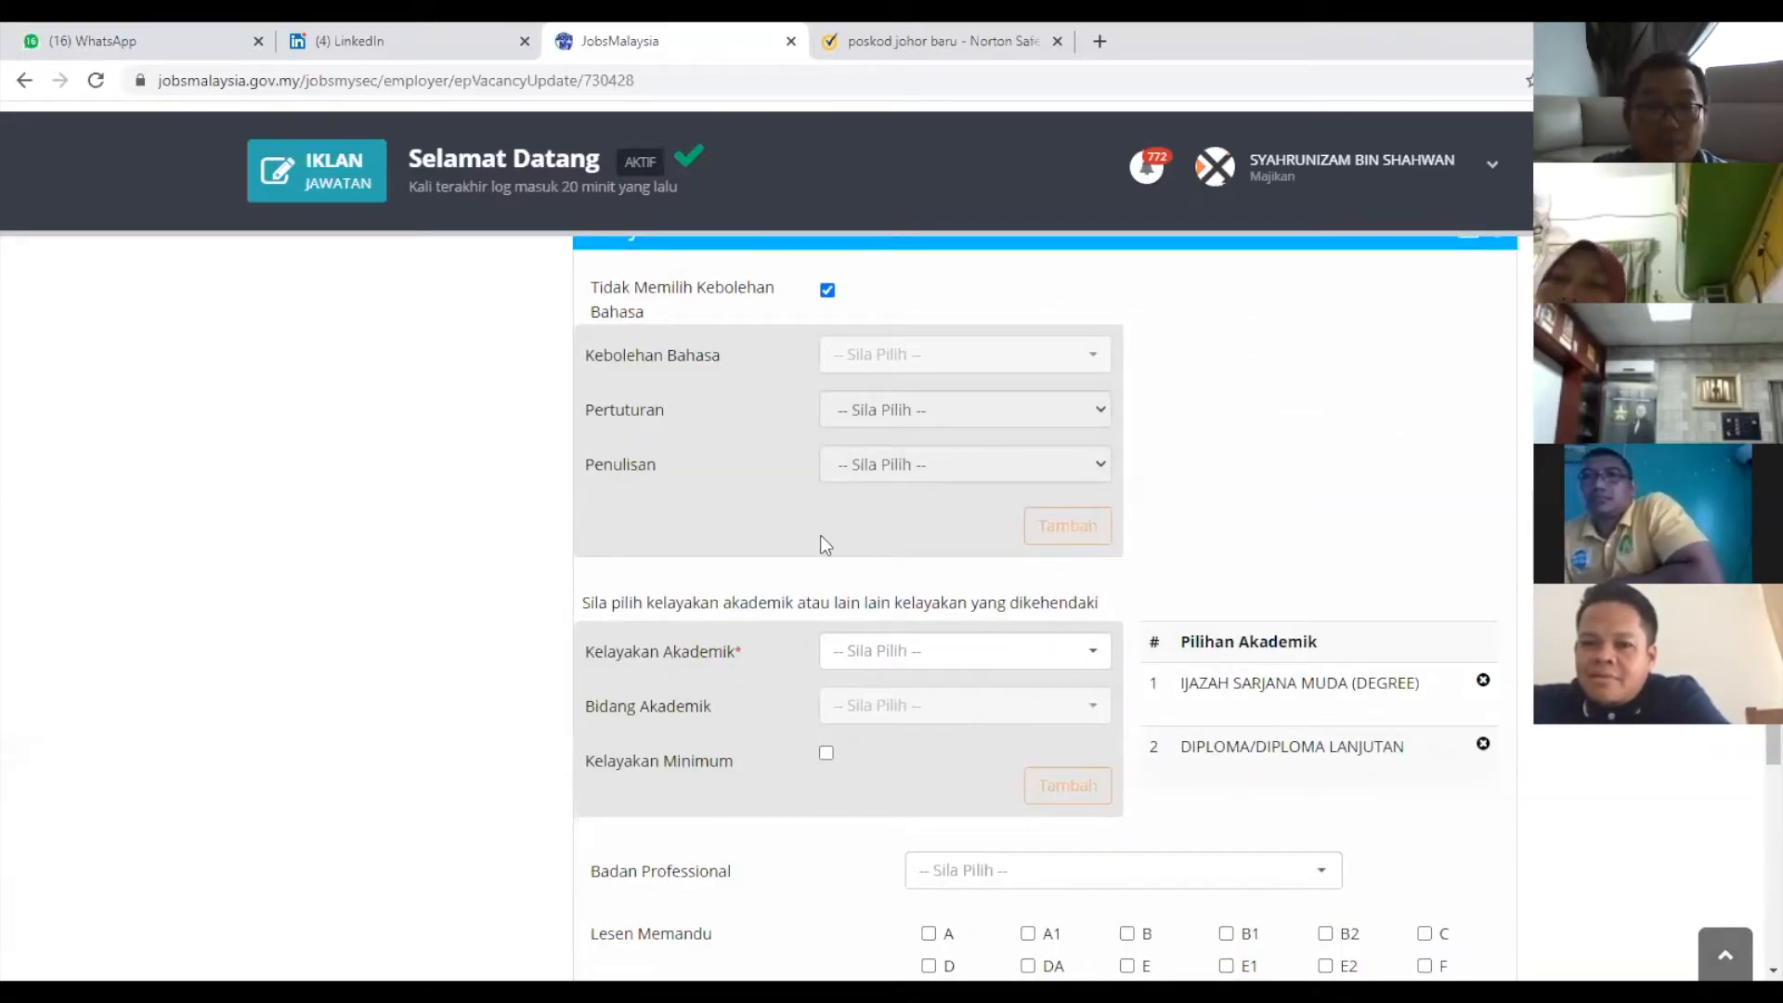
{"action": "left_click", "coordinate": [1098, 644]}
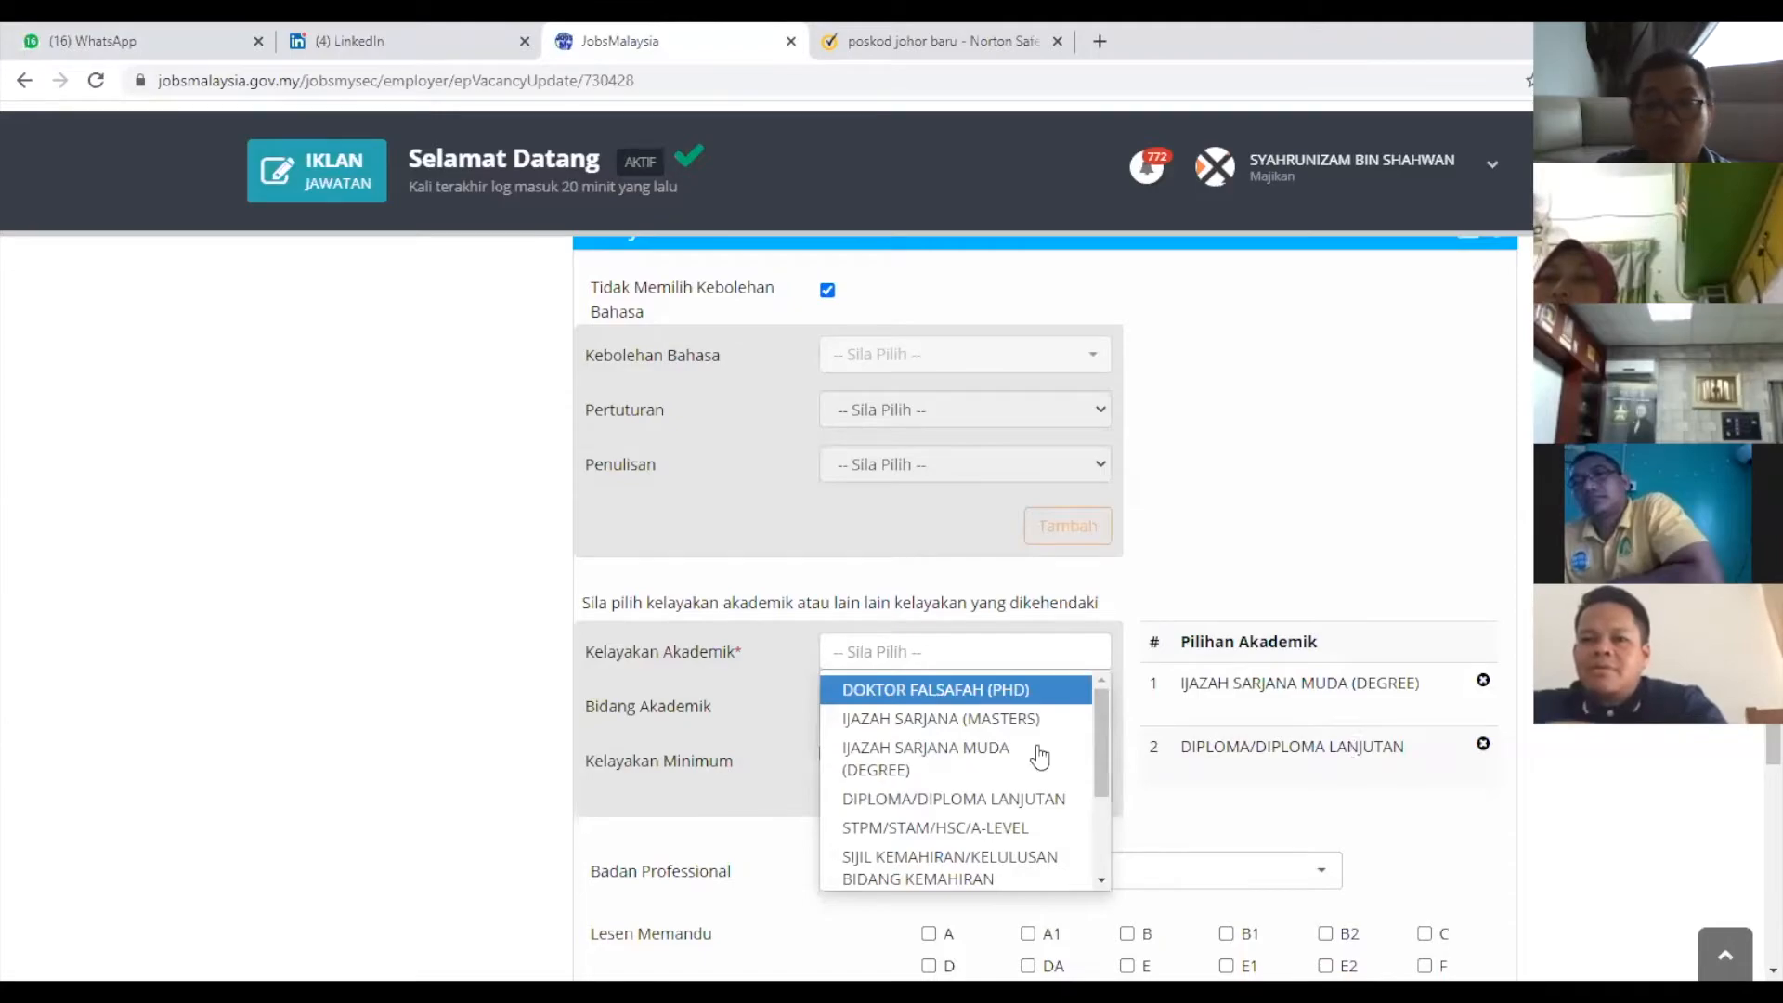
{"action": "left_click", "coordinate": [967, 720]}
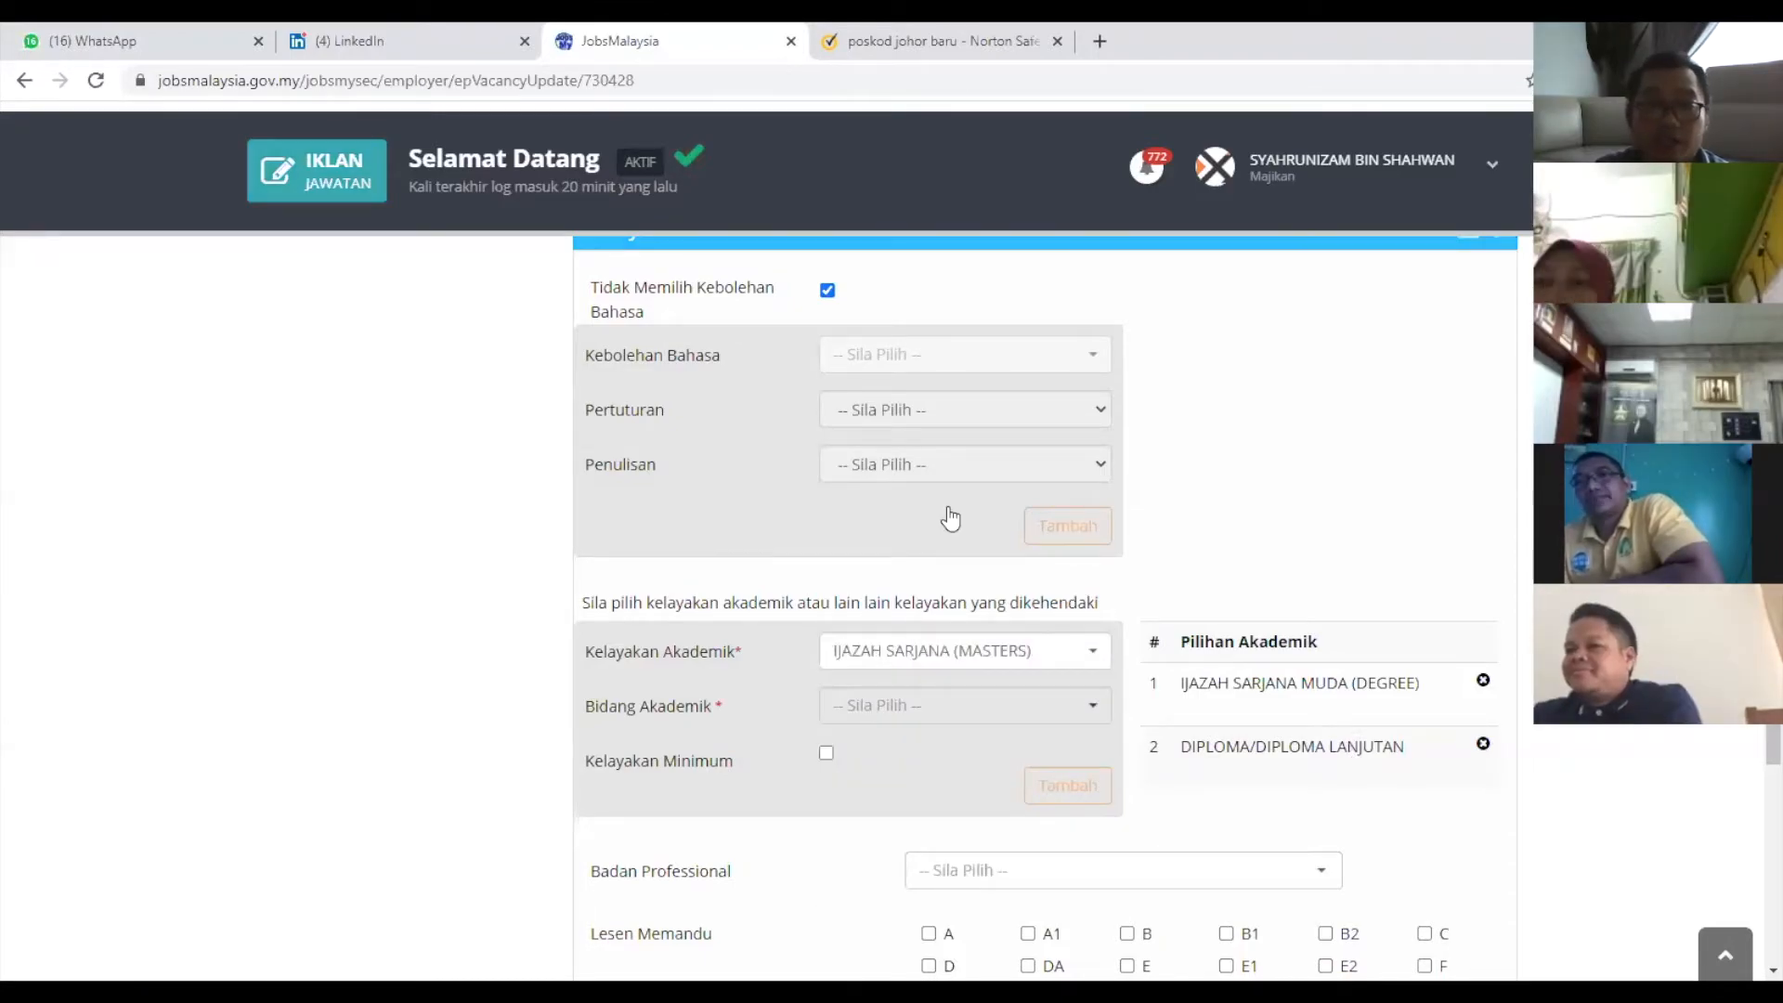
{"action": "scroll", "coordinate": [971, 520], "scroll_direction": "down", "scroll_amount": 3}
{"action": "left_click", "coordinate": [1031, 461]}
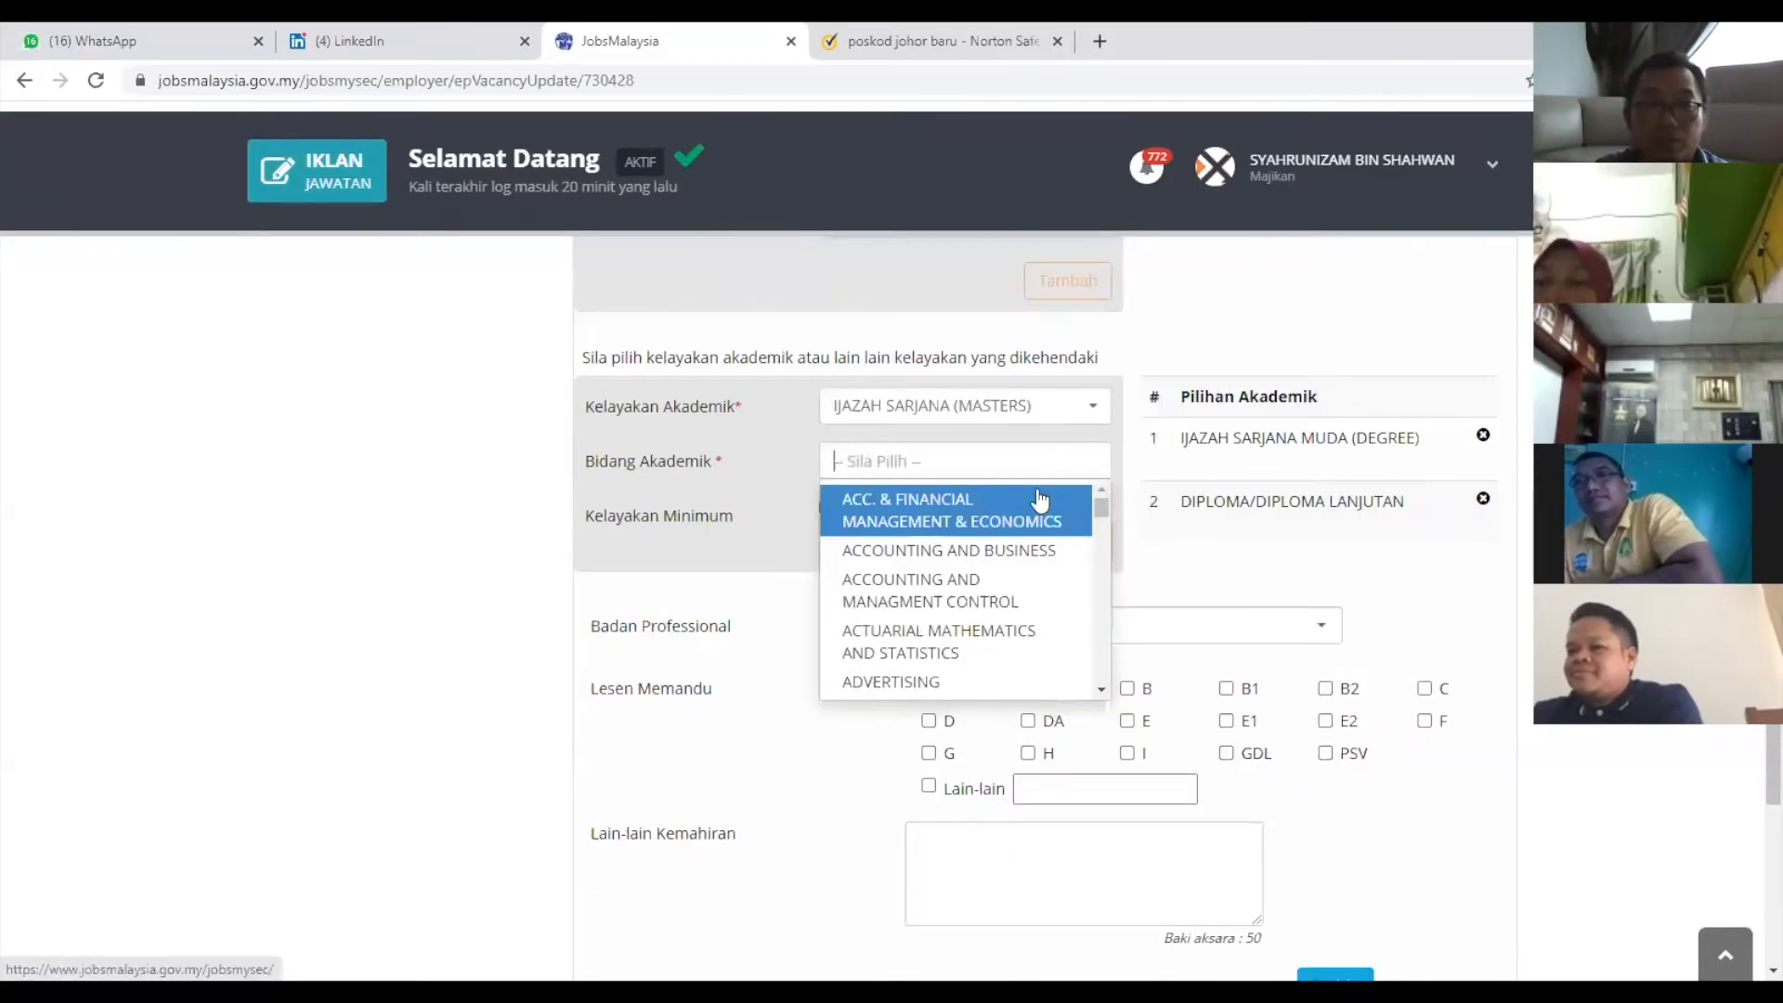
{"action": "left_click", "coordinate": [1053, 507]}
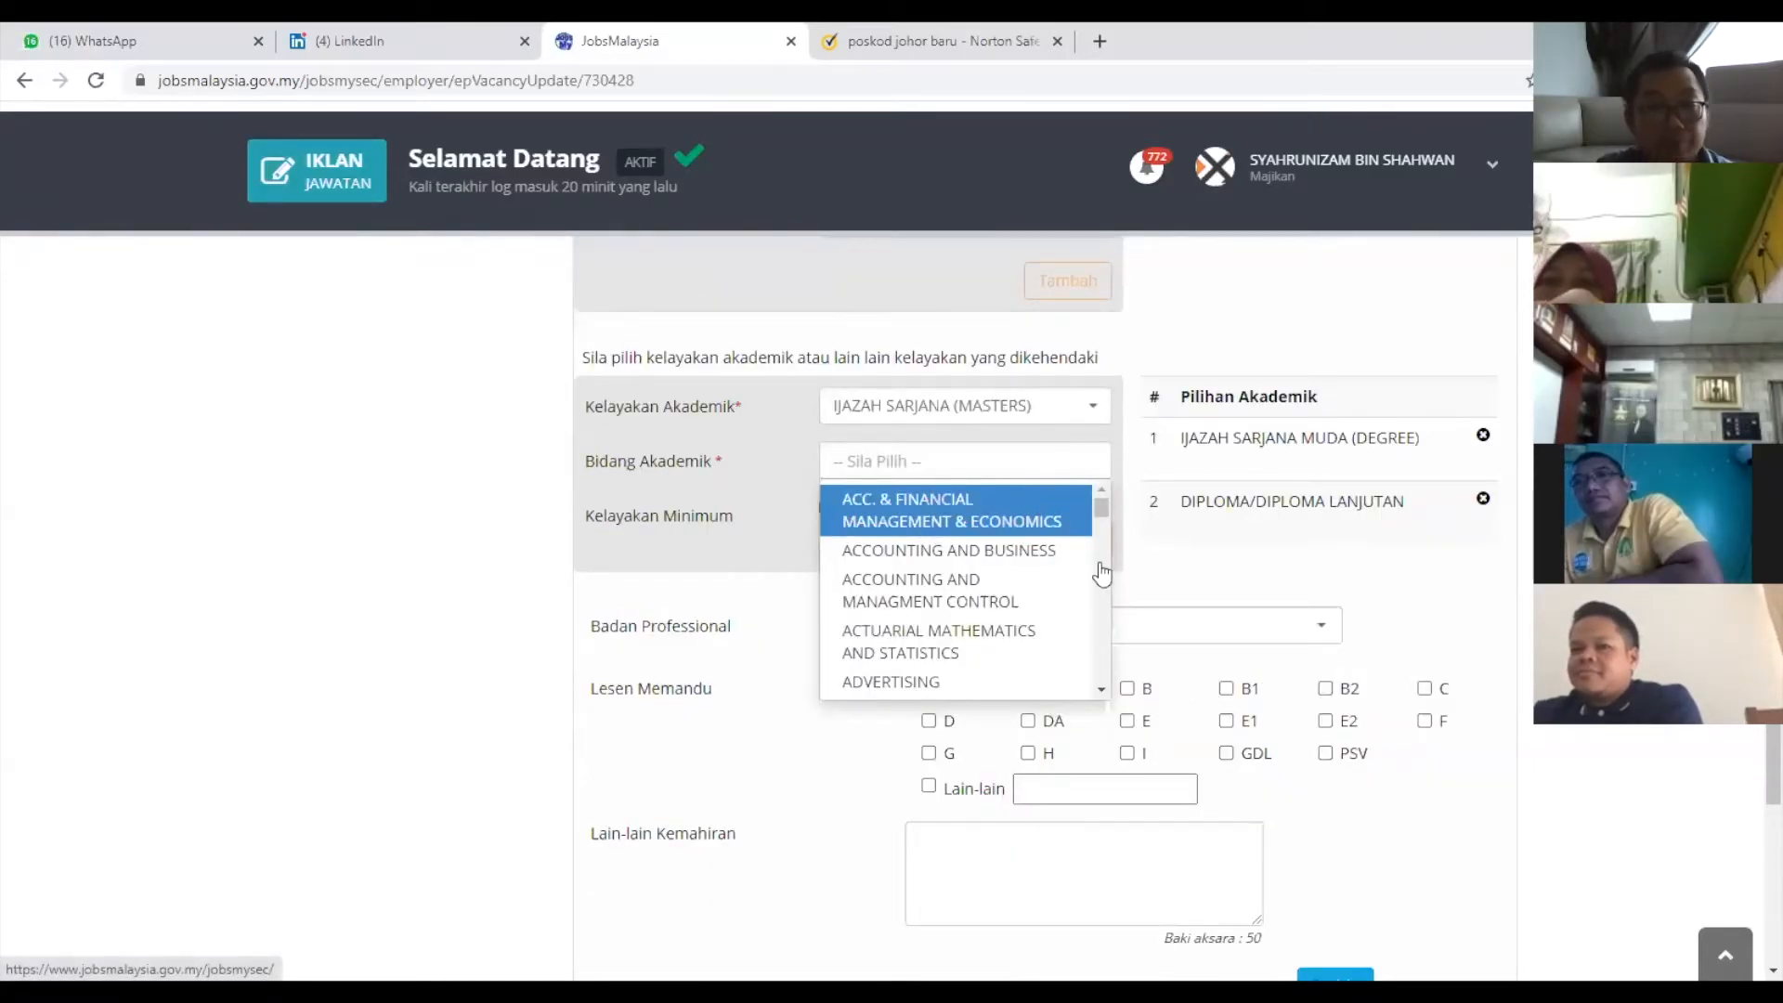
{"action": "left_click", "coordinate": [1052, 569]}
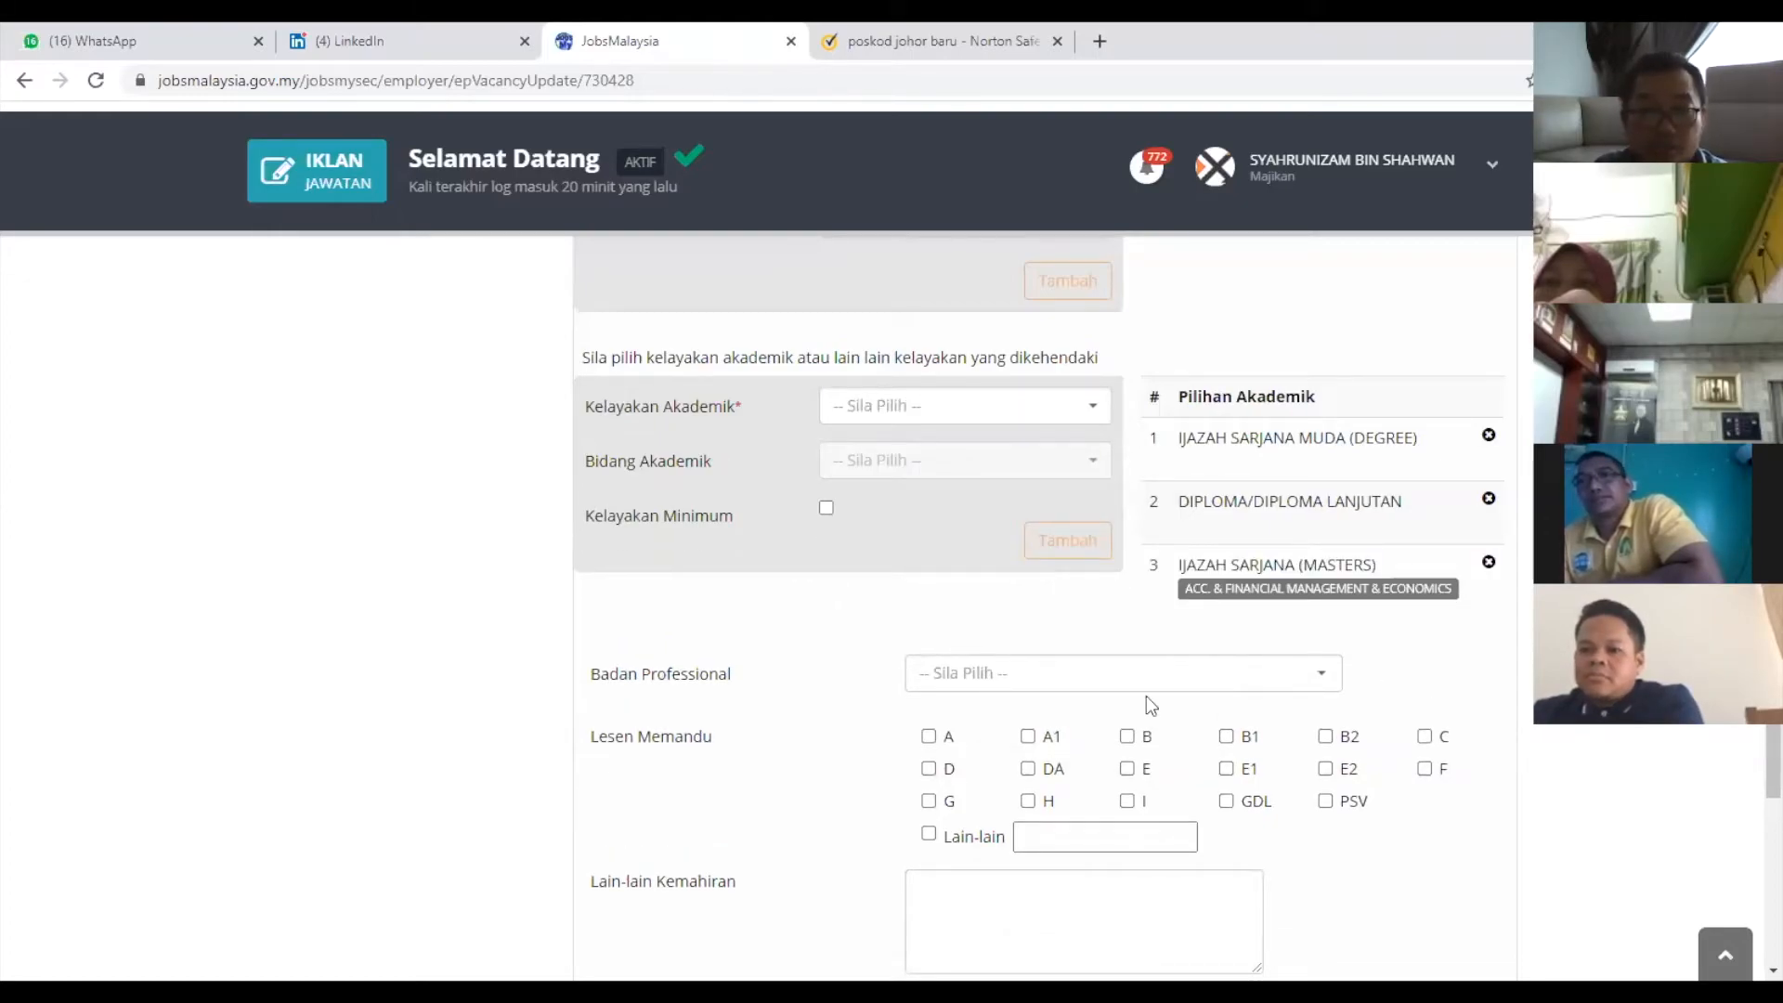
Preview the Perunding Insurans ad: 25 vacancies, RM2,000.00 monthly, Kontrak, closing 27 Jul 2020.
{"action": "scroll", "coordinate": [1375, 702], "scroll_direction": "down", "scroll_amount": 3}
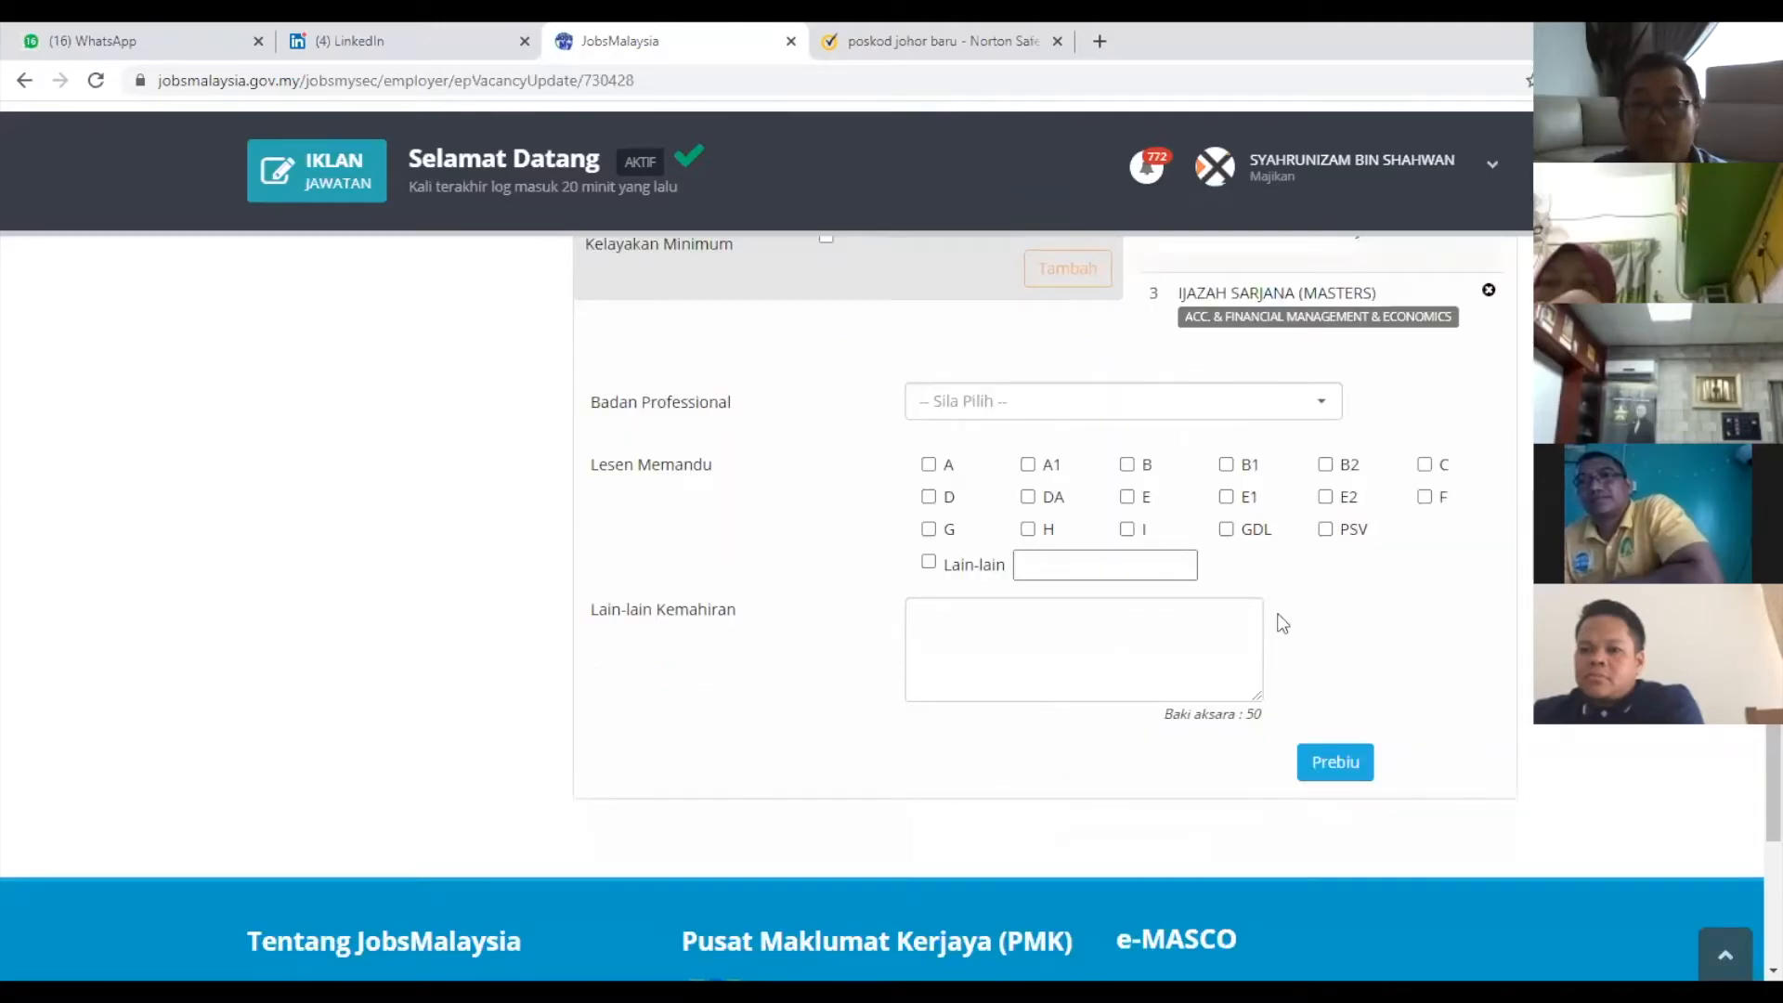
{"action": "scroll", "coordinate": [1350, 503], "scroll_direction": "up", "scroll_amount": 6}
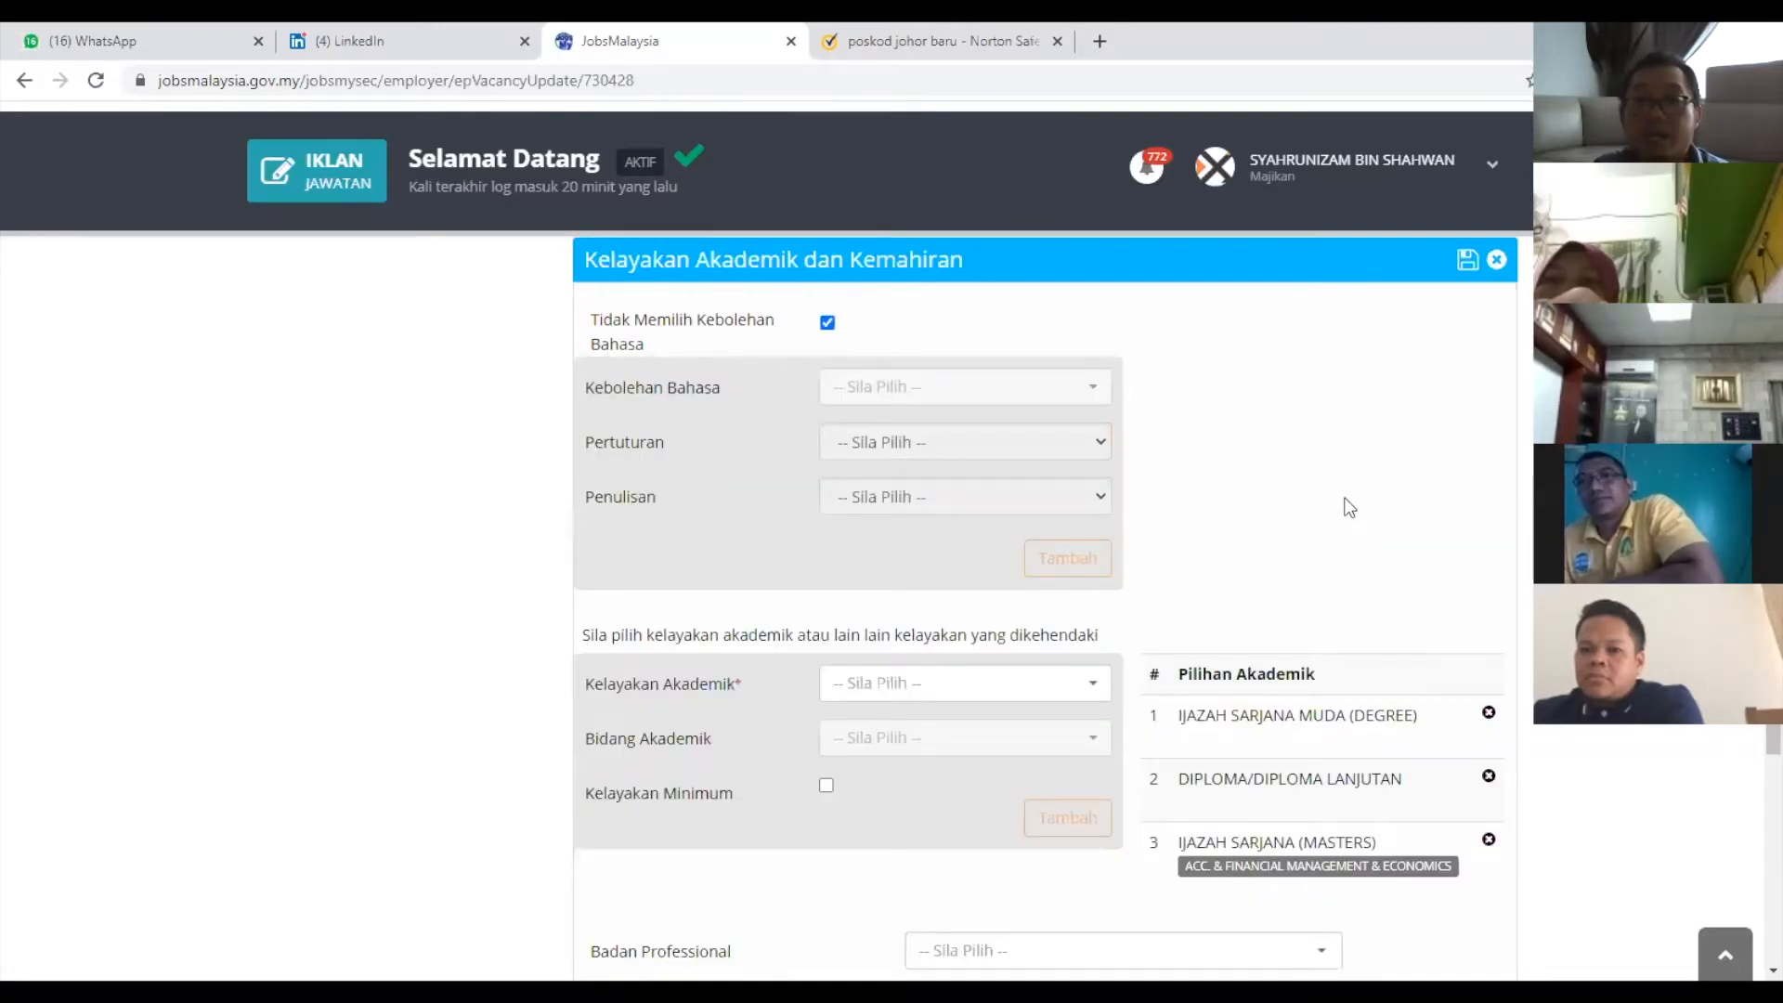
{"action": "scroll", "coordinate": [1009, 566], "scroll_direction": "up", "scroll_amount": 5}
{"action": "scroll", "coordinate": [757, 790], "scroll_direction": "up", "scroll_amount": 4}
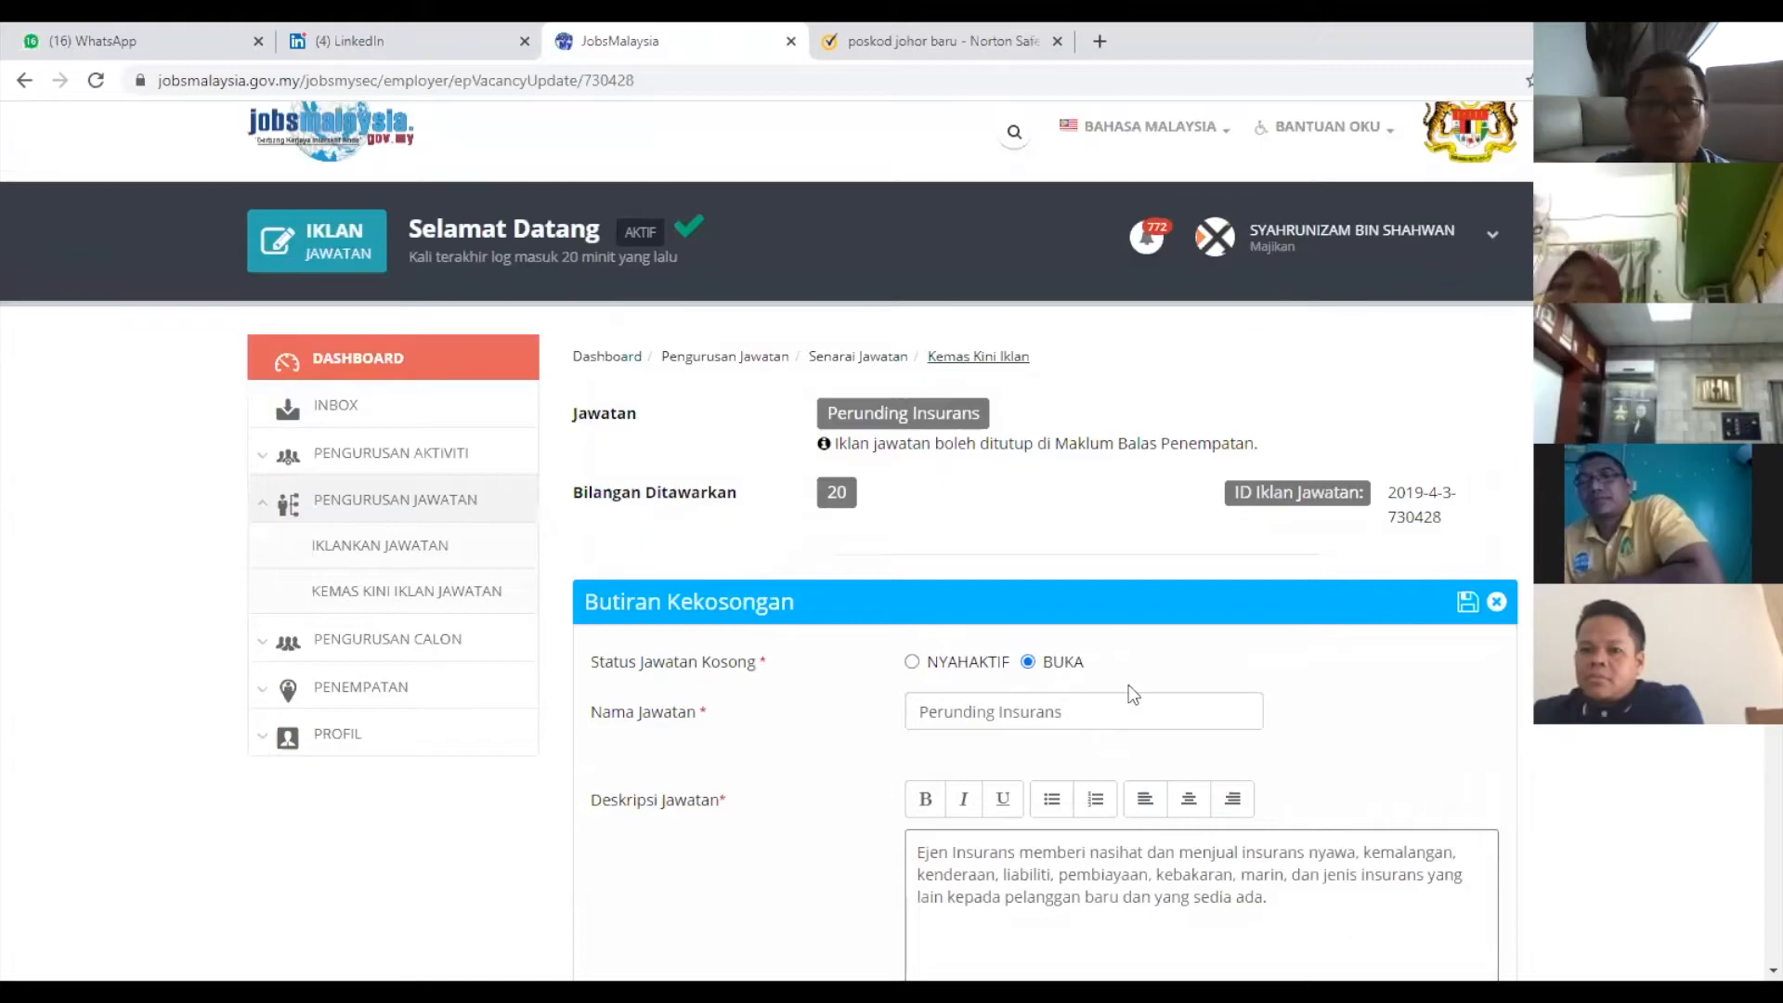
{"action": "scroll", "coordinate": [1125, 684], "scroll_direction": "down", "scroll_amount": 6}
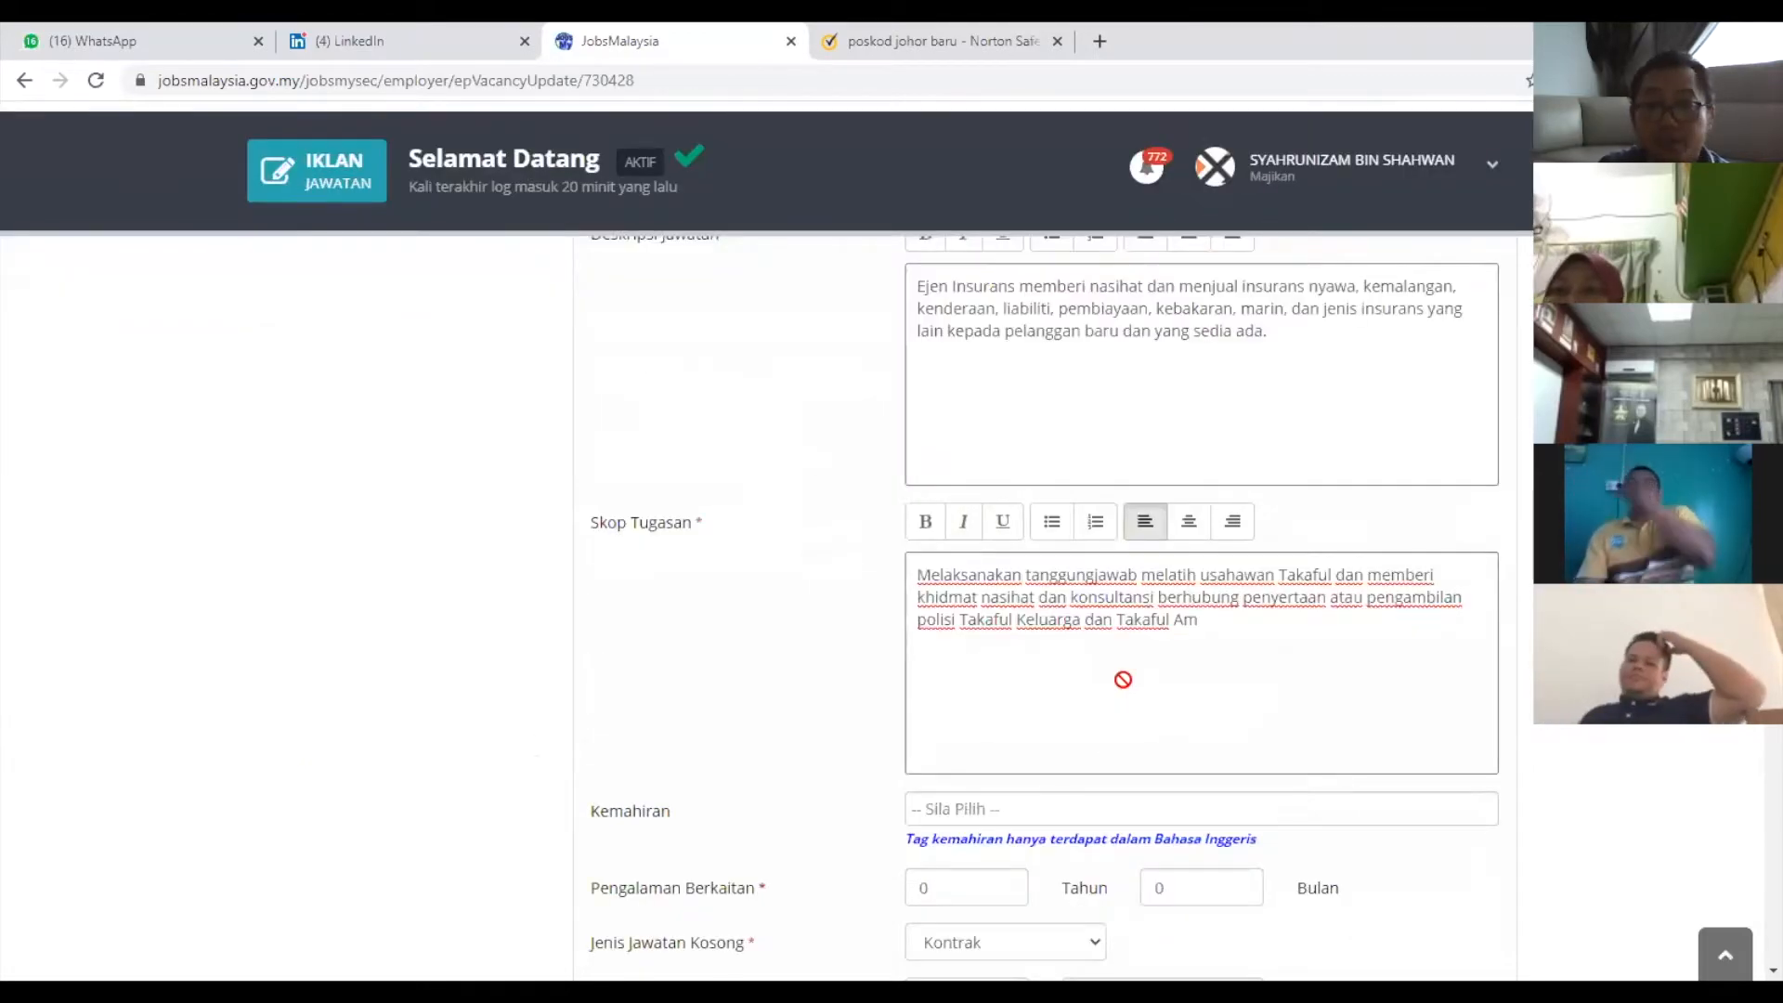
{"action": "scroll", "coordinate": [1124, 689], "scroll_direction": "down", "scroll_amount": 8}
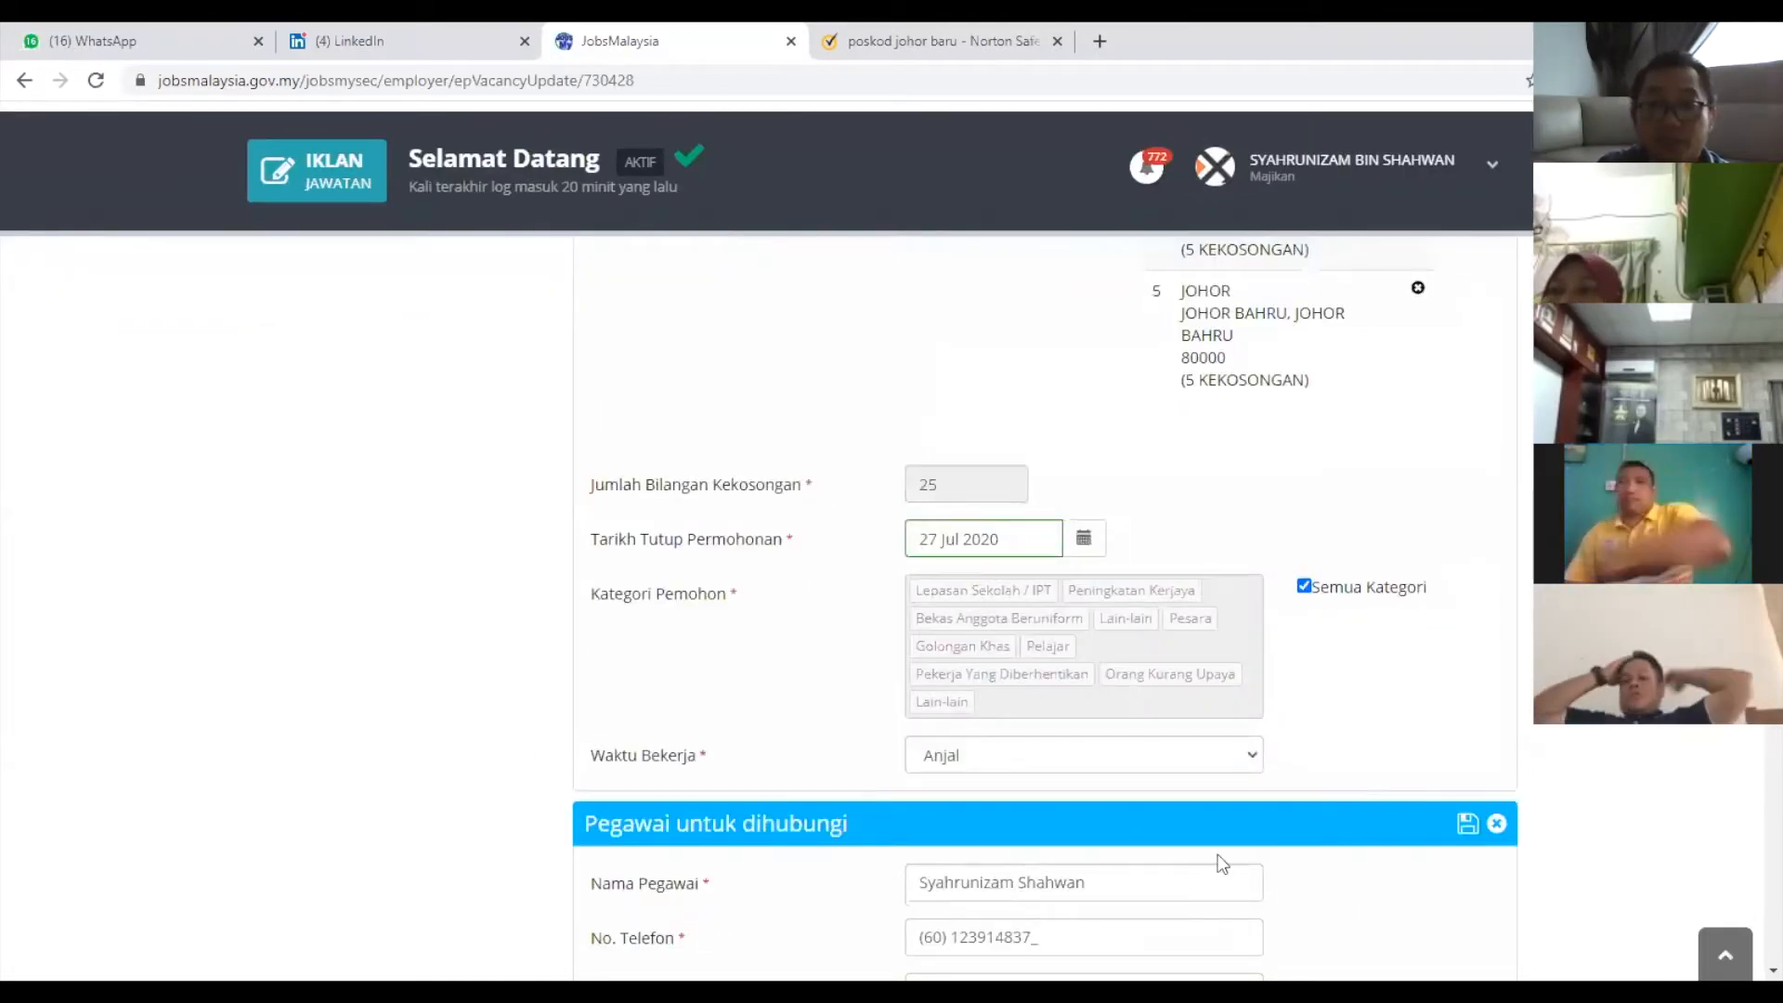
{"action": "scroll", "coordinate": [1219, 860], "scroll_direction": "down", "scroll_amount": 5}
{"action": "scroll", "coordinate": [1224, 862], "scroll_direction": "down", "scroll_amount": 10}
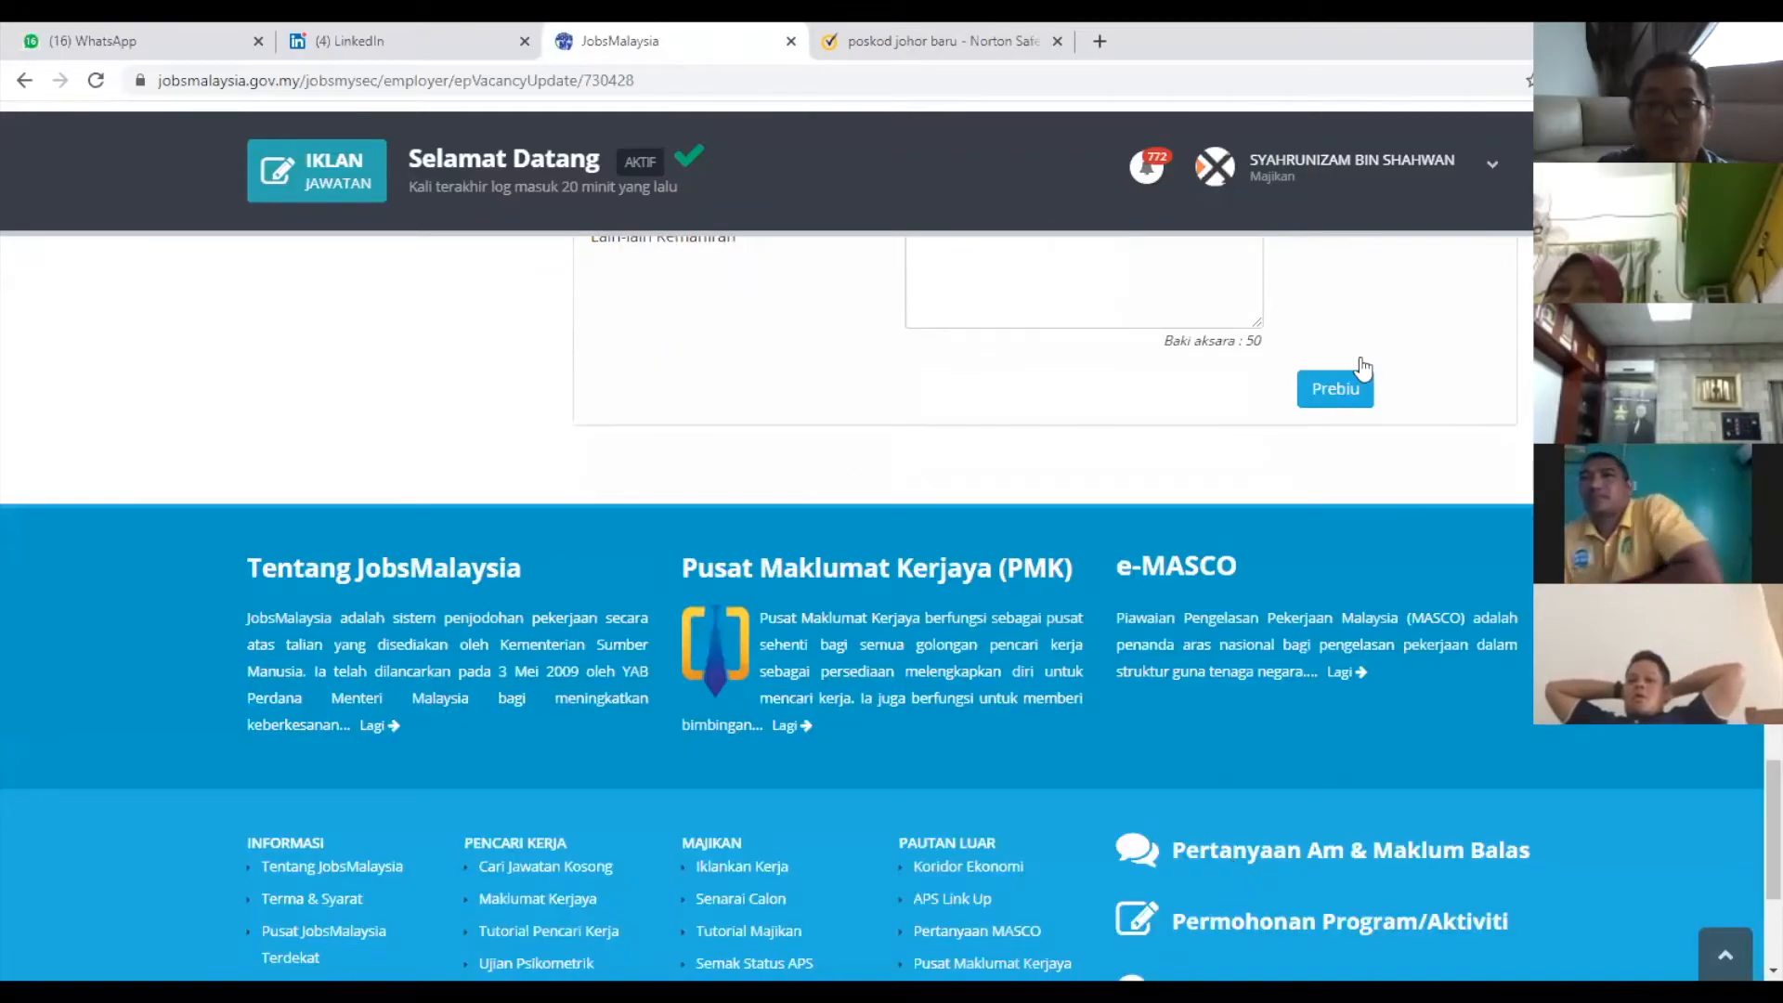
{"action": "left_click", "coordinate": [1335, 389]}
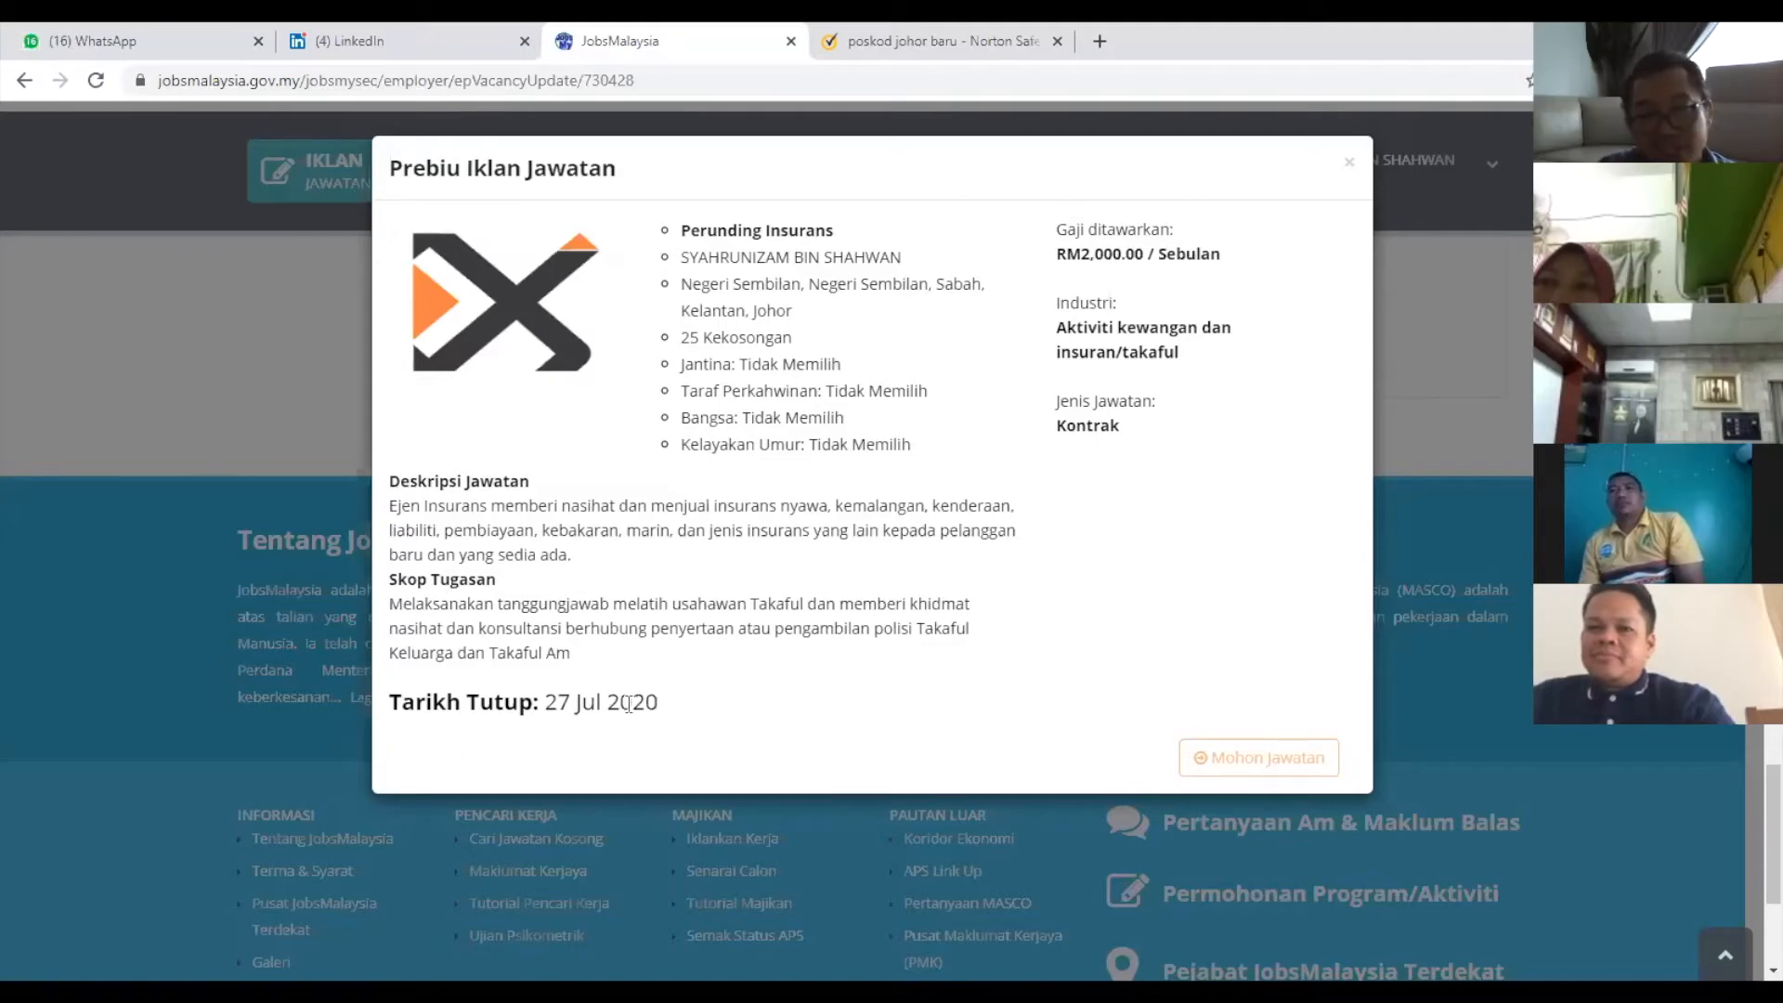
Close the Prebiu Iklan Jawatan preview of the Perunding Insurans ad.
{"action": "key", "text": "Escape"}
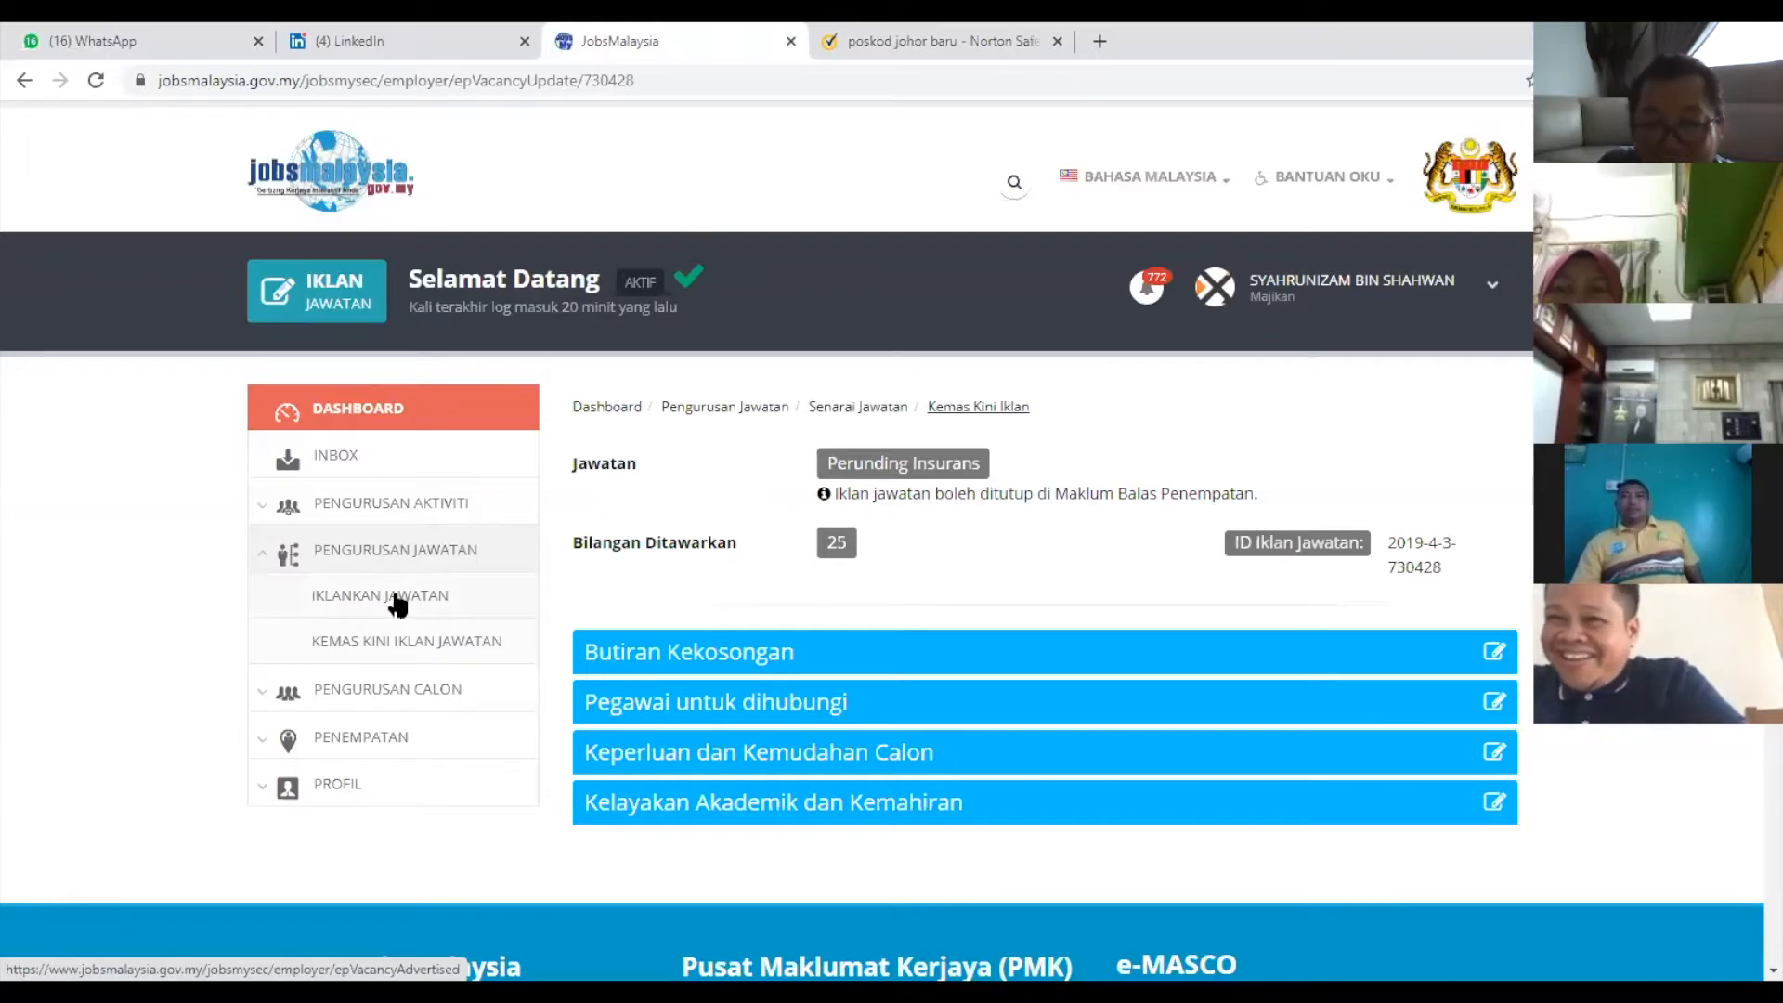
Go to the advertised vacancies list and highlight the Perunding Insurans entry closing 27 Jul 2020.
{"action": "left_click", "coordinate": [371, 646]}
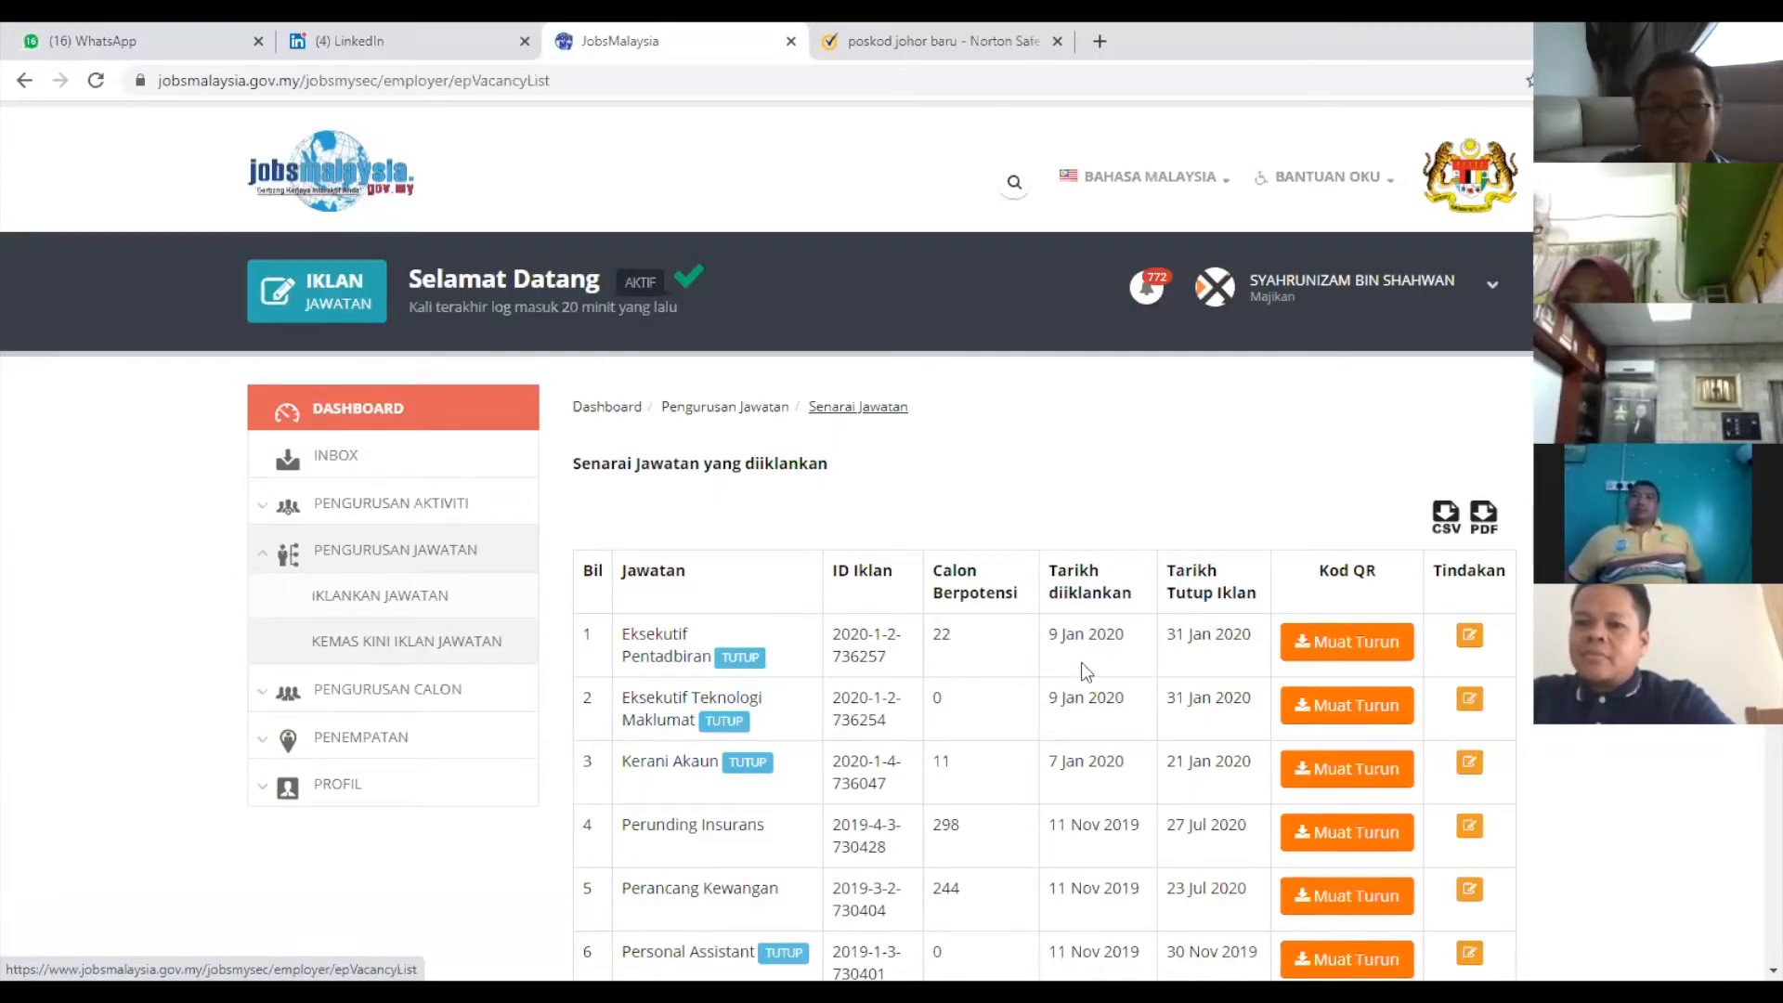
{"action": "scroll", "coordinate": [1081, 662], "scroll_direction": "down", "scroll_amount": 1}
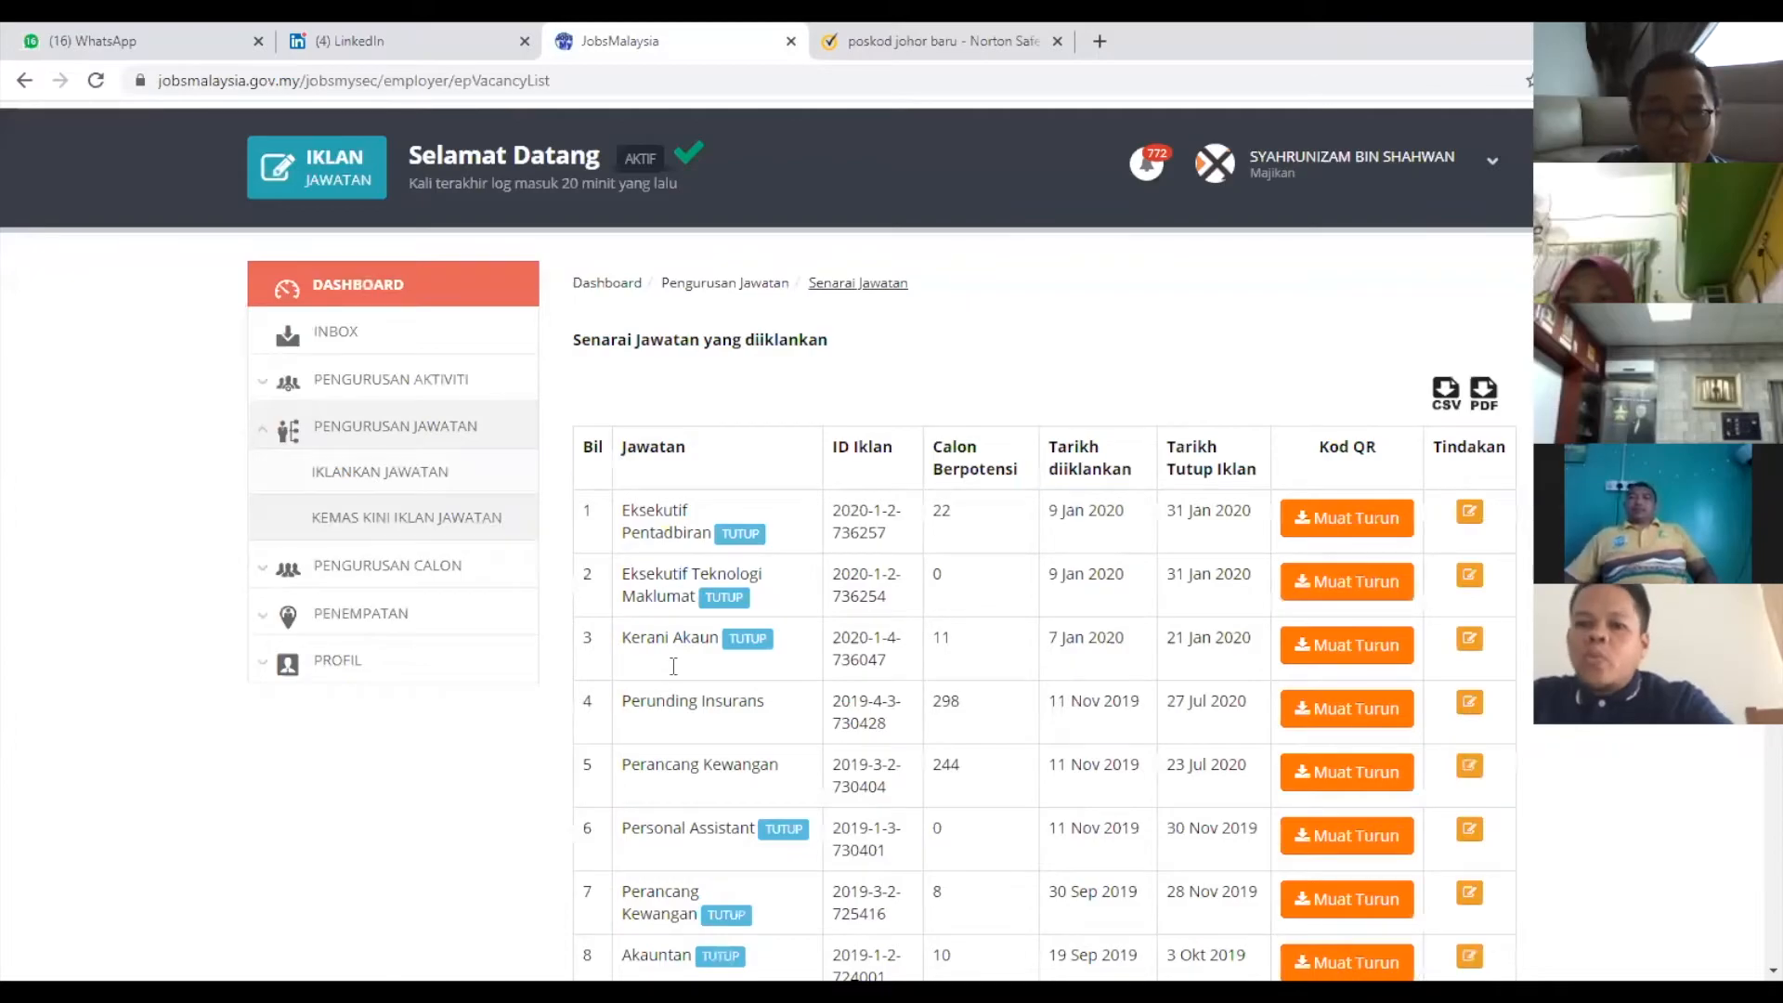
{"action": "scroll", "coordinate": [673, 666], "scroll_direction": "down", "scroll_amount": 2}
{"action": "scroll", "coordinate": [779, 864], "scroll_direction": "up", "scroll_amount": 3}
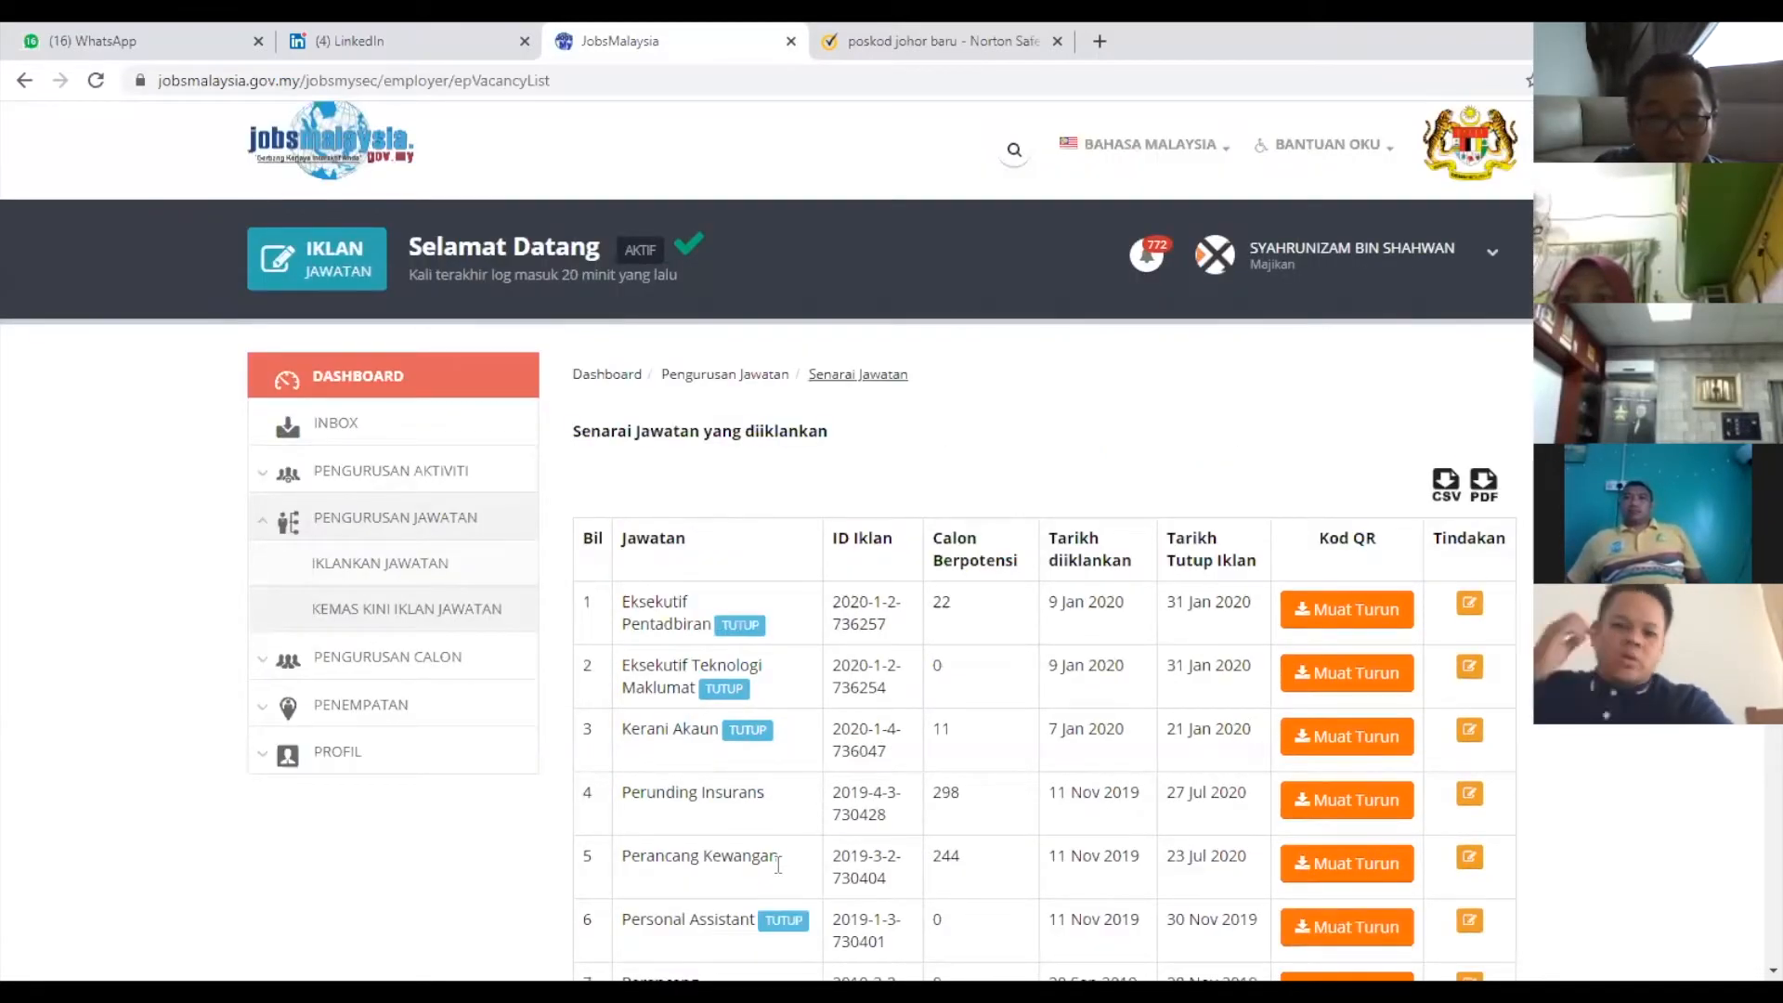
{"action": "left_click_drag", "start_coordinate": [622, 793], "coordinate": [874, 823]}
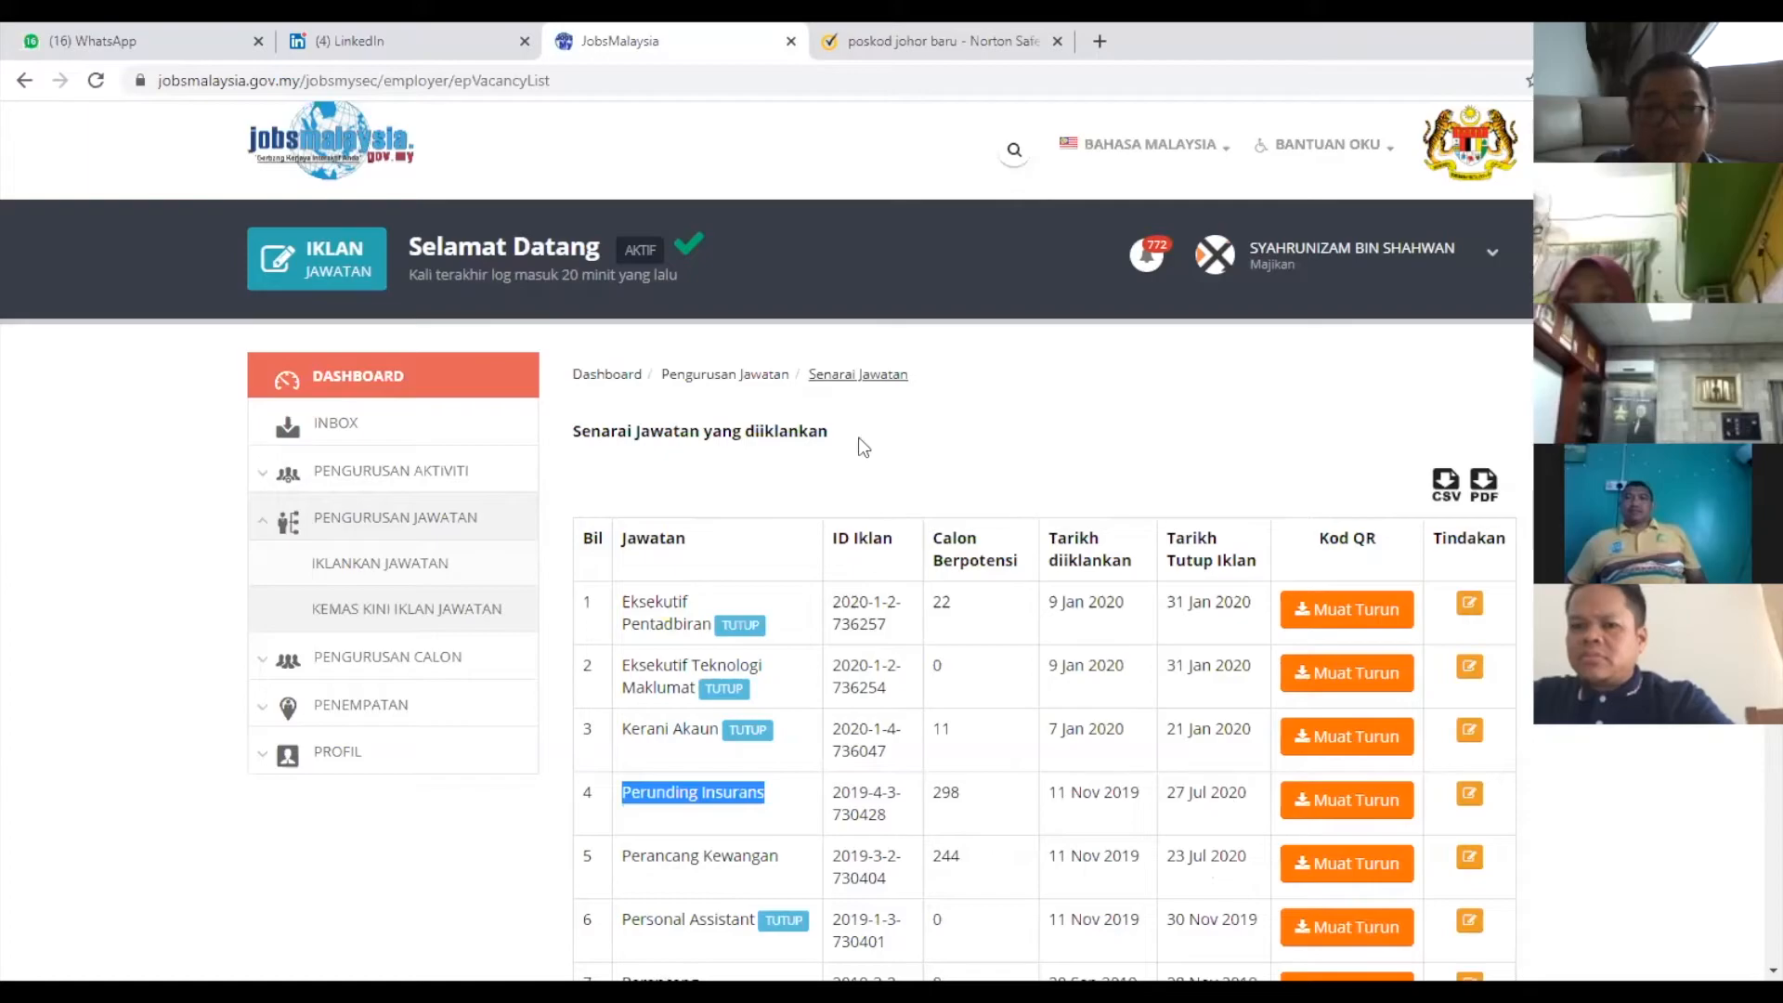
{"action": "scroll", "coordinate": [926, 525], "scroll_direction": "down", "scroll_amount": 5}
{"action": "scroll", "coordinate": [926, 525], "scroll_direction": "up", "scroll_amount": 5}
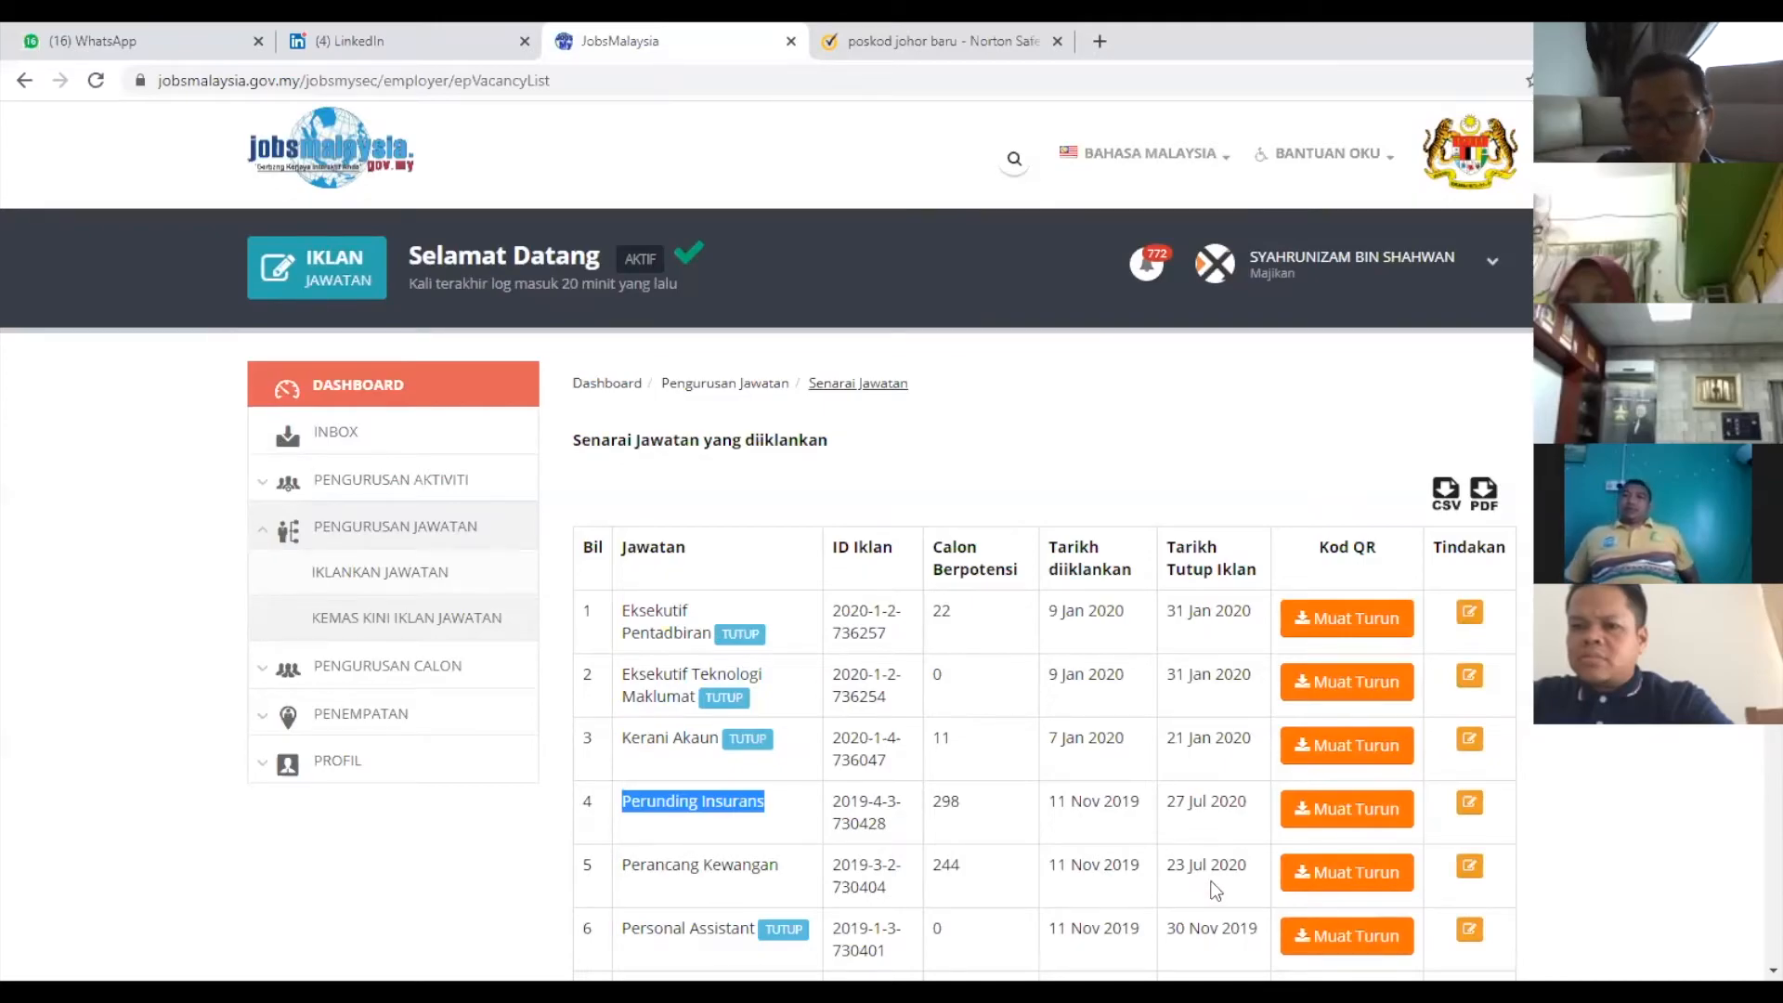
In Perancang Kewangan's vacancy details, set Tarikh Tutup to 27 Jul 2020, save and confirm.
{"action": "left_click", "coordinate": [1471, 868]}
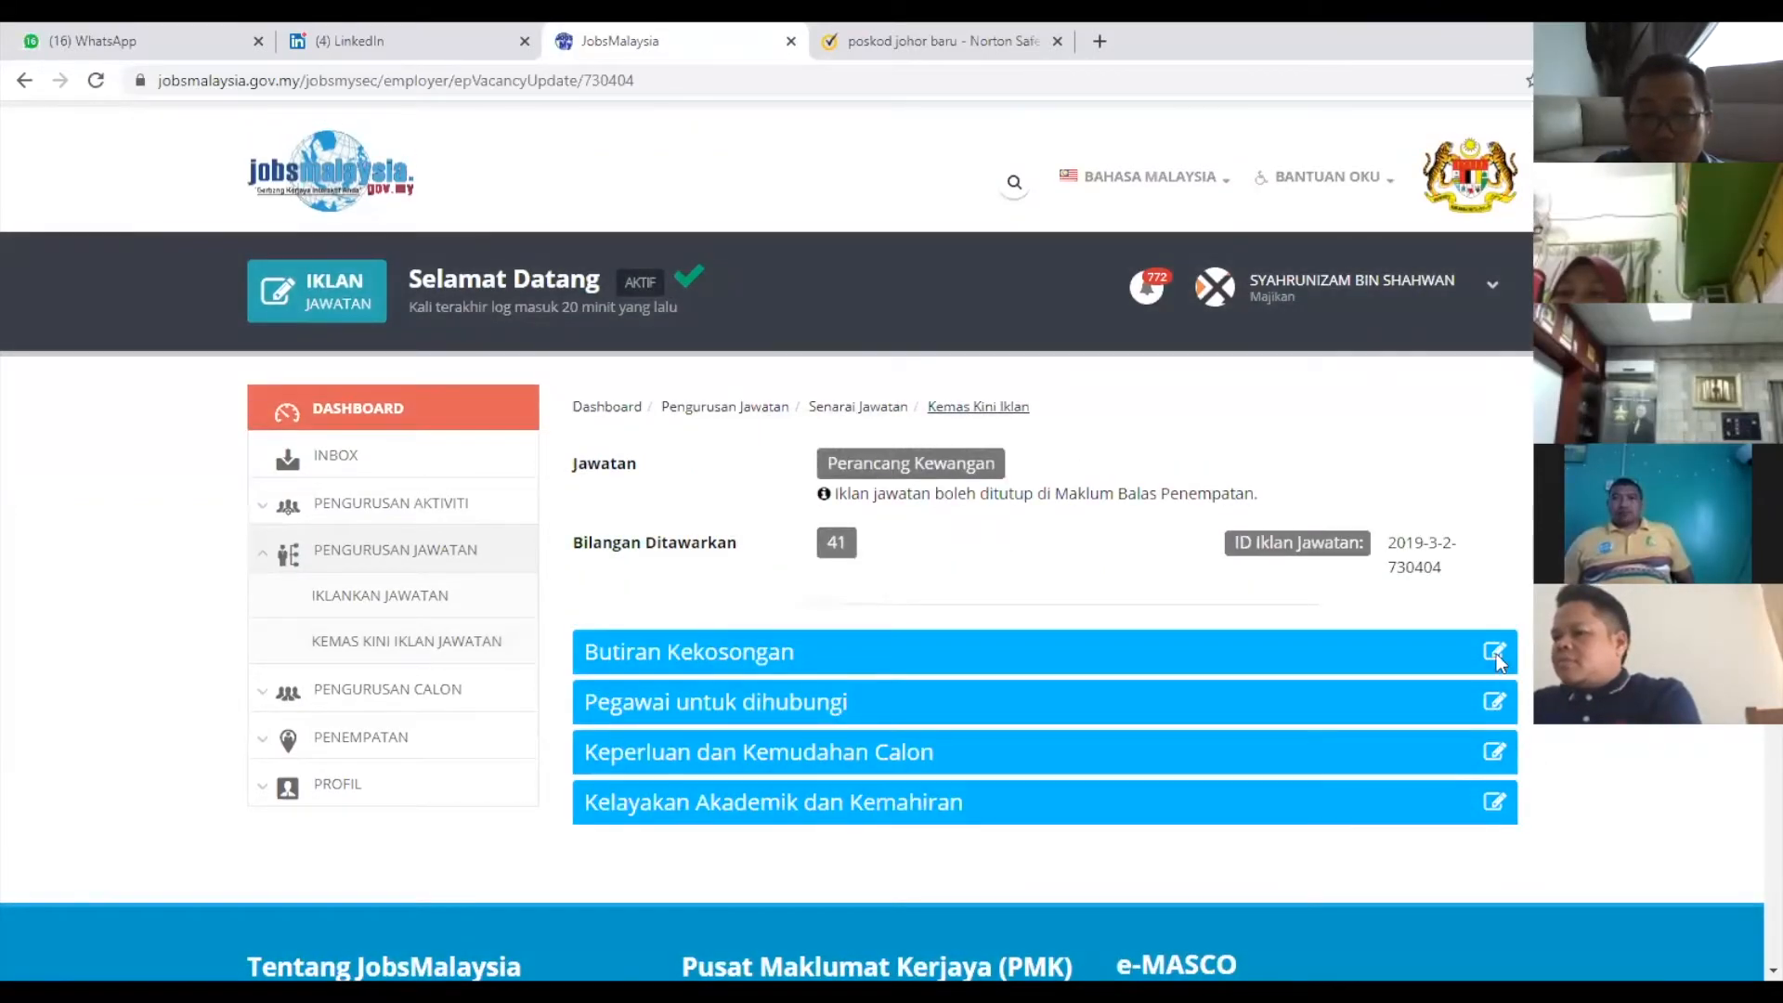
{"action": "left_click", "coordinate": [1496, 654]}
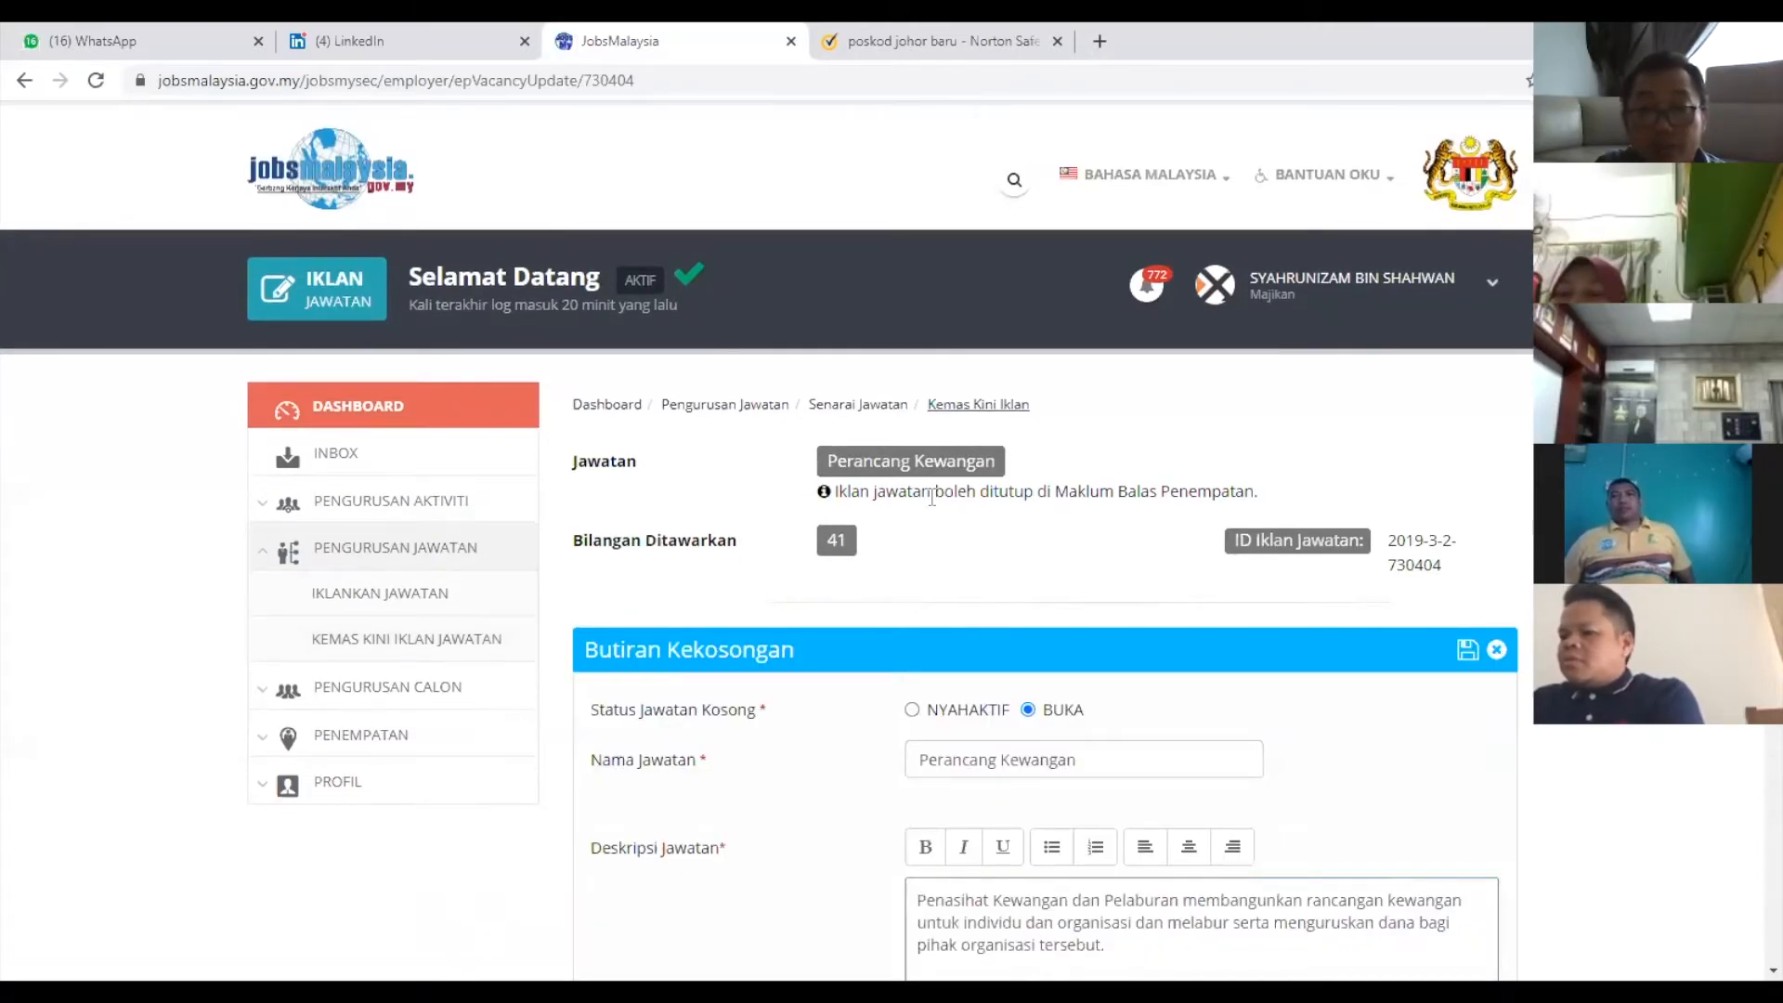
{"action": "scroll", "coordinate": [1001, 400], "scroll_direction": "down", "scroll_amount": 7}
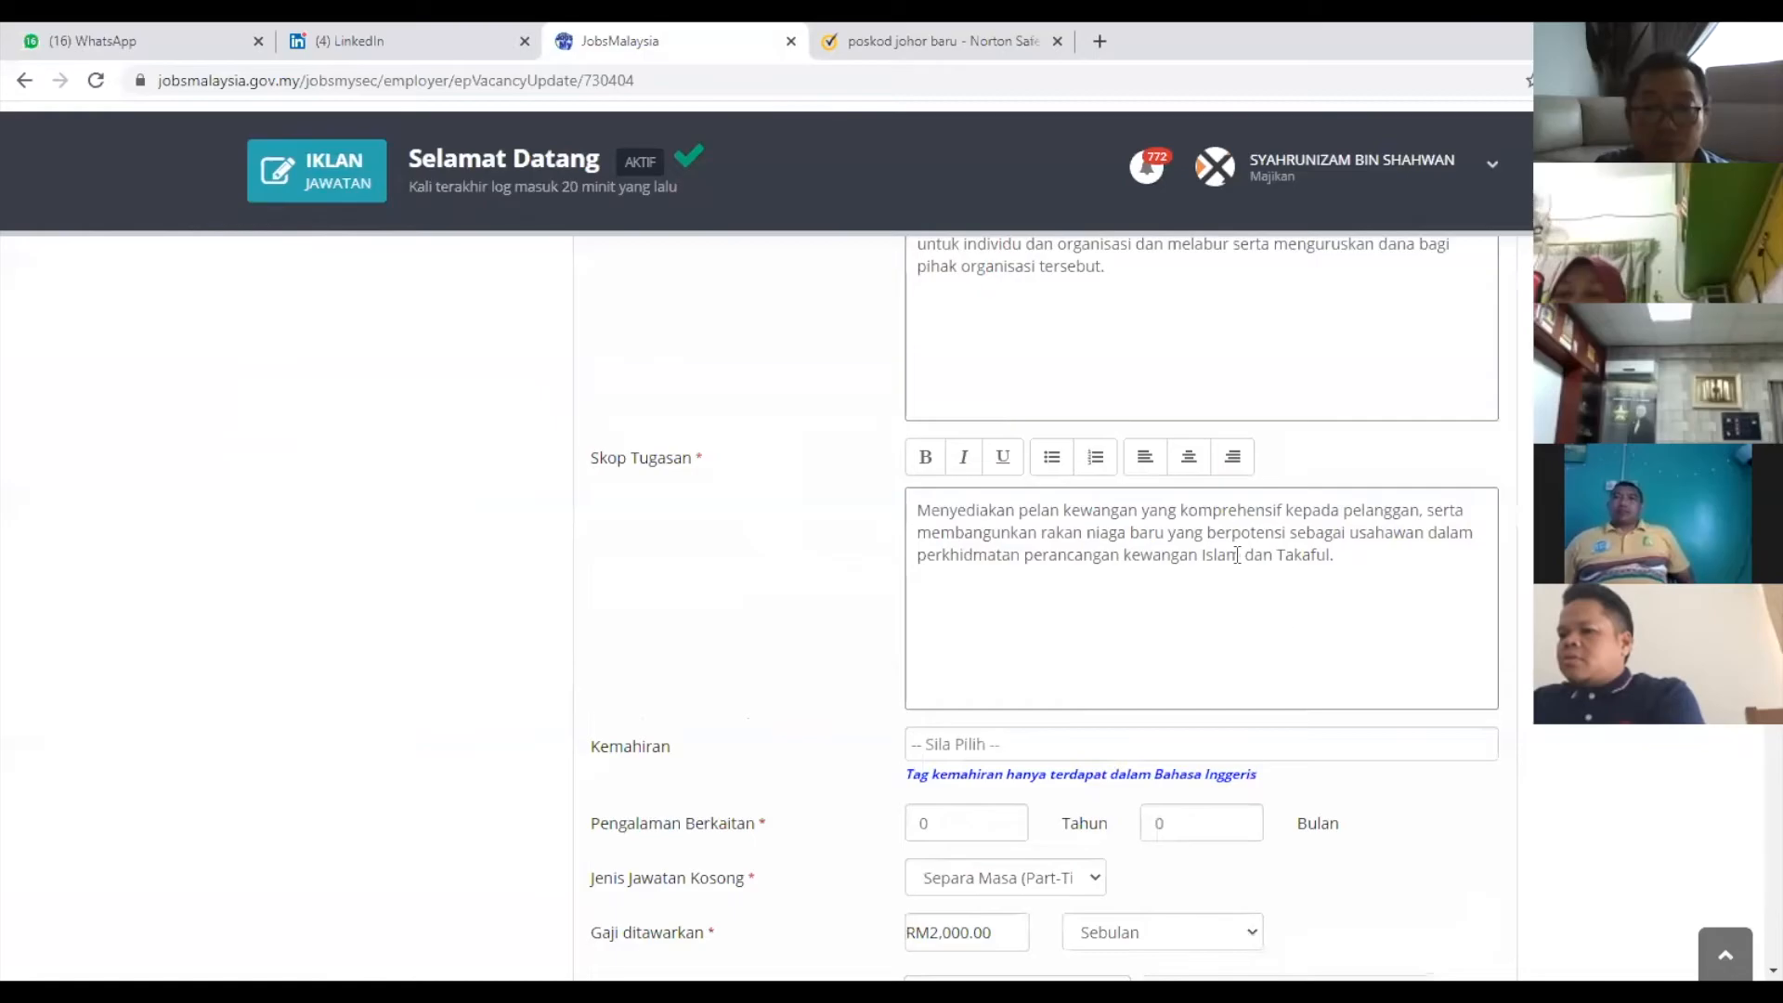
{"action": "scroll", "coordinate": [1278, 604], "scroll_direction": "down", "scroll_amount": 10}
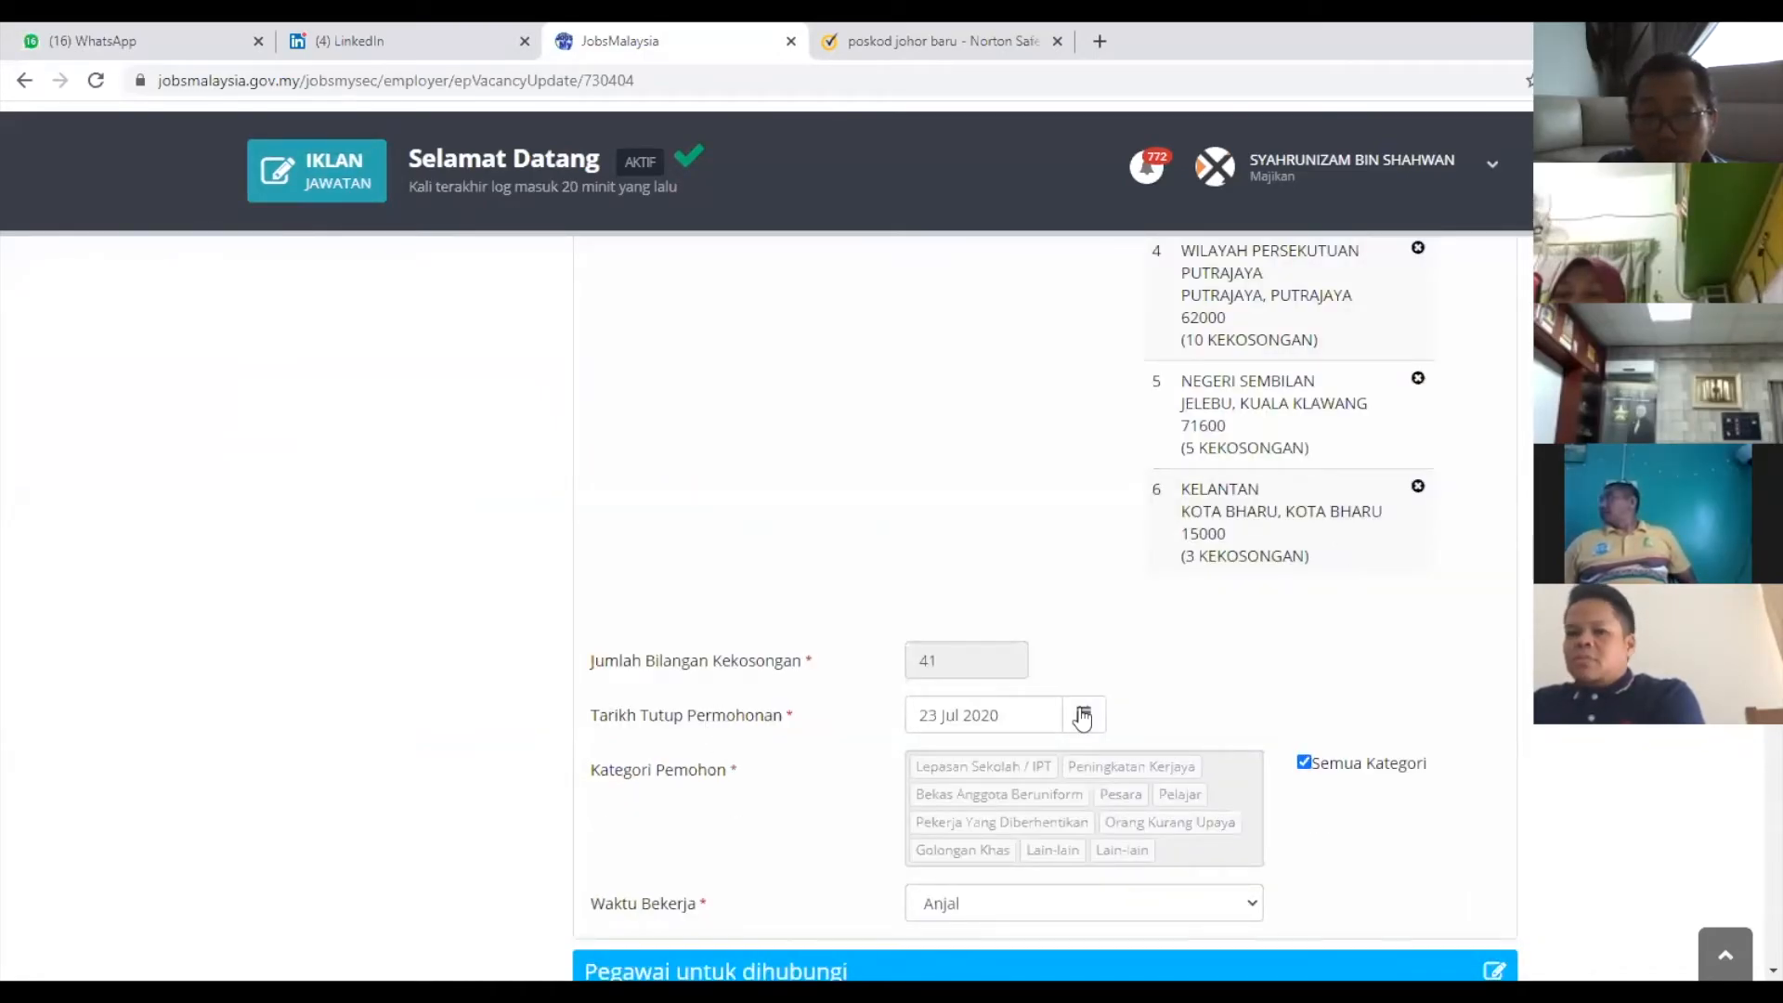
{"action": "left_click_drag", "start_coordinate": [1082, 716], "coordinate": [1192, 724]}
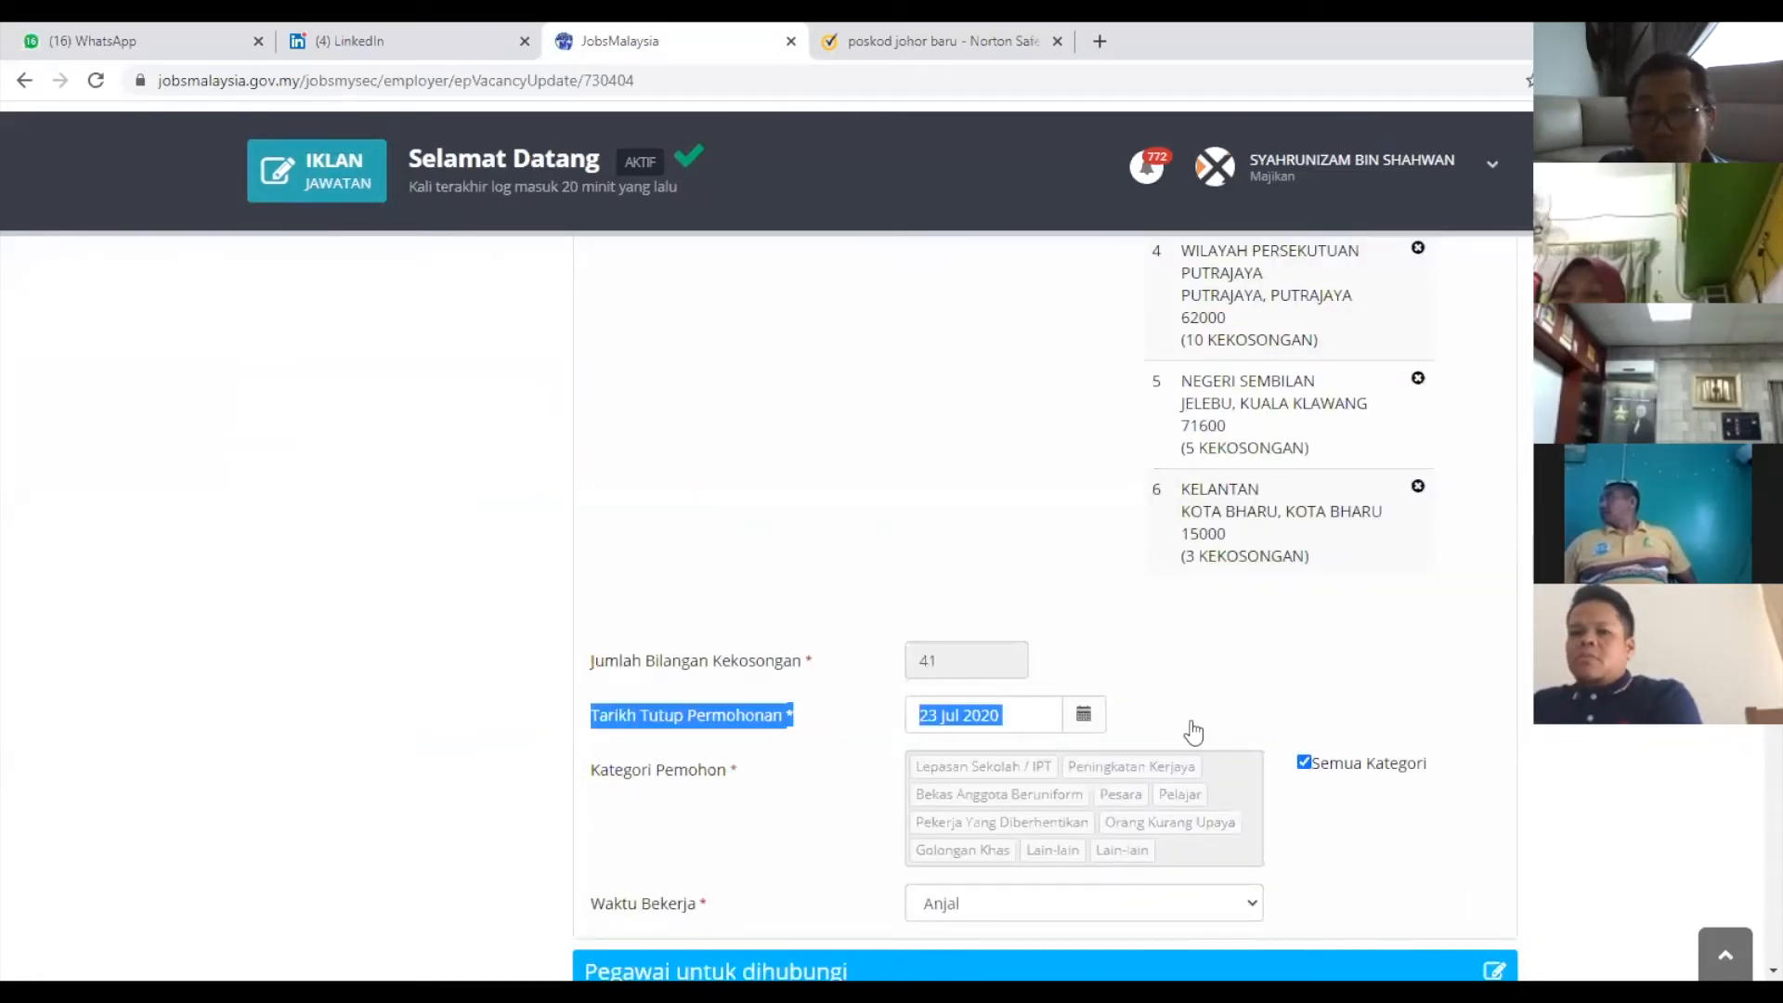
{"action": "left_click", "coordinate": [1082, 724]}
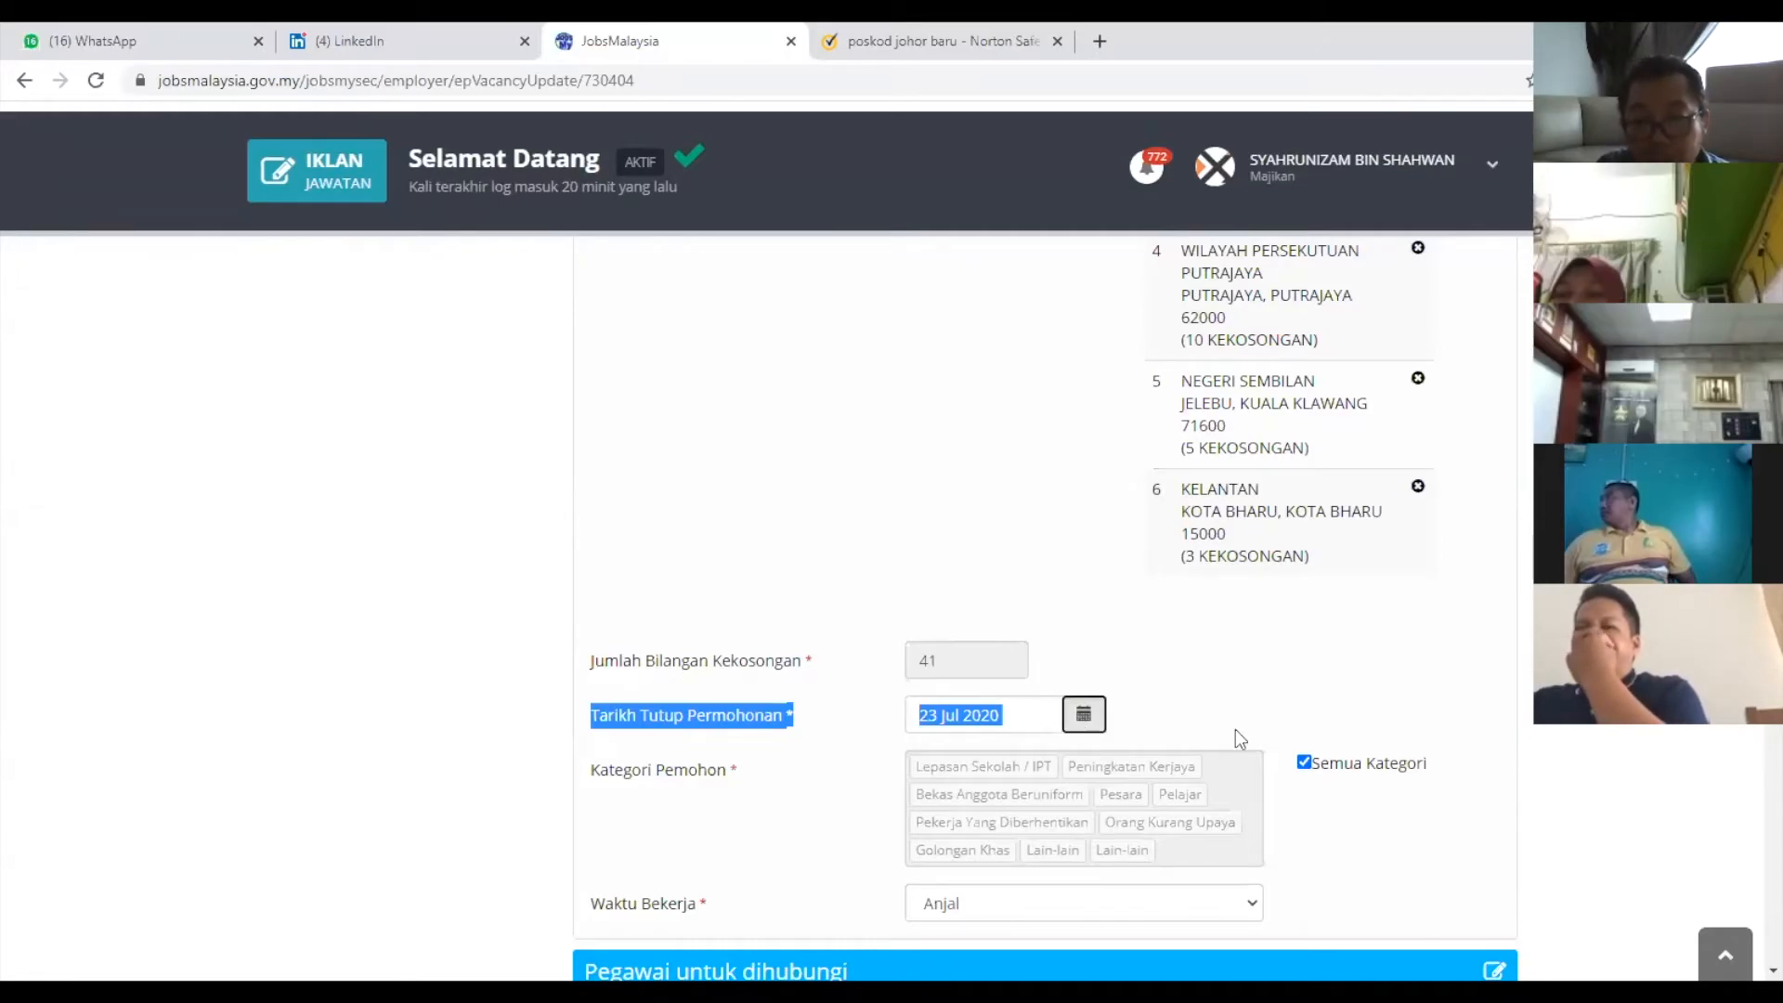
{"action": "scroll", "coordinate": [984, 790], "scroll_direction": "down", "scroll_amount": 2}
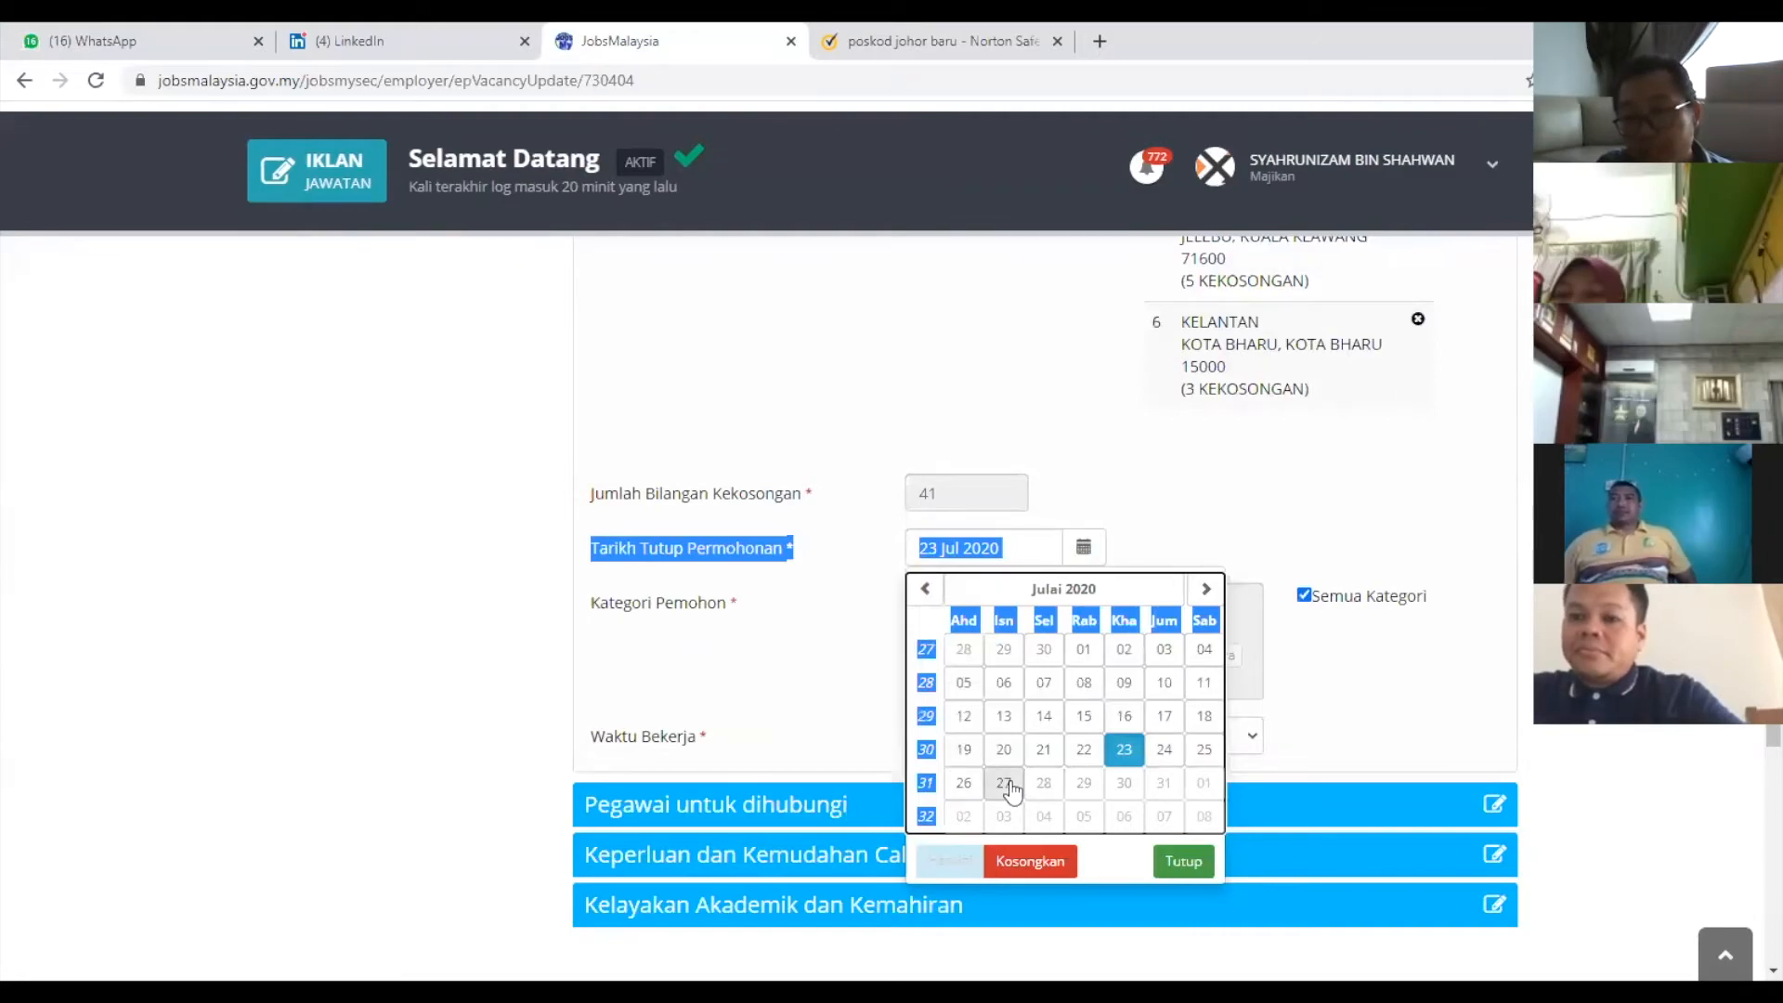
{"action": "left_click", "coordinate": [1009, 785]}
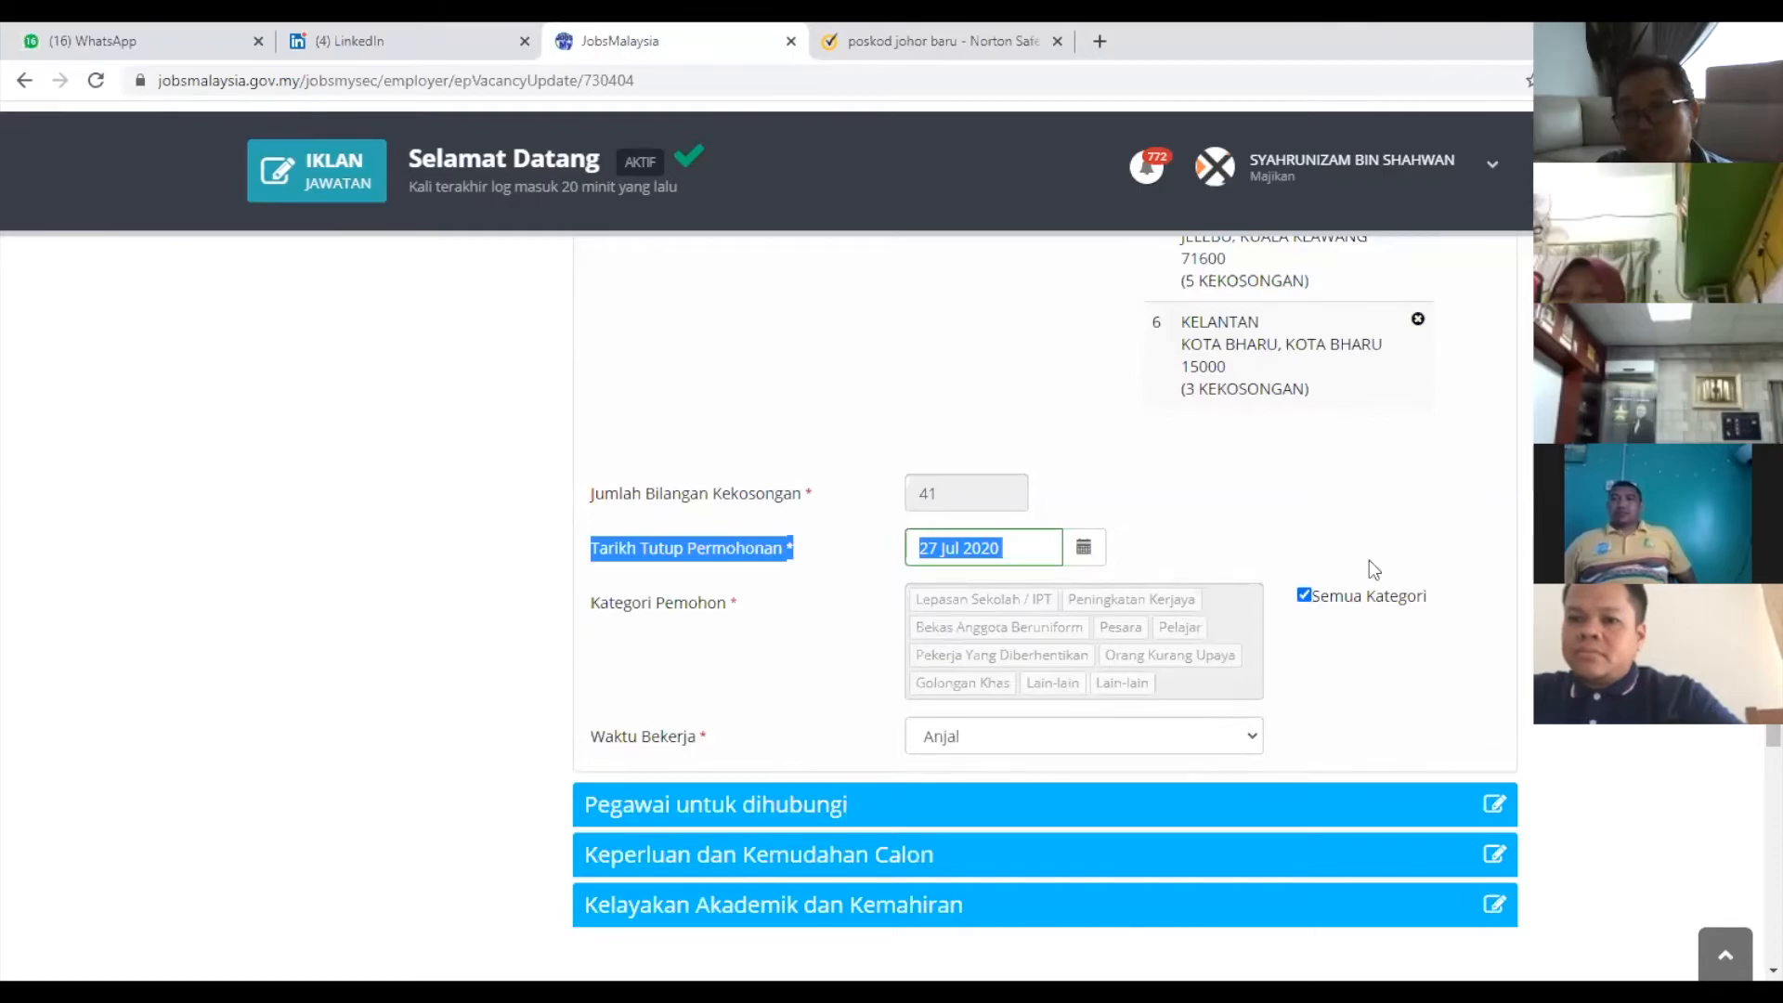
{"action": "scroll", "coordinate": [1475, 678], "scroll_direction": "up", "scroll_amount": 10}
{"action": "scroll", "coordinate": [1475, 662], "scroll_direction": "up", "scroll_amount": 3}
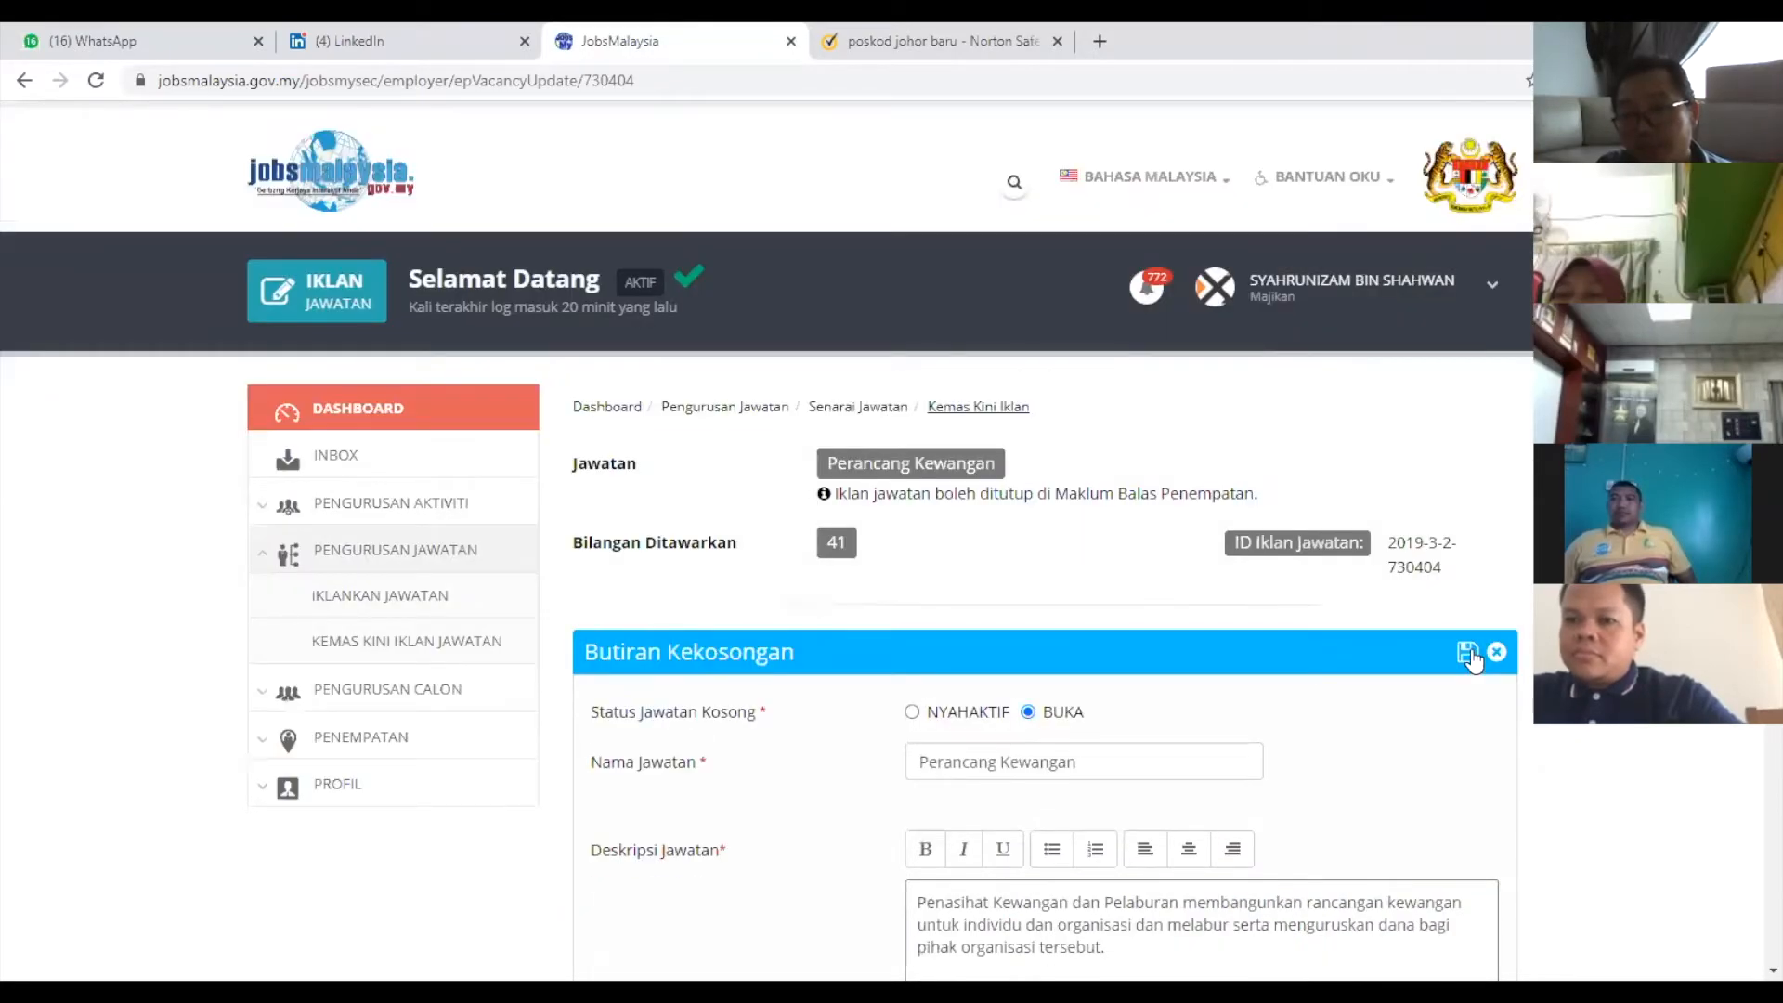
{"action": "left_click", "coordinate": [1470, 653]}
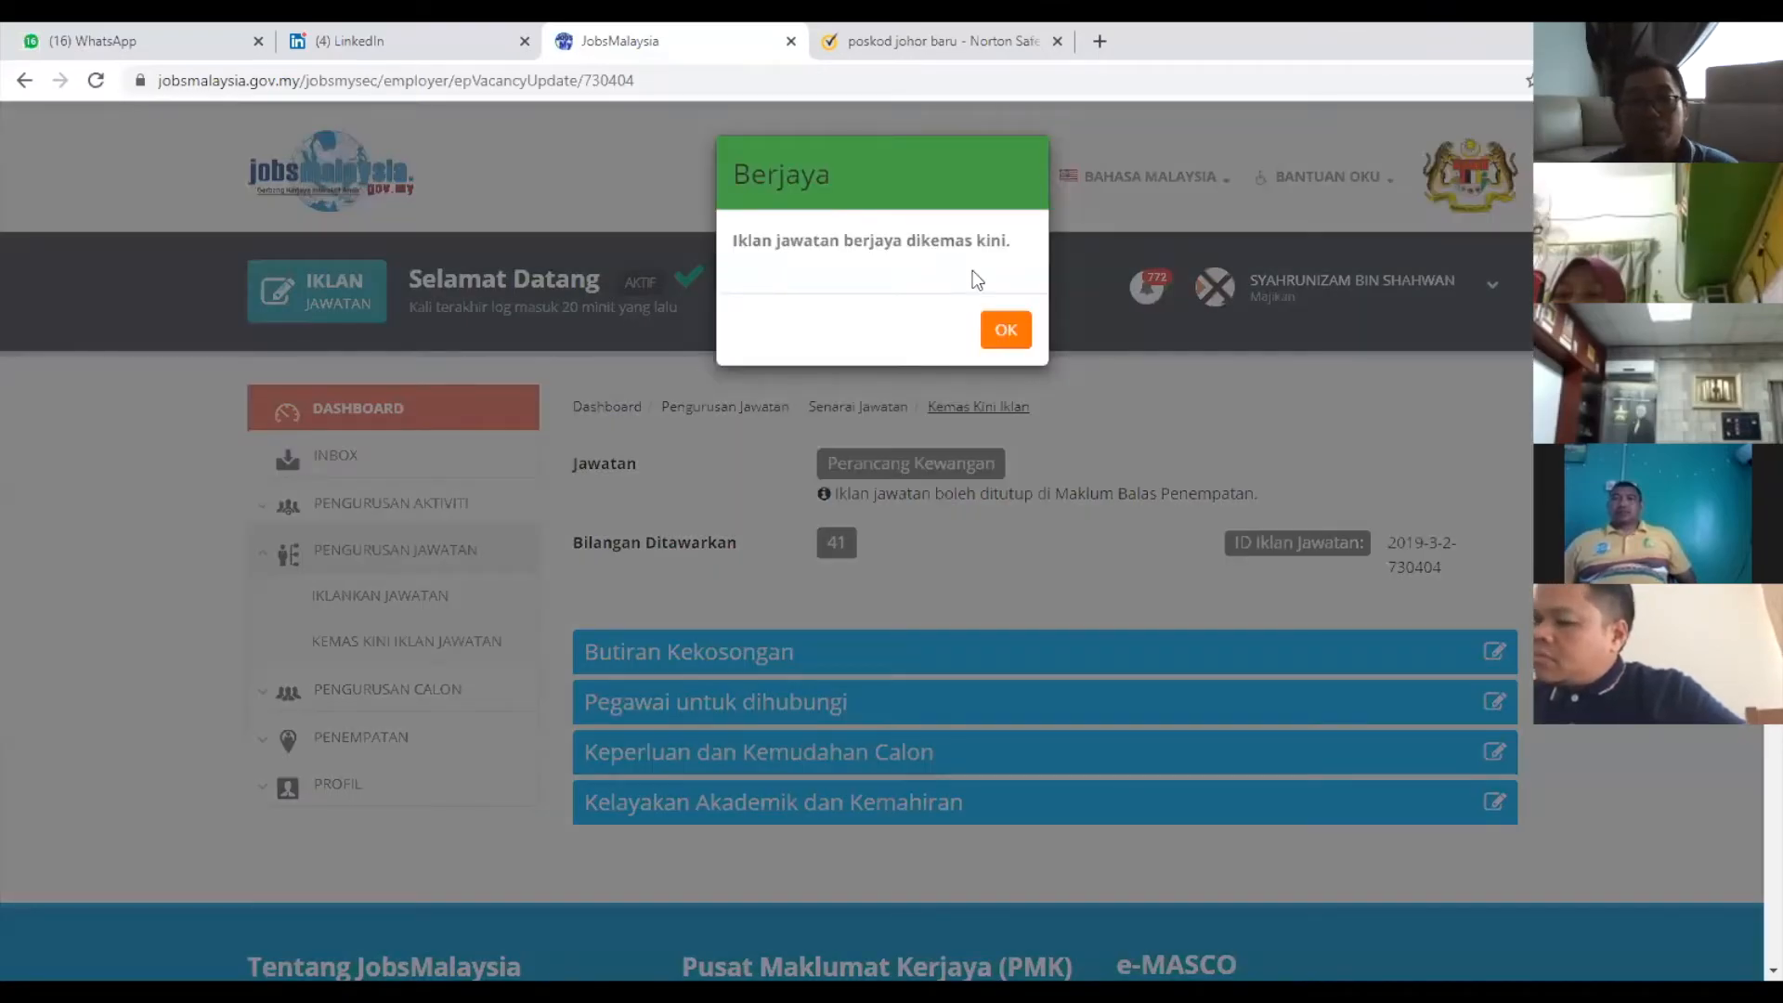
{"action": "left_click", "coordinate": [1006, 330]}
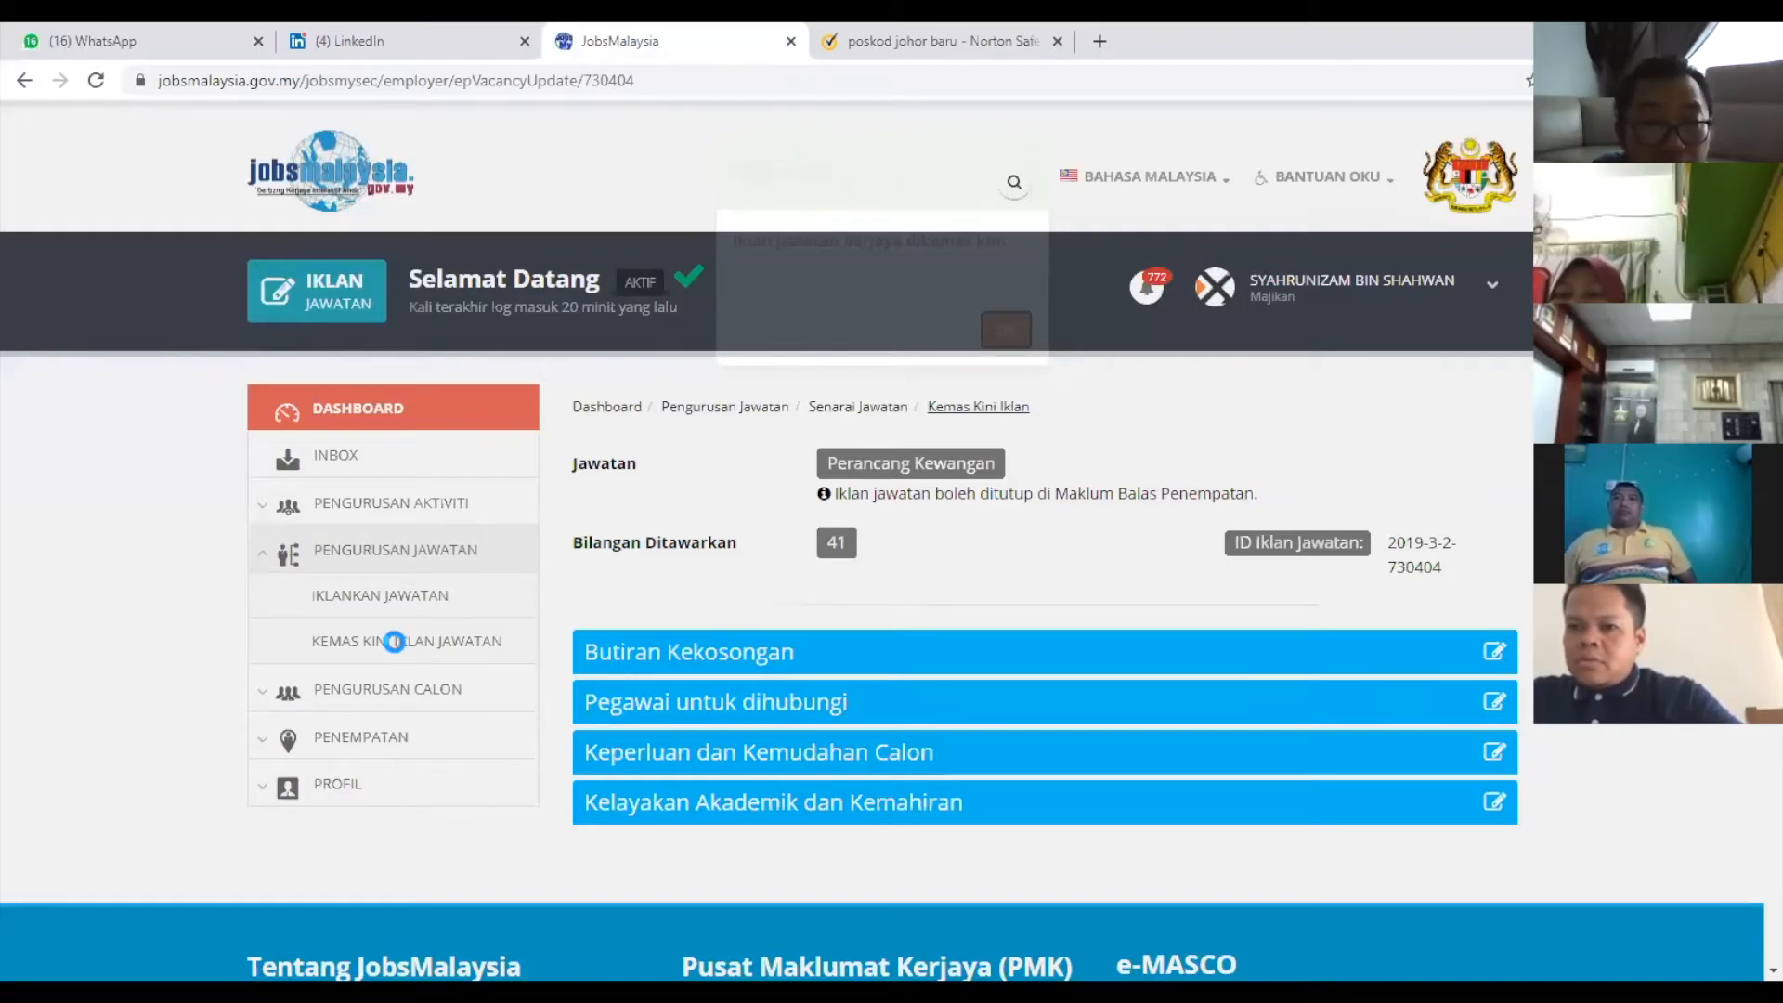
Return to the advertised vacancies list and expand the Pengurusan Calon sidebar menu.
{"action": "left_click", "coordinate": [397, 653]}
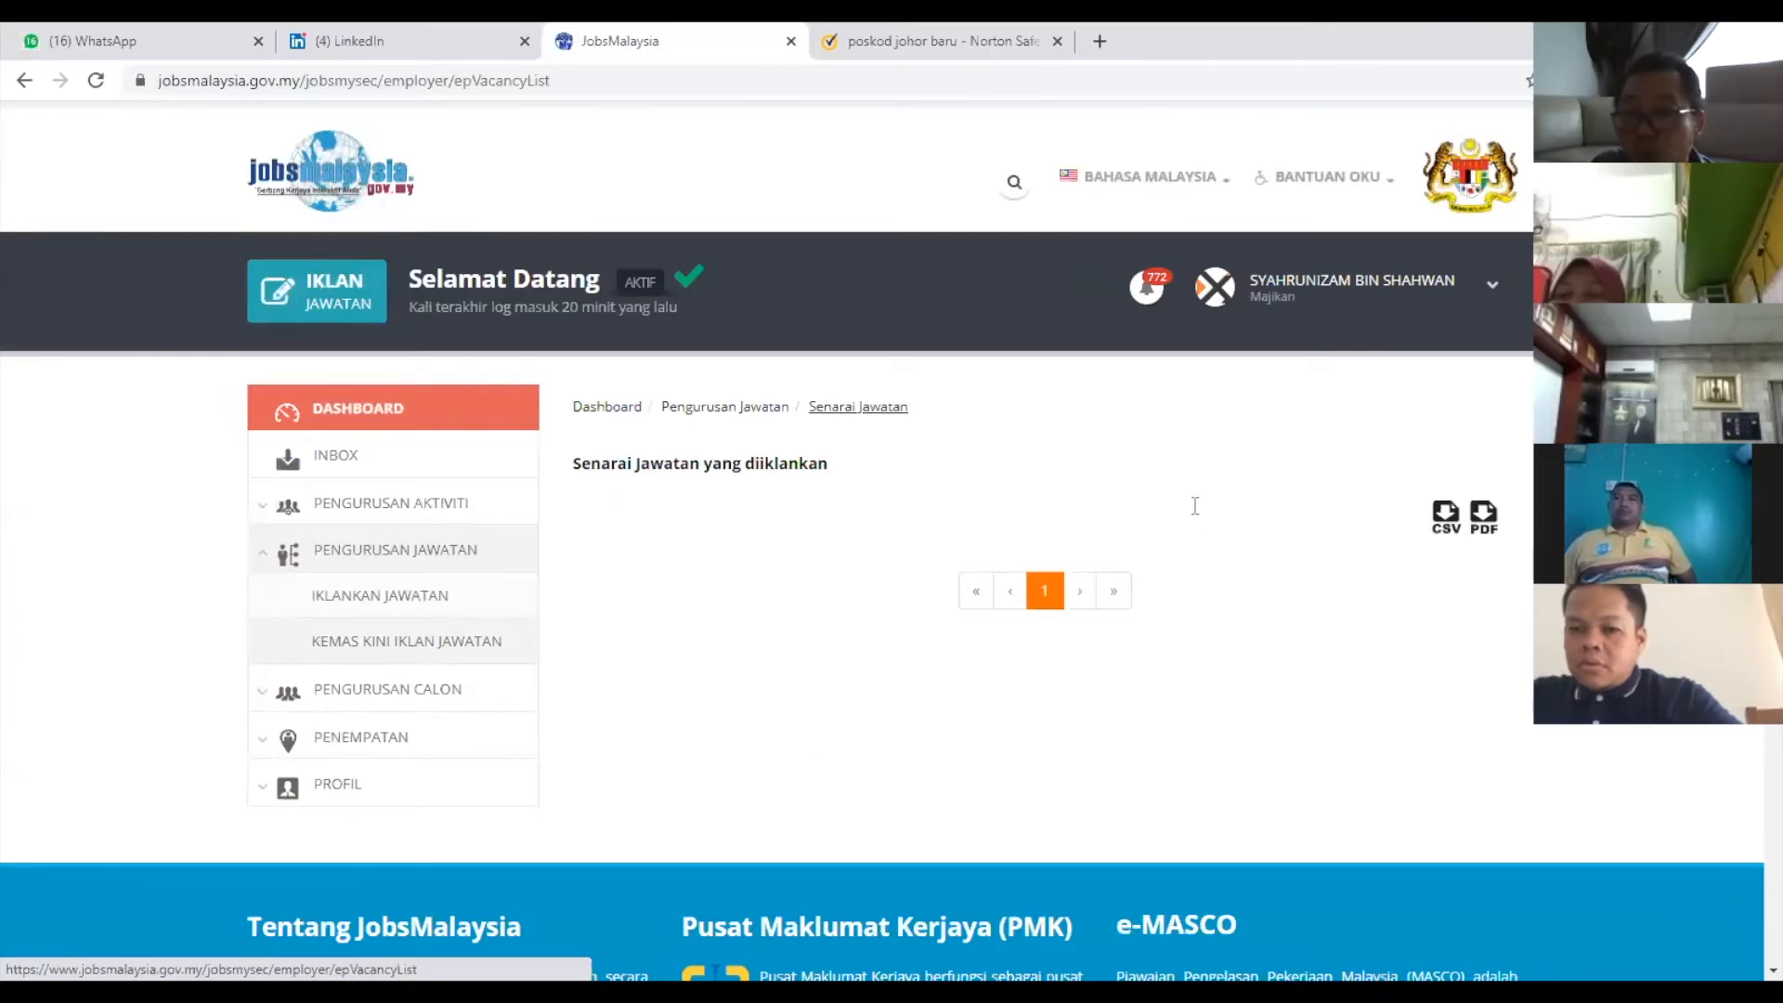
{"action": "scroll", "coordinate": [1192, 511], "scroll_direction": "down", "scroll_amount": 4}
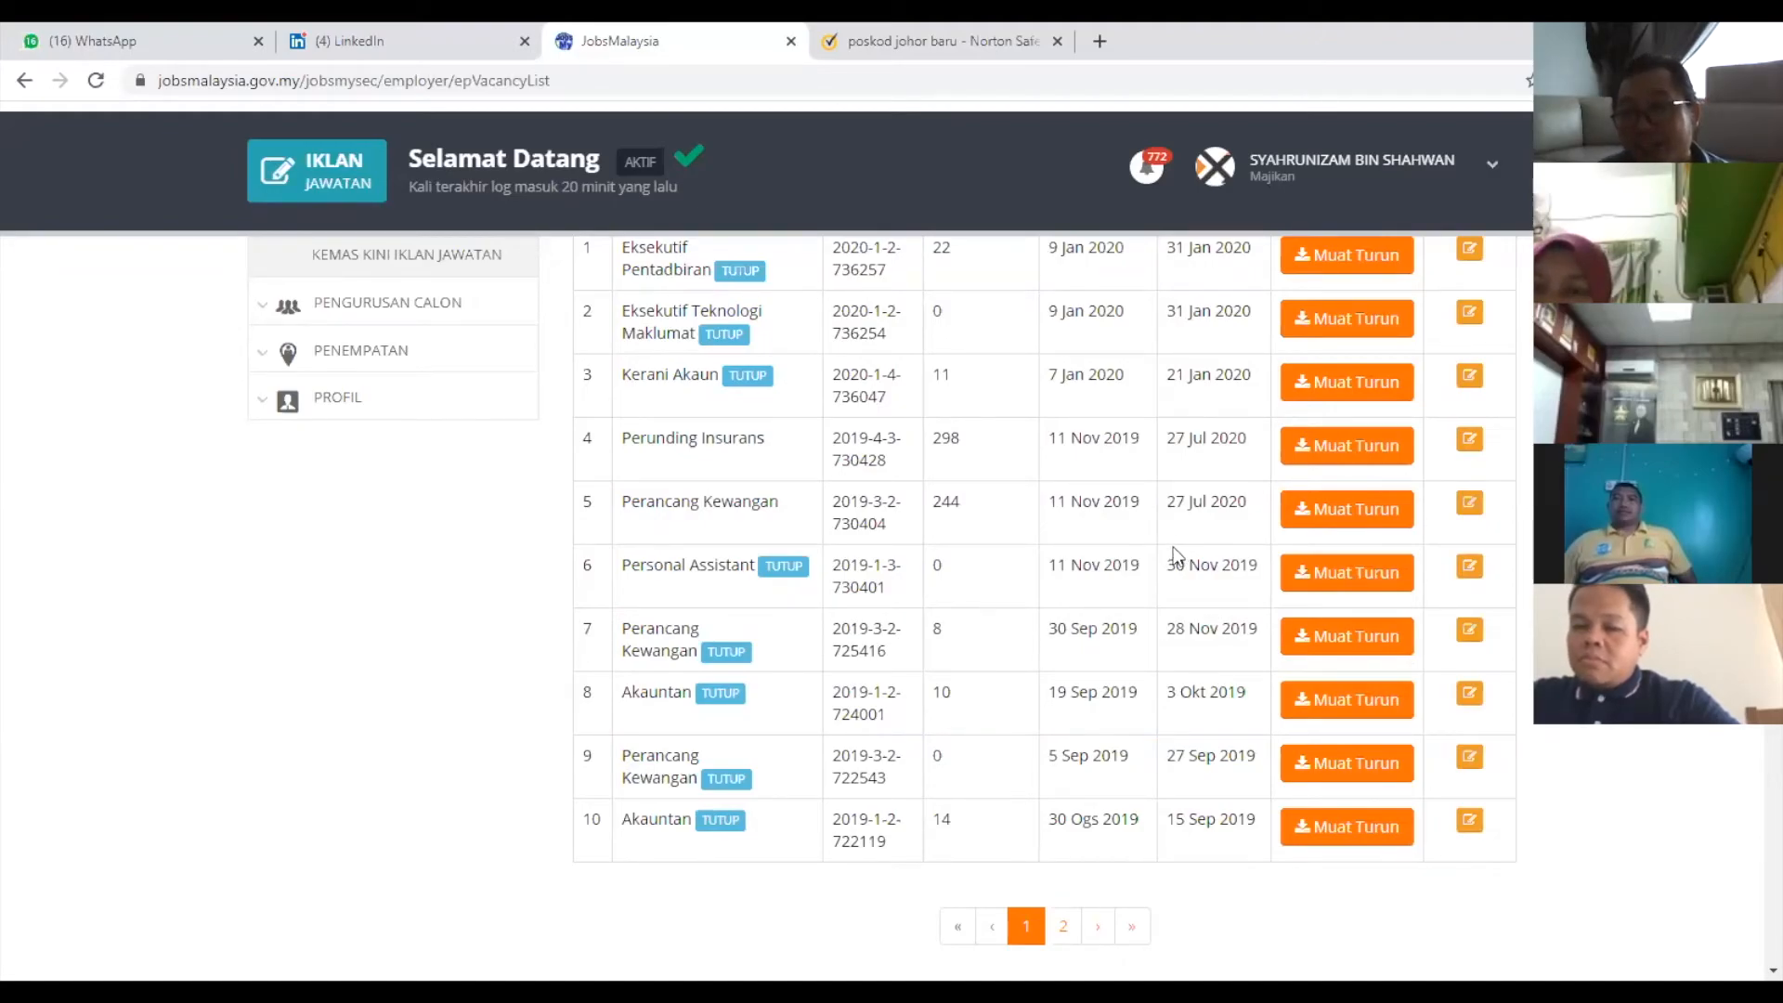
{"action": "scroll", "coordinate": [656, 665], "scroll_direction": "up", "scroll_amount": 4}
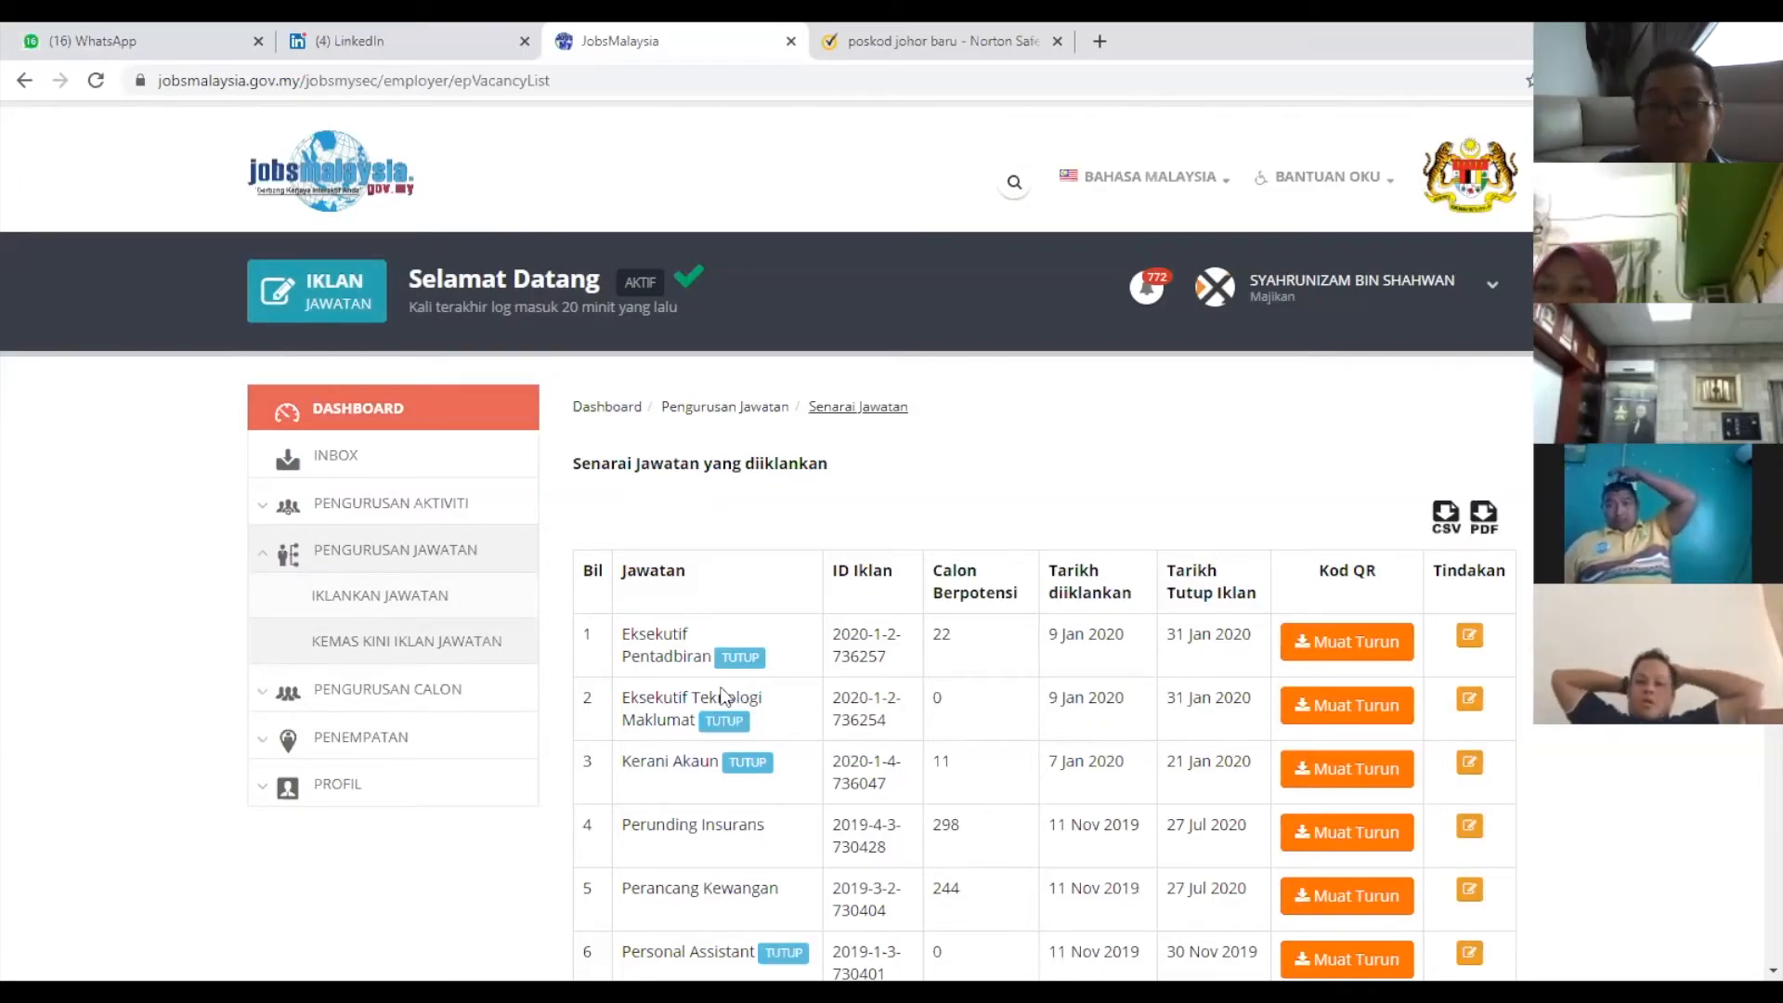
{"action": "left_click", "coordinate": [394, 701]}
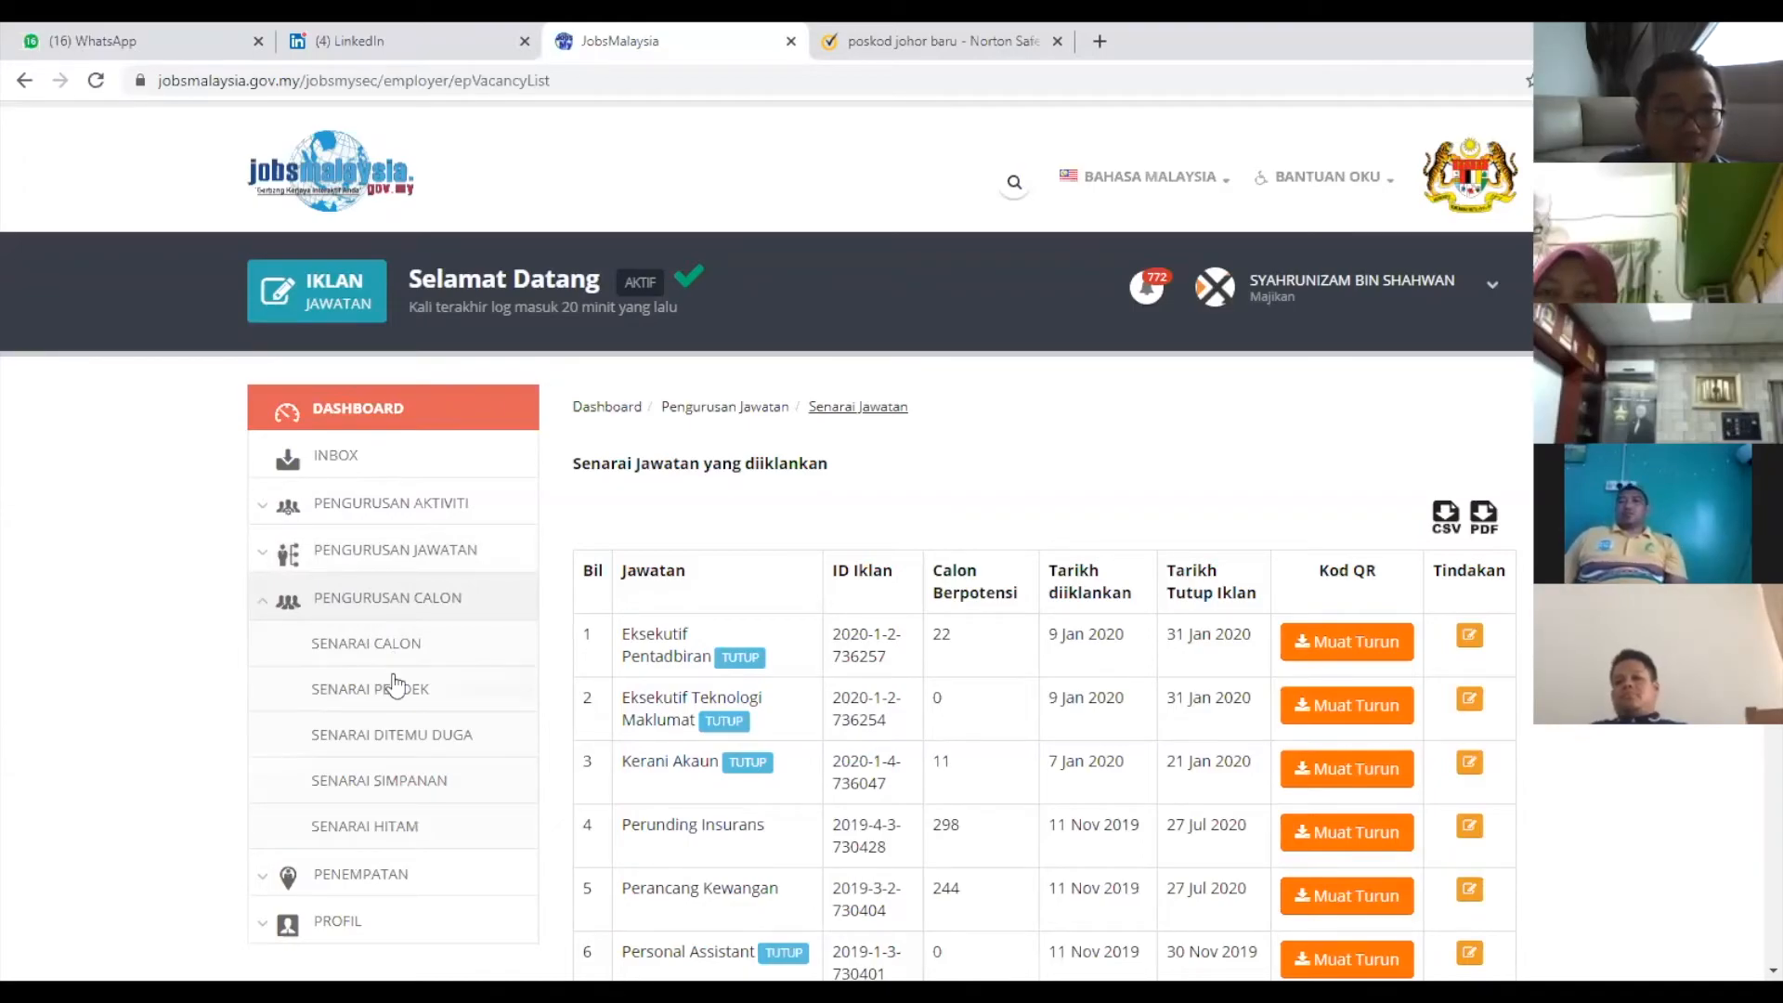
Open Senarai Calon and expand Perunding Insurans: 199 matched, 99 applicants, 25 vacancies.
{"action": "left_click", "coordinate": [373, 655]}
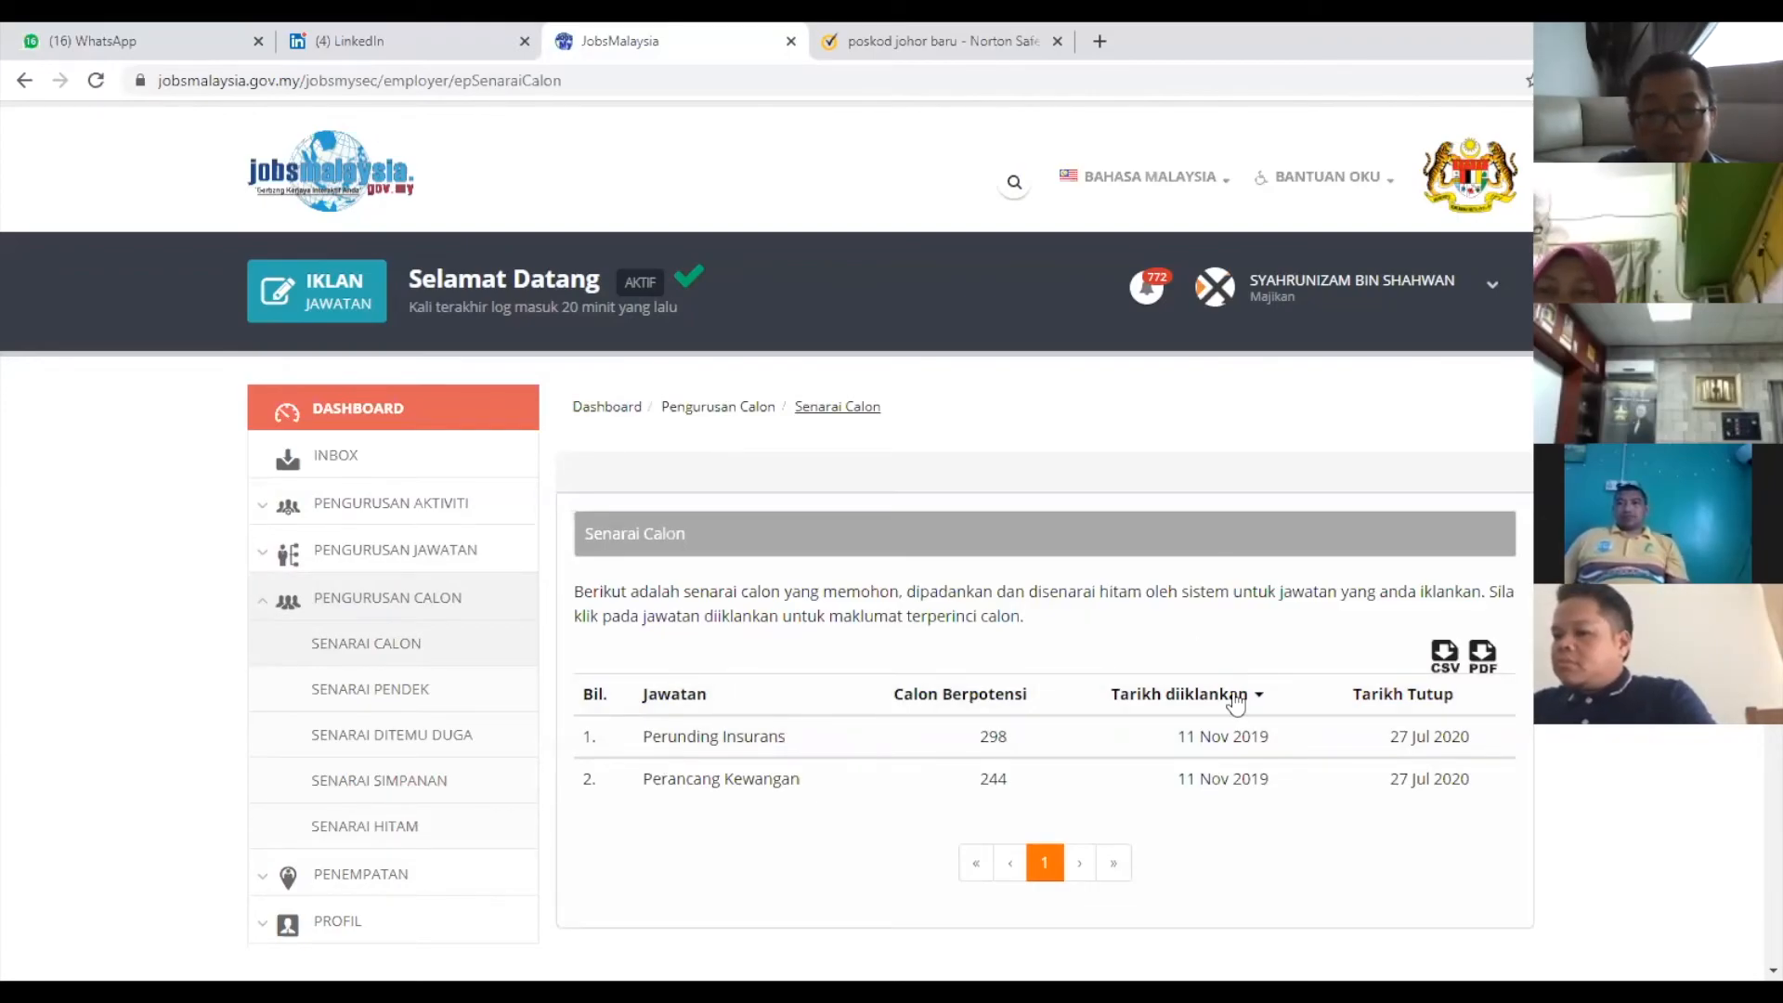
{"action": "scroll", "coordinate": [1071, 604], "scroll_direction": "down", "scroll_amount": 4}
{"action": "scroll", "coordinate": [995, 757], "scroll_direction": "up", "scroll_amount": 4}
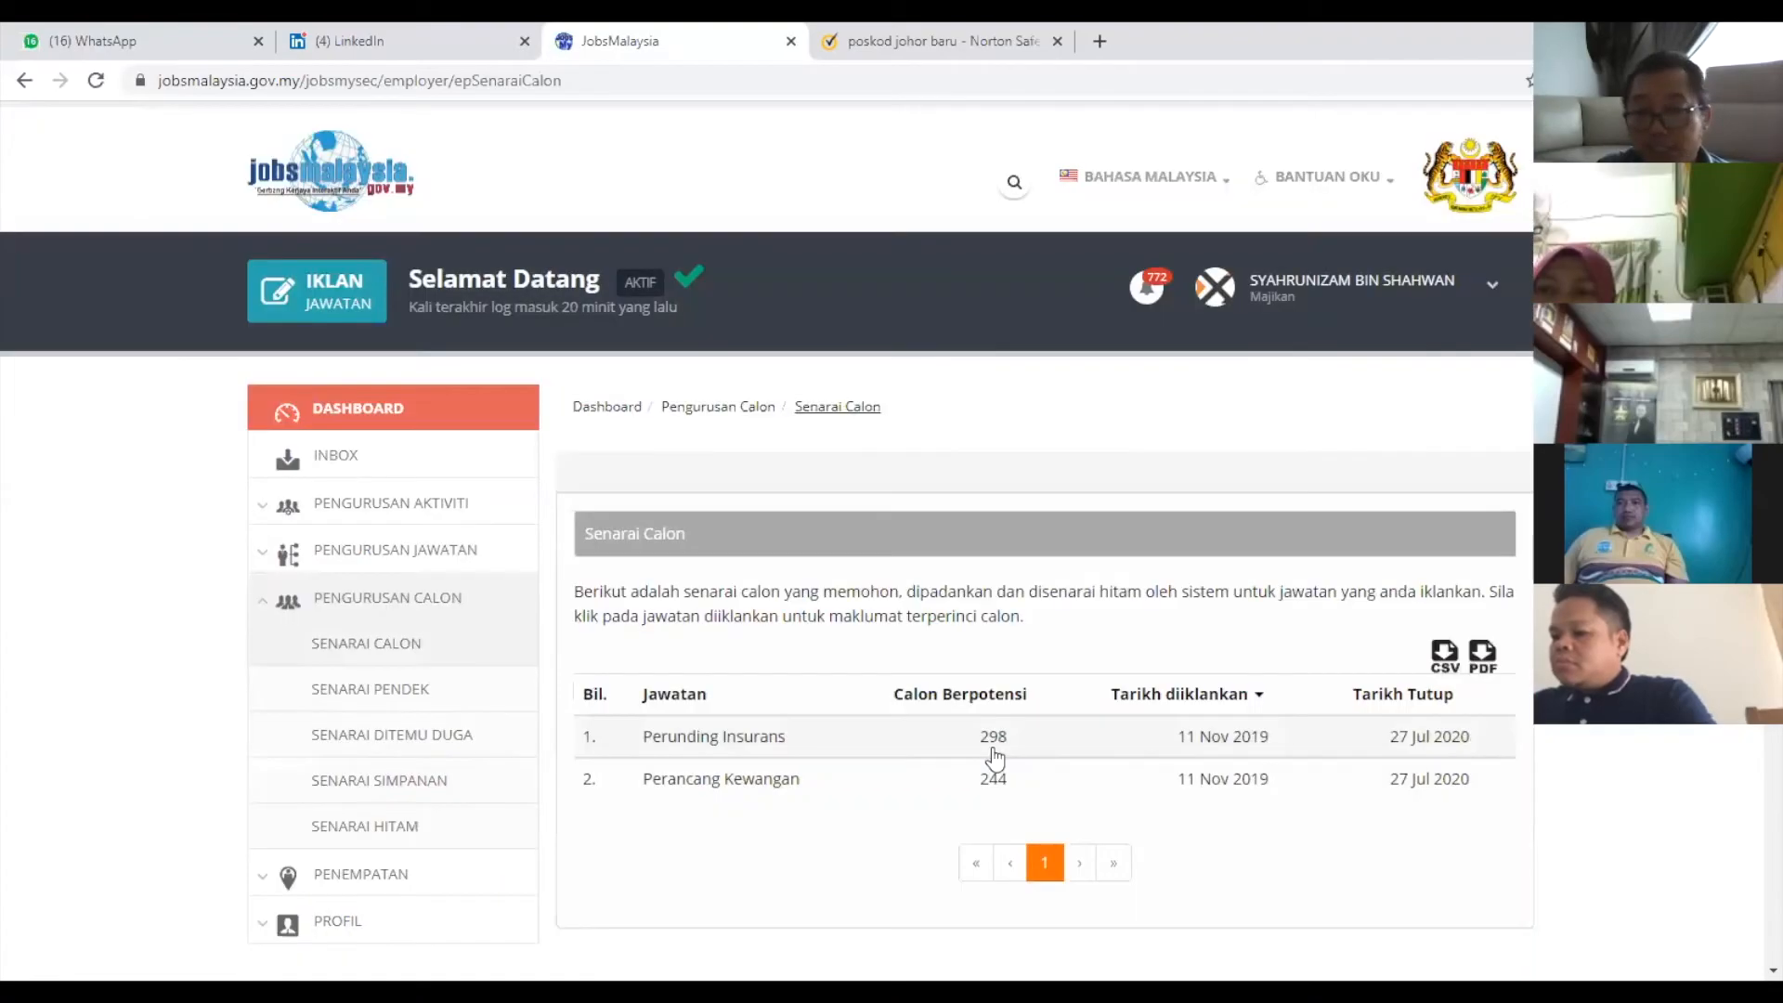
{"action": "left_click", "coordinate": [734, 744]}
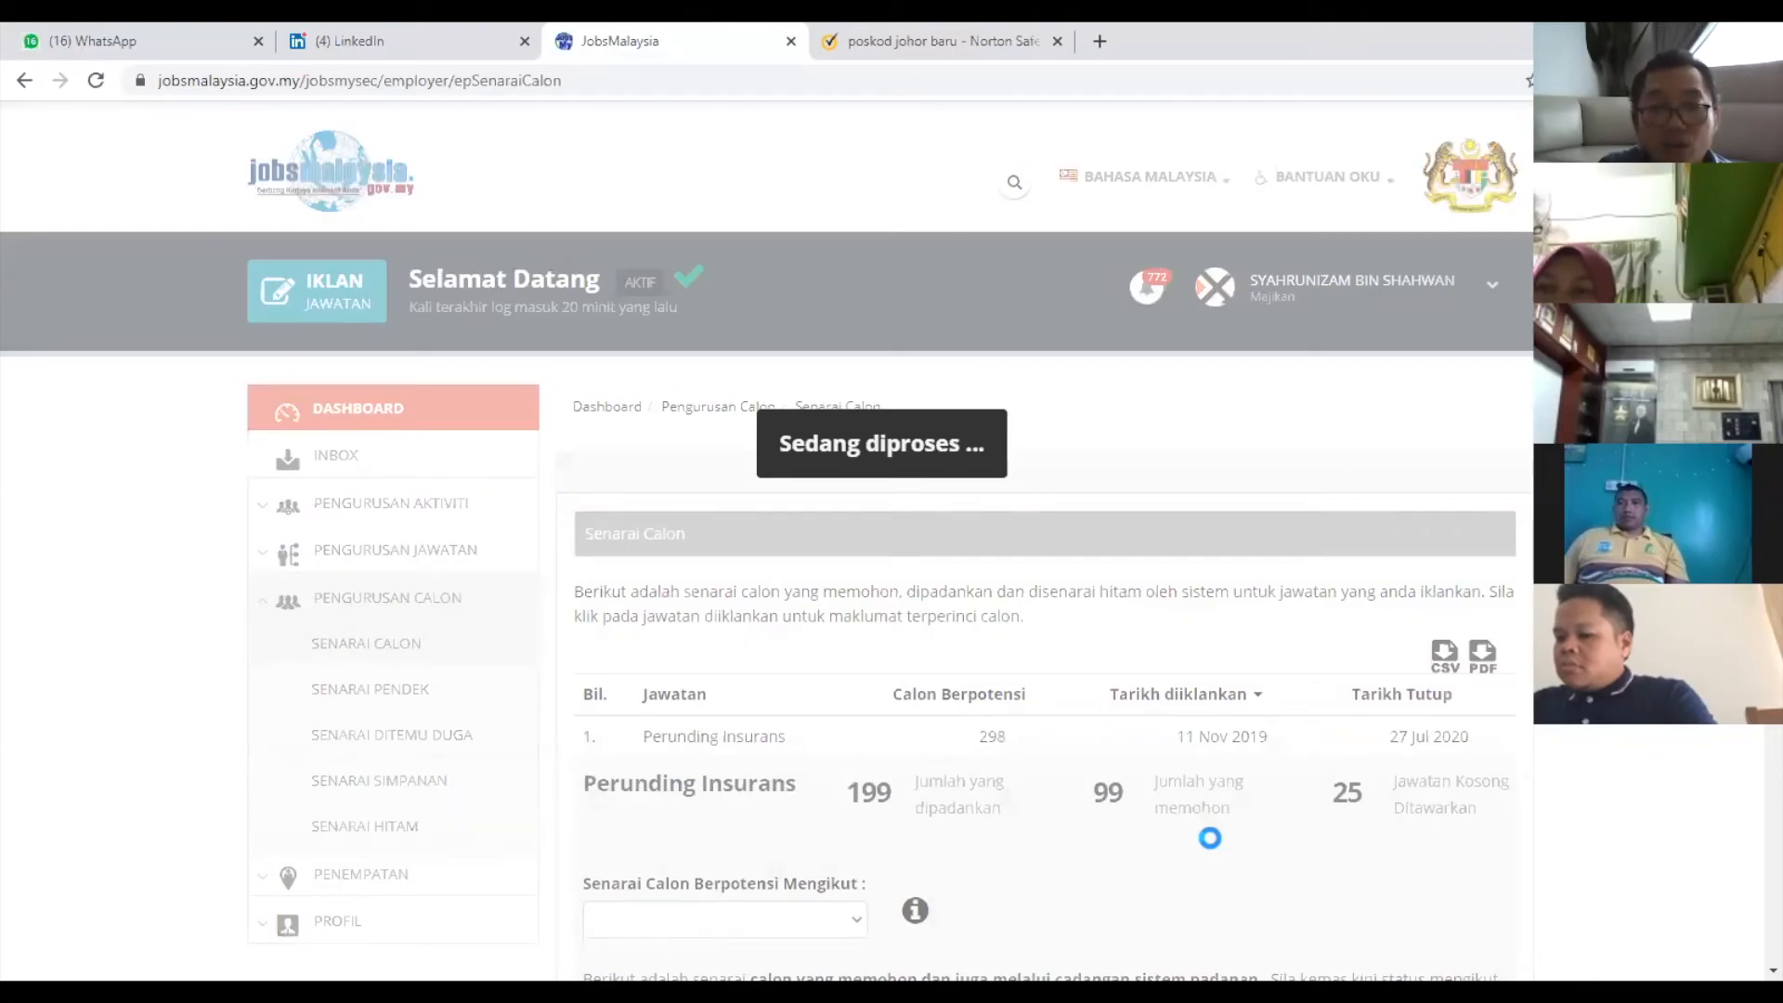
Filter Perunding Insurans candidates to 'Calon yang memohon' and jump to page 10 of applicants.
{"action": "left_click", "coordinate": [855, 918]}
{"action": "left_click", "coordinate": [727, 918]}
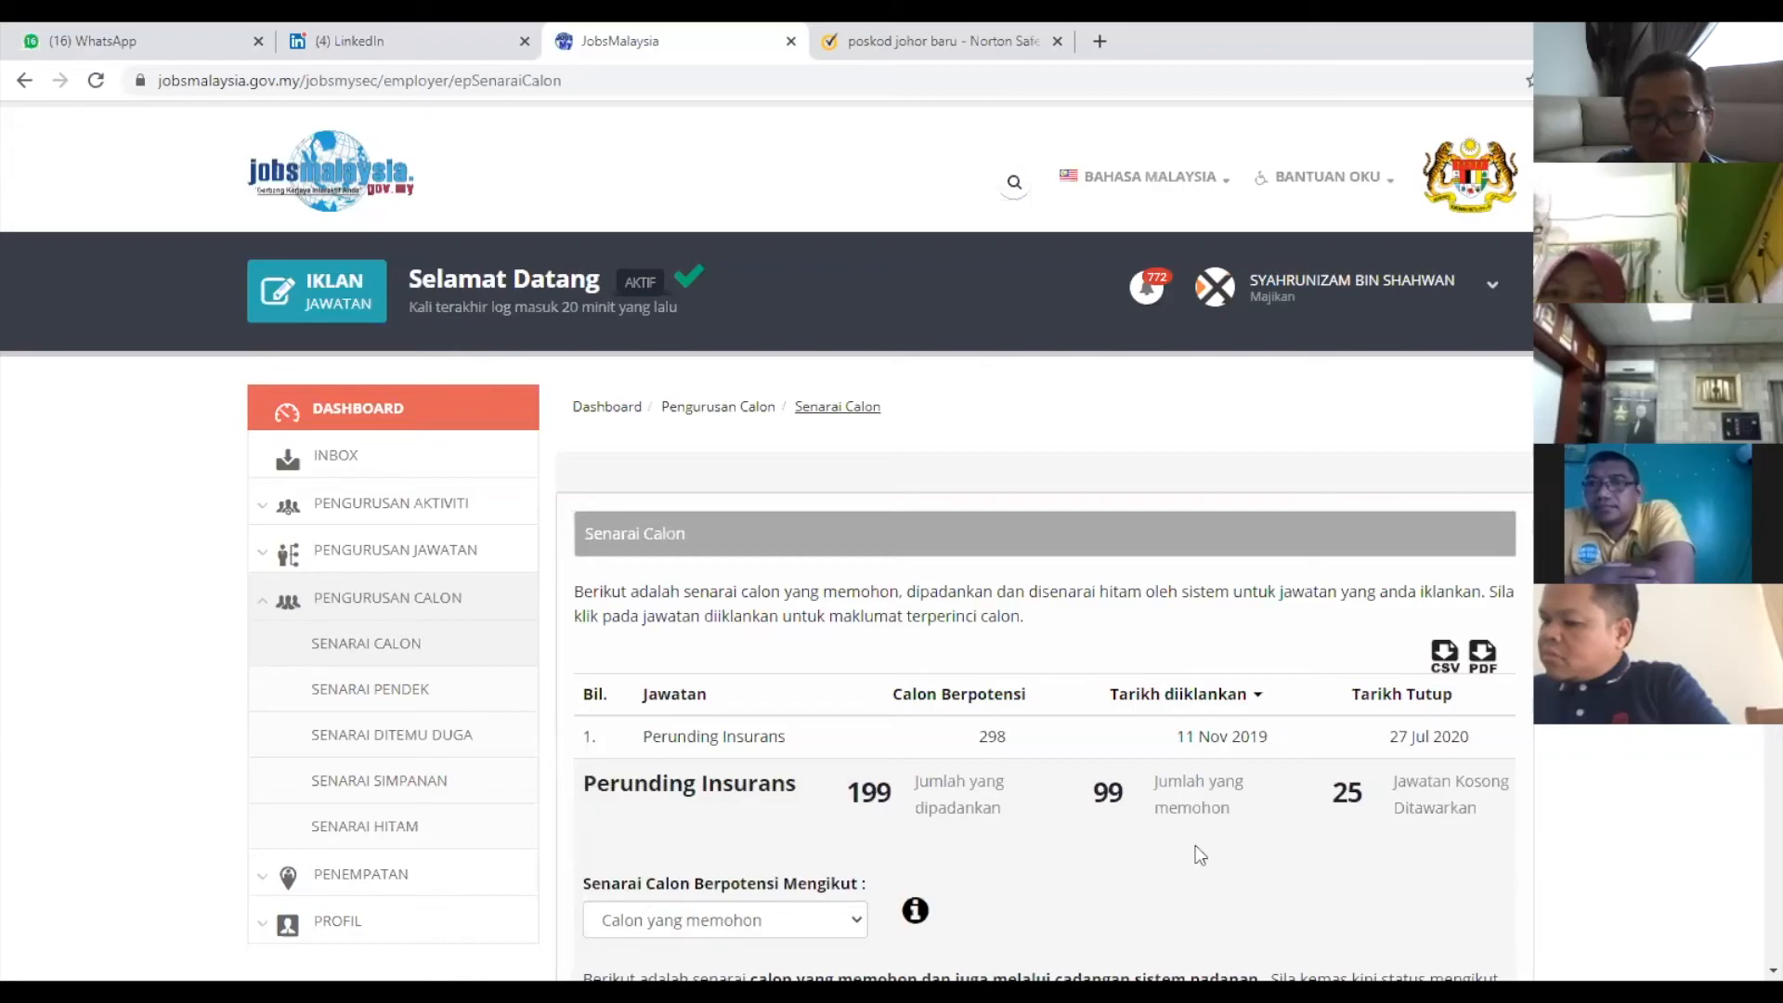
{"action": "scroll", "coordinate": [1397, 839], "scroll_direction": "down", "scroll_amount": 1}
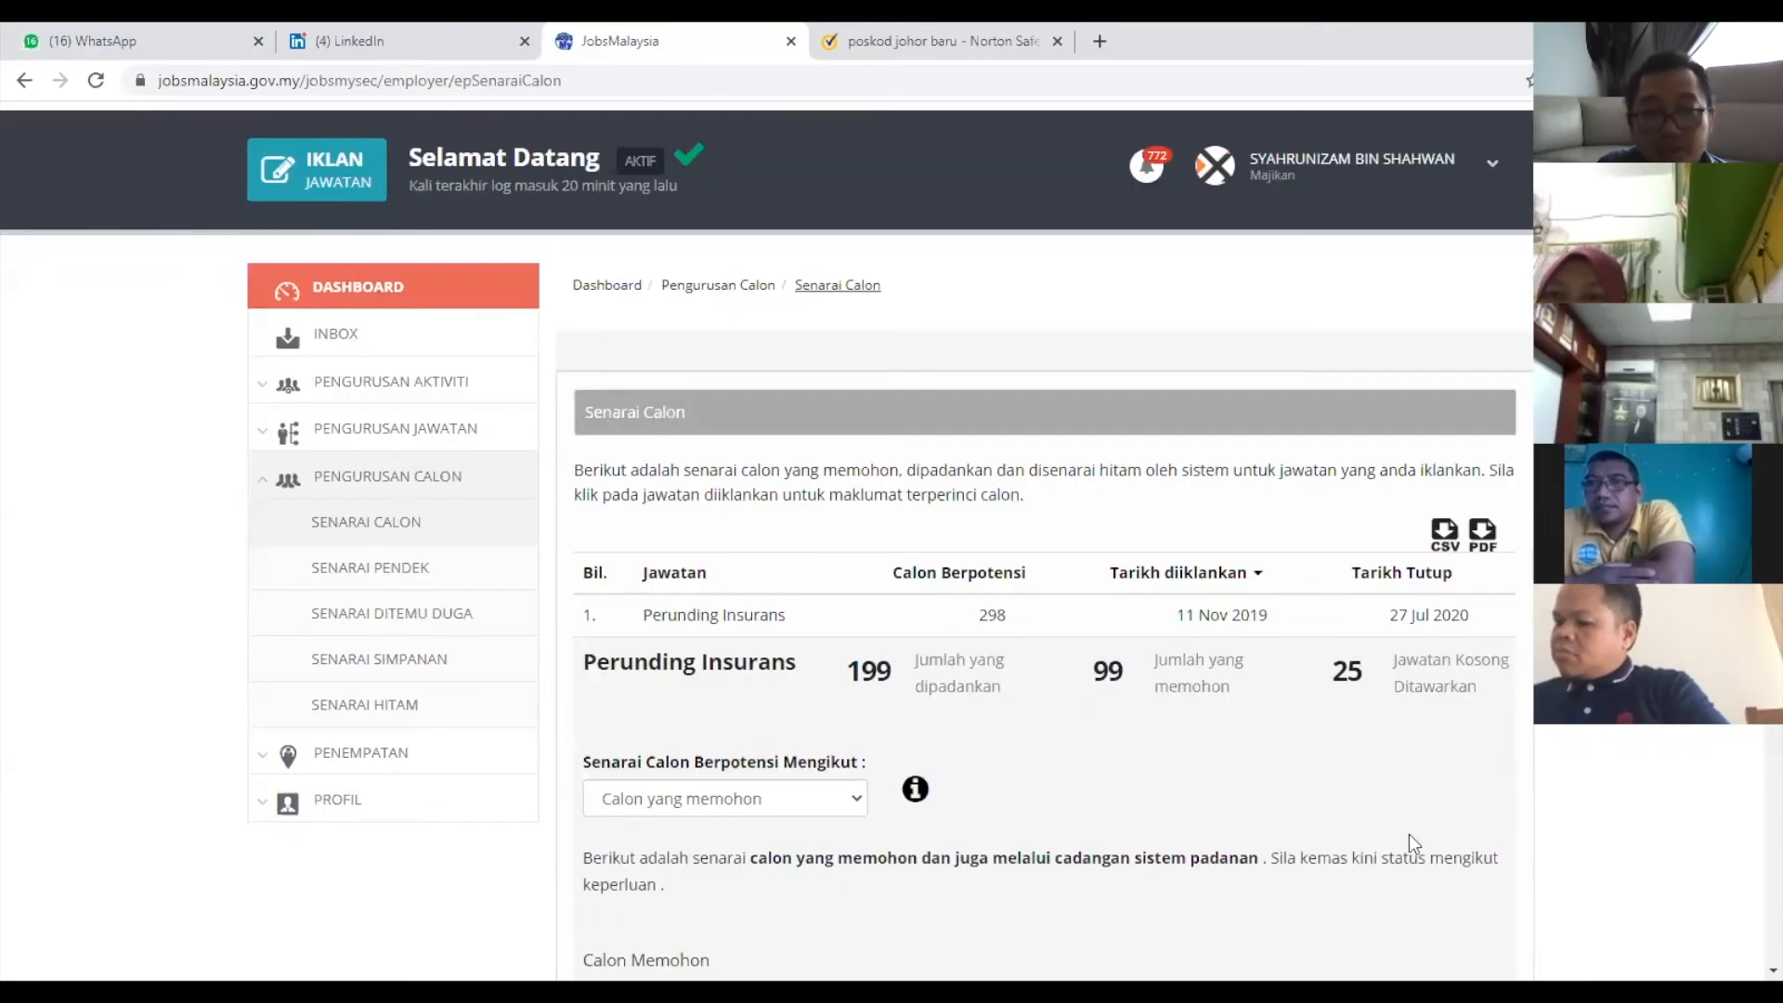
{"action": "scroll", "coordinate": [896, 688], "scroll_direction": "down", "scroll_amount": 2}
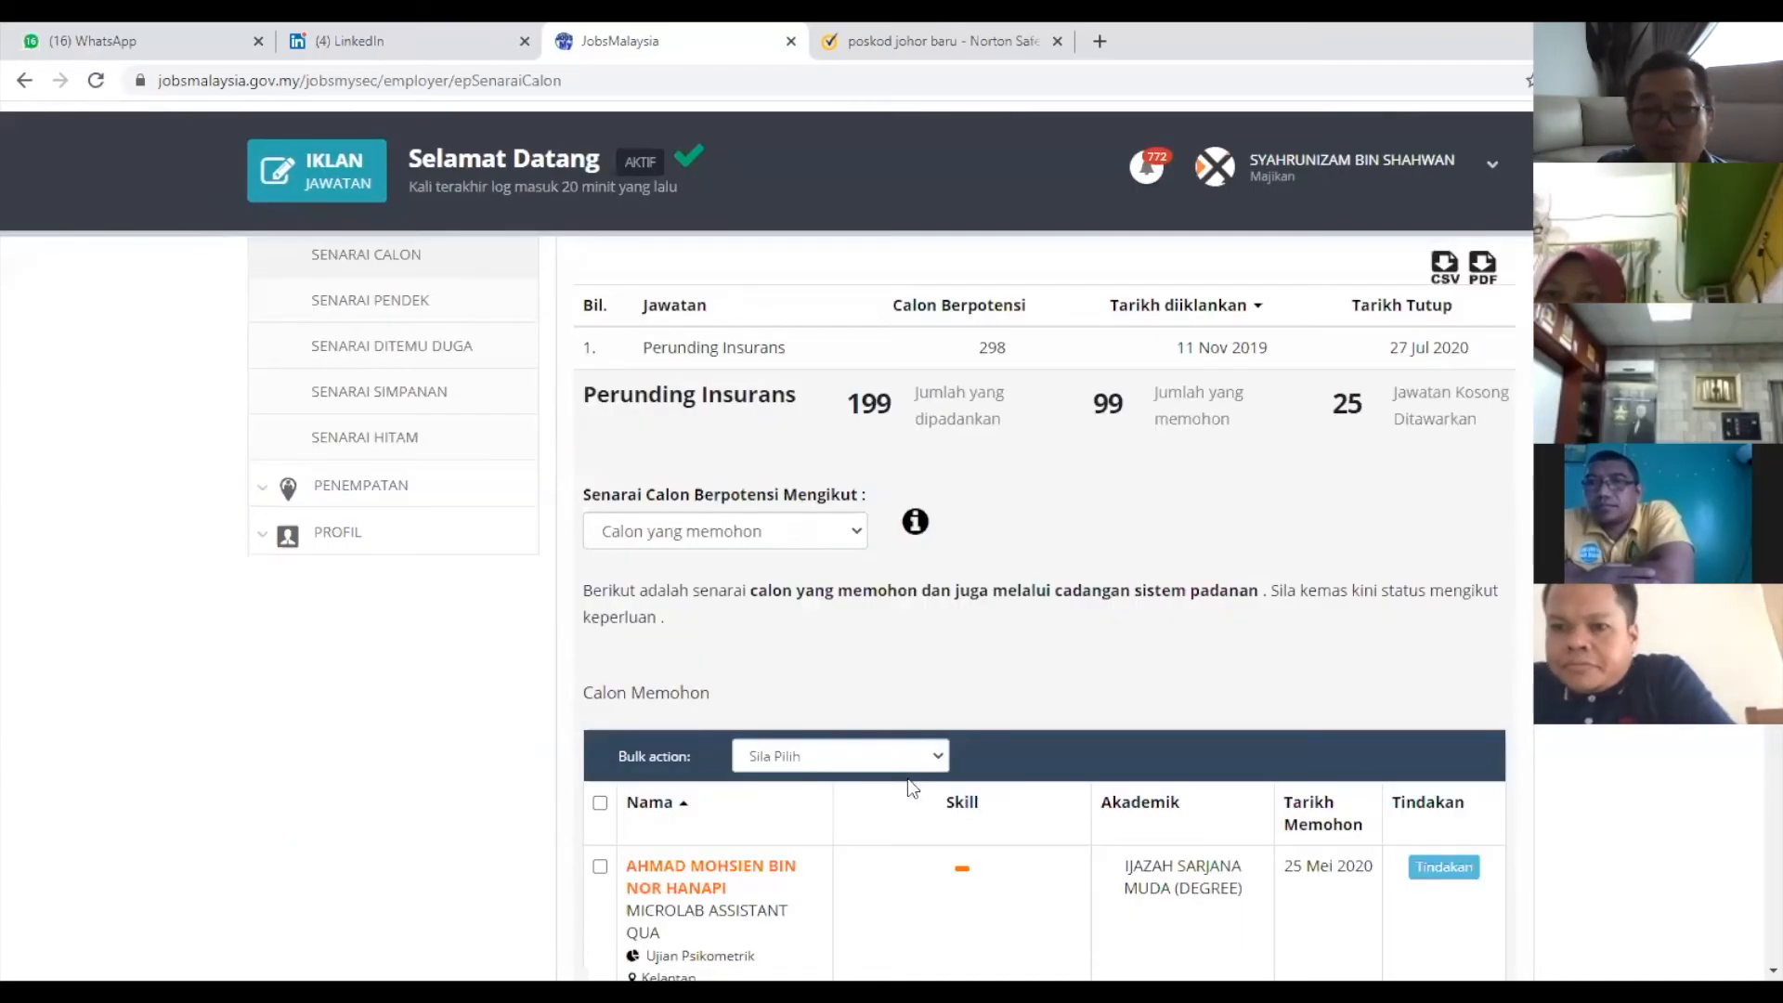
{"action": "scroll", "coordinate": [883, 725], "scroll_direction": "down", "scroll_amount": 1}
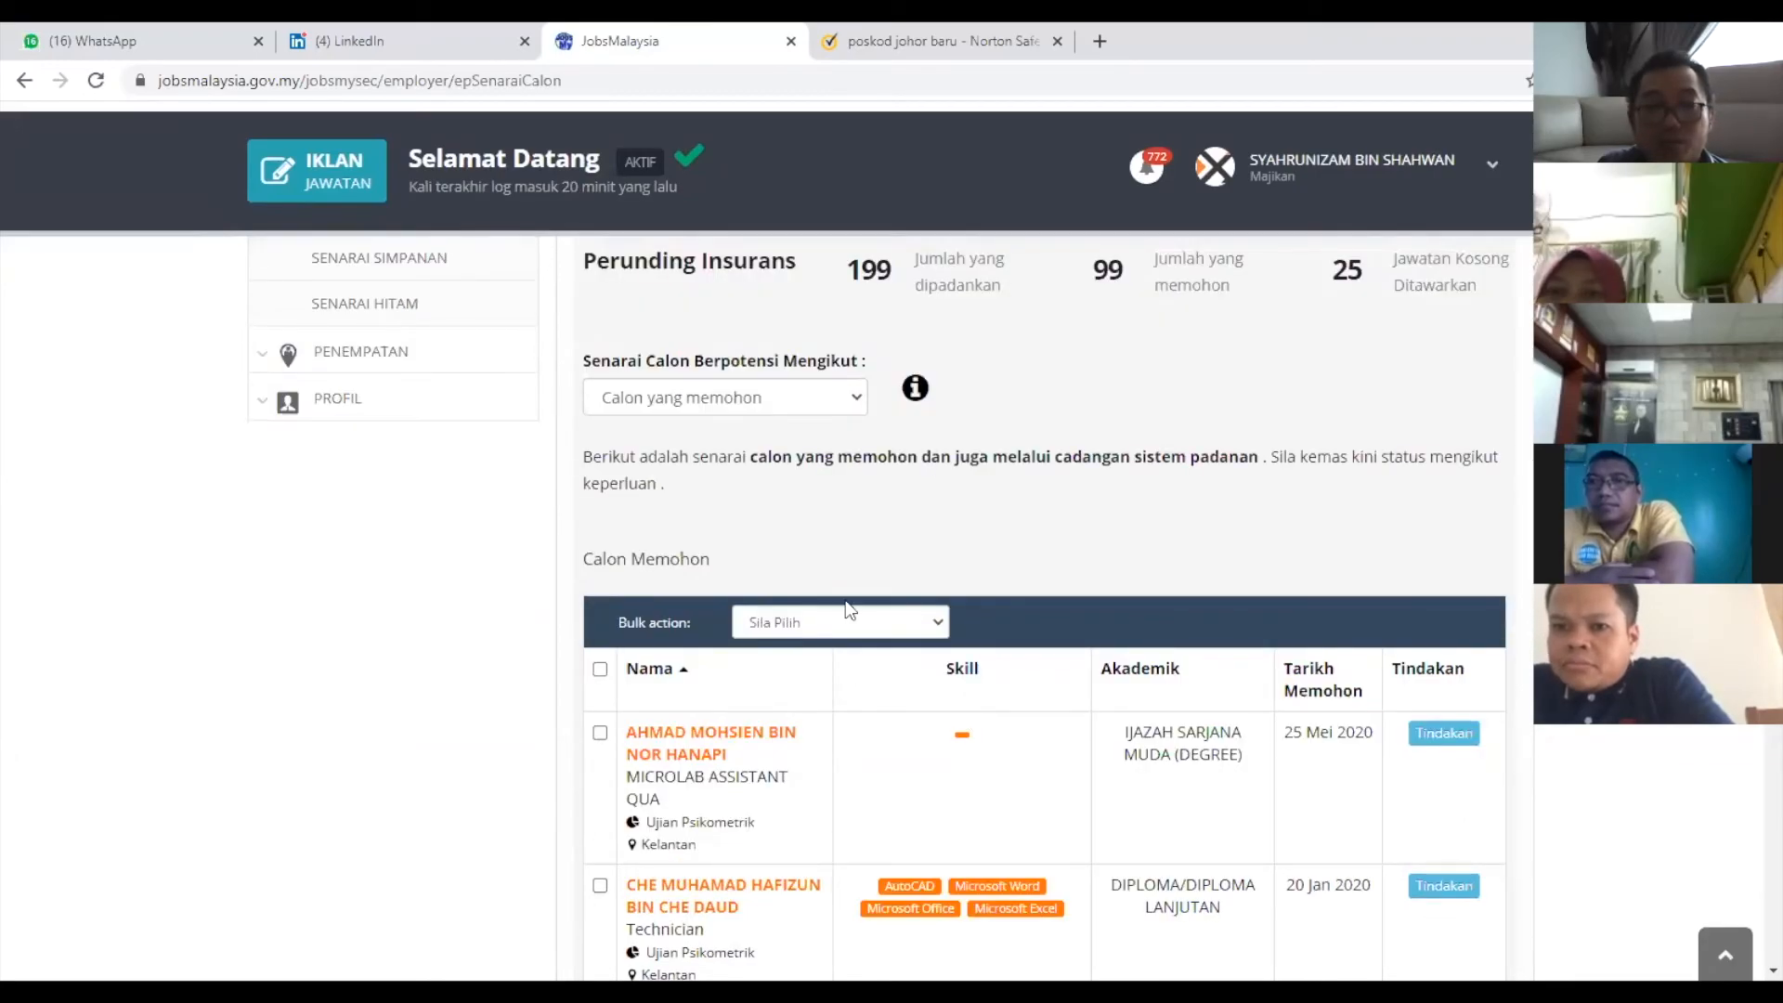
{"action": "scroll", "coordinate": [1212, 652], "scroll_direction": "down", "scroll_amount": 1}
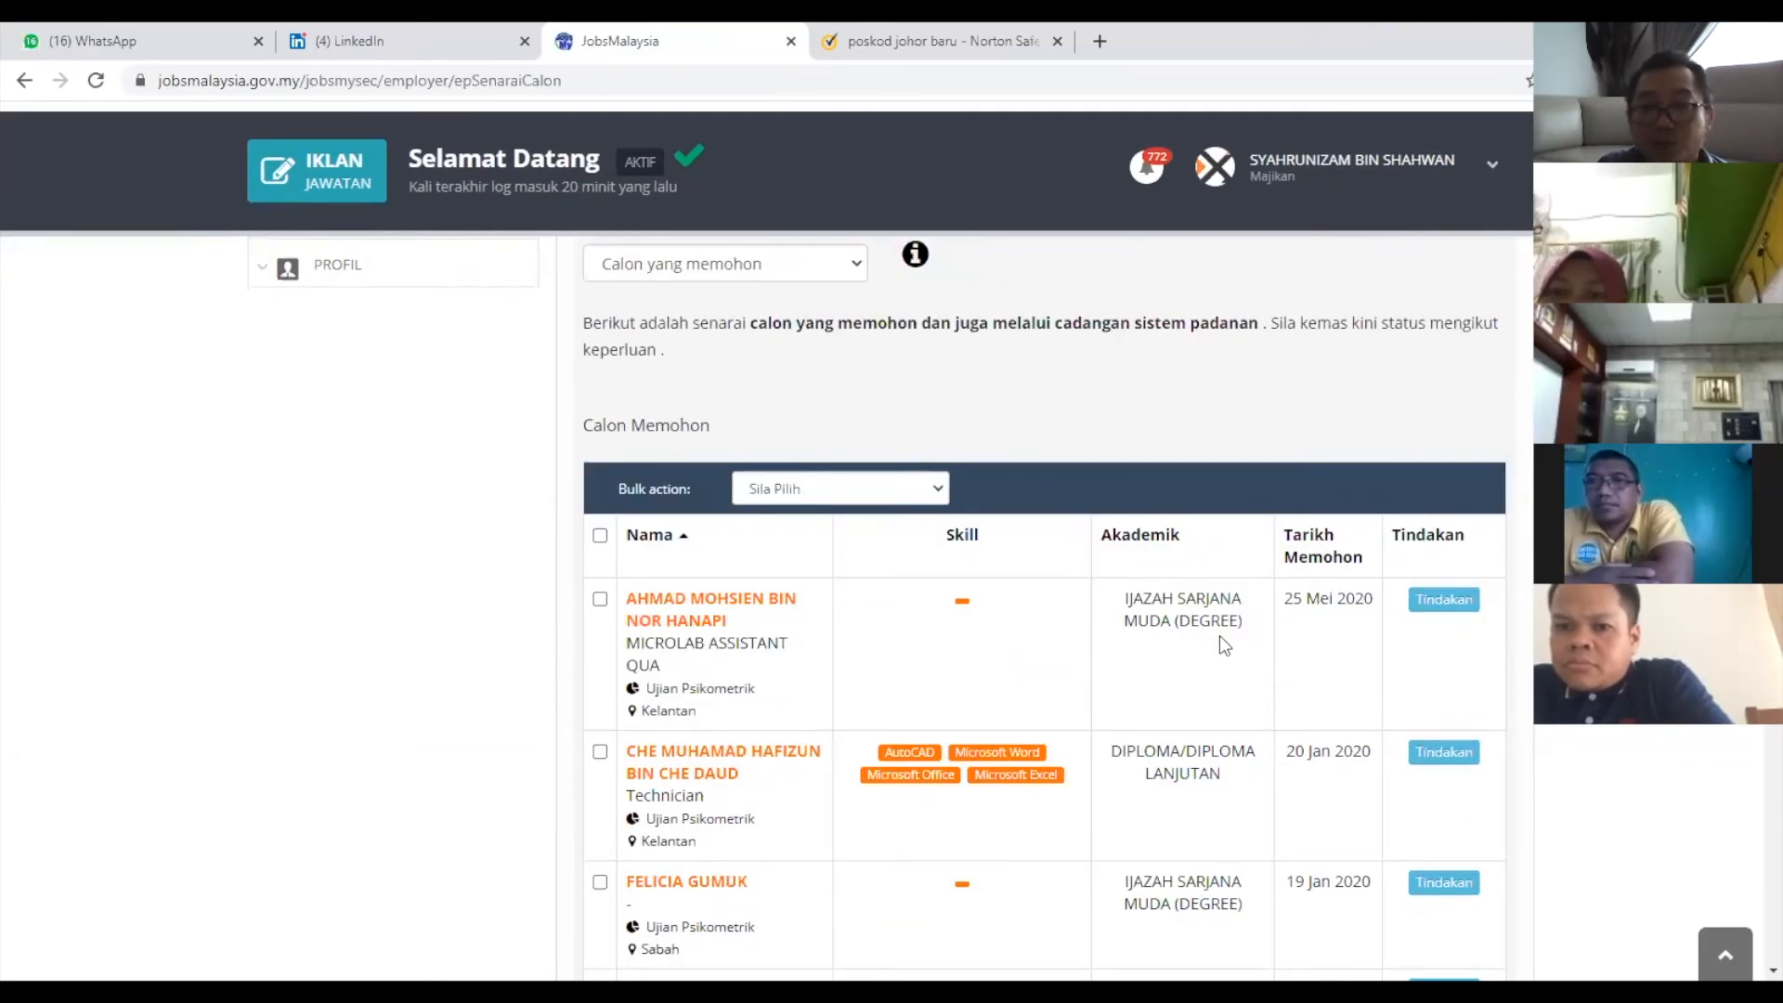
{"action": "scroll", "coordinate": [1152, 642], "scroll_direction": "down", "scroll_amount": 1}
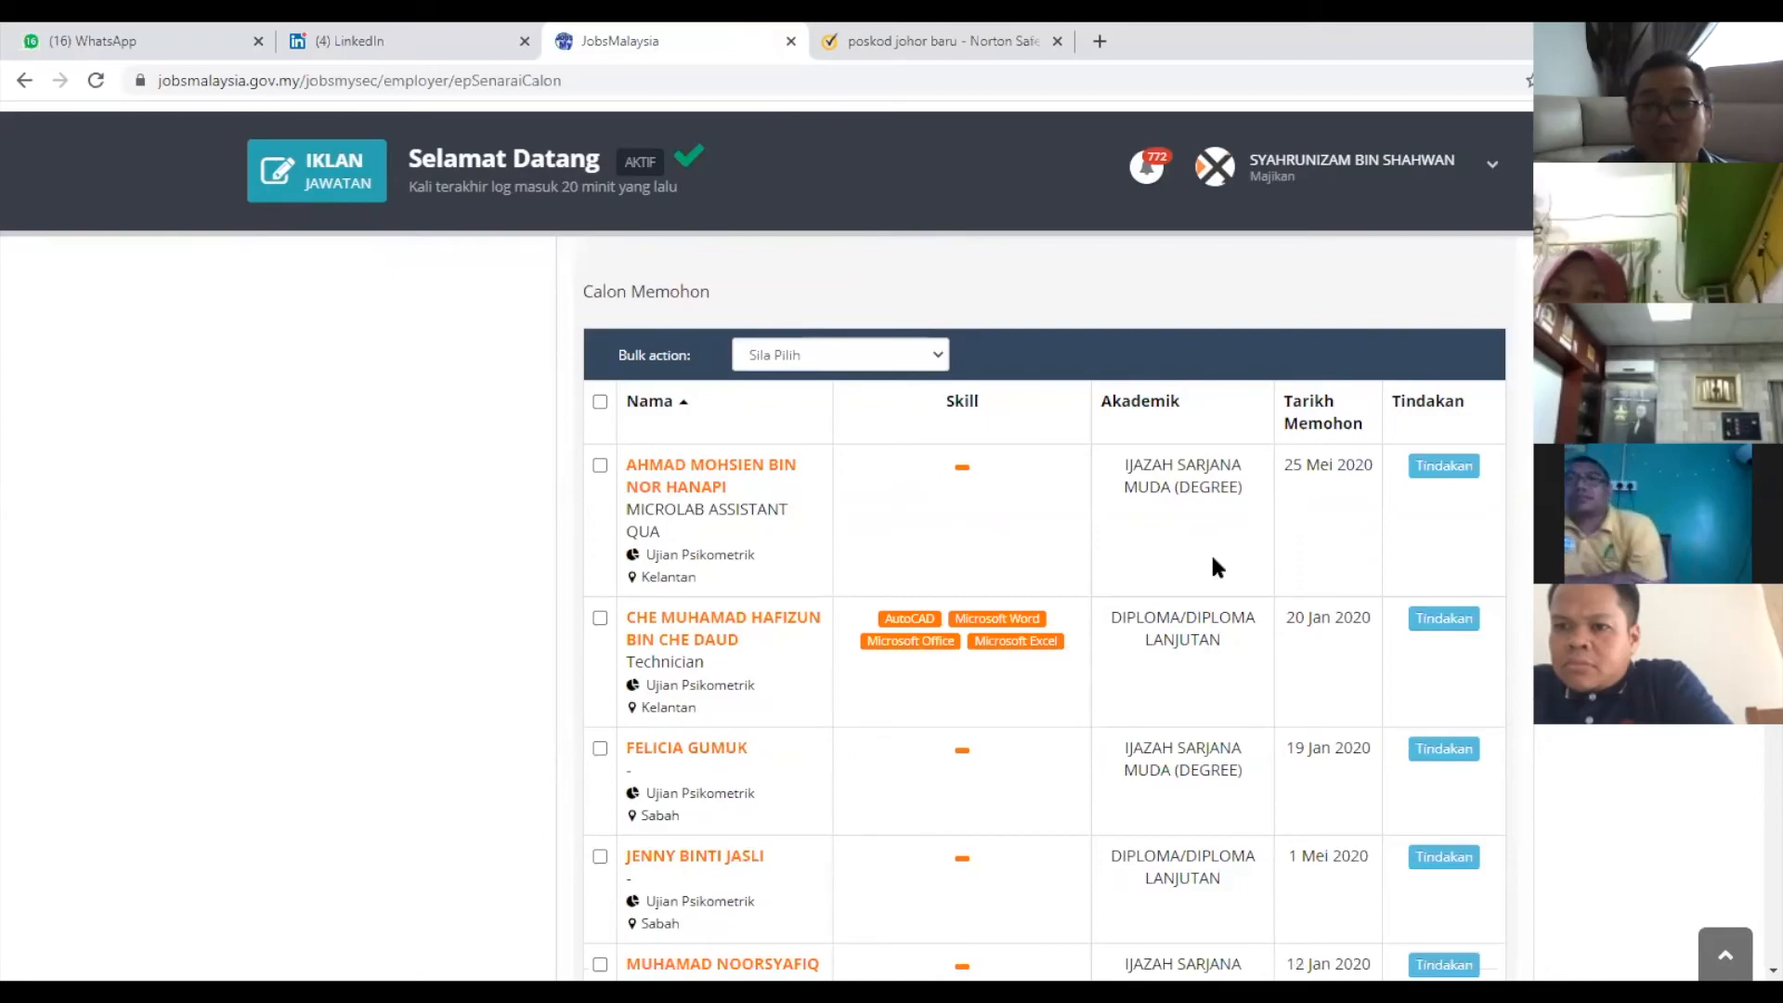
{"action": "scroll", "coordinate": [1302, 348], "scroll_direction": "down", "scroll_amount": 1}
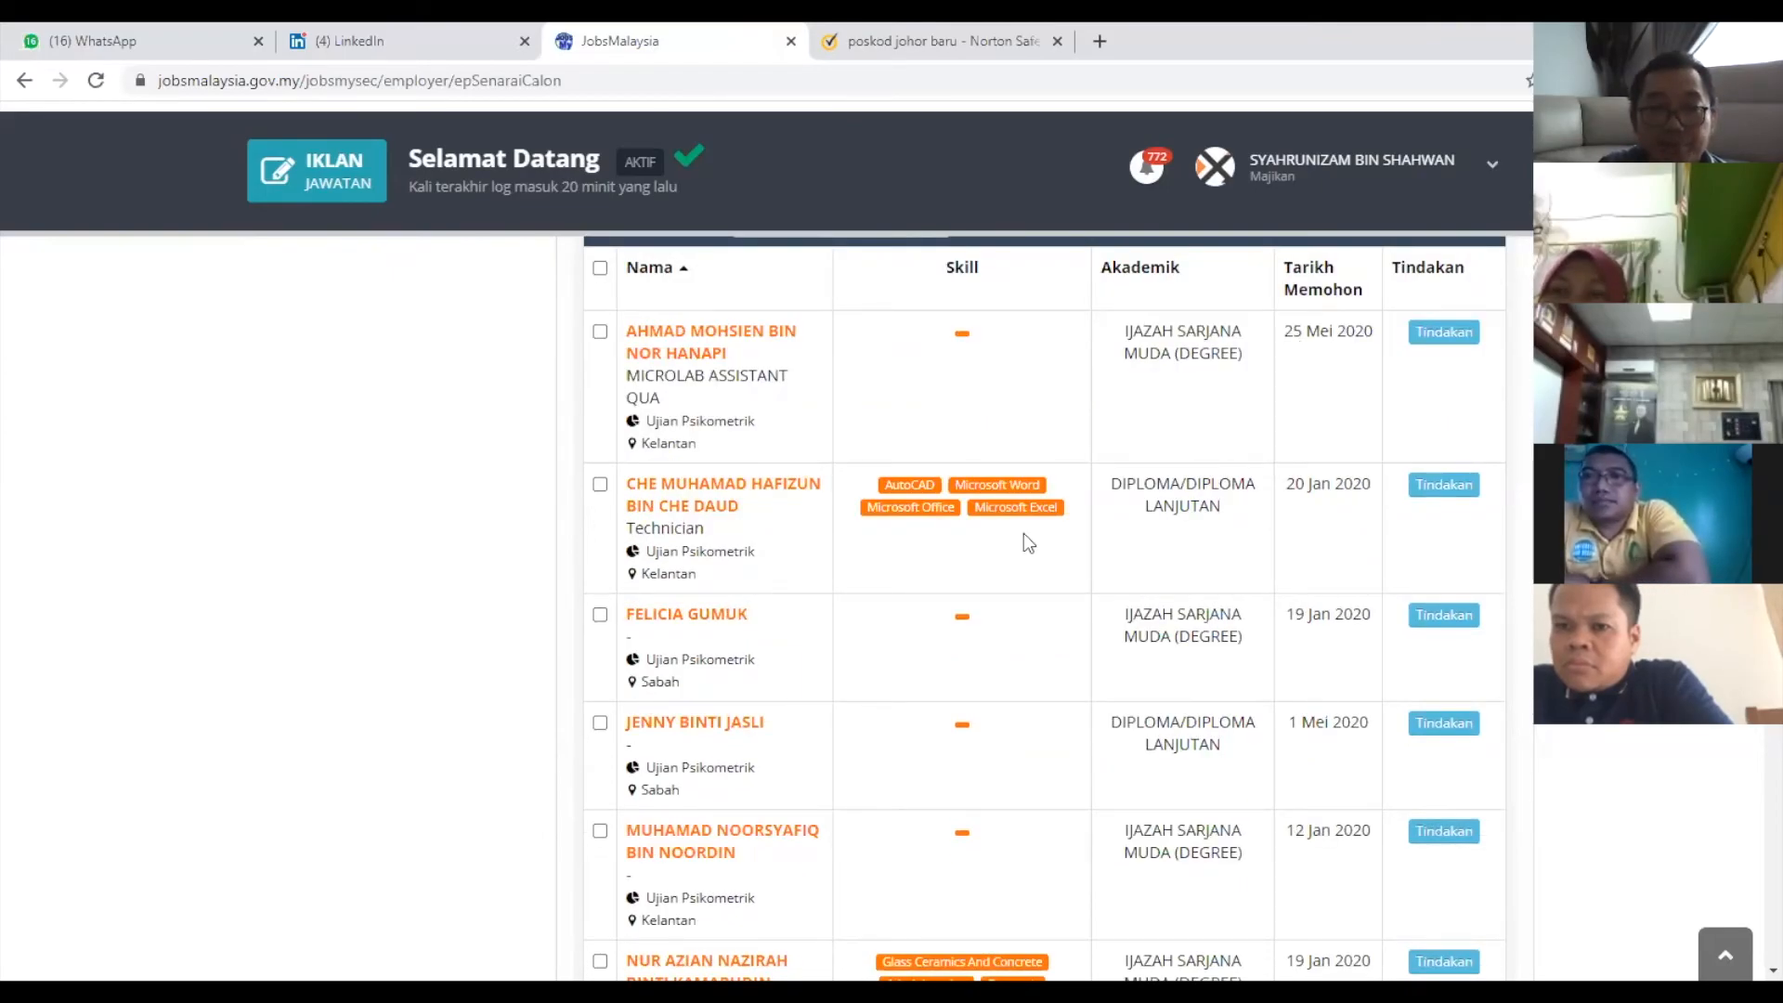
{"action": "scroll", "coordinate": [940, 483], "scroll_direction": "down", "scroll_amount": 1}
{"action": "scroll", "coordinate": [804, 346], "scroll_direction": "down", "scroll_amount": 1}
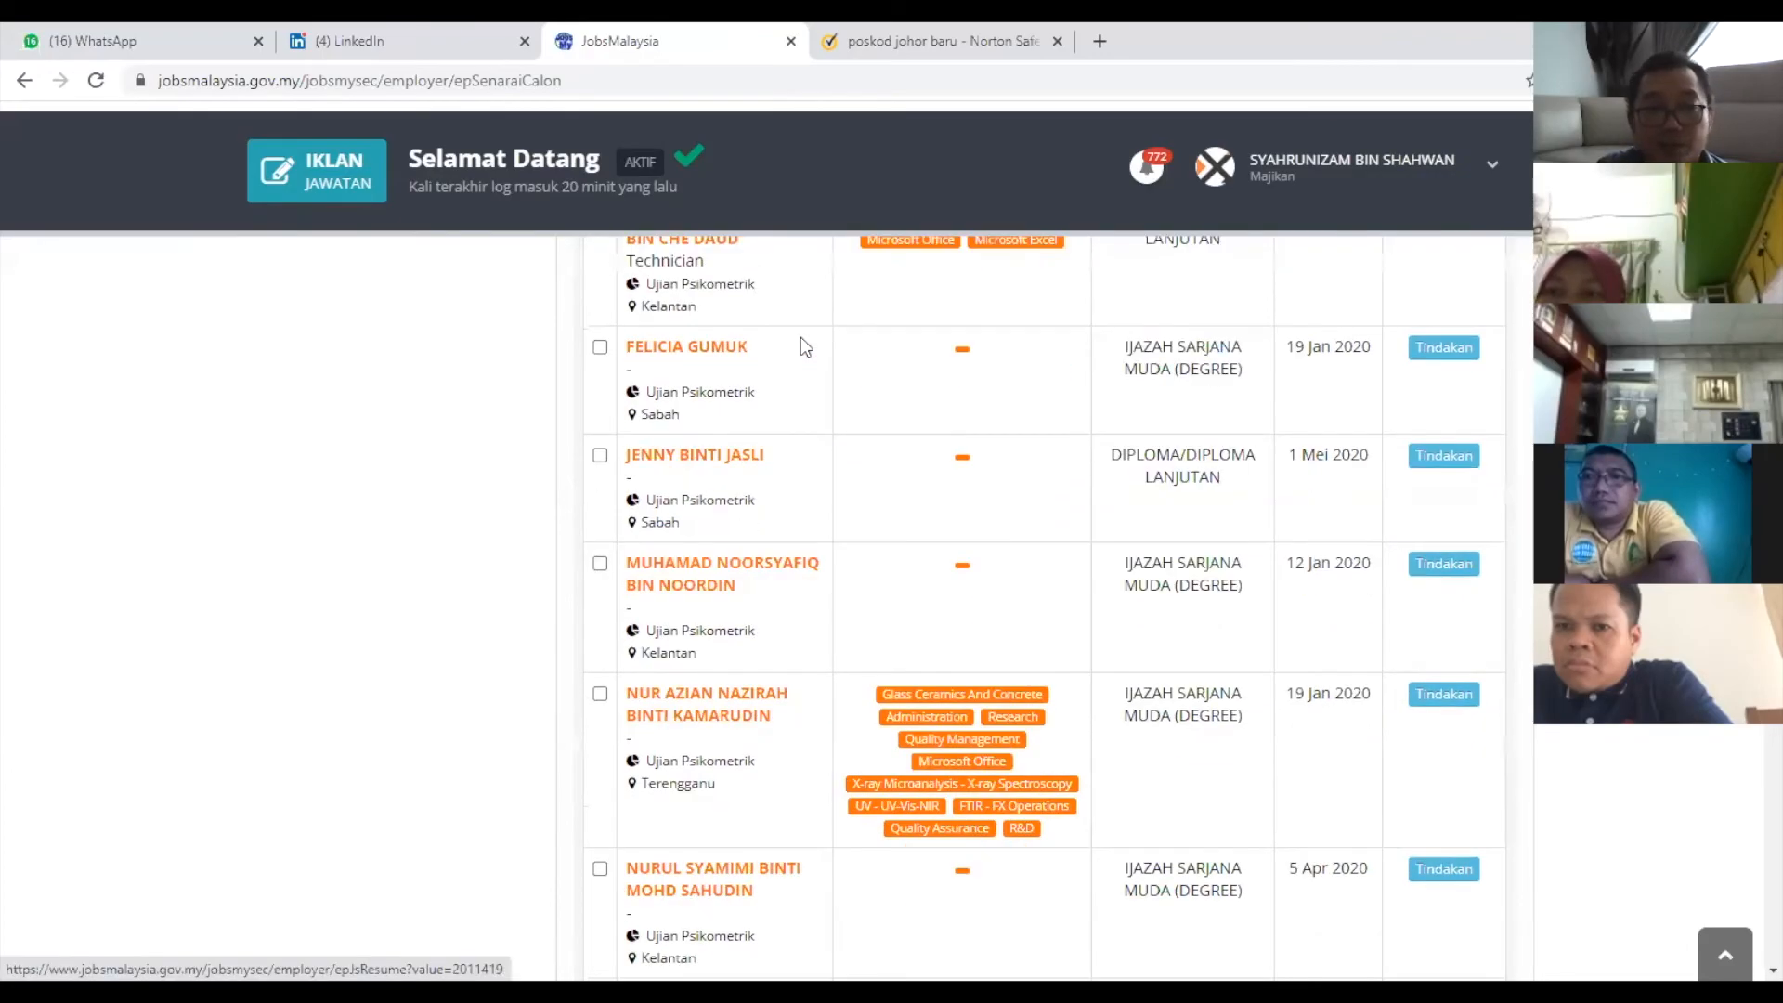
{"action": "scroll", "coordinate": [1347, 613], "scroll_direction": "down", "scroll_amount": 1}
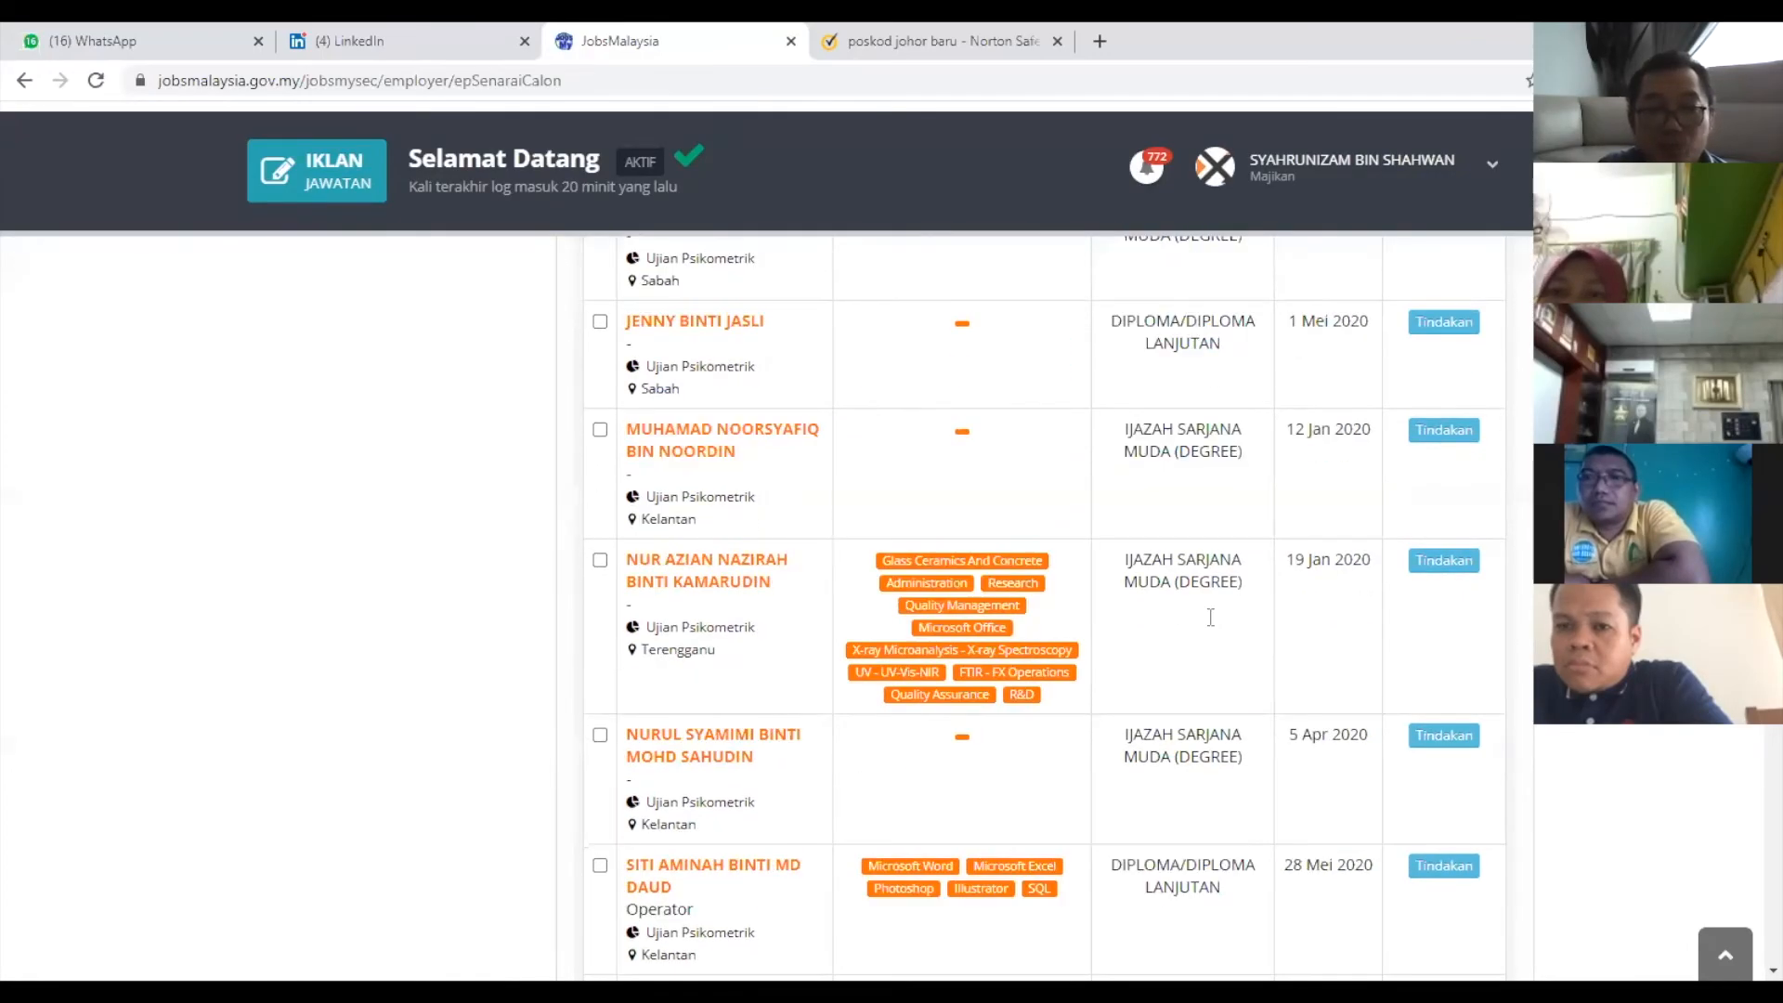
{"action": "scroll", "coordinate": [1214, 613], "scroll_direction": "down", "scroll_amount": 1}
{"action": "scroll", "coordinate": [1214, 613], "scroll_direction": "down", "scroll_amount": 1}
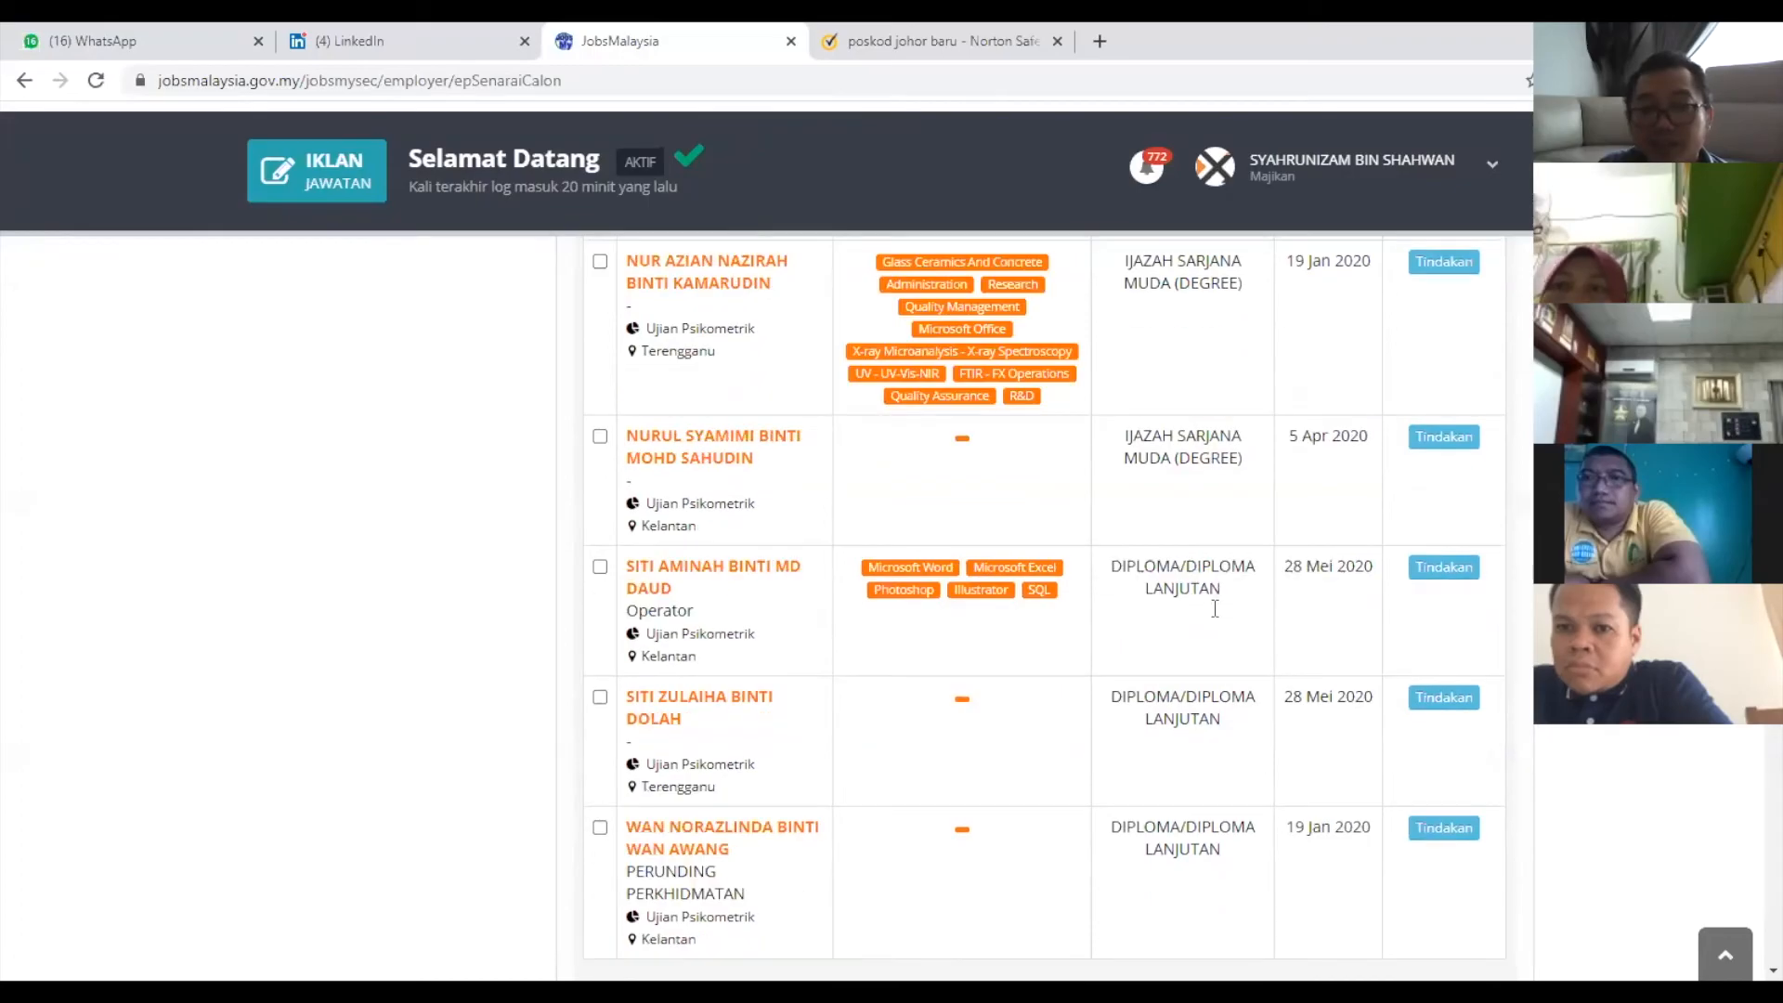
{"action": "scroll", "coordinate": [1208, 806], "scroll_direction": "down", "scroll_amount": 2}
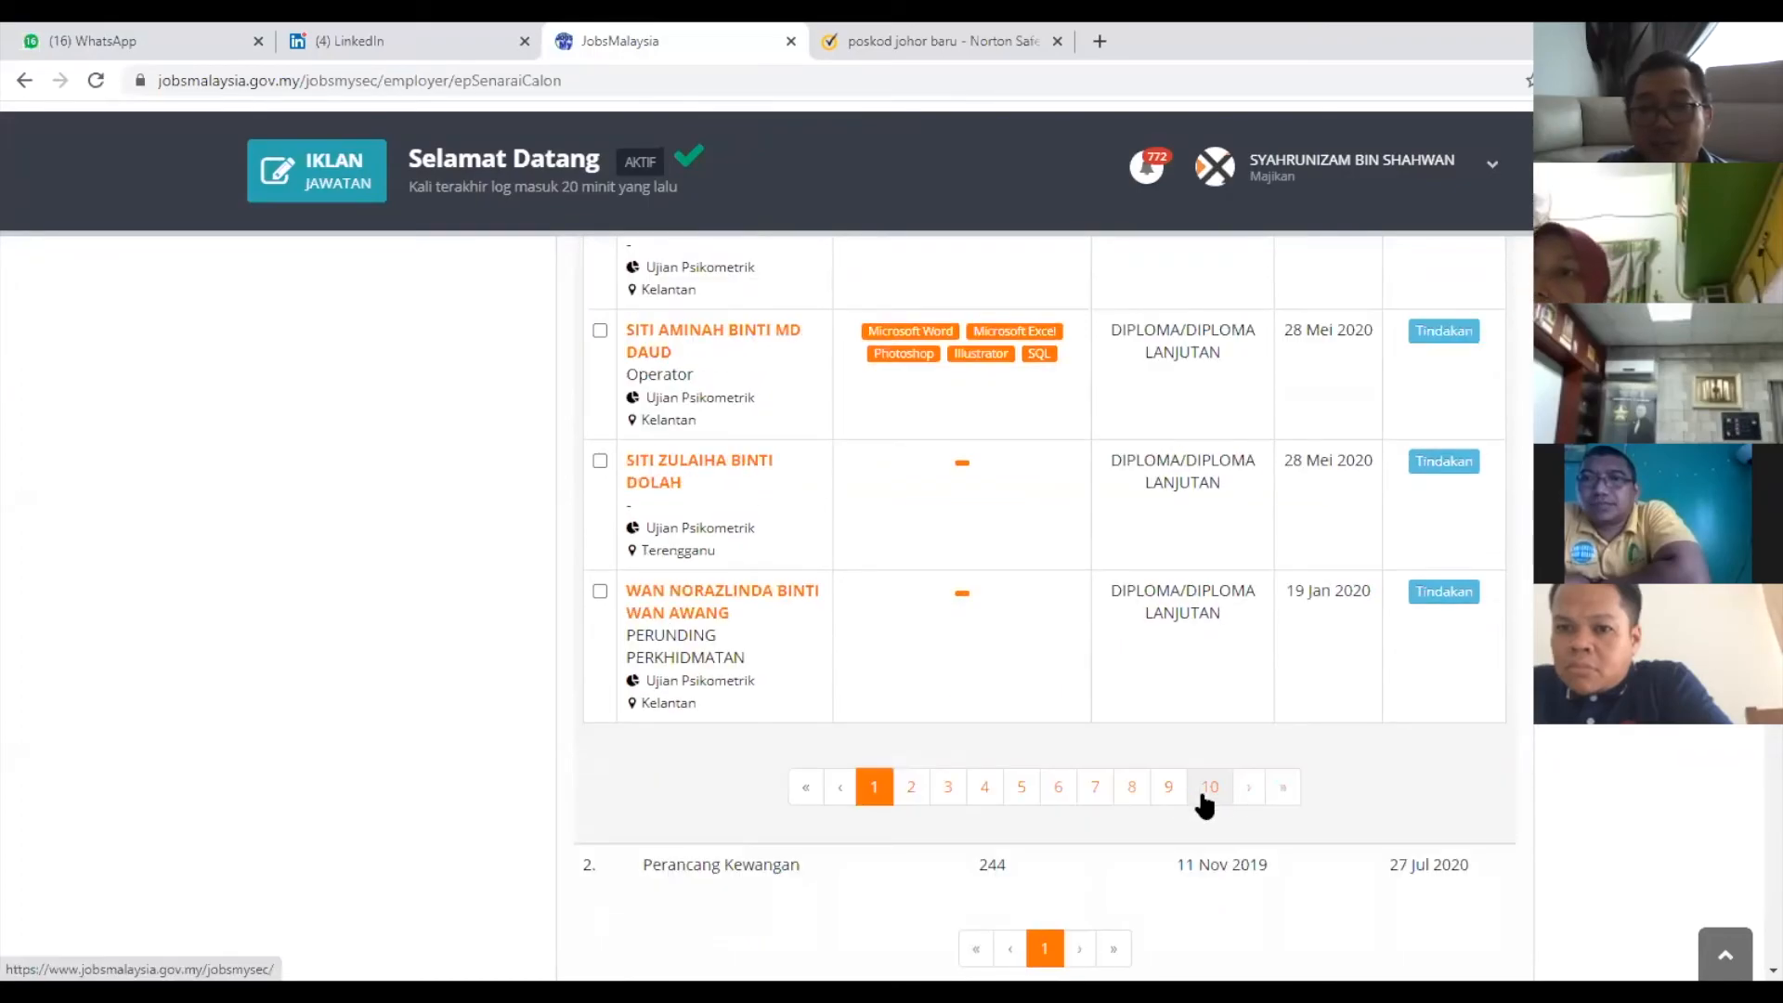
{"action": "left_click", "coordinate": [1209, 788]}
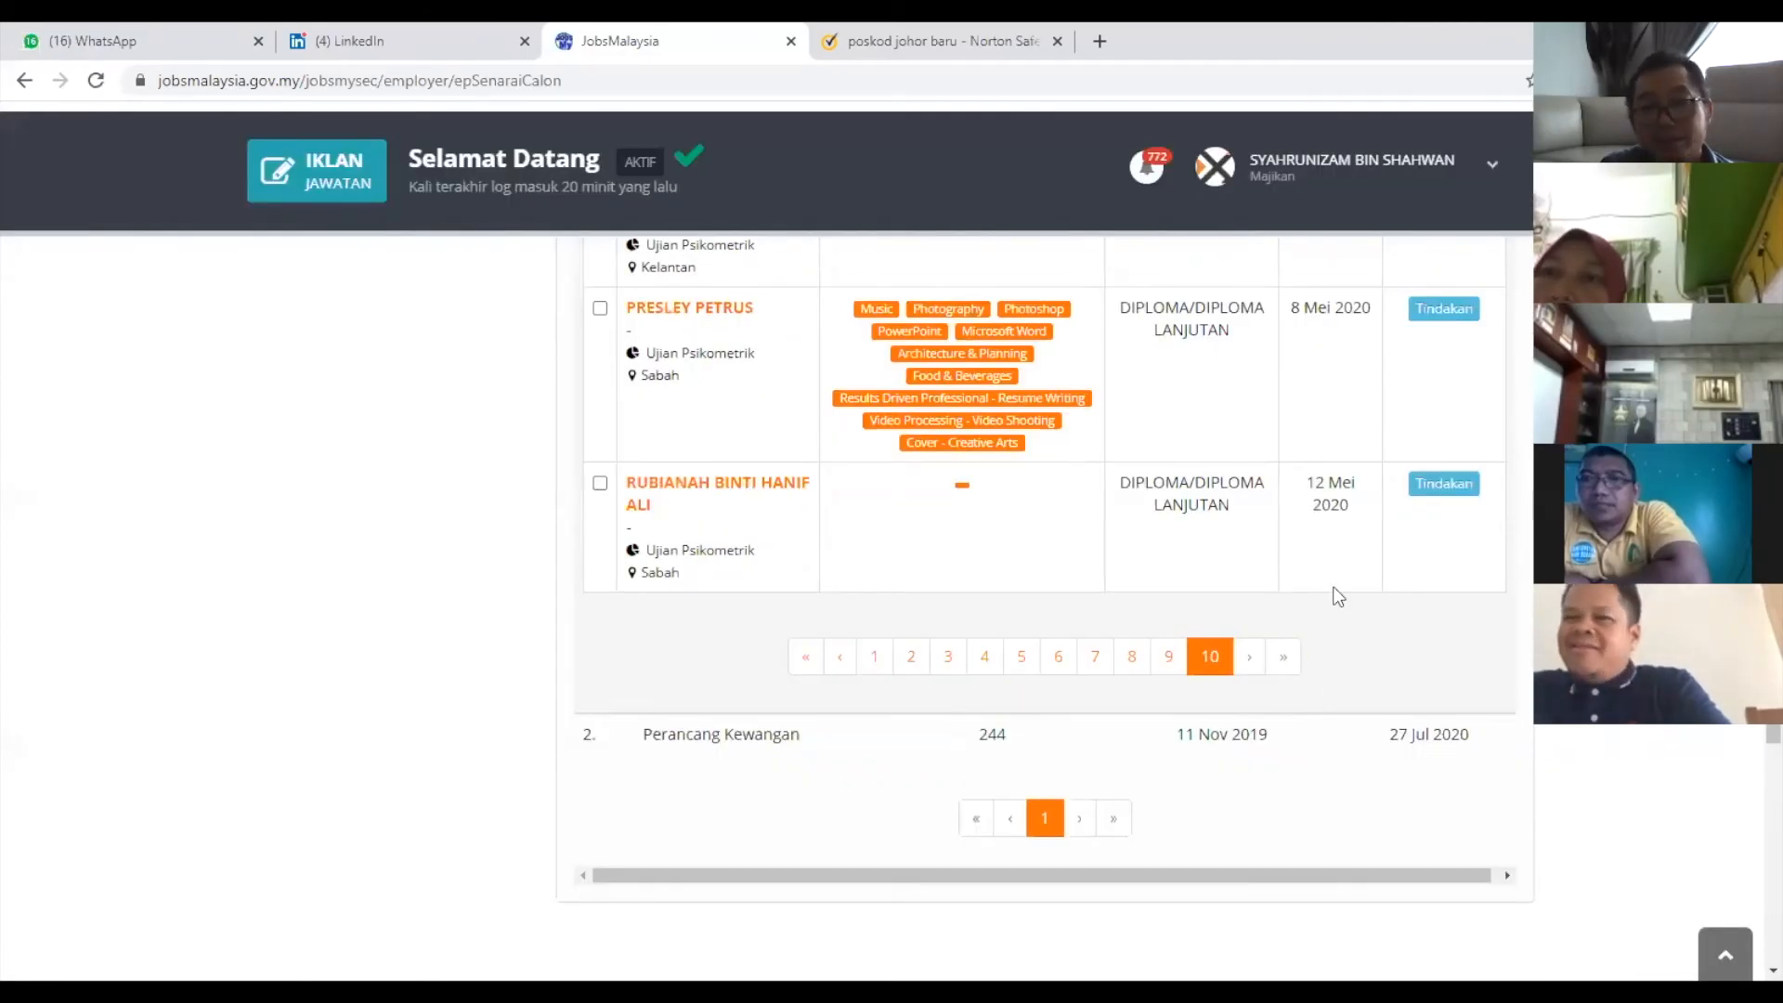
{"action": "scroll", "coordinate": [1338, 594], "scroll_direction": "up", "scroll_amount": 3}
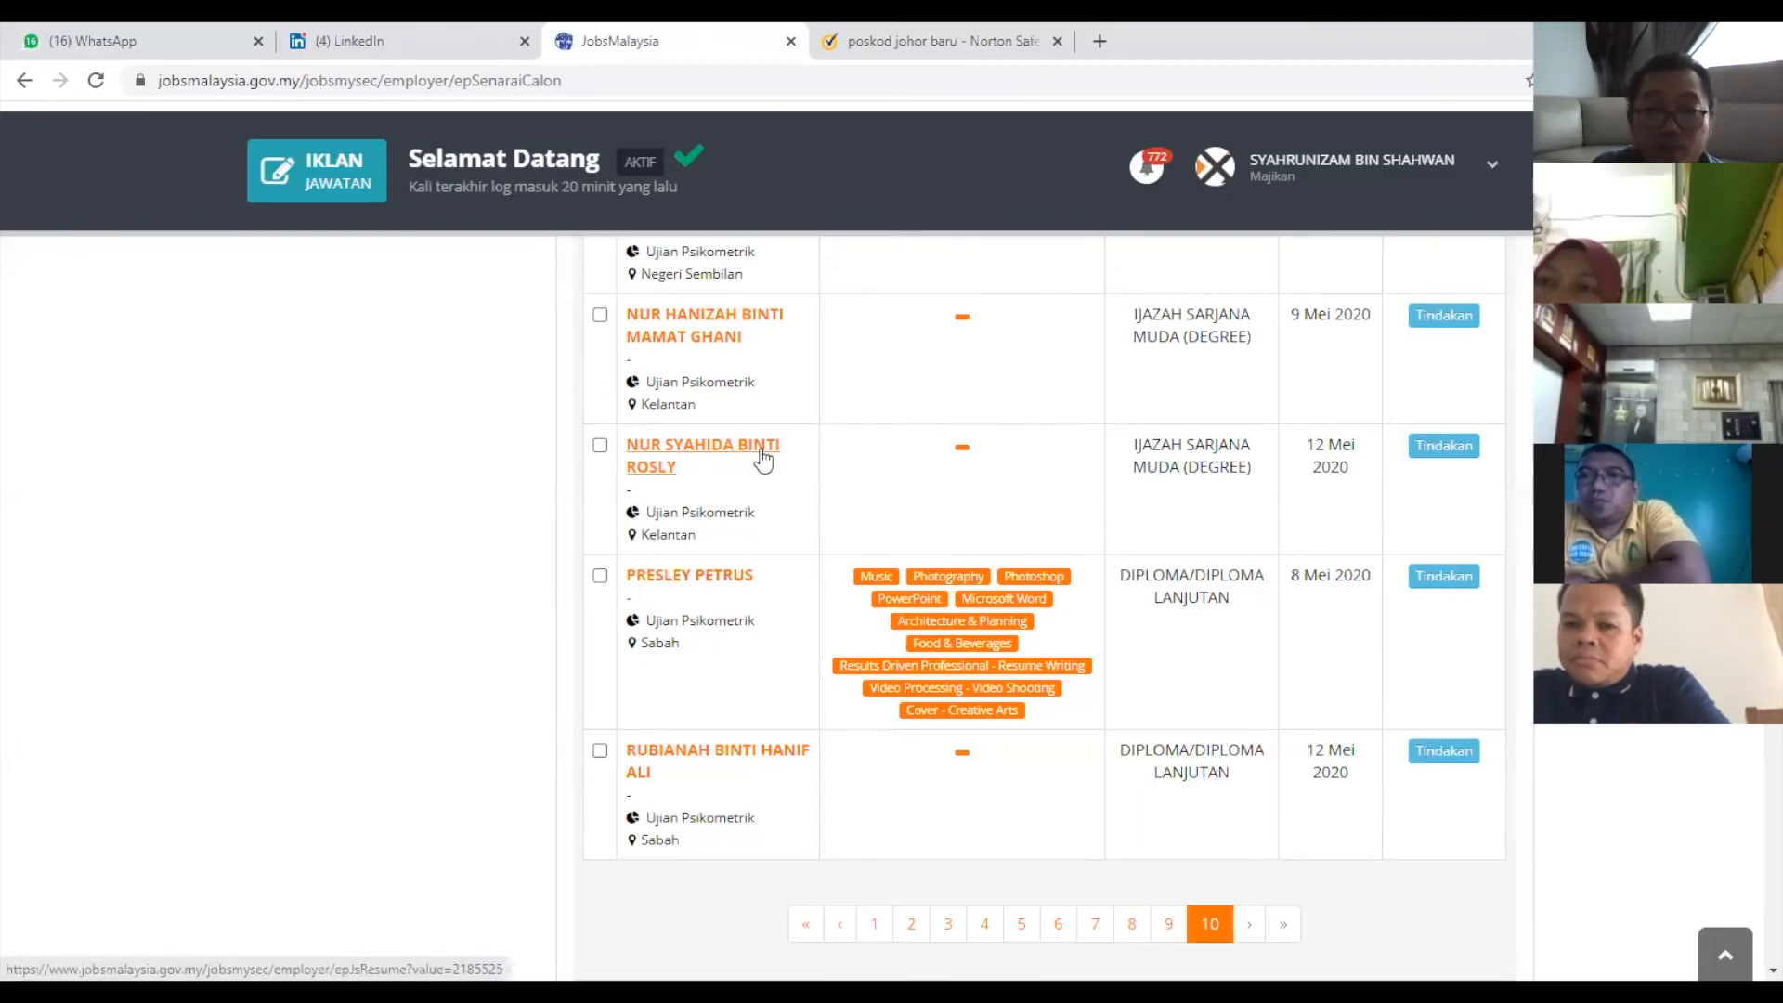
{"action": "scroll", "coordinate": [790, 464], "scroll_direction": "up", "scroll_amount": 3}
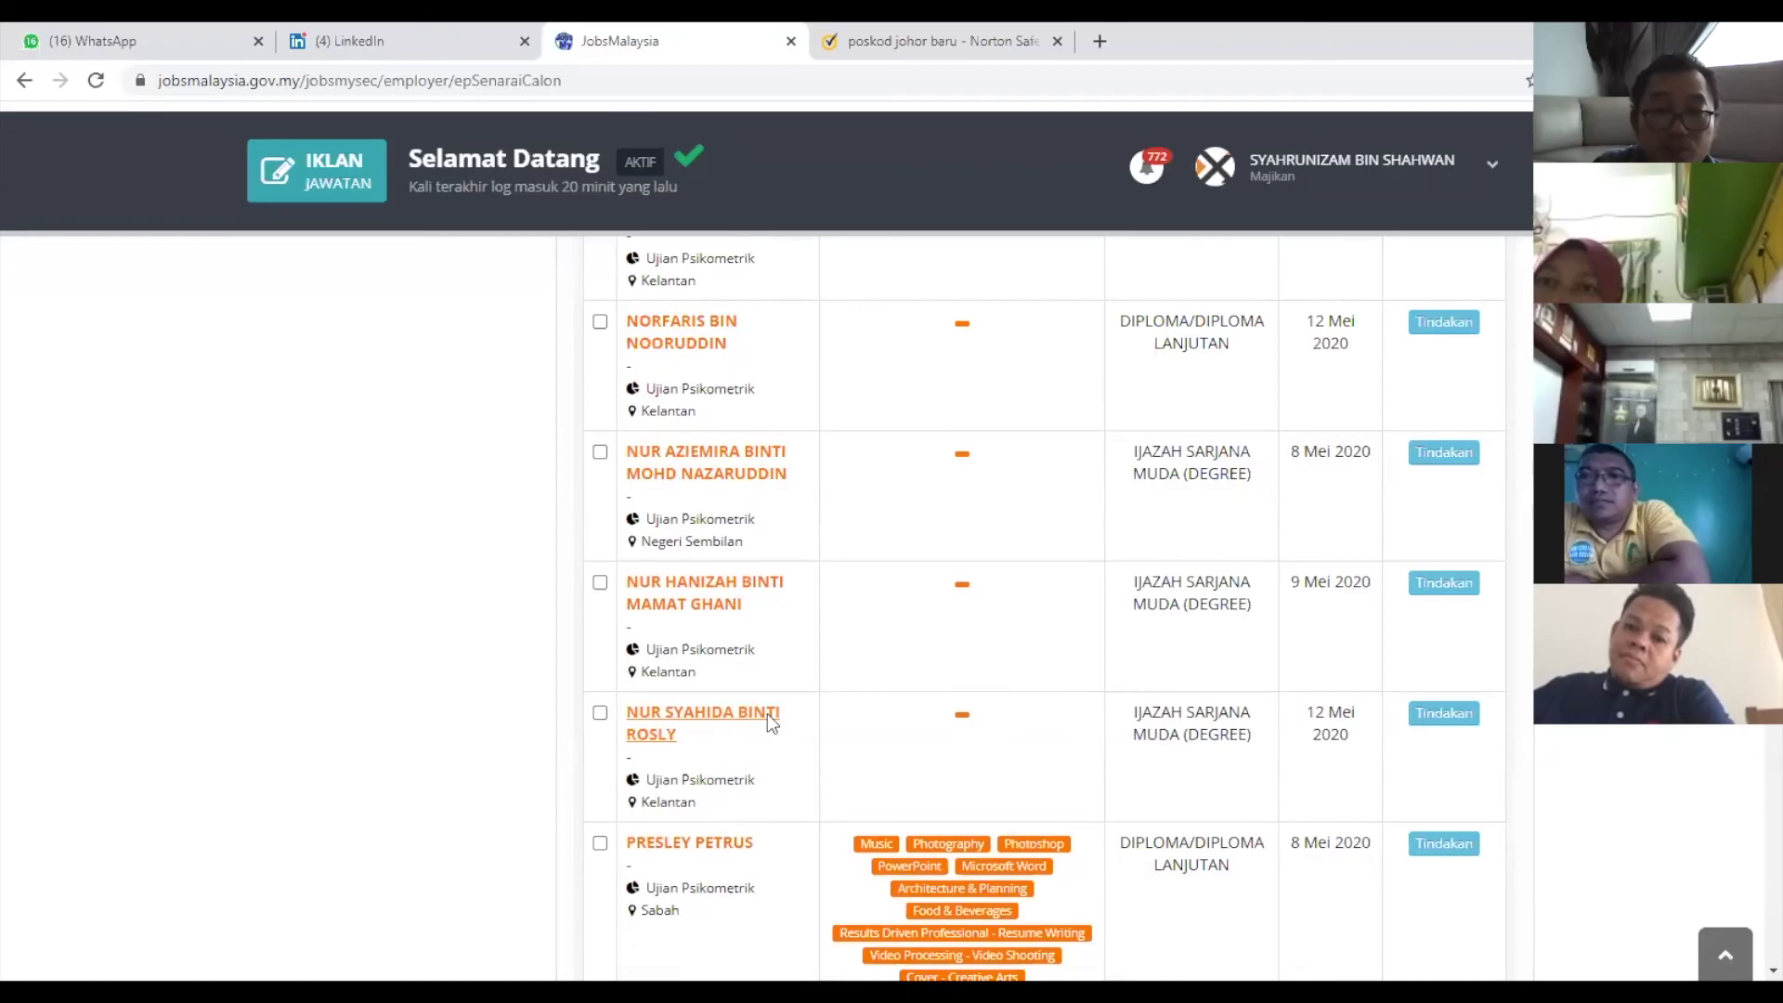
Open an applicant's resume, review languages, locations, salary and referees, then select their phone number.
{"action": "left_click", "coordinate": [767, 714]}
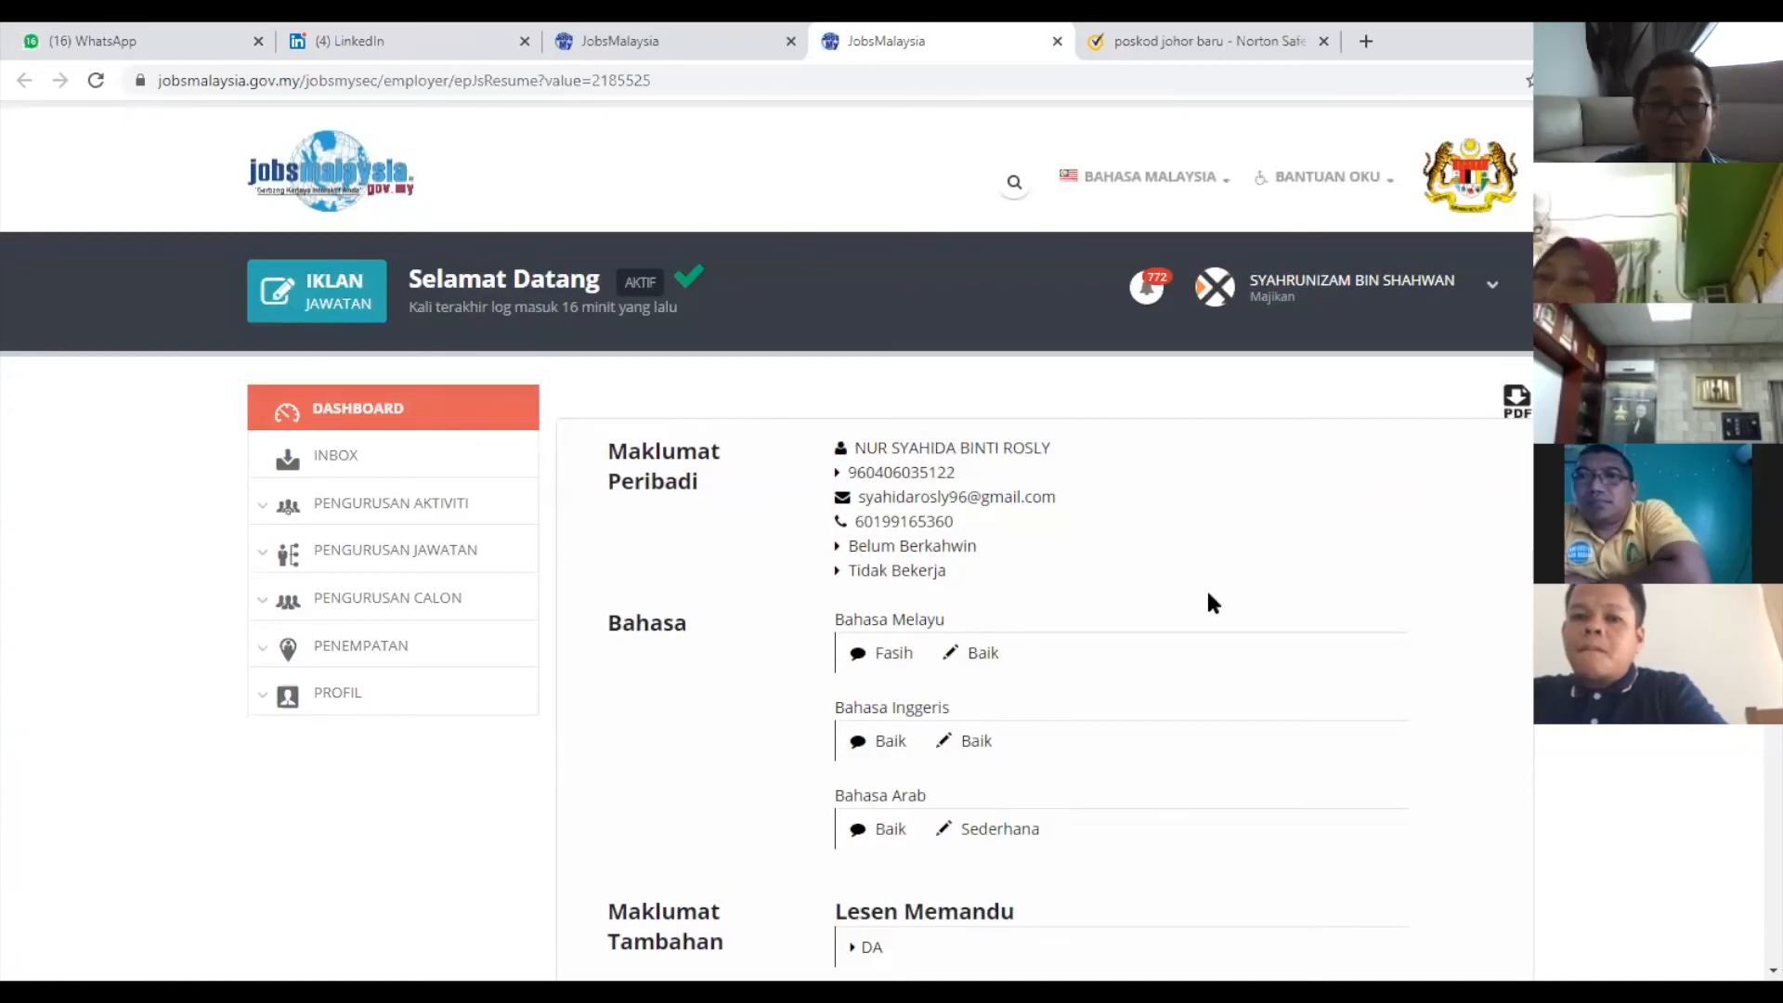
{"action": "scroll", "coordinate": [1209, 594], "scroll_direction": "down", "scroll_amount": 4}
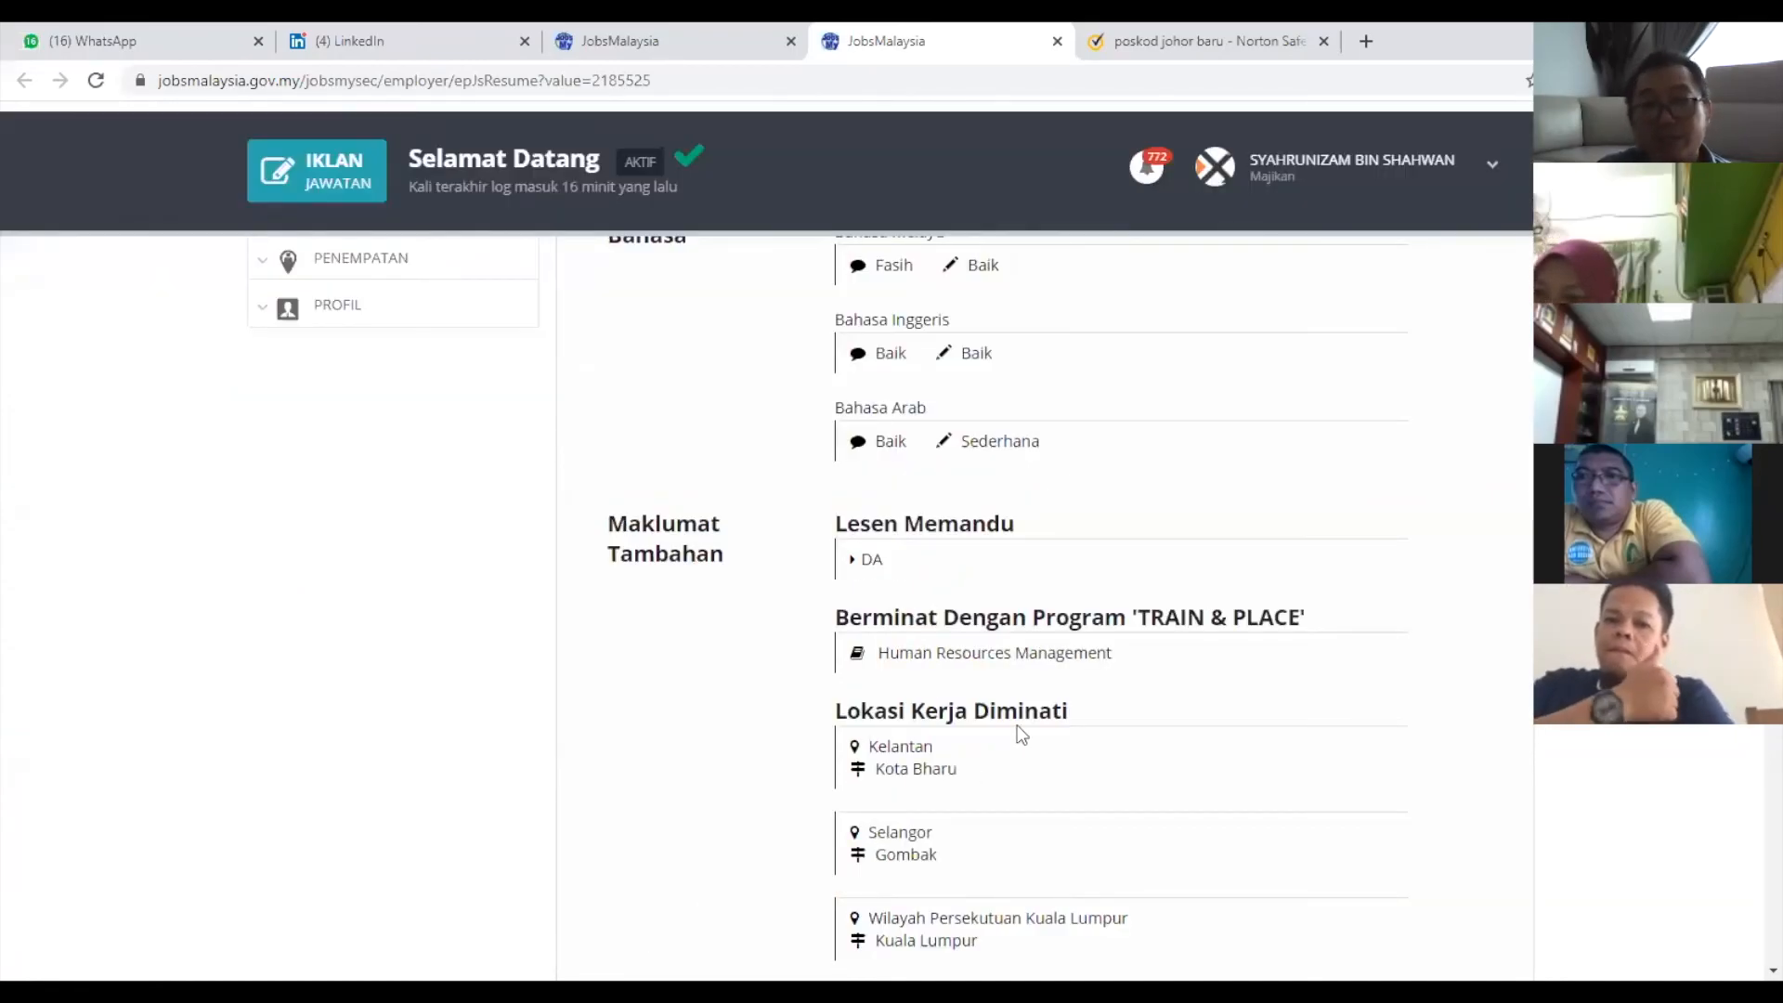
{"action": "scroll", "coordinate": [1066, 650], "scroll_direction": "up", "scroll_amount": 4}
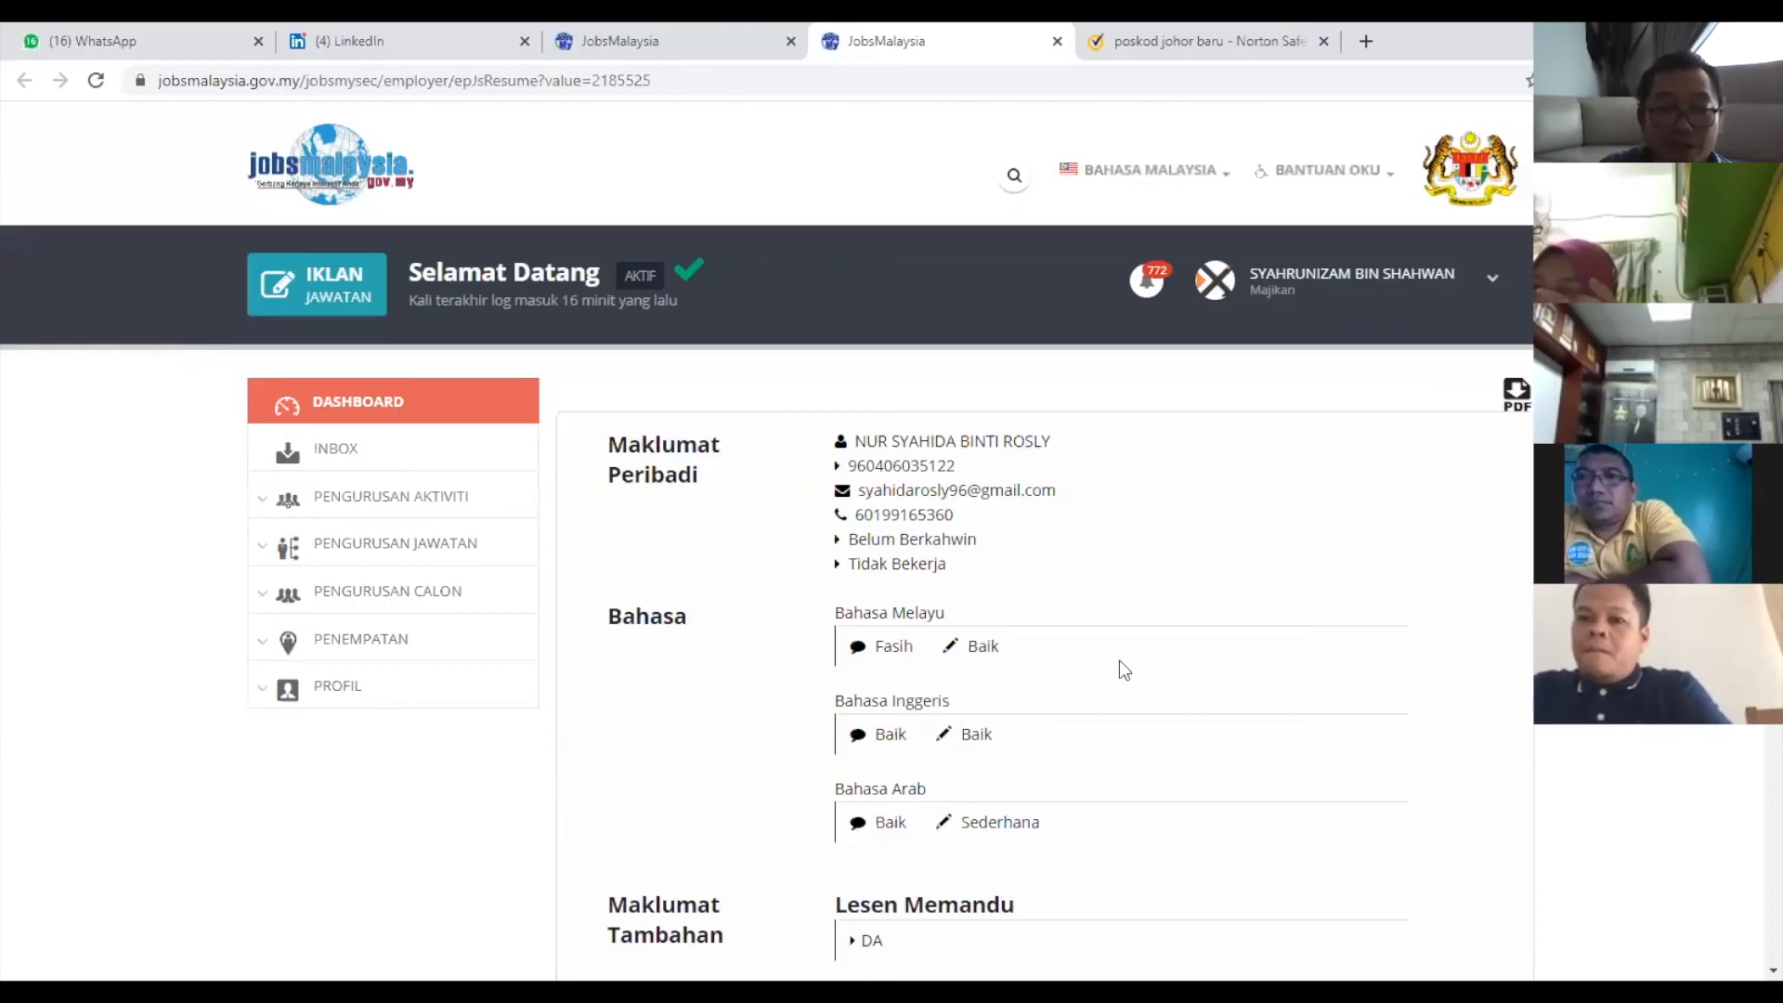
{"action": "scroll", "coordinate": [1118, 660], "scroll_direction": "down", "scroll_amount": 5}
{"action": "scroll", "coordinate": [1121, 659], "scroll_direction": "down", "scroll_amount": 4}
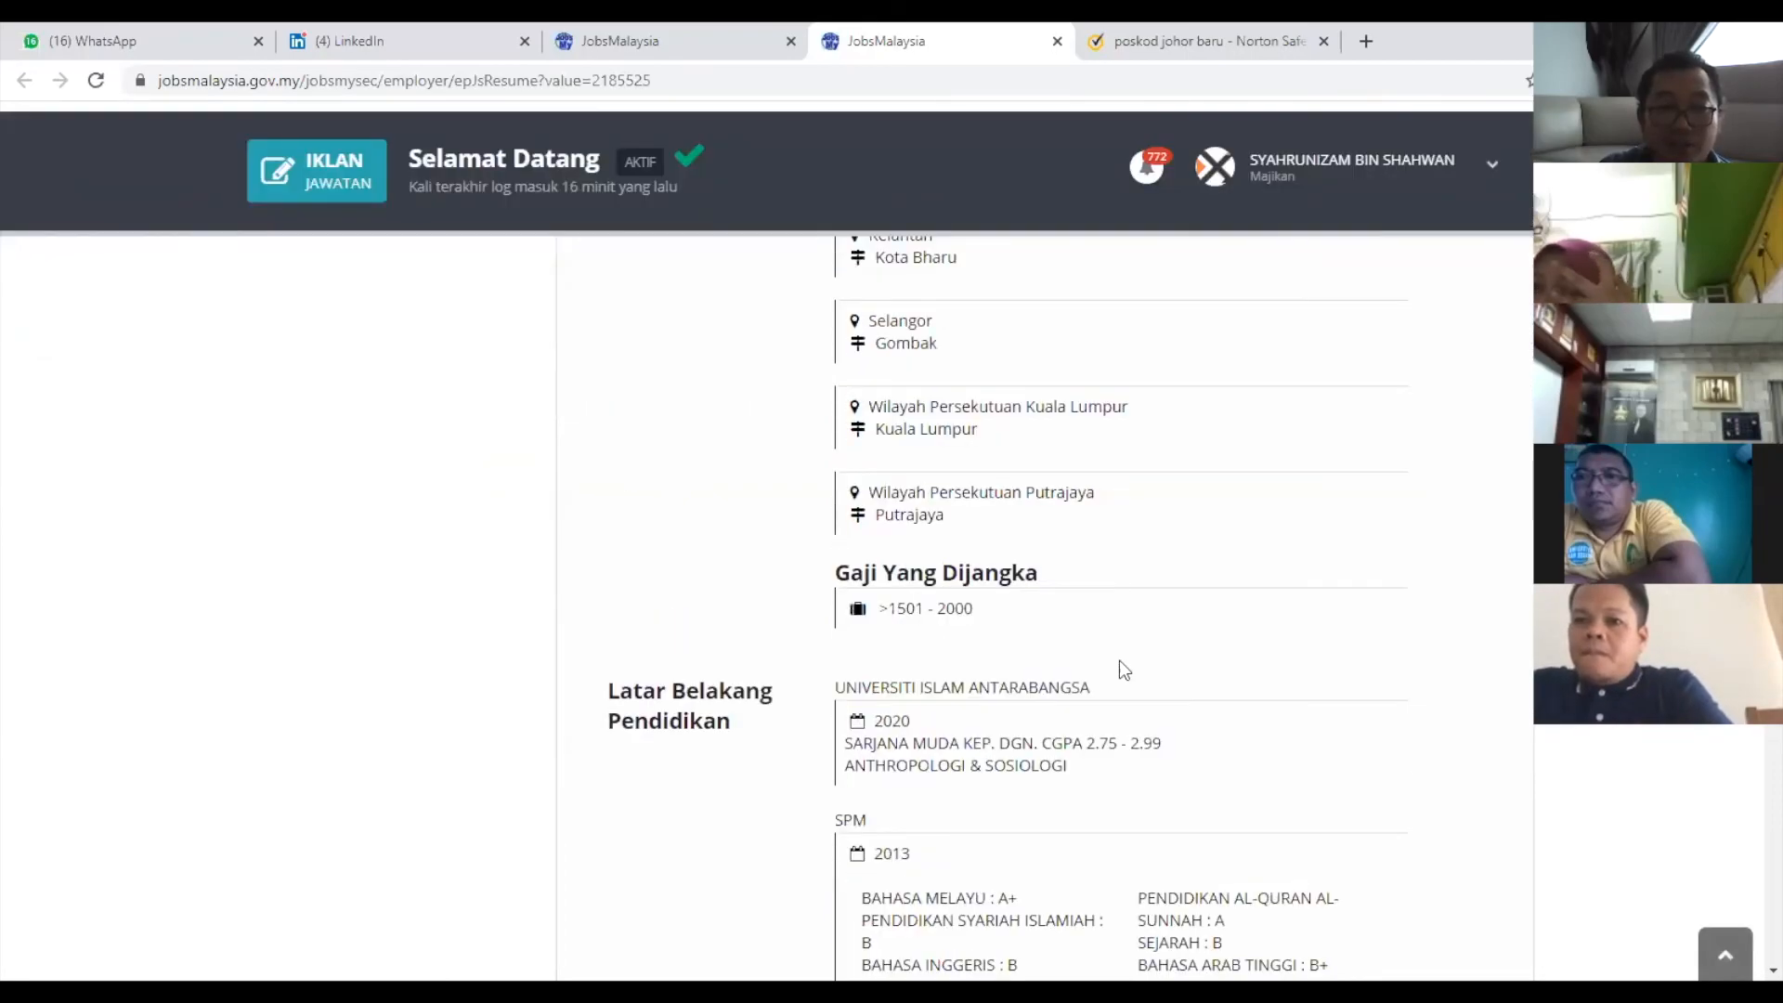
{"action": "scroll", "coordinate": [1118, 661], "scroll_direction": "down", "scroll_amount": 4}
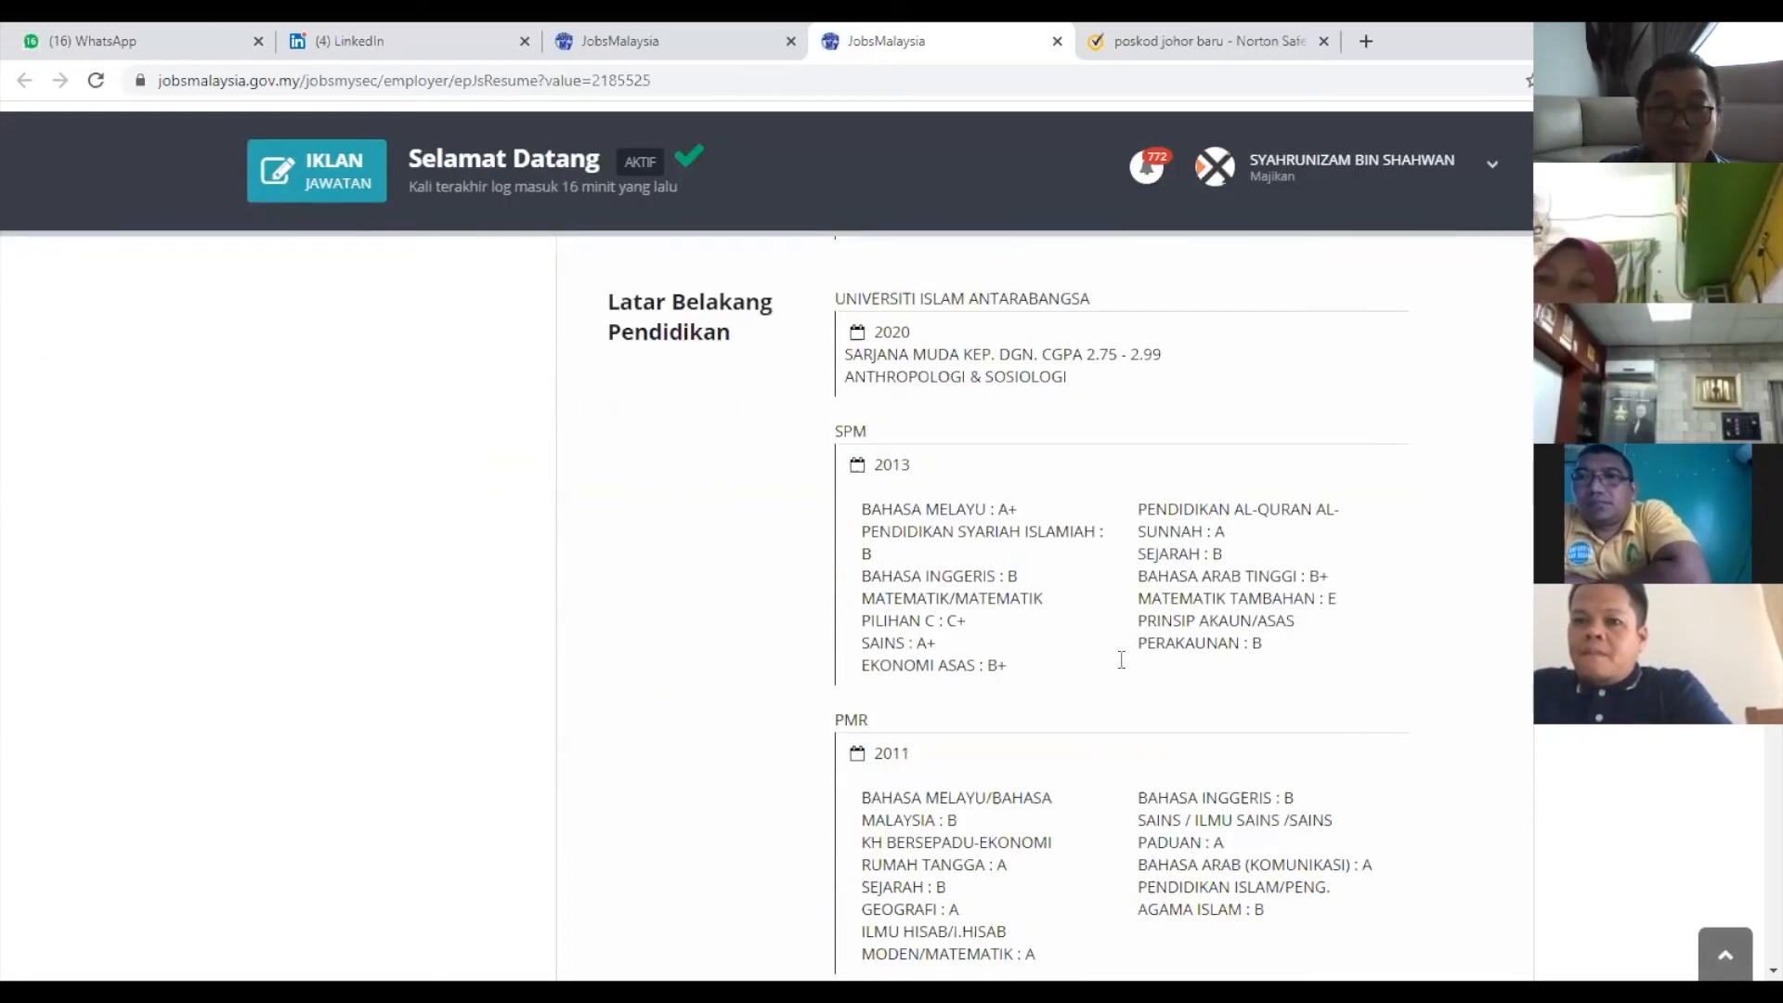
{"action": "scroll", "coordinate": [1302, 923], "scroll_direction": "down", "scroll_amount": 4}
{"action": "scroll", "coordinate": [1232, 843], "scroll_direction": "down", "scroll_amount": 2}
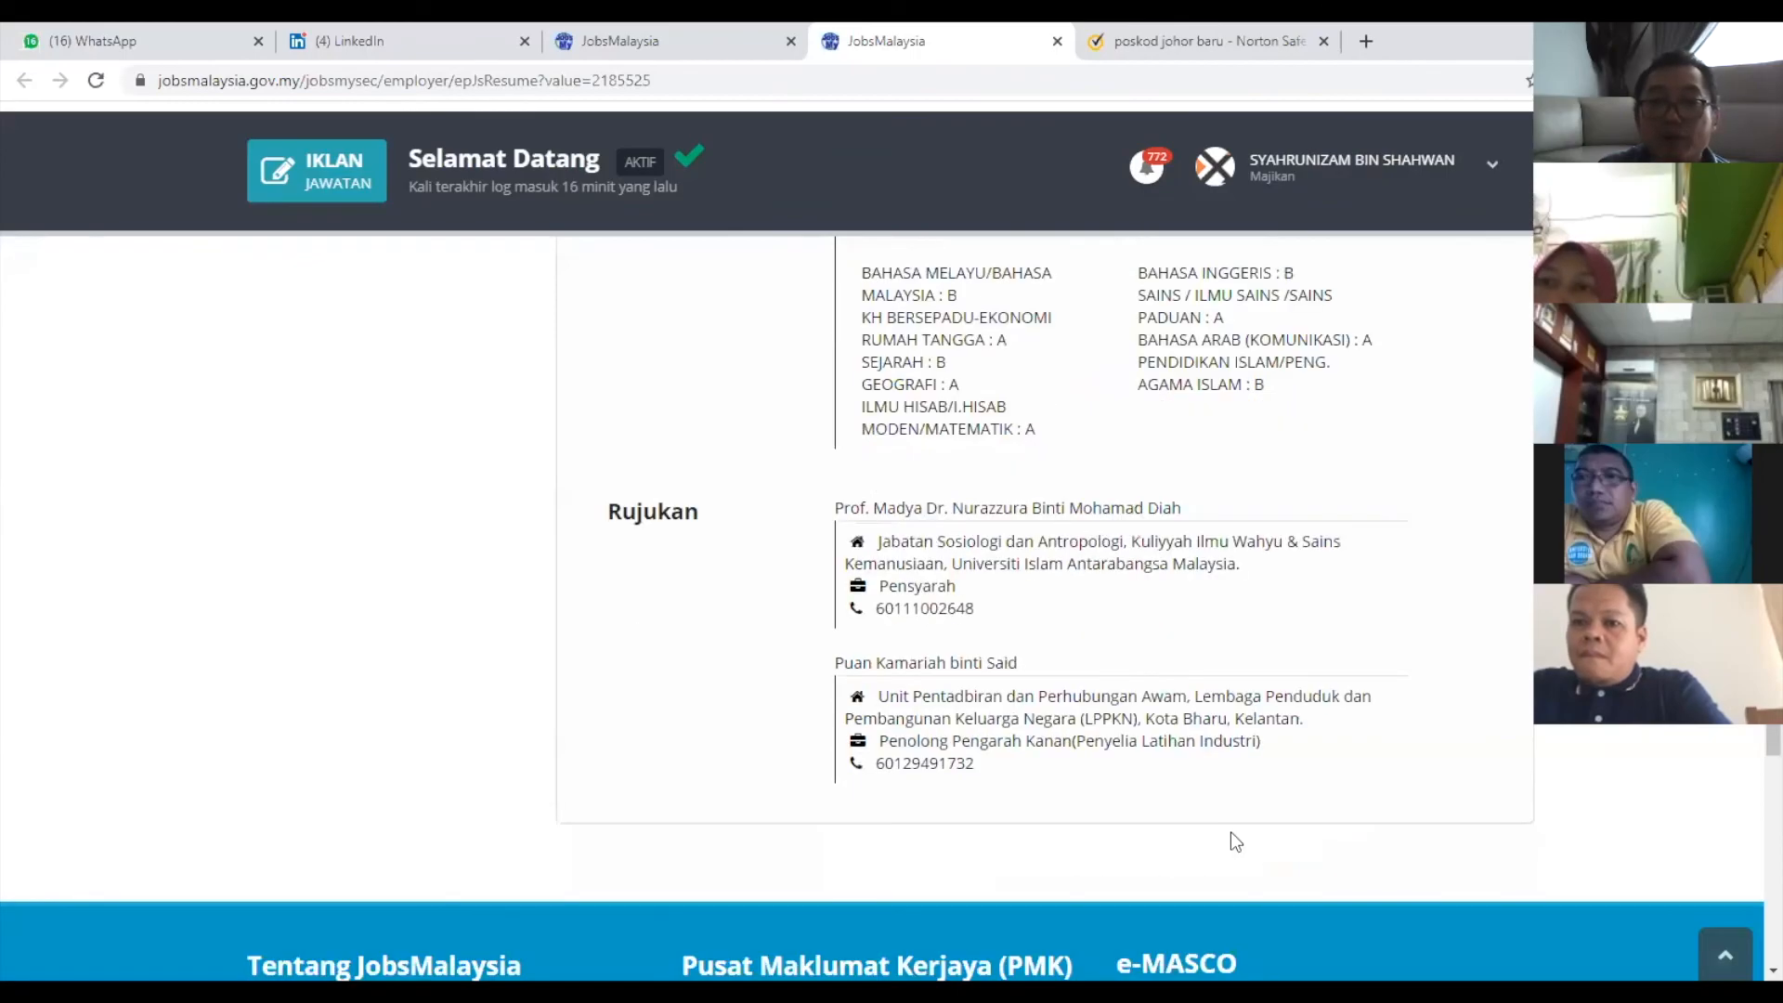
{"action": "scroll", "coordinate": [1235, 841], "scroll_direction": "up", "scroll_amount": 5}
{"action": "scroll", "coordinate": [1230, 832], "scroll_direction": "up", "scroll_amount": 5}
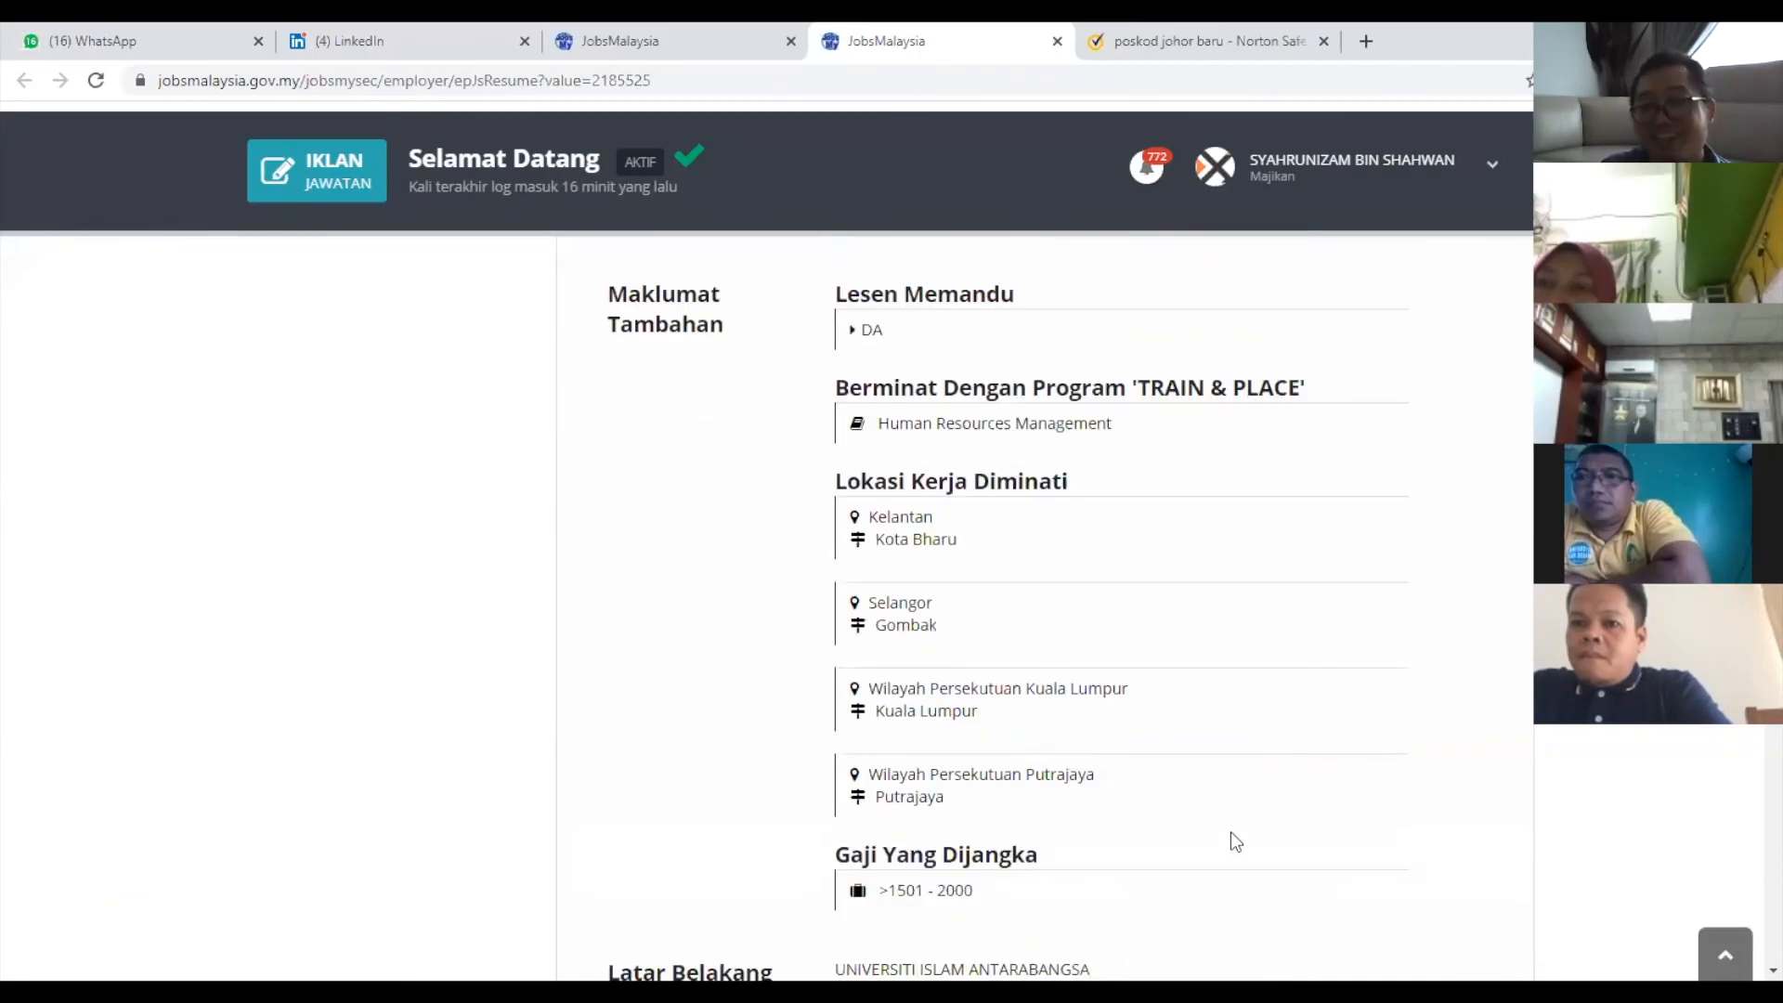
{"action": "scroll", "coordinate": [1163, 565], "scroll_direction": "up", "scroll_amount": 5}
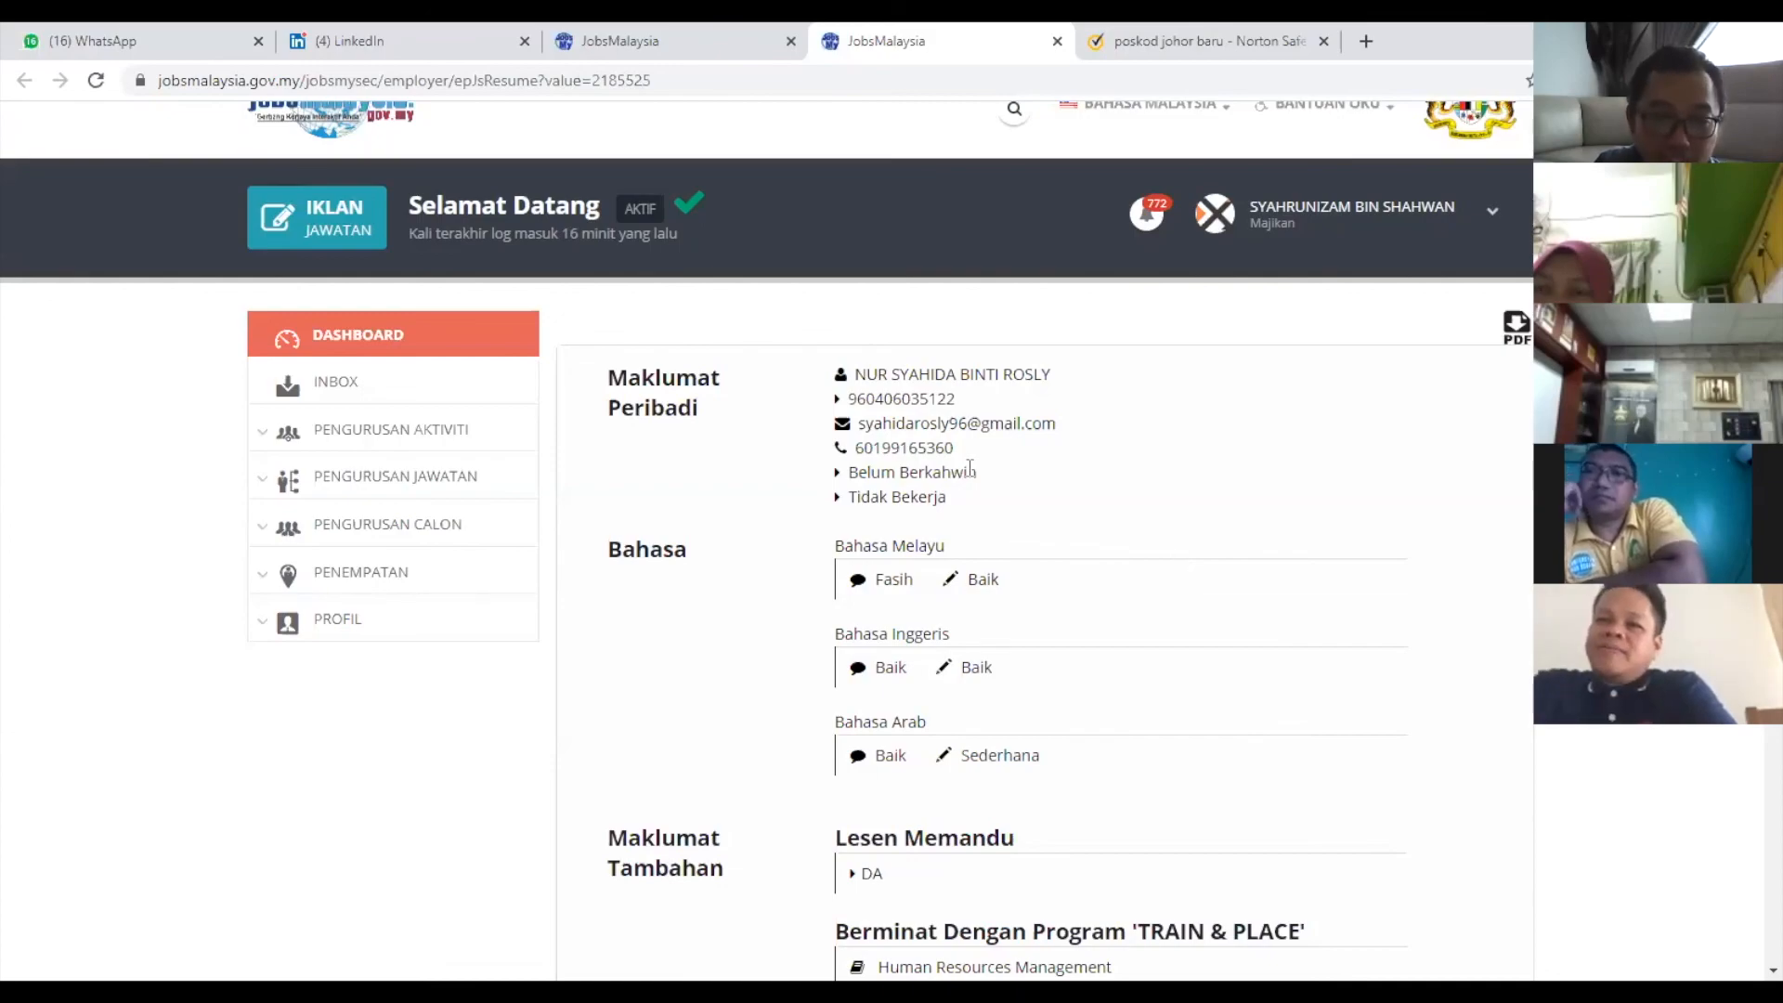
{"action": "left_click_drag", "start_coordinate": [953, 448], "coordinate": [853, 447]}
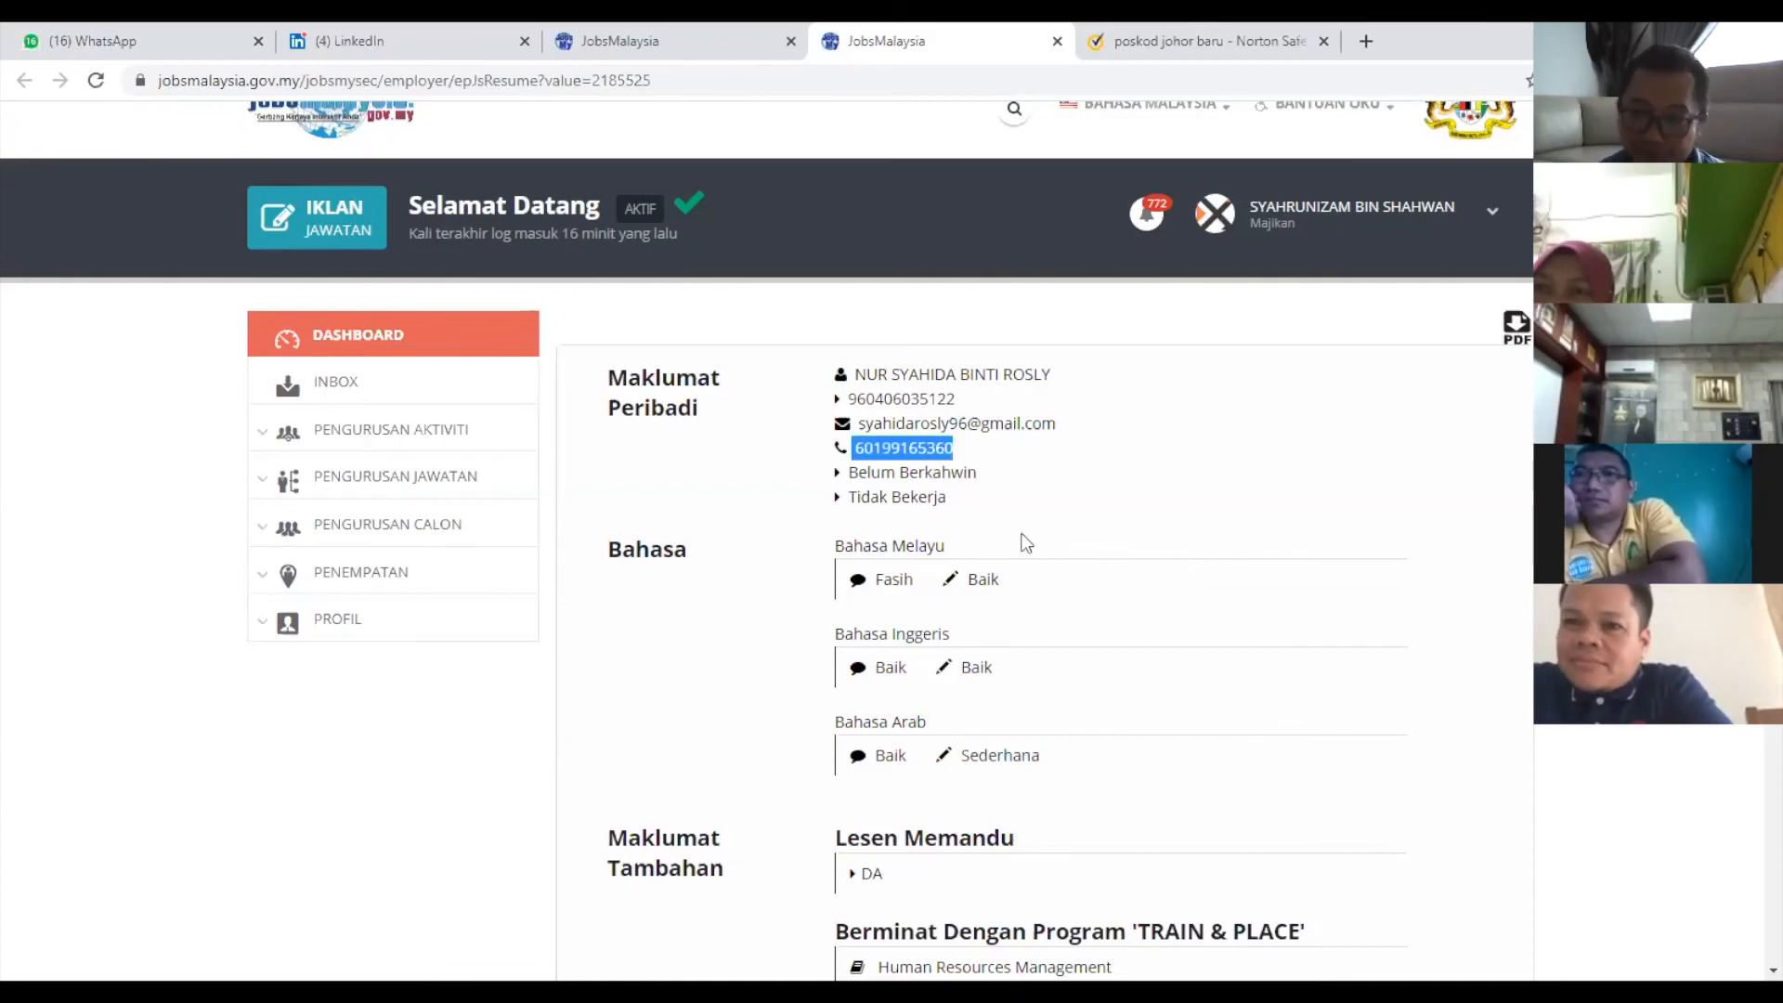